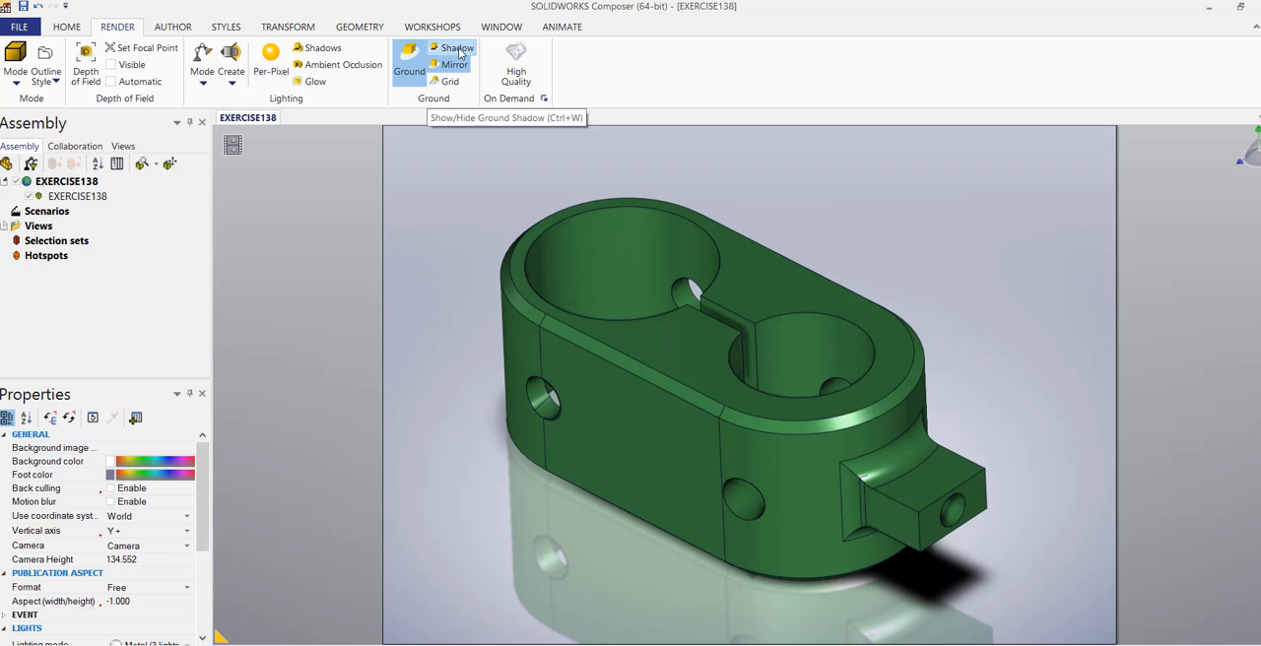
Turn off the ground shadow, and try the Medium (2 Lights) lighting mode before restoring Metal (3 Lights).
left_click(459, 53)
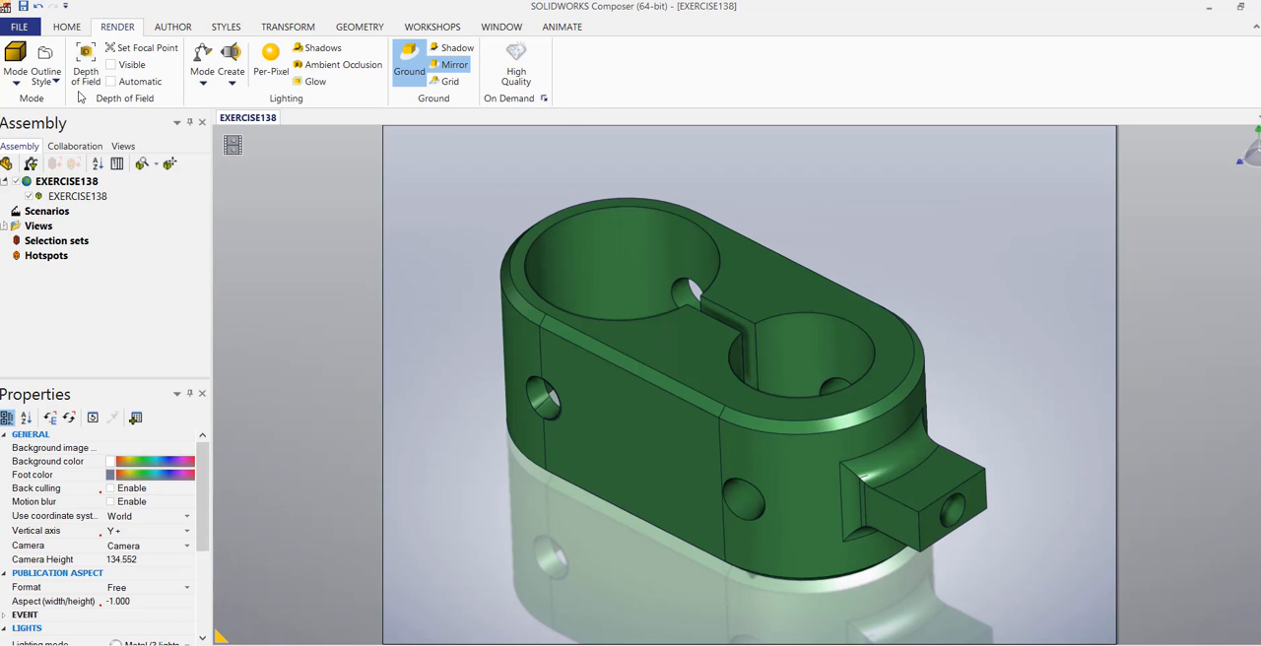
left_click(203, 87)
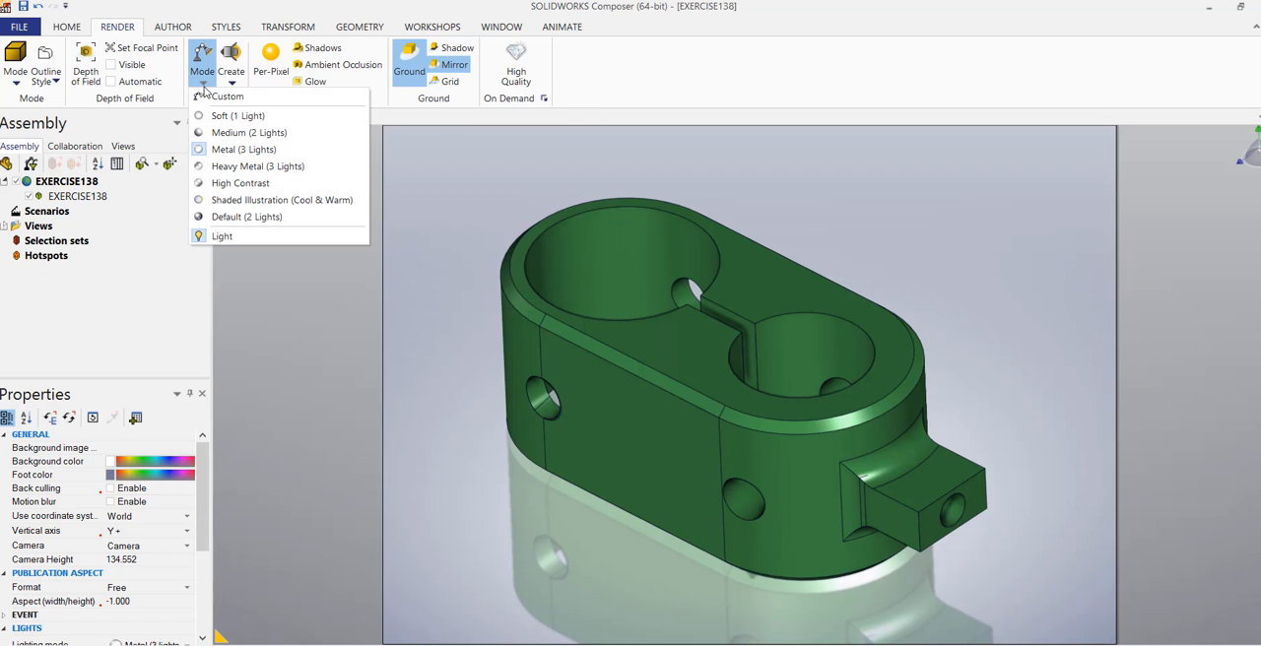
left_click(233, 138)
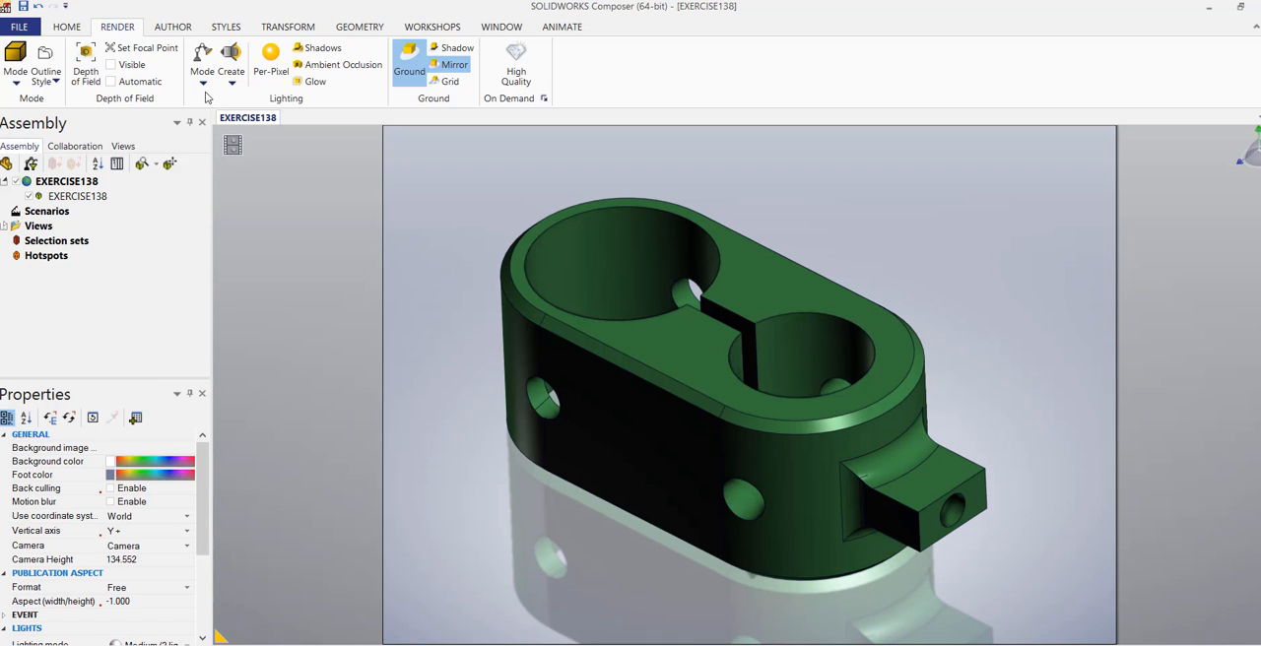
left_click(204, 87)
left_click(225, 149)
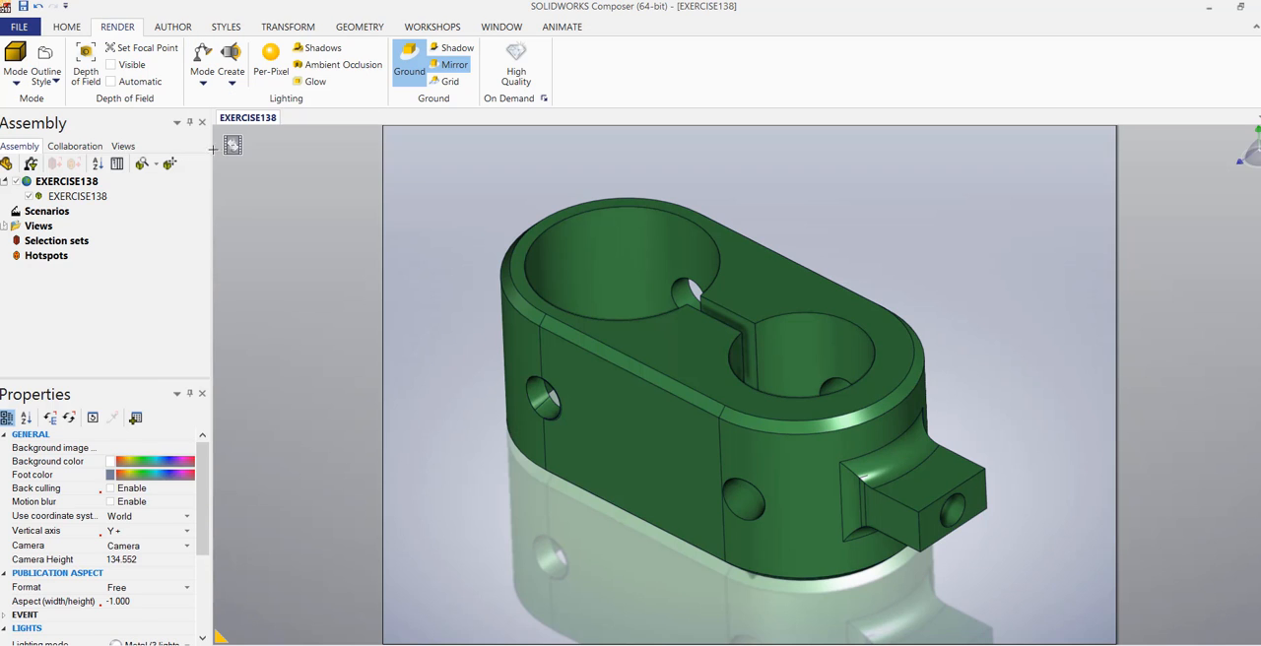
Preview the model in the Smooth render mode and restore Smooth with Outline.
left_click(15, 79)
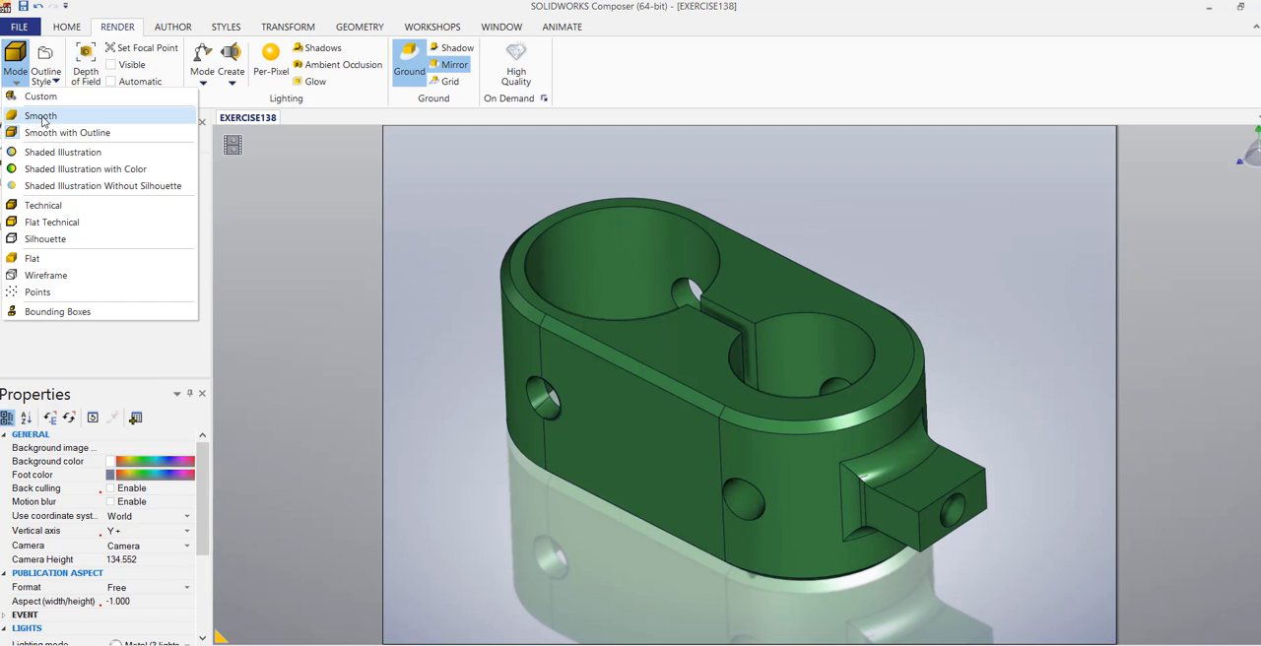
left_click(41, 117)
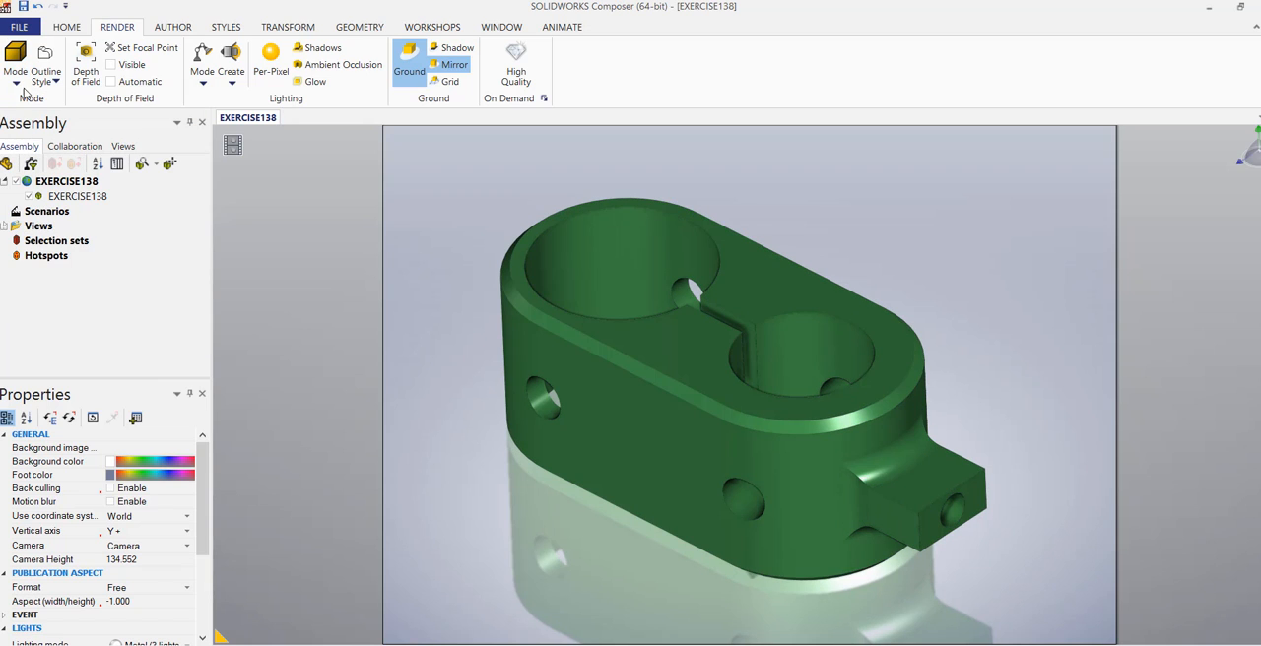
left_click(16, 81)
left_click(50, 130)
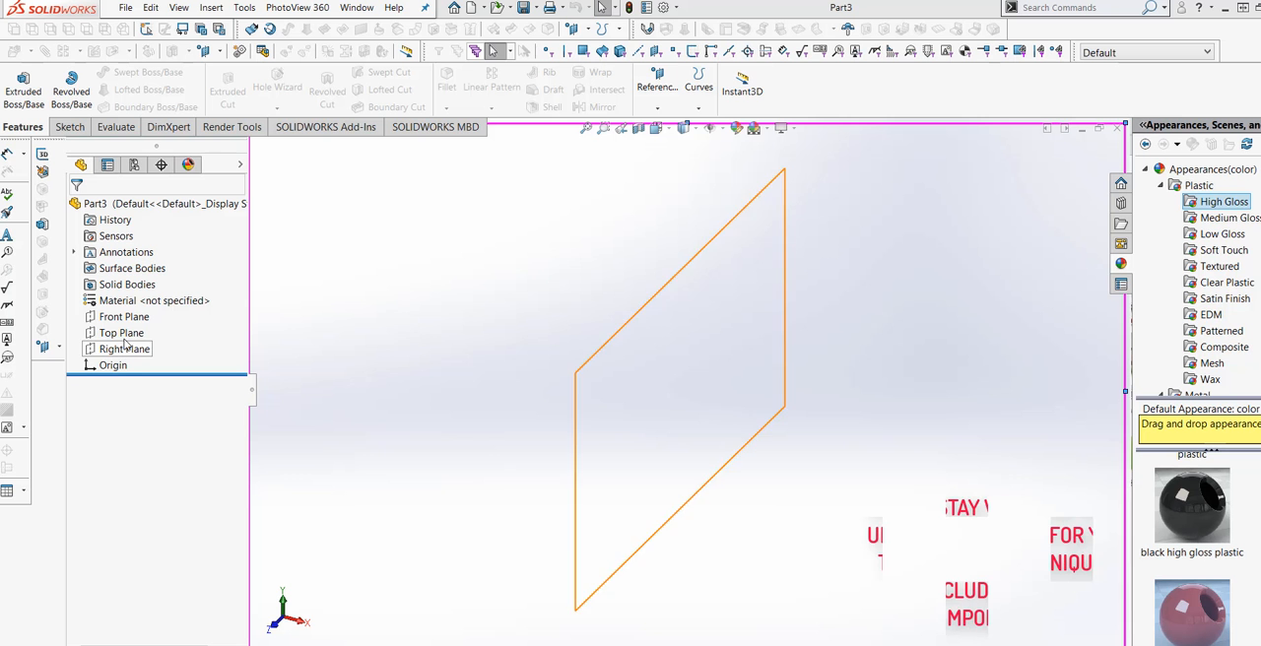
In the new SOLIDWORKS part, start a sketch on the Top Plane and draw a circle about 46.9 mm in radius centred on the origin.
left_click(120, 333)
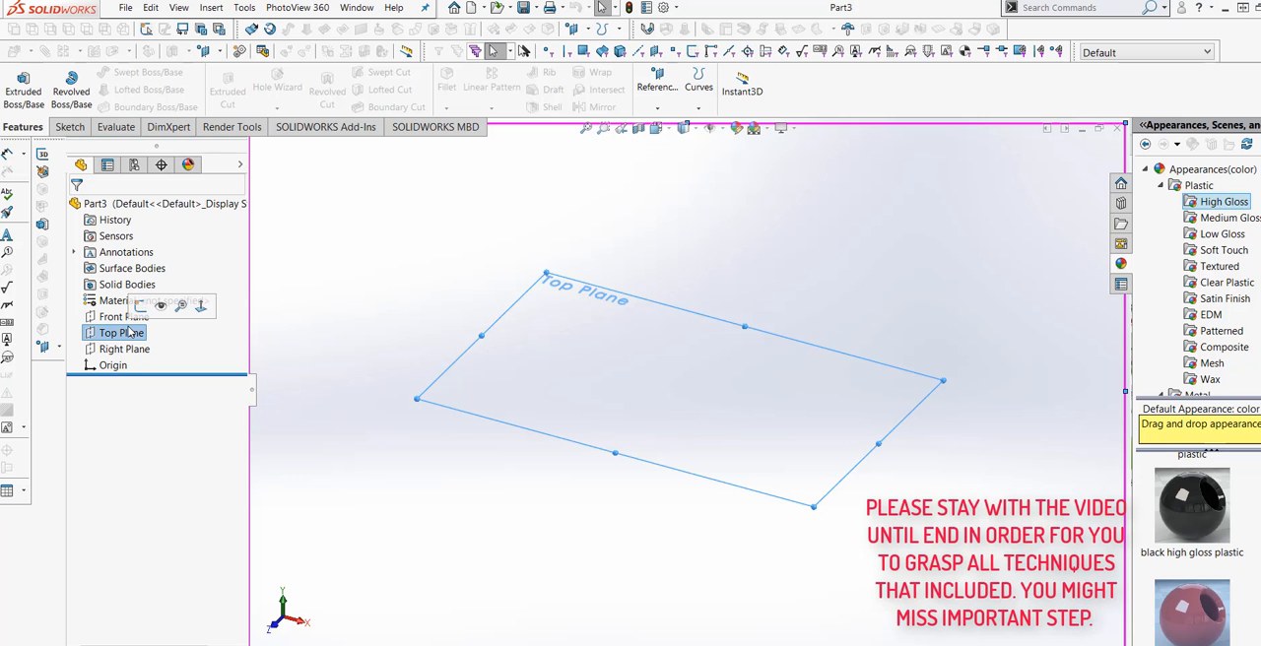
left_click(79, 131)
left_click(15, 81)
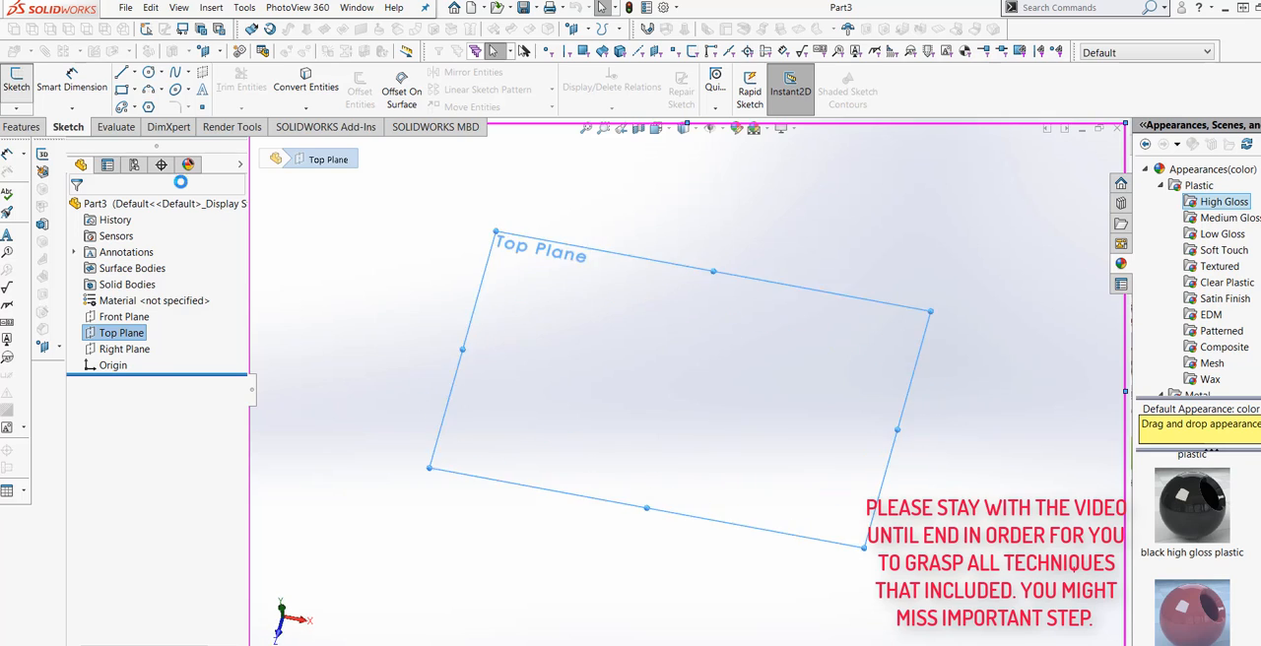
left_click(149, 72)
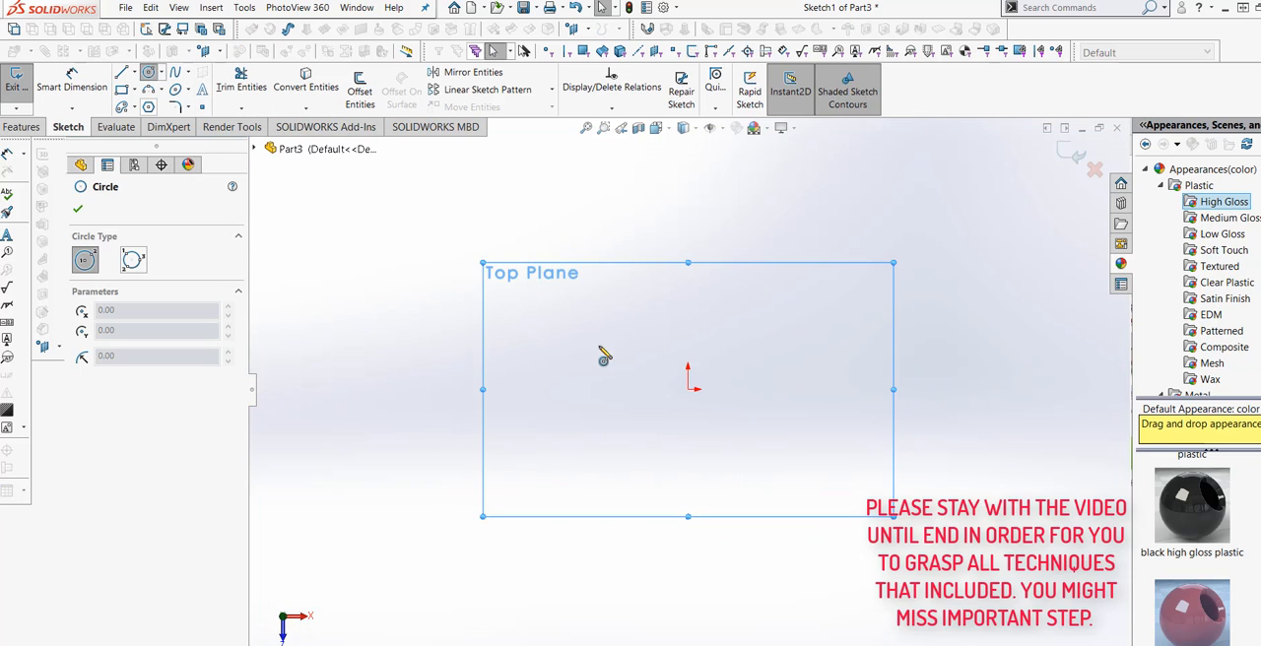
left_click(692, 391)
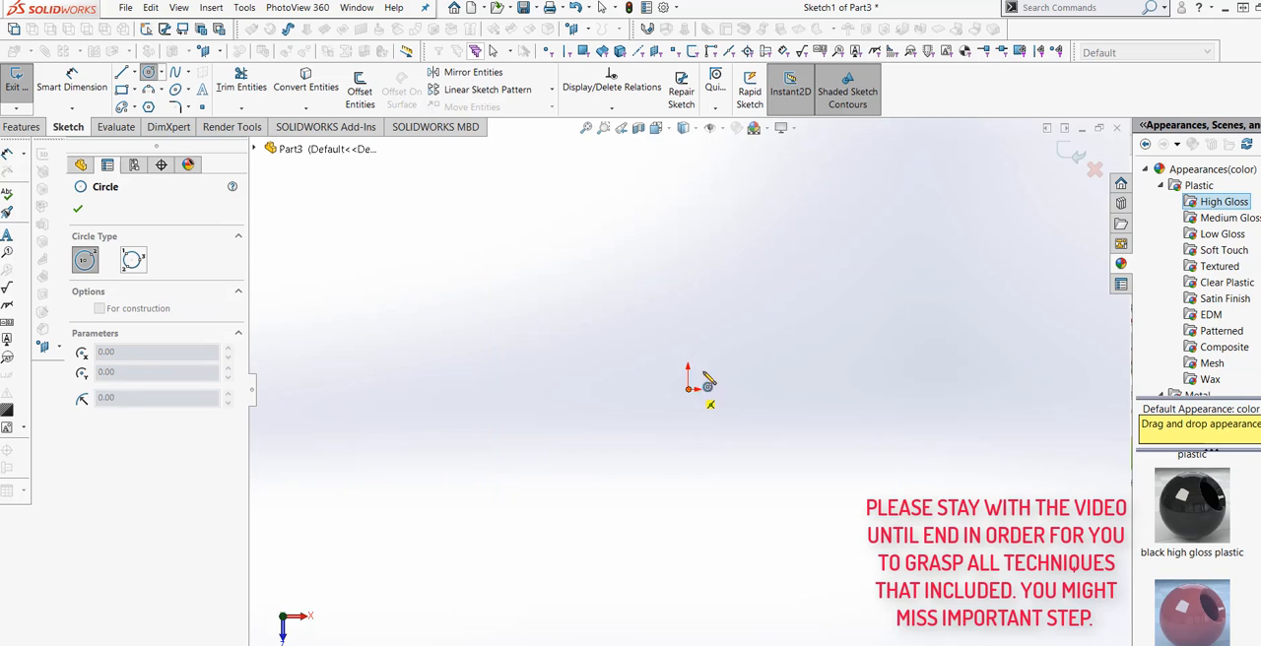
left_click(744, 307)
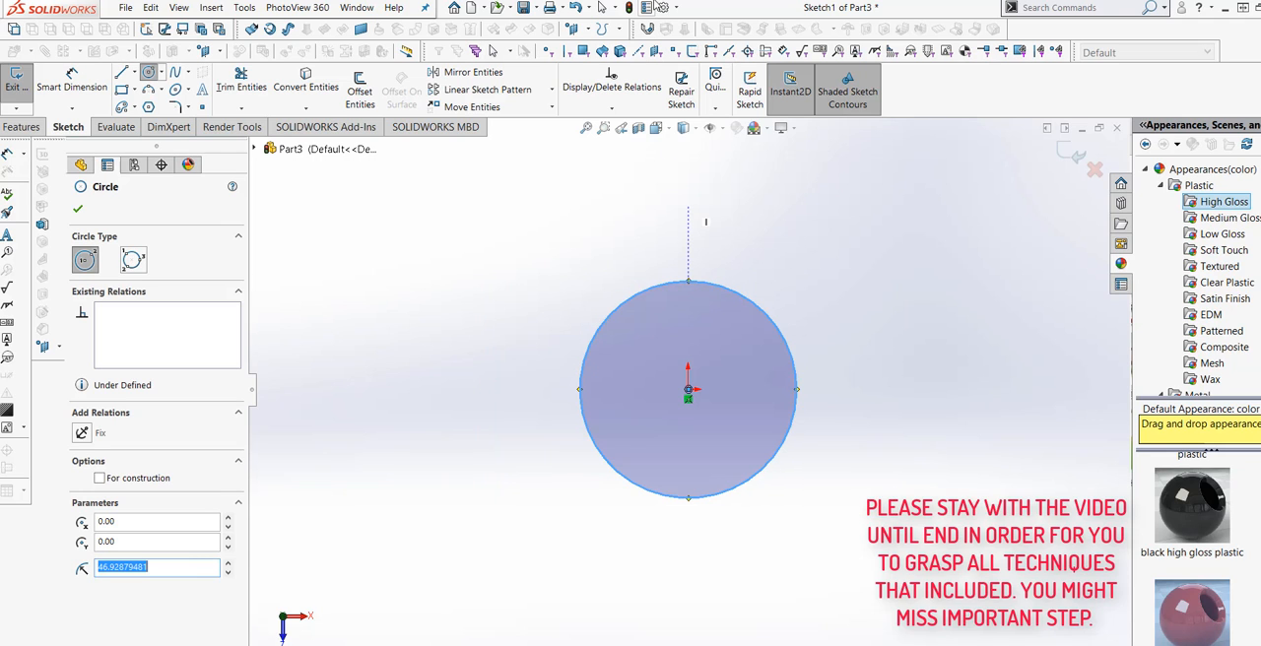
Set the document's unit system to IPS (inch, pound, second).
left_click(663, 8)
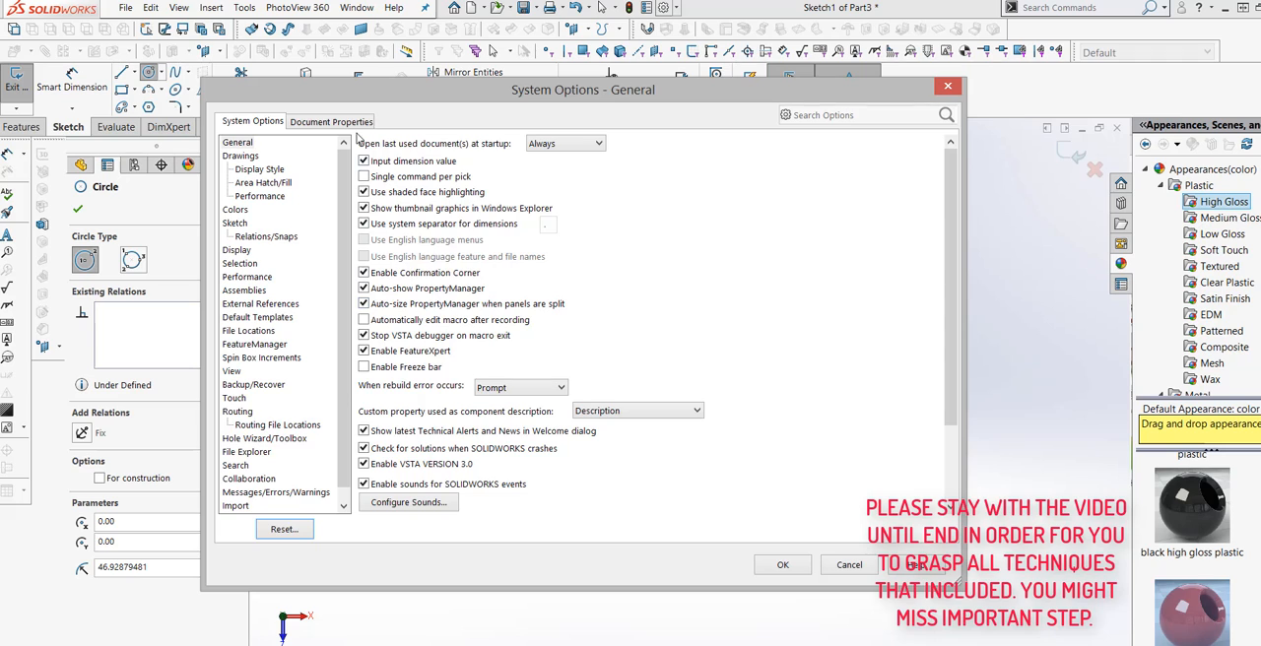
left_click(331, 121)
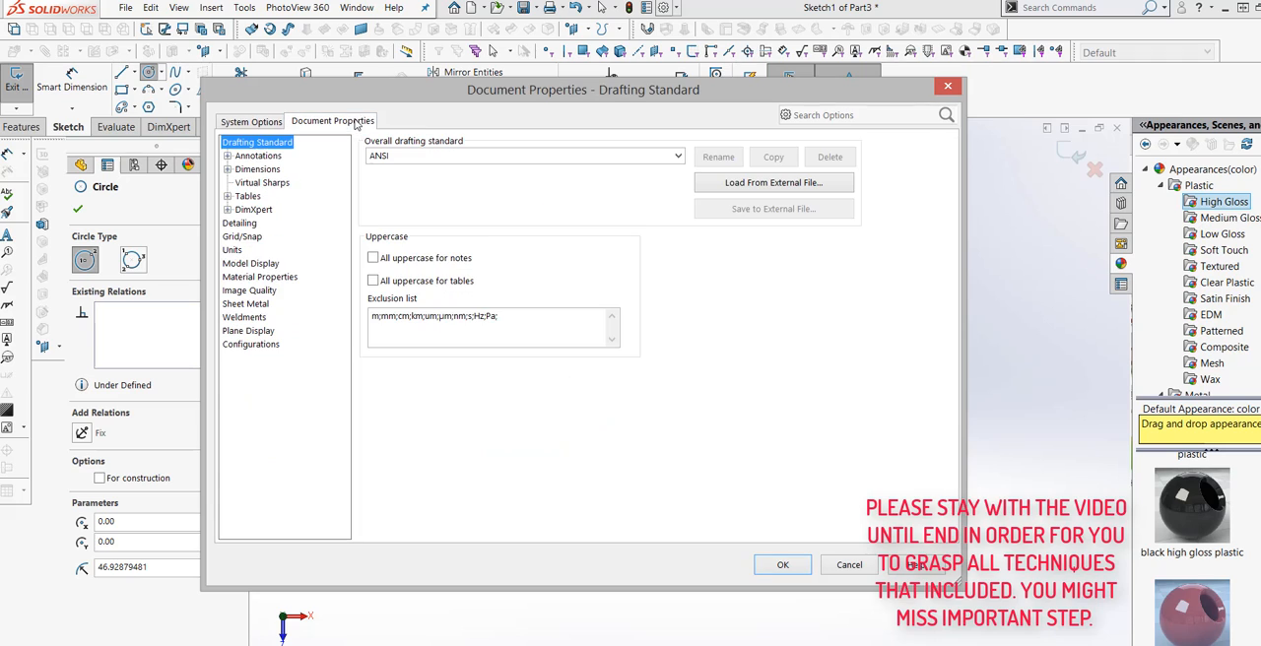
left_click(233, 250)
left_click(373, 198)
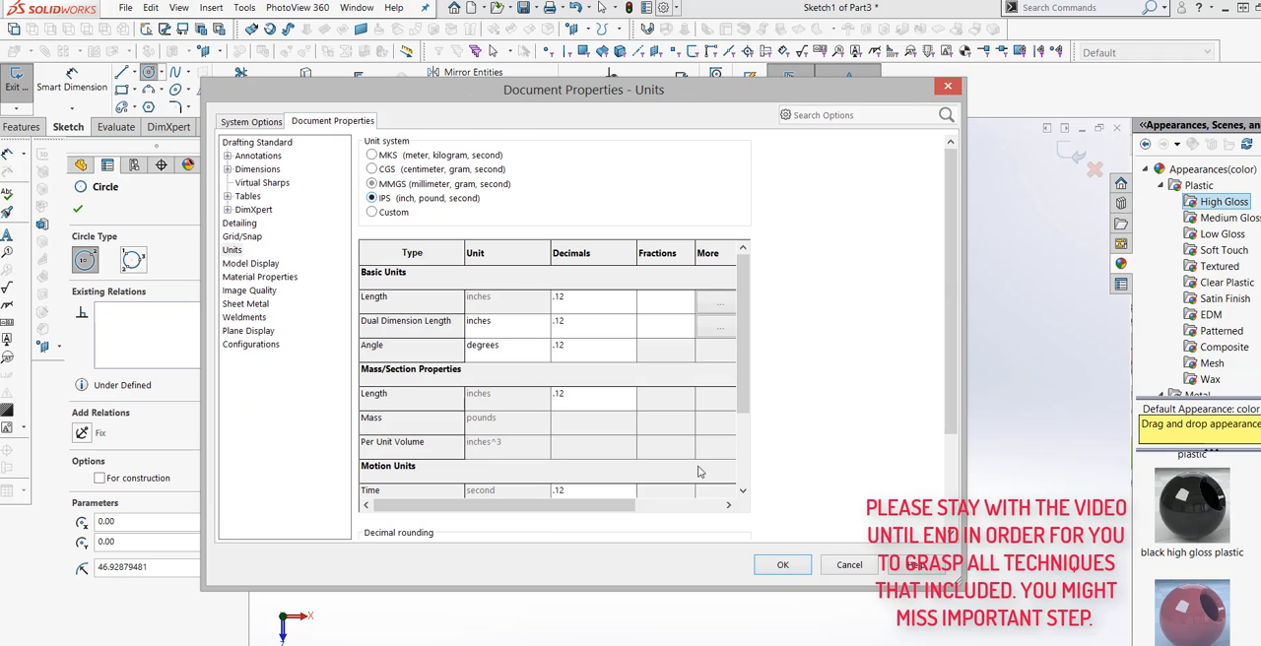
left_click(782, 565)
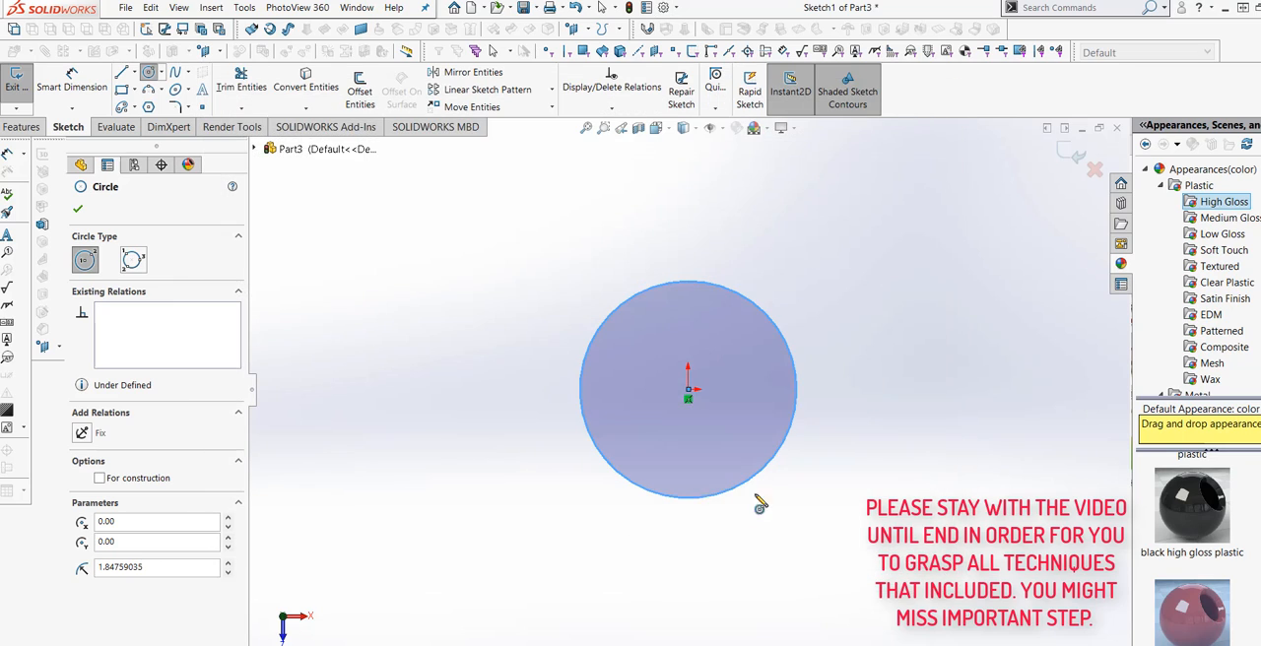
Finish the circle at the origin and dimension its diameter as 2 in.
left_click(78, 208)
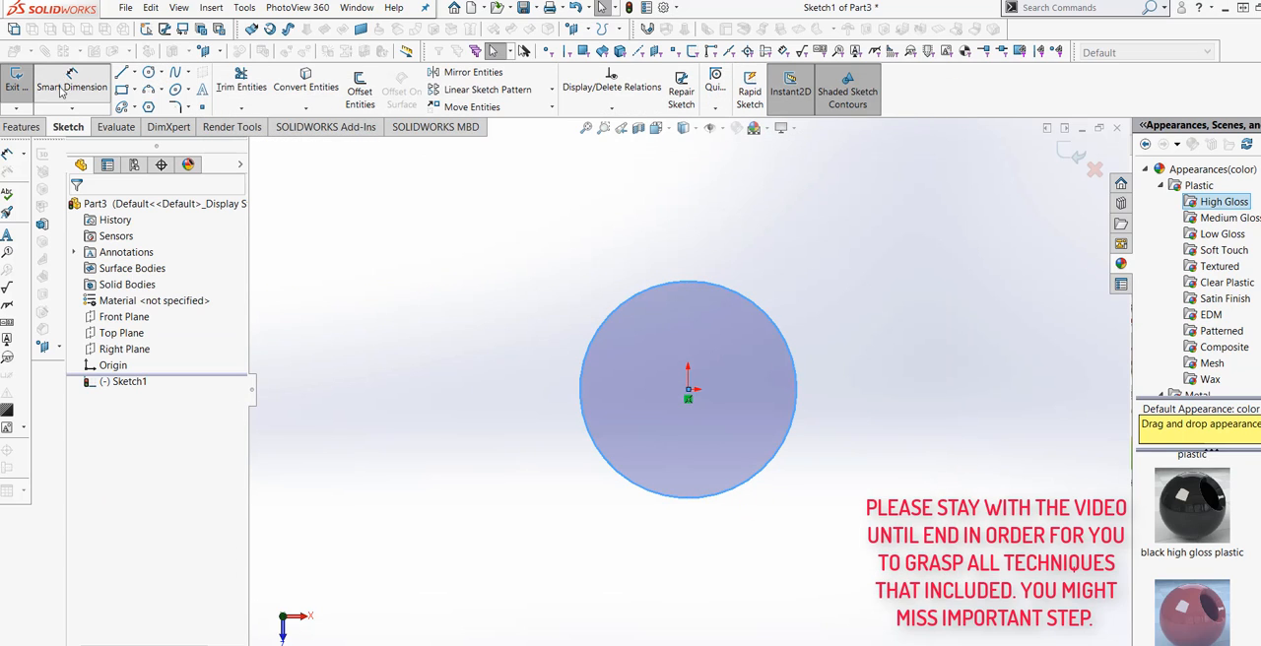
left_click(583, 389)
left_click(513, 422)
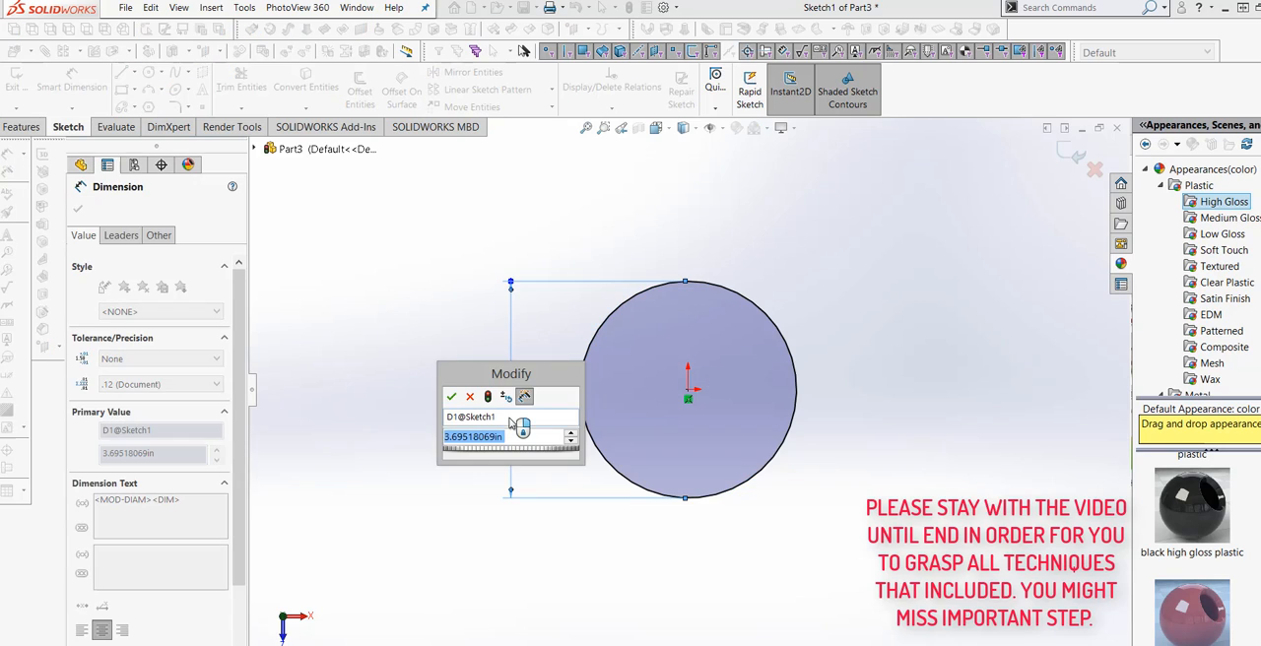
type("2")
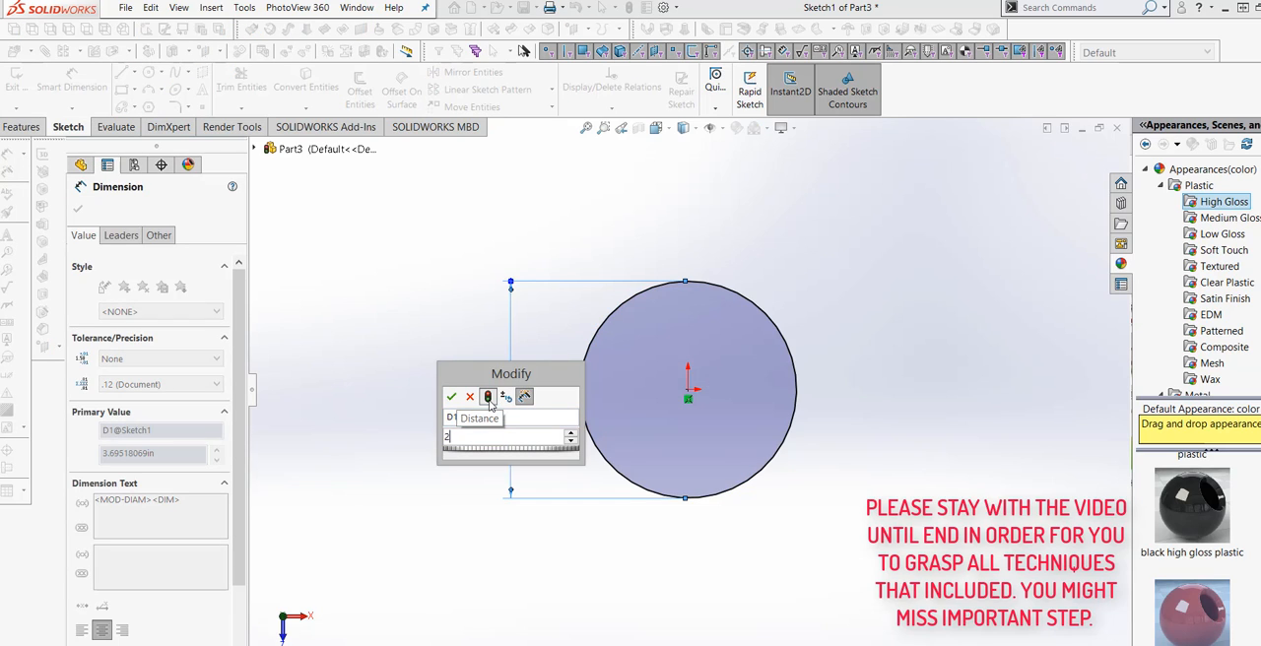
left_click(453, 396)
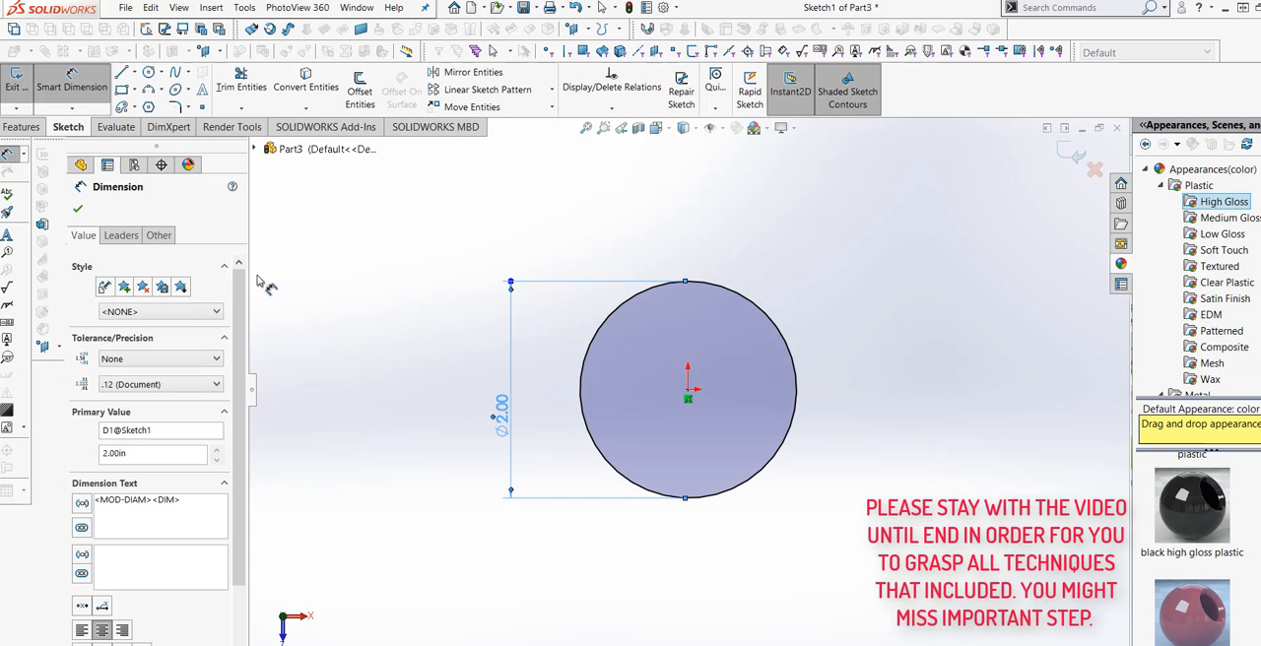
Draw a second circle about 0.66 in in radius, centred about 2.25 in from the origin along the positive X direction.
left_click(147, 73)
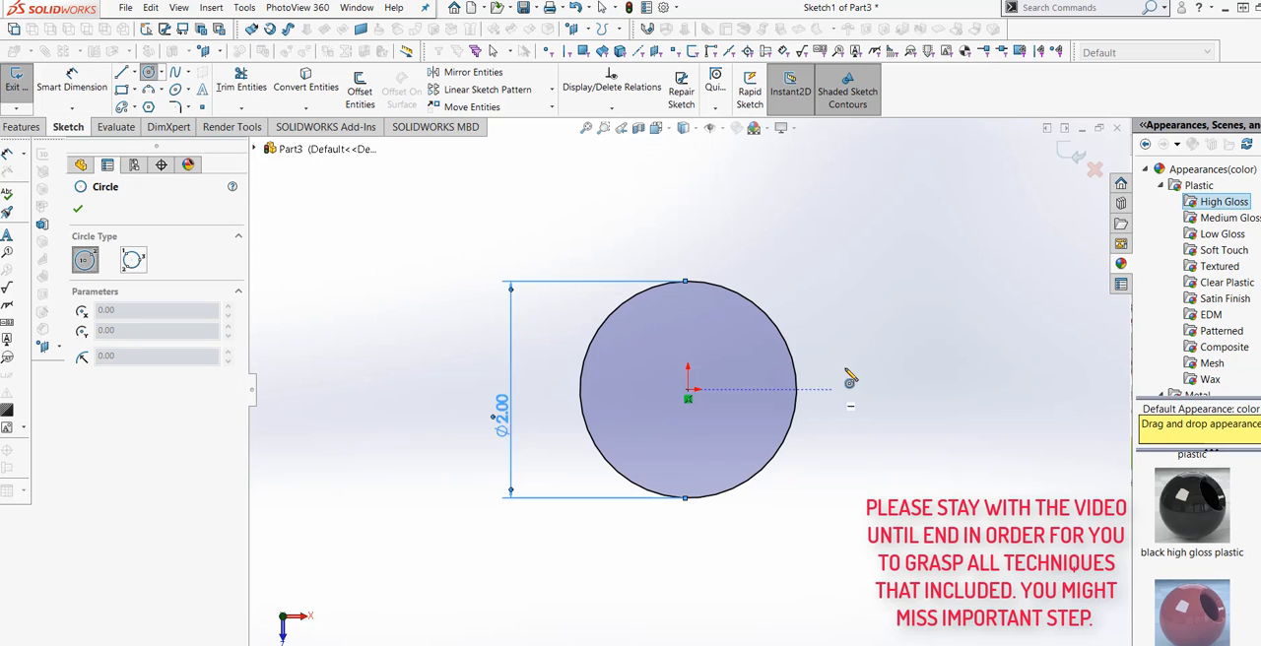
left_click(932, 389)
left_click(984, 338)
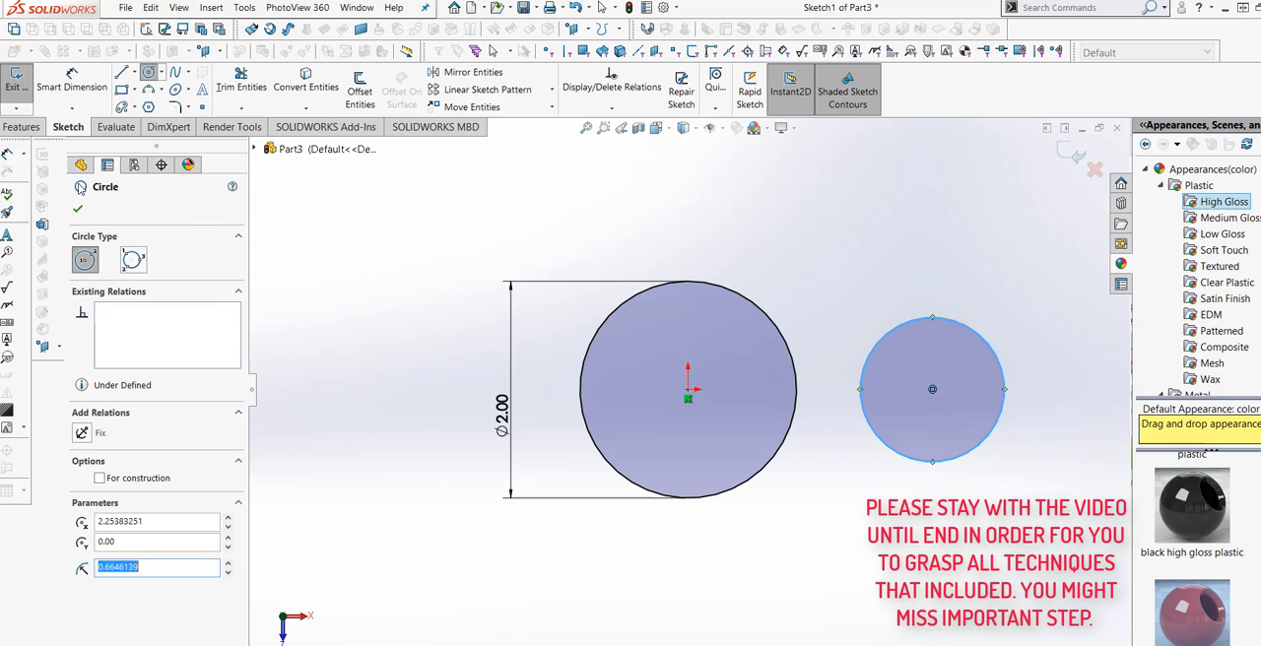
Dimension the second circle's diameter as 1.5 in.
left_click(71, 84)
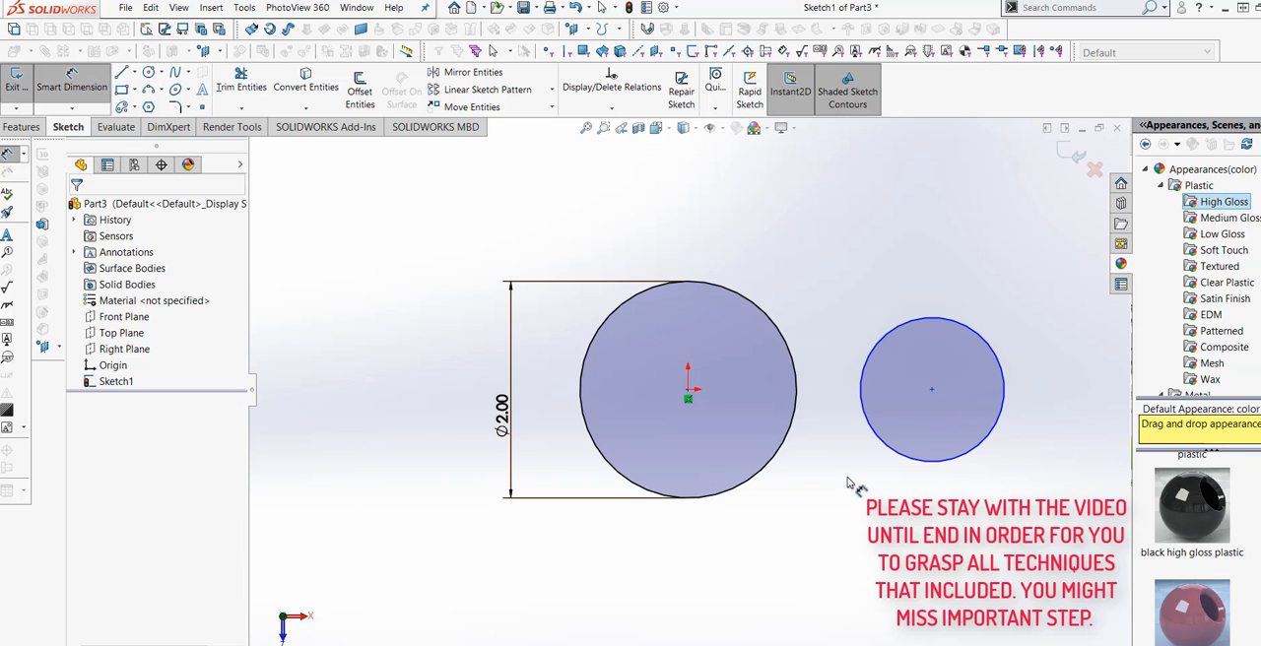
left_click(892, 451)
left_click(924, 517)
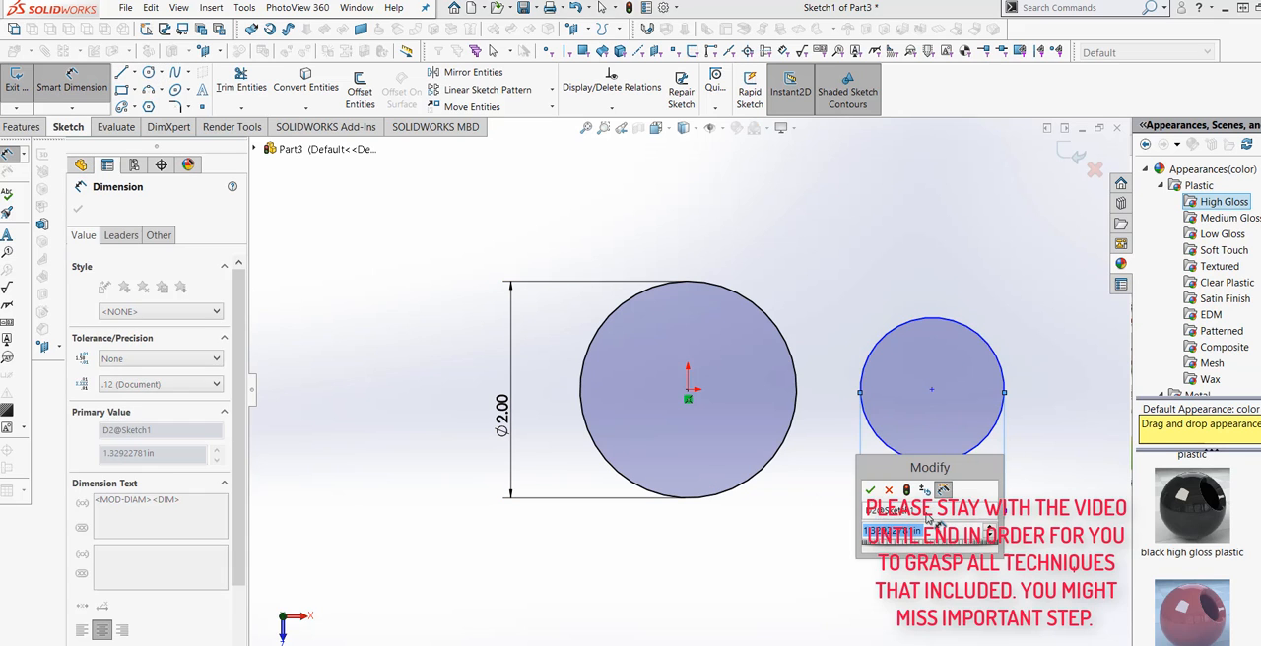
type("1")
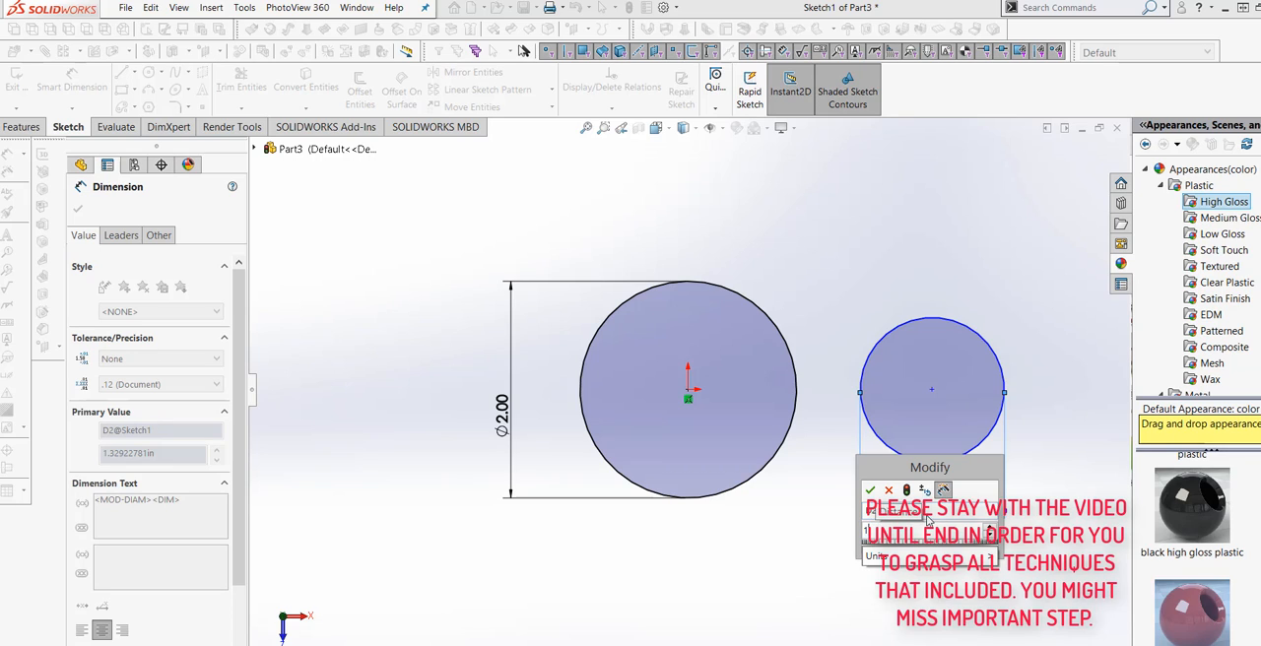
type(".5")
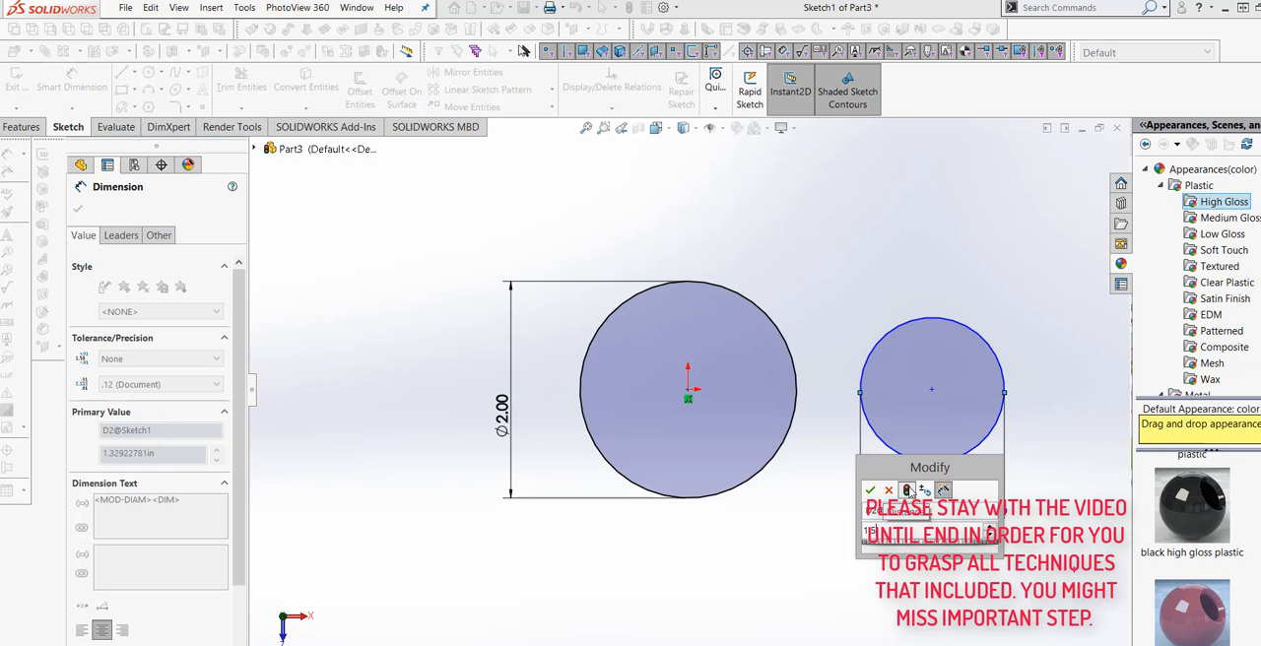
left_click(908, 490)
left_click(872, 489)
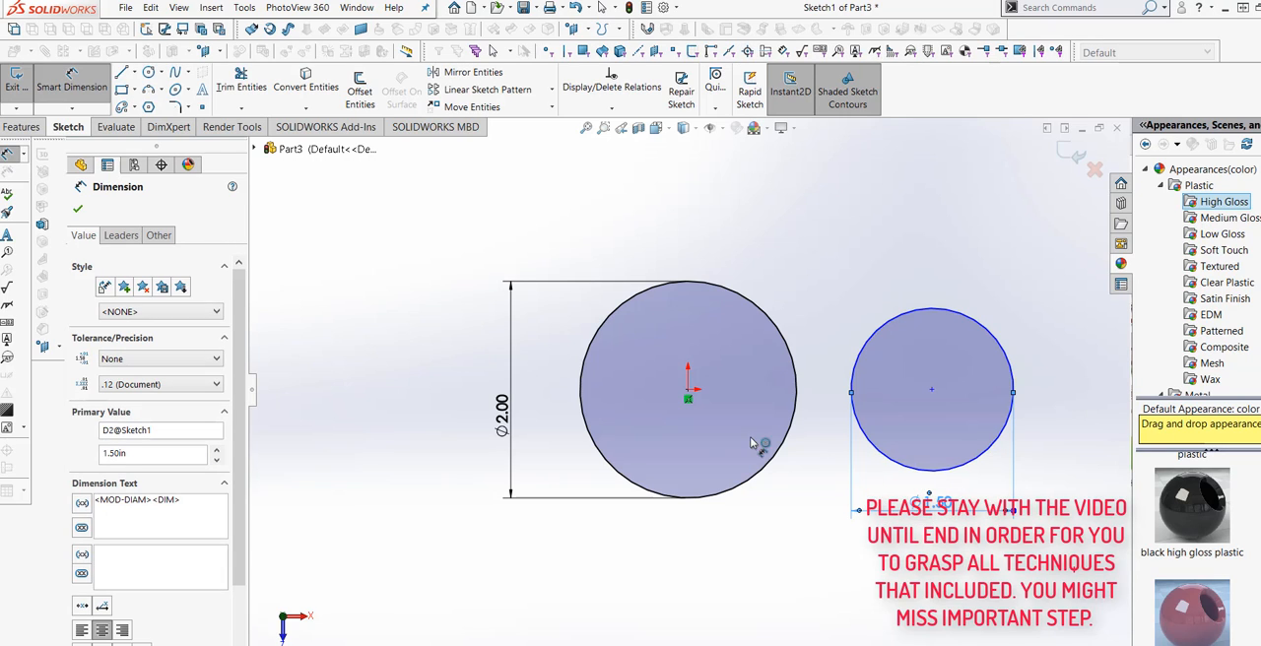
Dimension the horizontal distance between the two circle centres as 2.5 in.
left_click(689, 393)
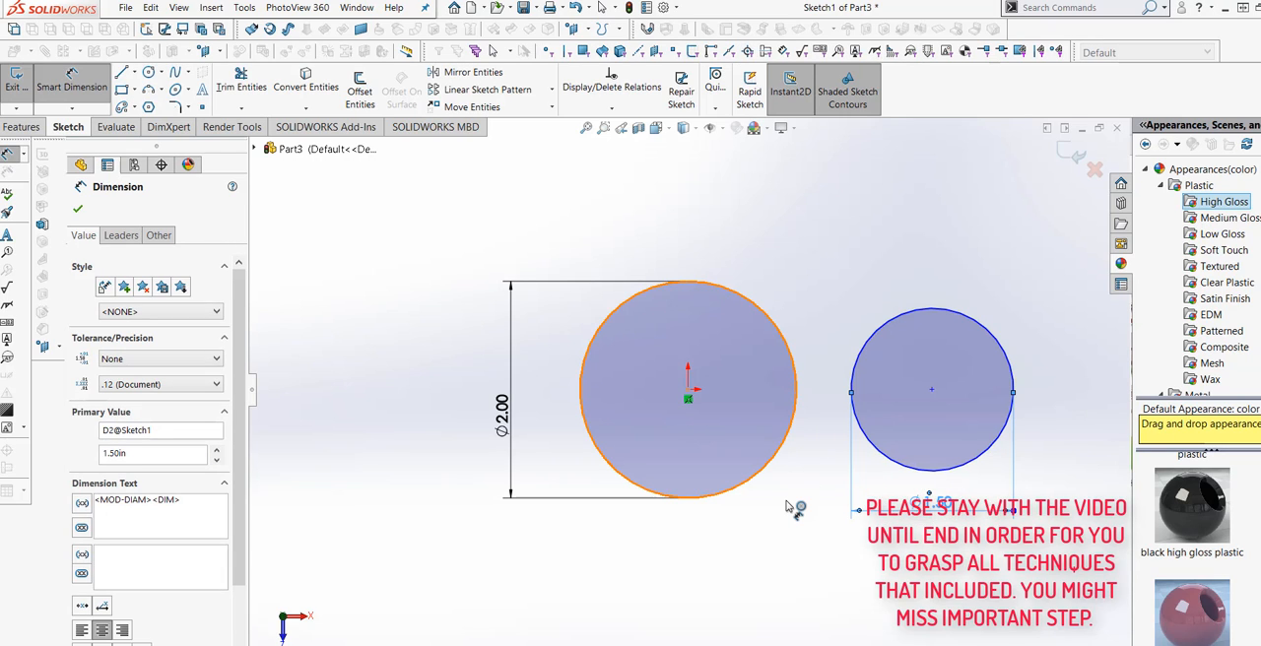
left_click(692, 394)
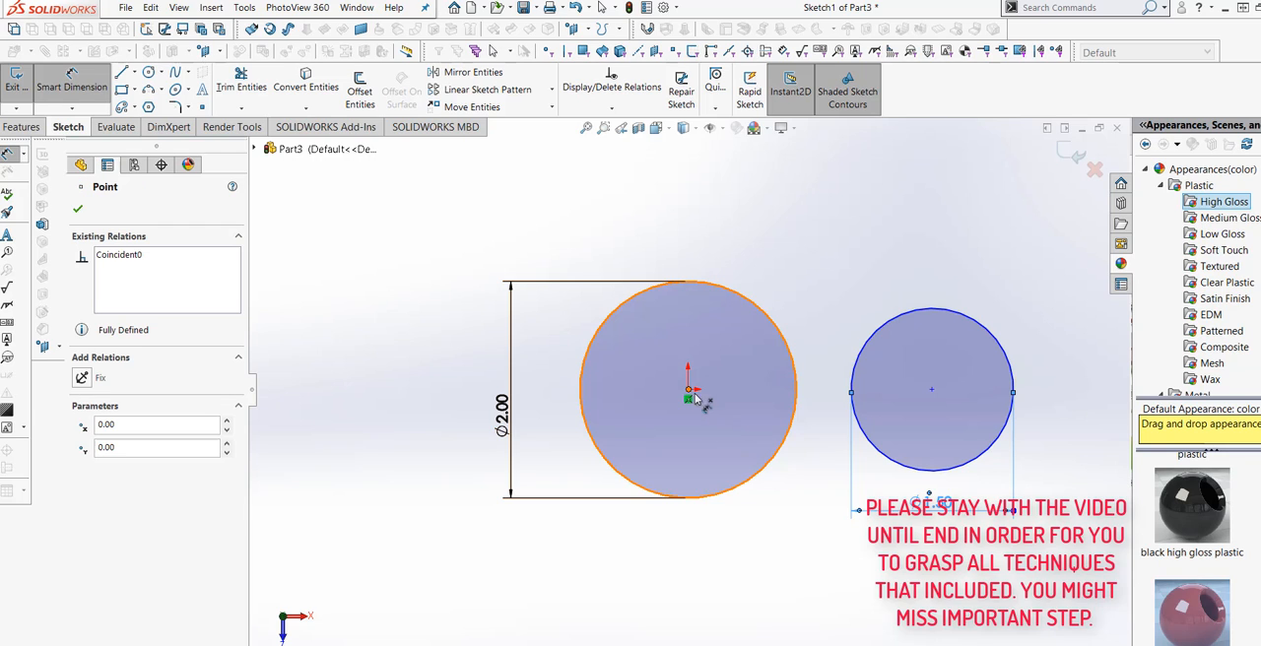
left_click(934, 393)
left_click(819, 534)
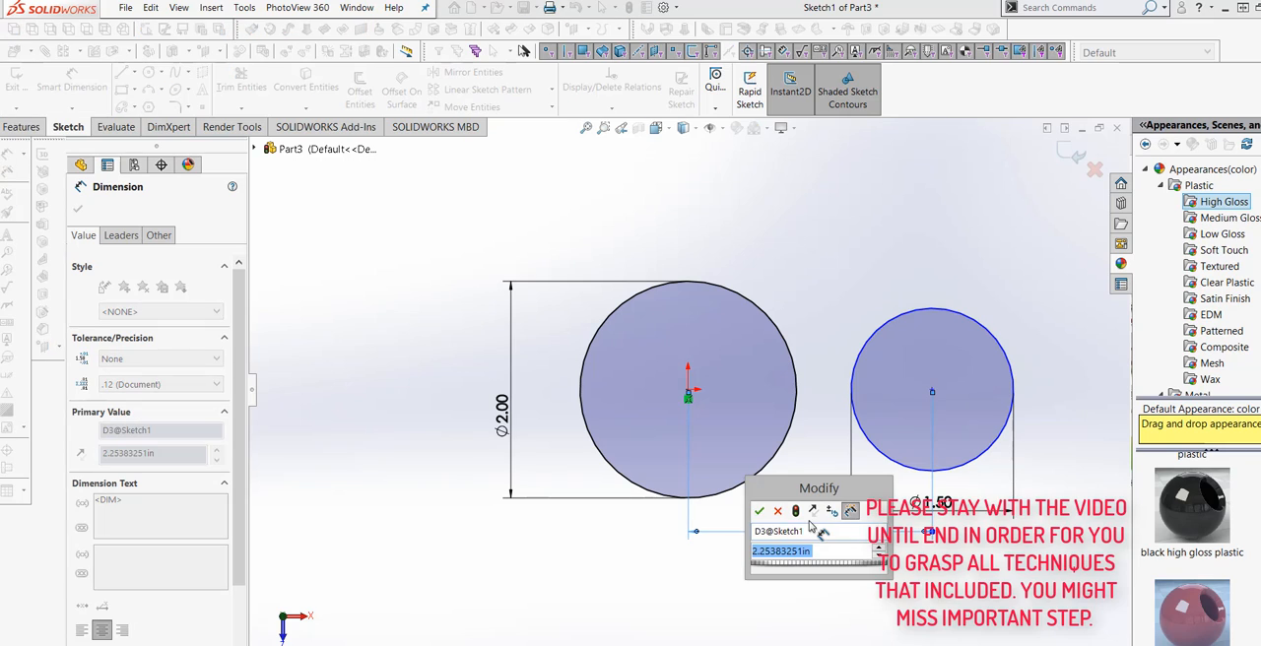
type("2")
left_click(796, 512)
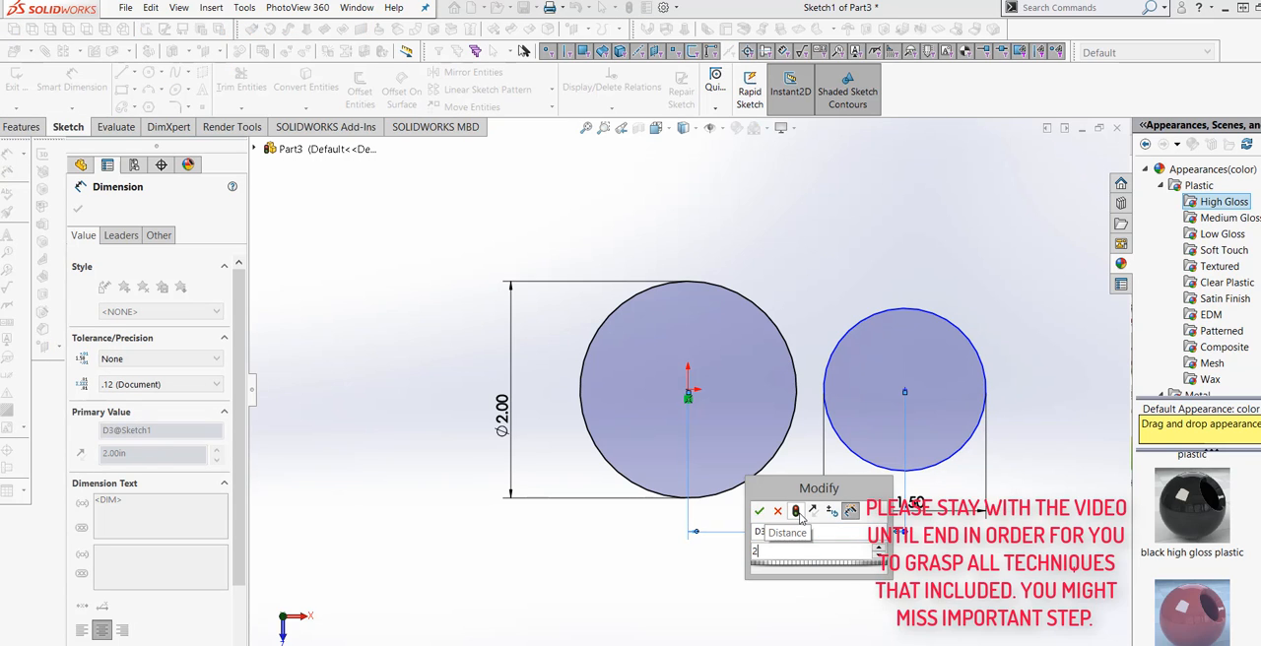
left_click_drag(774, 551, 698, 554)
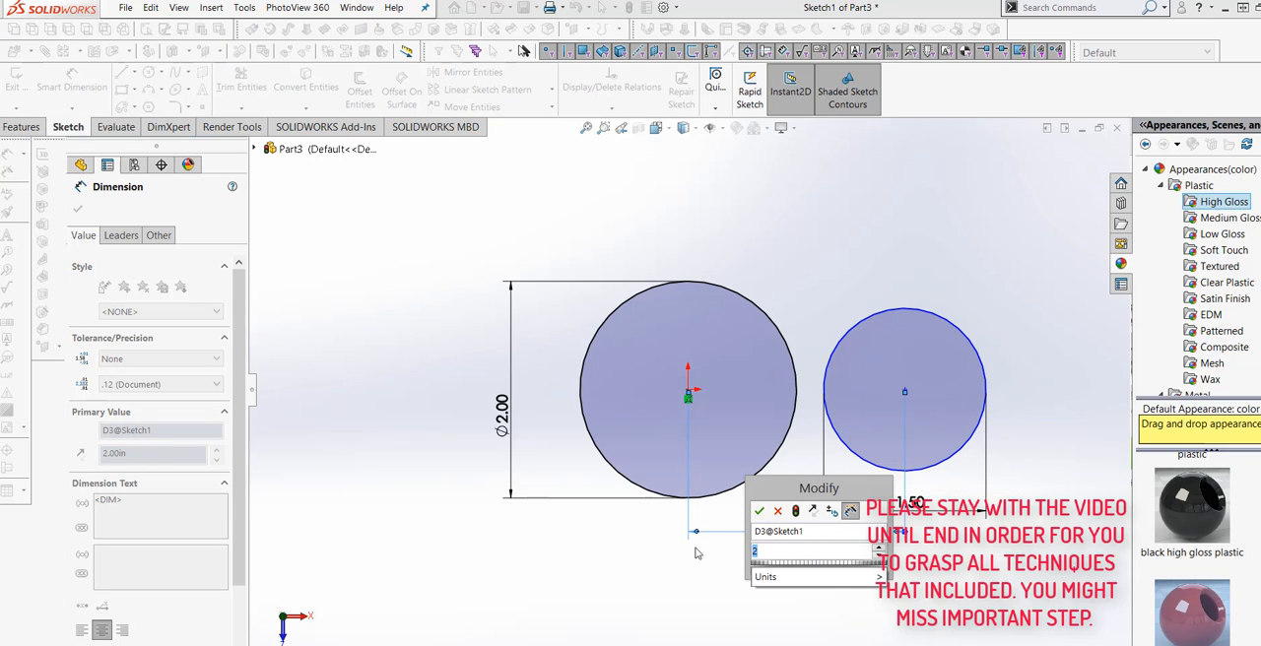
type("2.5")
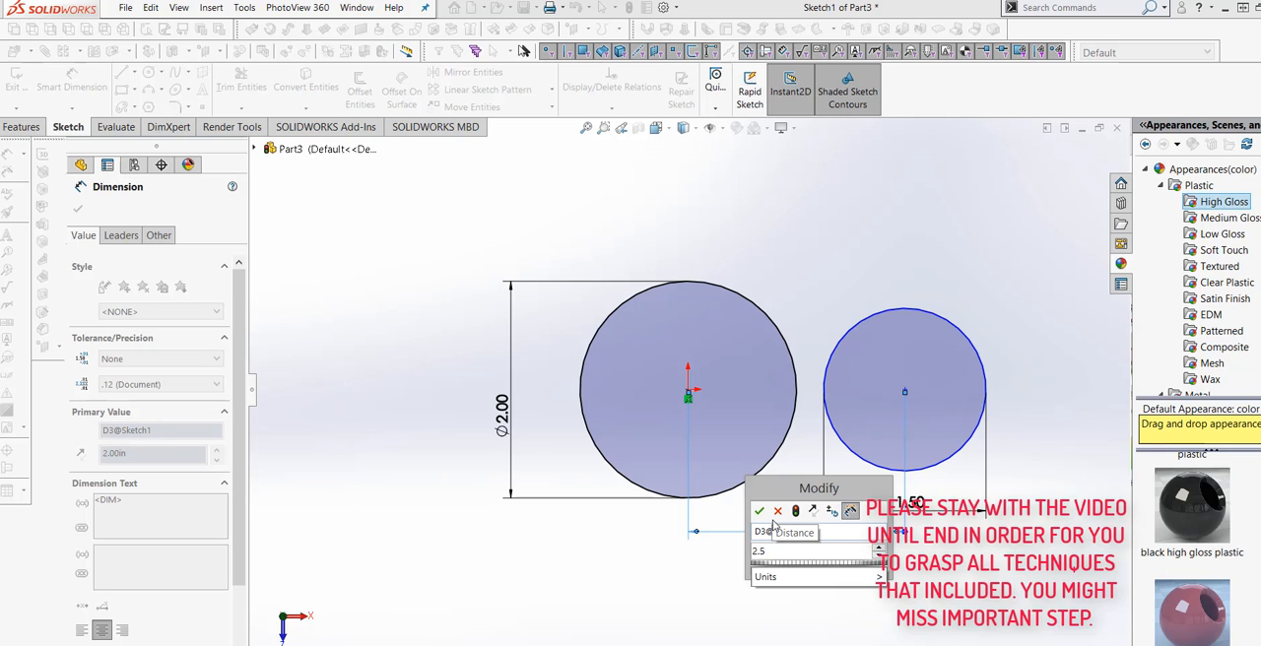
left_click(795, 511)
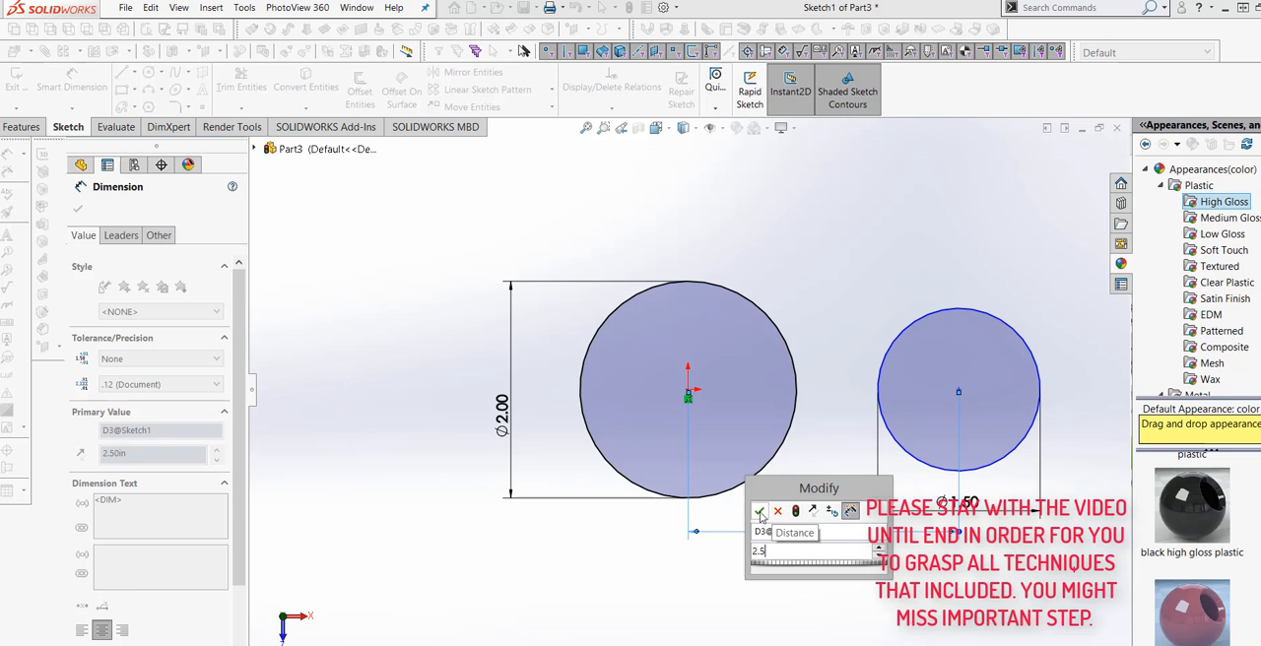
left_click(759, 511)
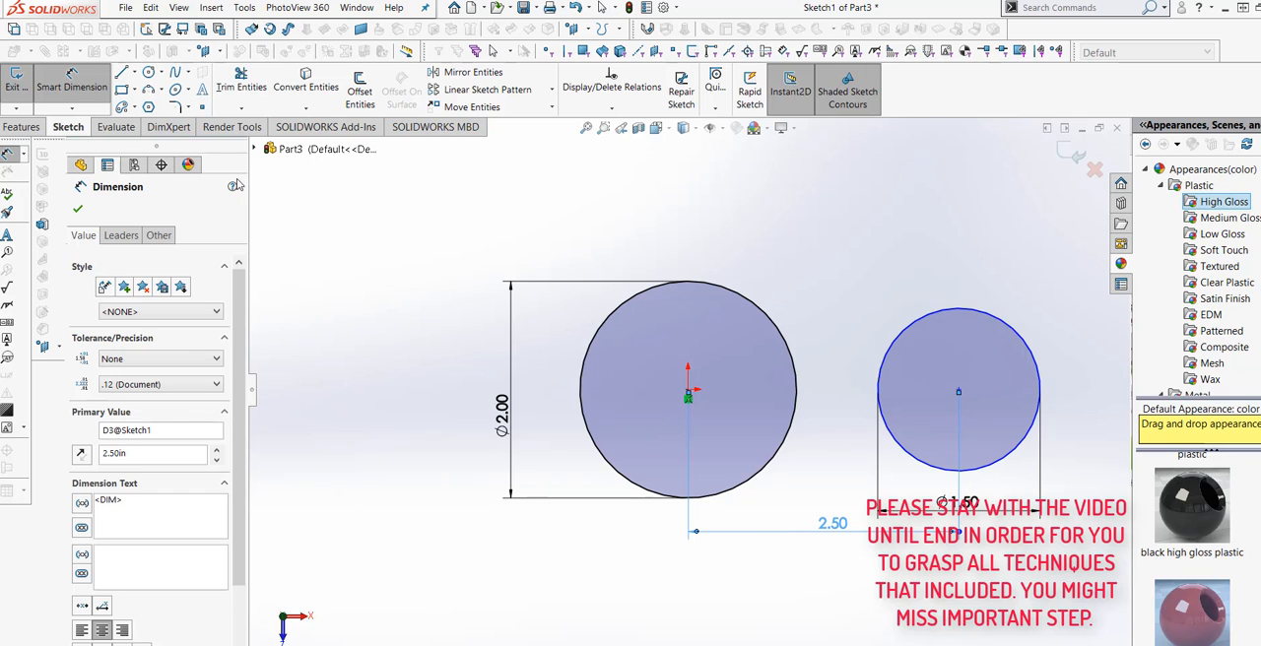
Offset the 2 in circle outward by 0.25 in.
left_click(361, 90)
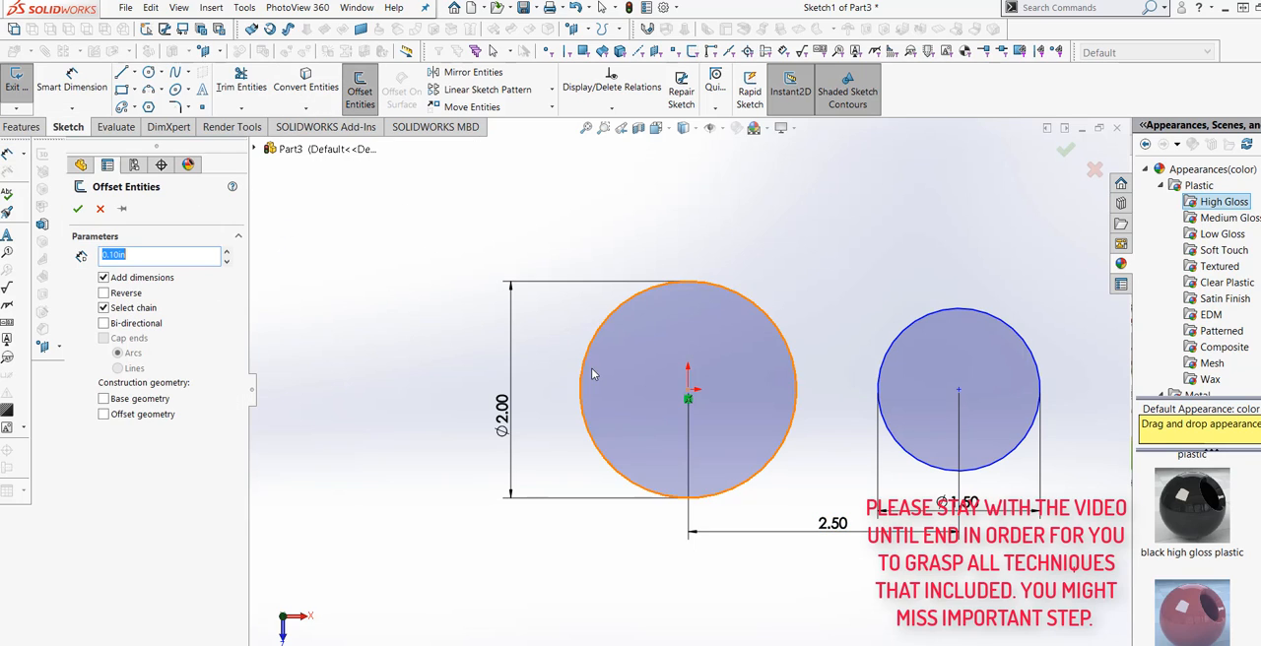
left_click(593, 342)
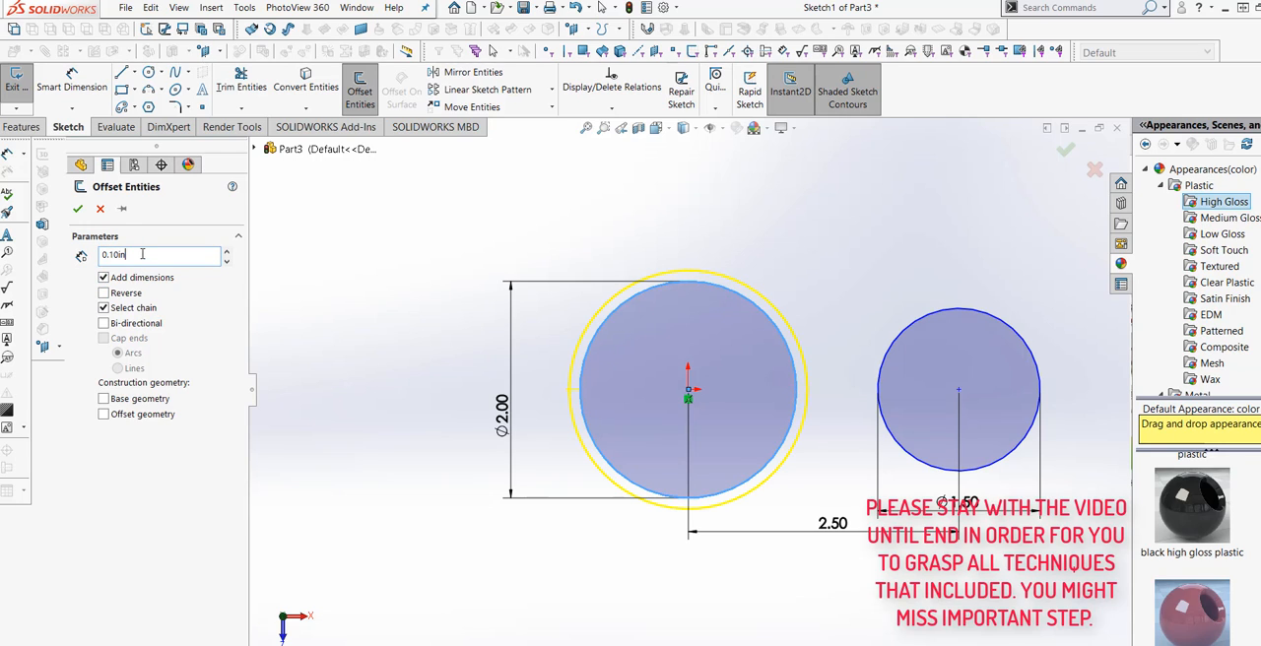
key("BackSpace")
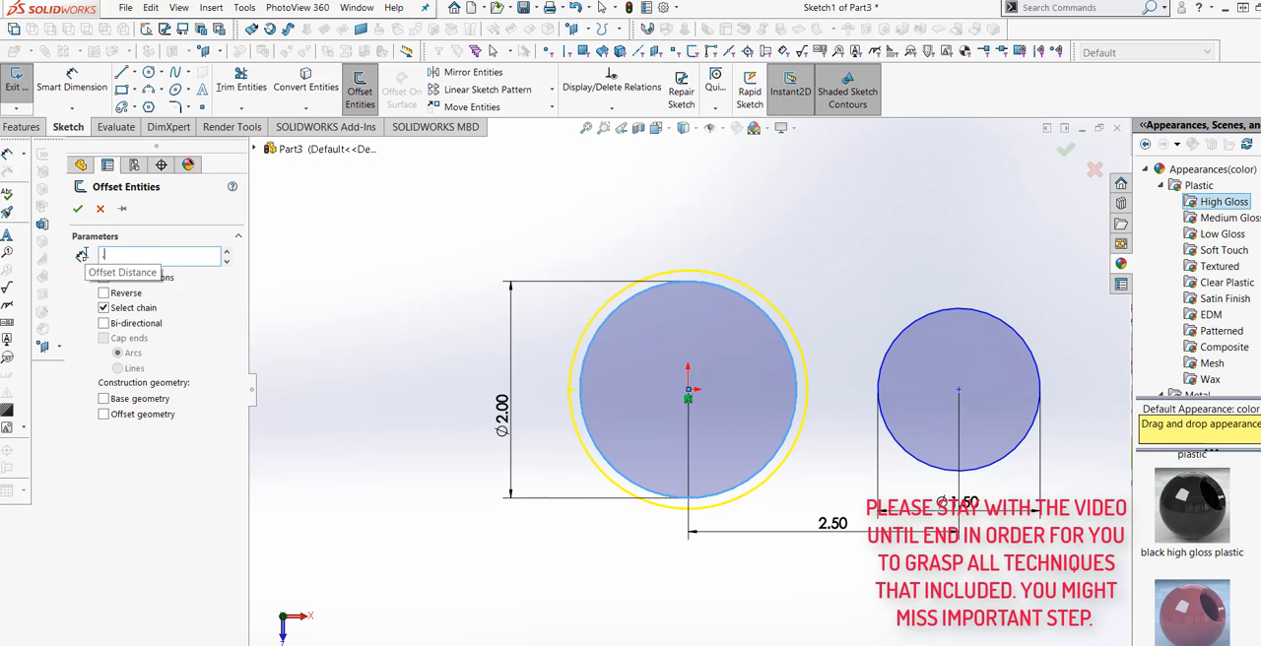
key("Return")
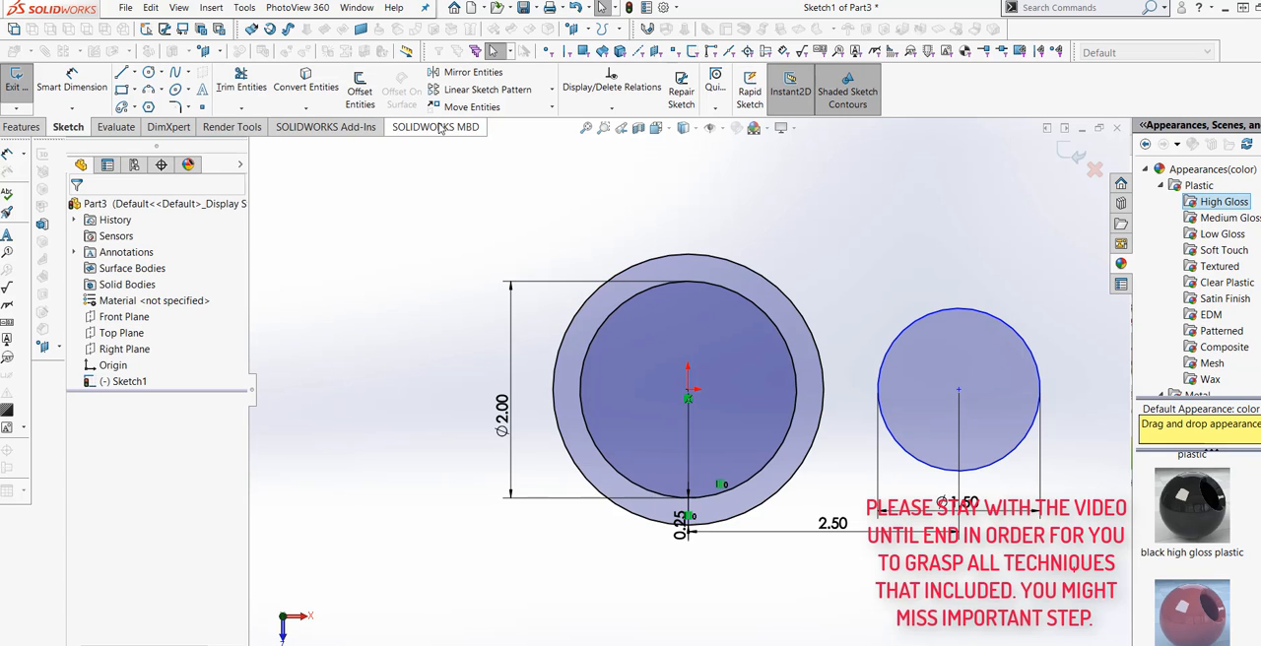
Offset the 1.5 in circle outward by 0.25 in.
left_click(361, 91)
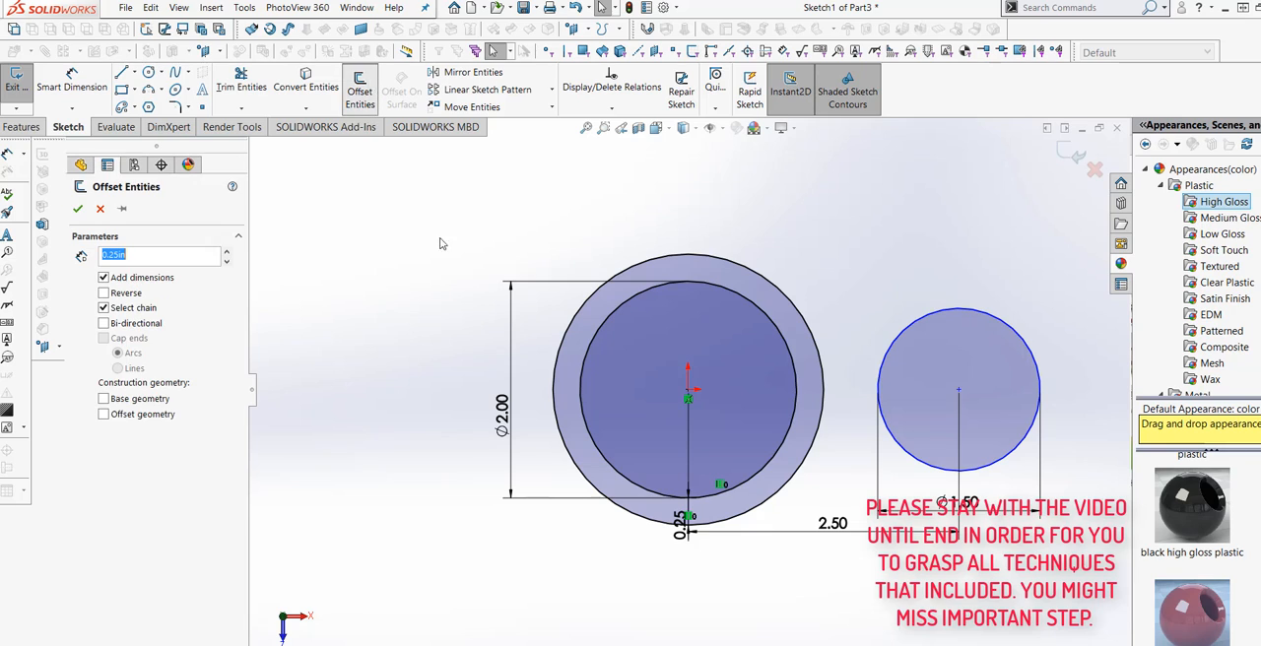
left_click(894, 343)
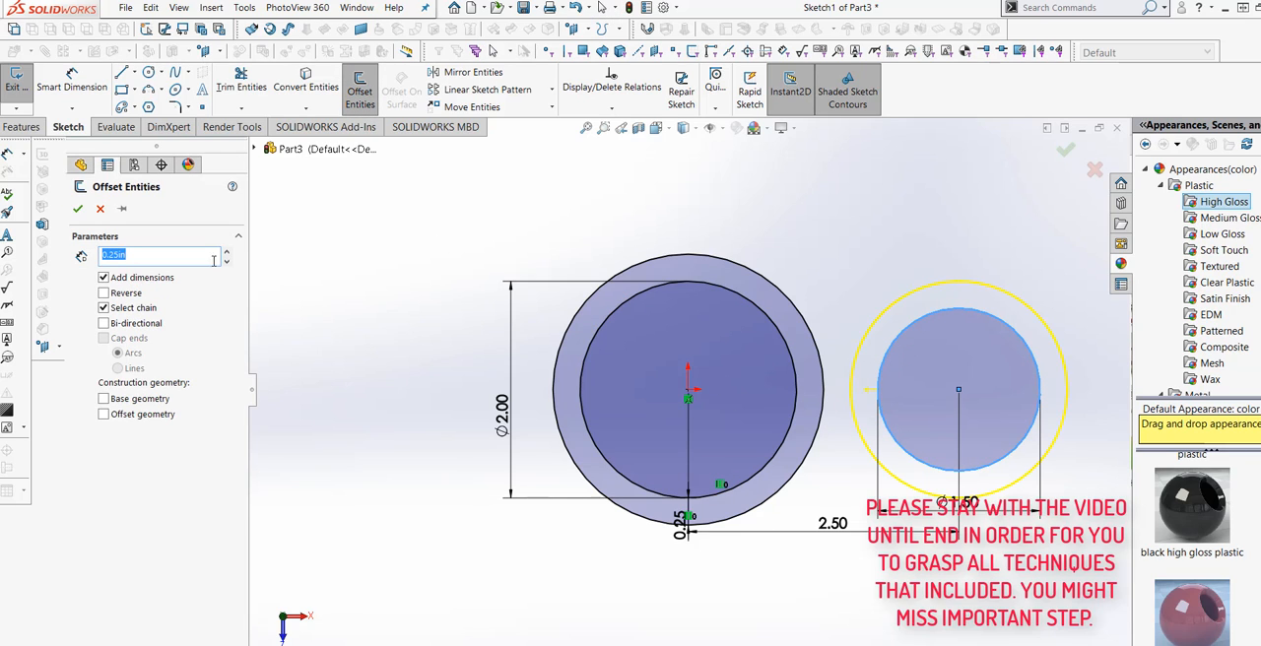
left_click(78, 209)
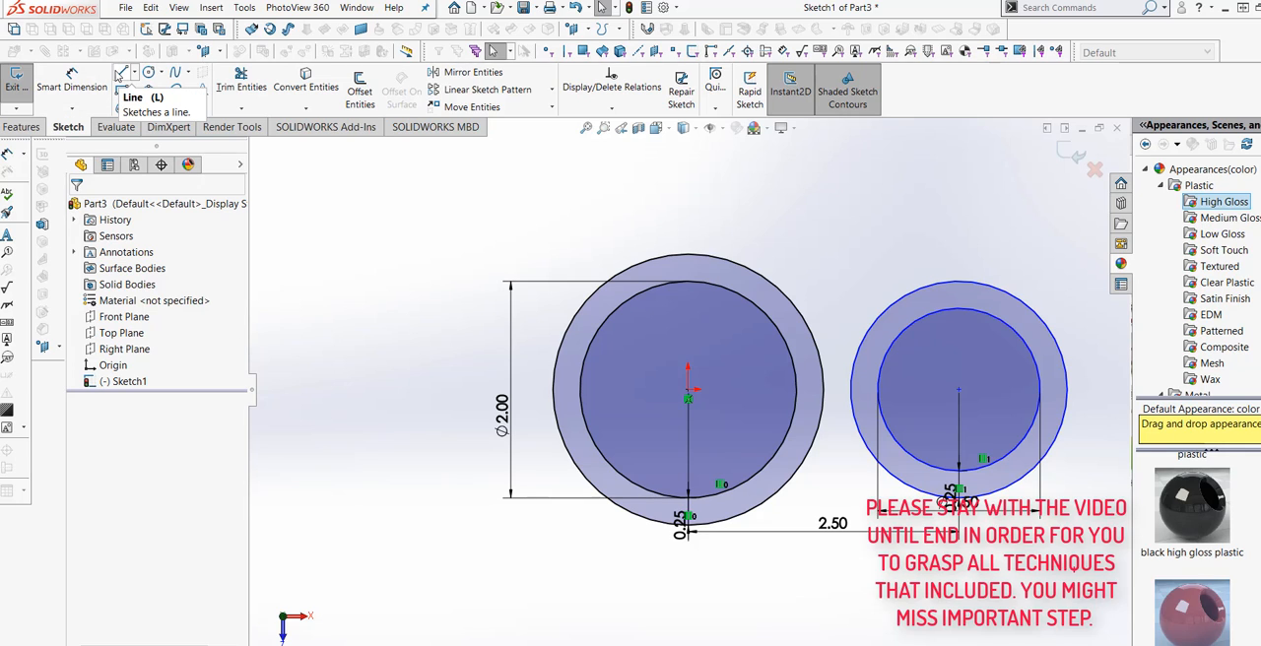
Draw a horizontal line about 3.38 in long, tangent to the large outer circle at its top and extending past the 1.5 in circle.
left_click(122, 77)
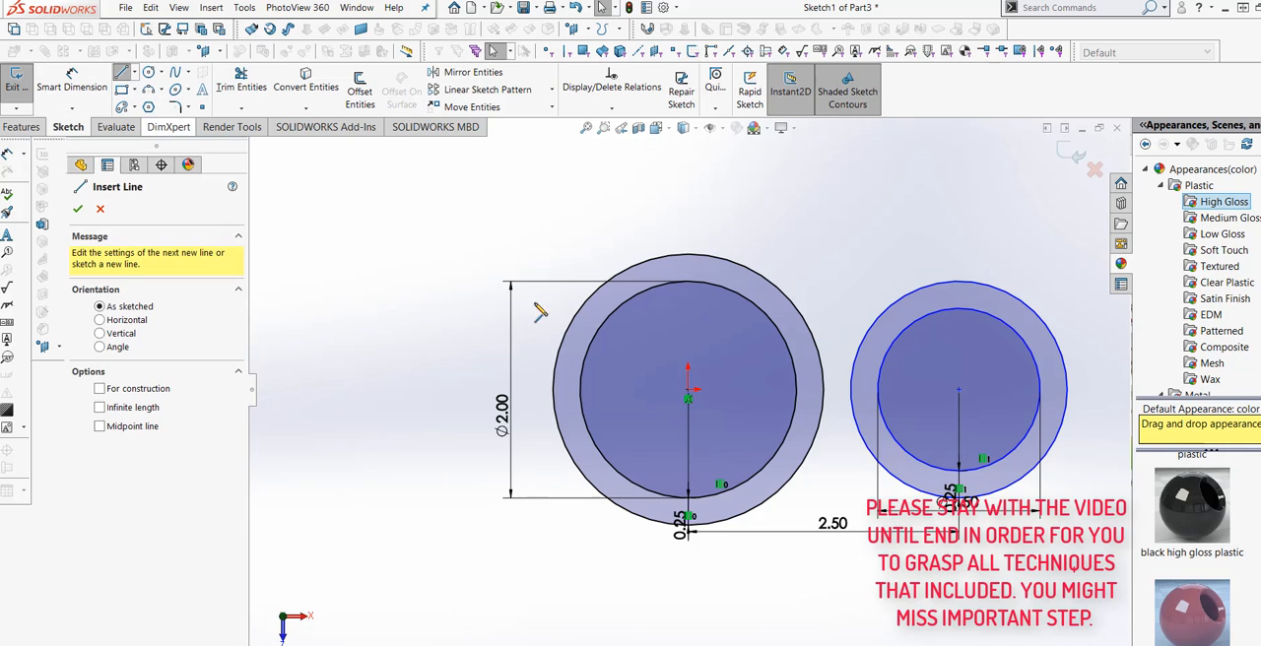
left_click(689, 256)
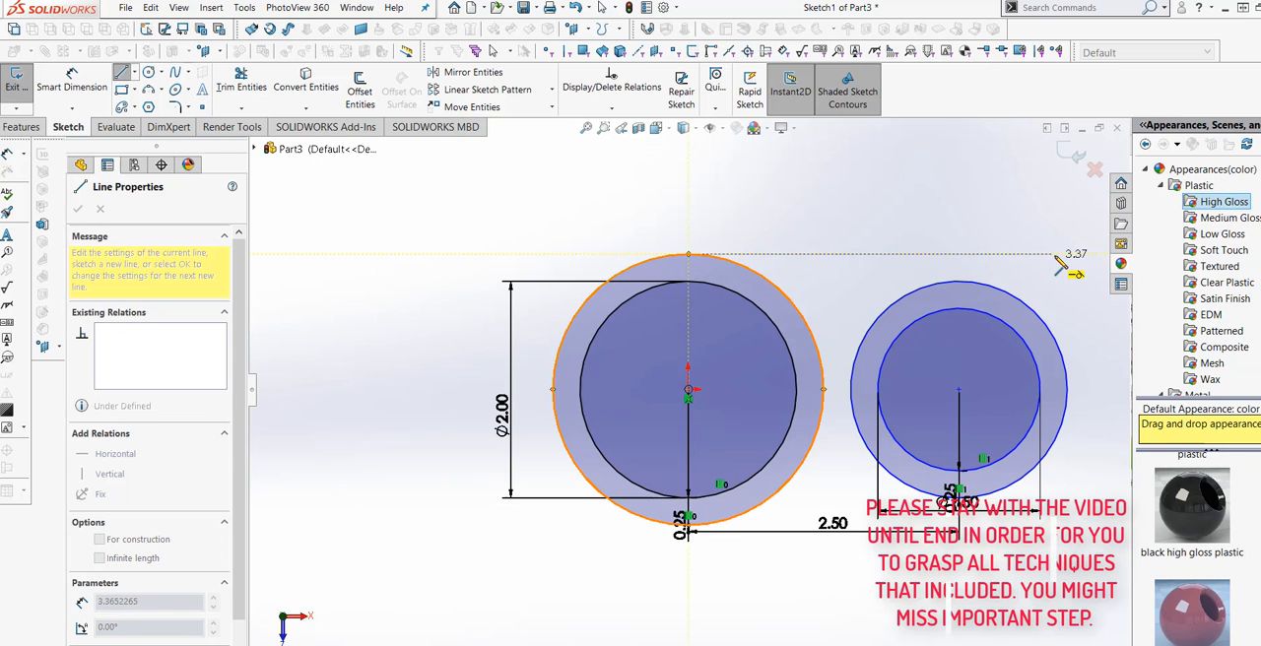
left_click(1055, 255)
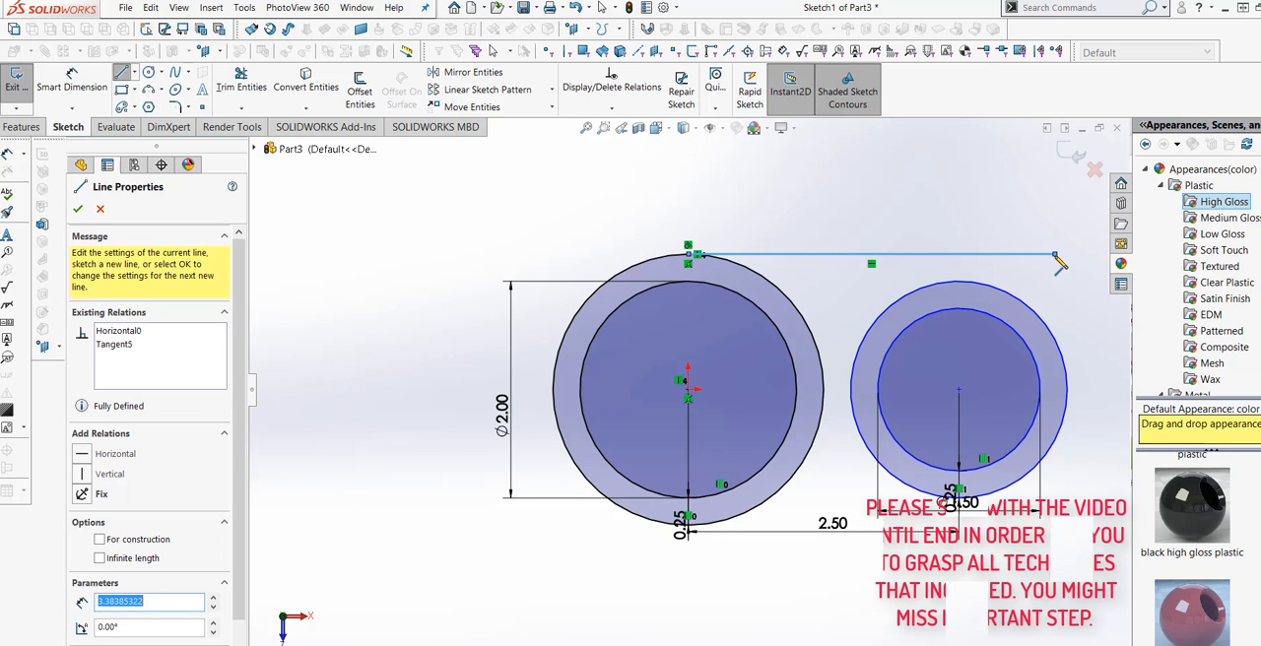
right_click(1057, 255)
left_click(1094, 266)
Draw a horizontal line about 3.76 in long, tangent to the large outer circle at its bottom and extending past the 1.5 in circle.
left_click(121, 73)
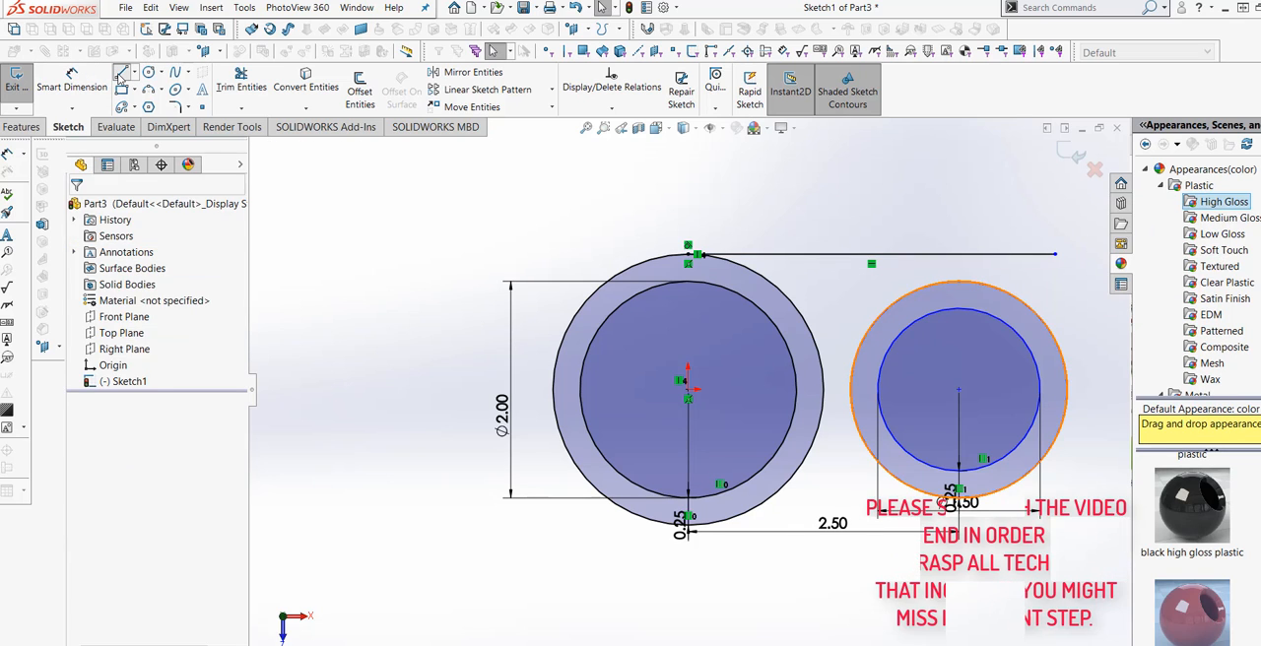
left_click(708, 524)
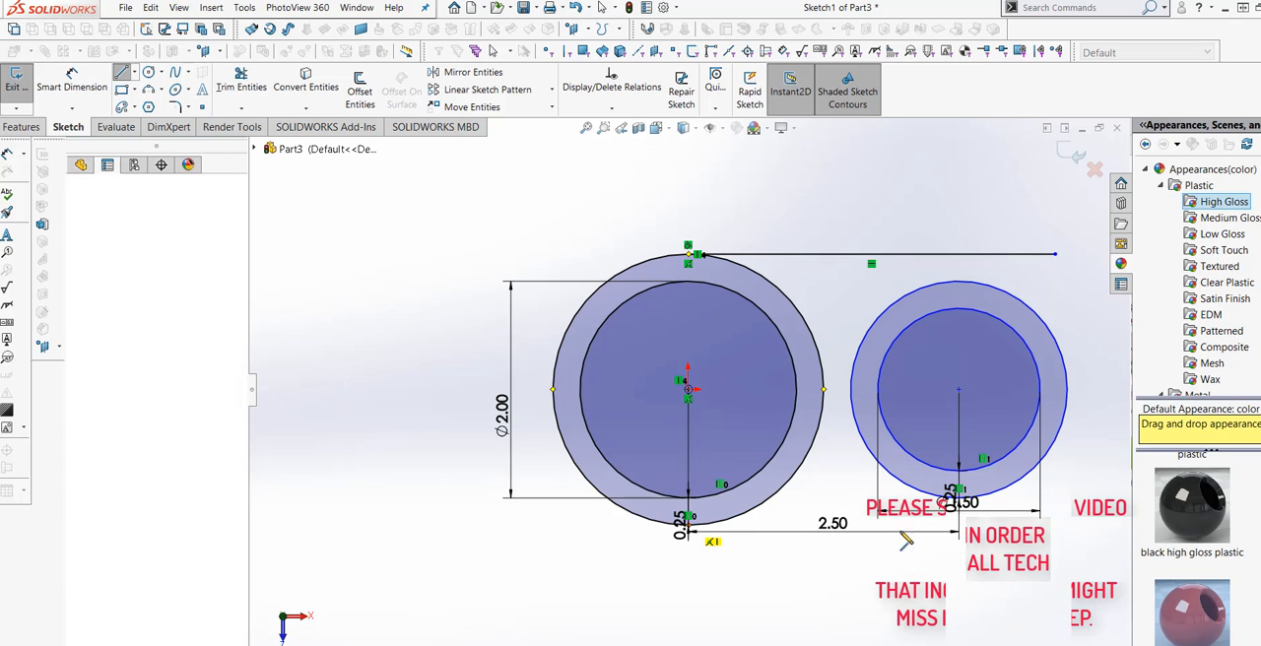
left_click(1098, 528)
right_click(1098, 529)
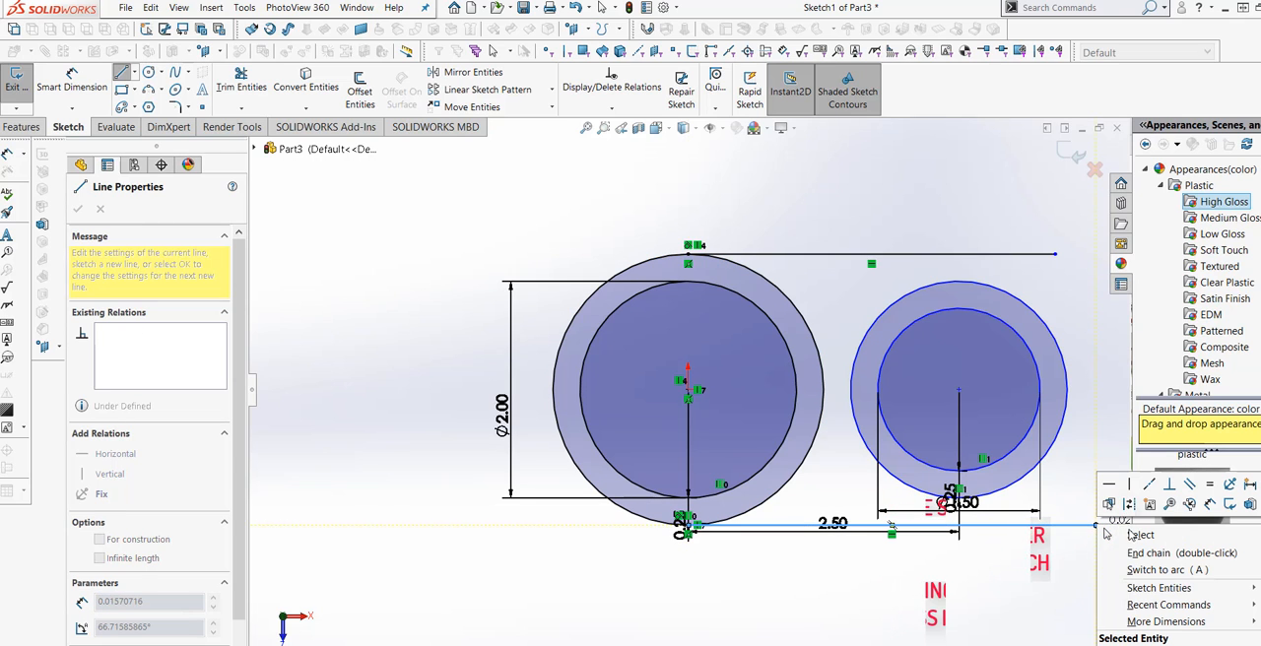
left_click(1119, 536)
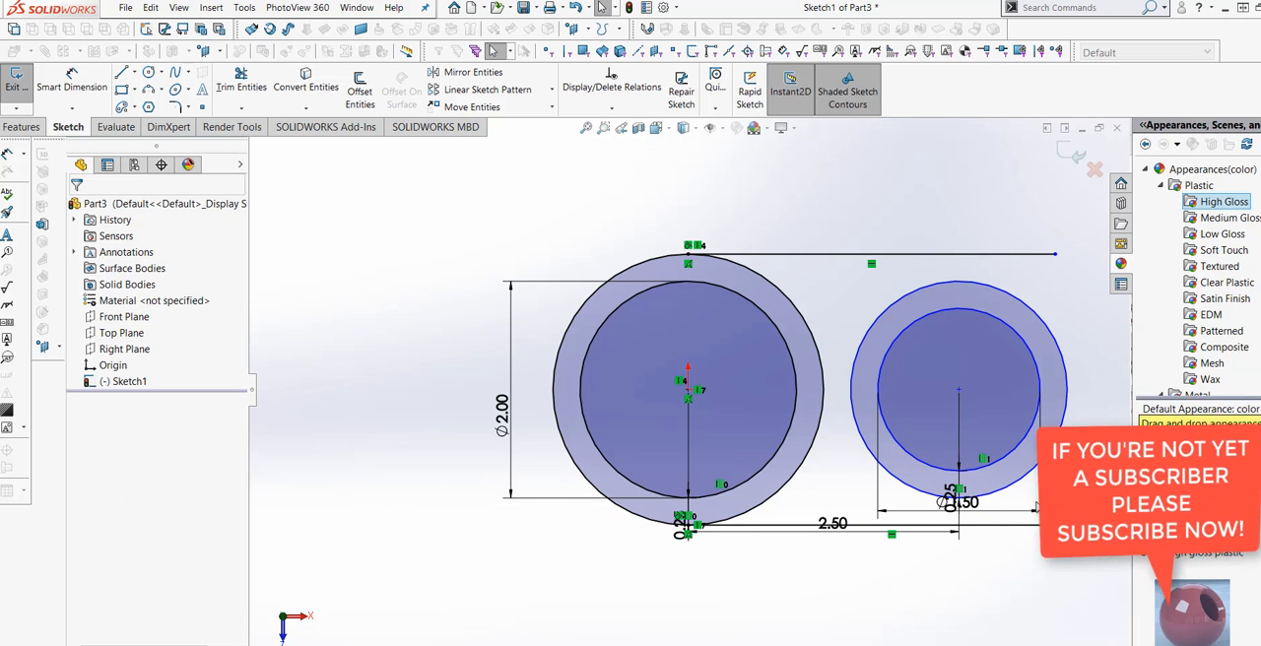
Delete the offset circle around the 1.5 in circle and move the 1.5 in diameter dimension above that circle.
right_click(1037, 465)
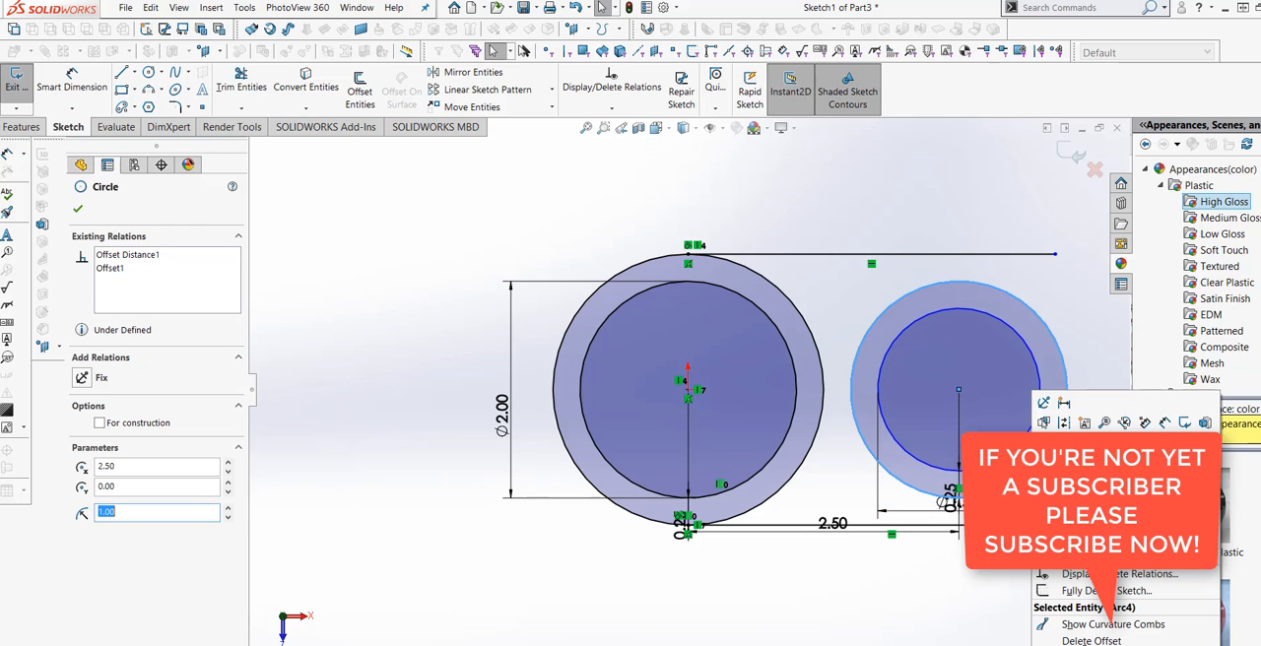
left_click(1092, 641)
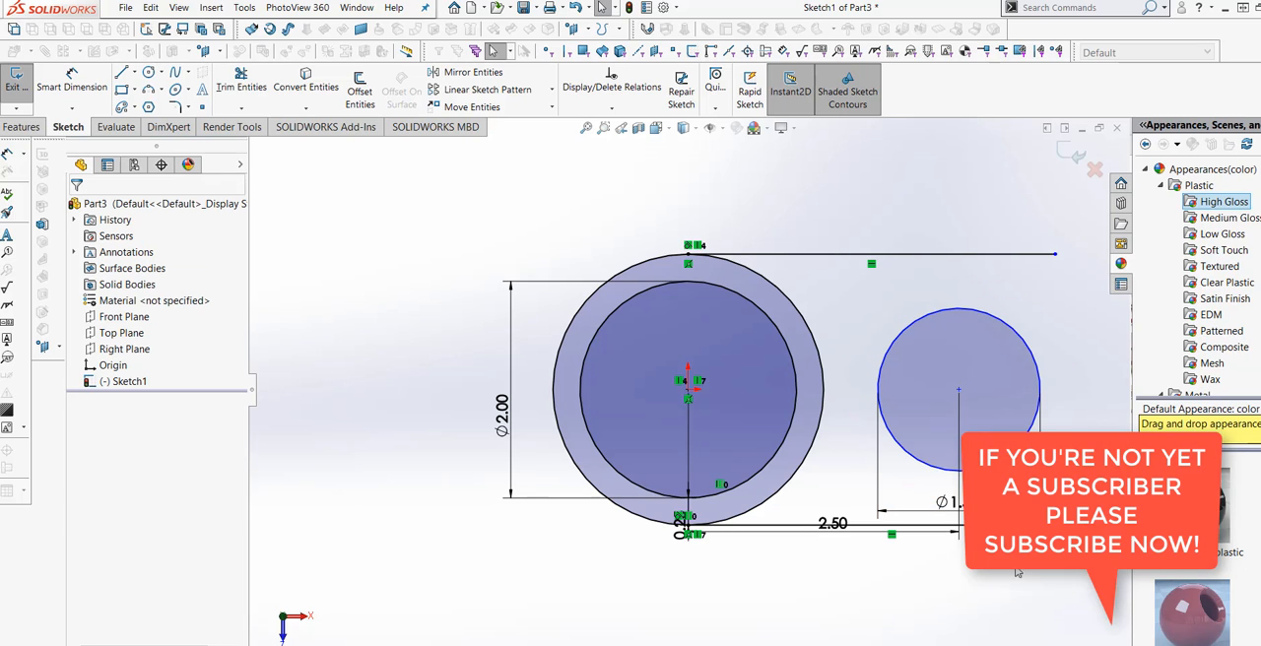
left_click_drag(946, 502, 927, 303)
left_click(1049, 361)
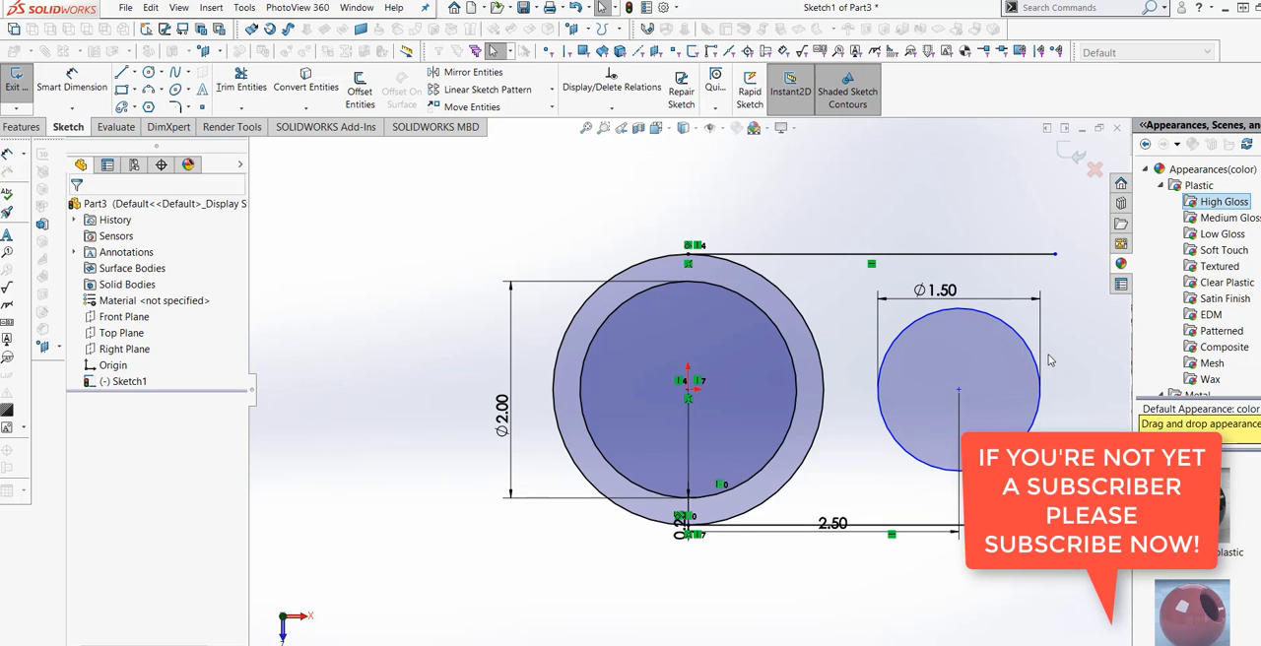
Draw a circle of 1.25 in radius concentric with the 1.5 in circle and tangent to the upper horizontal line.
left_click(147, 72)
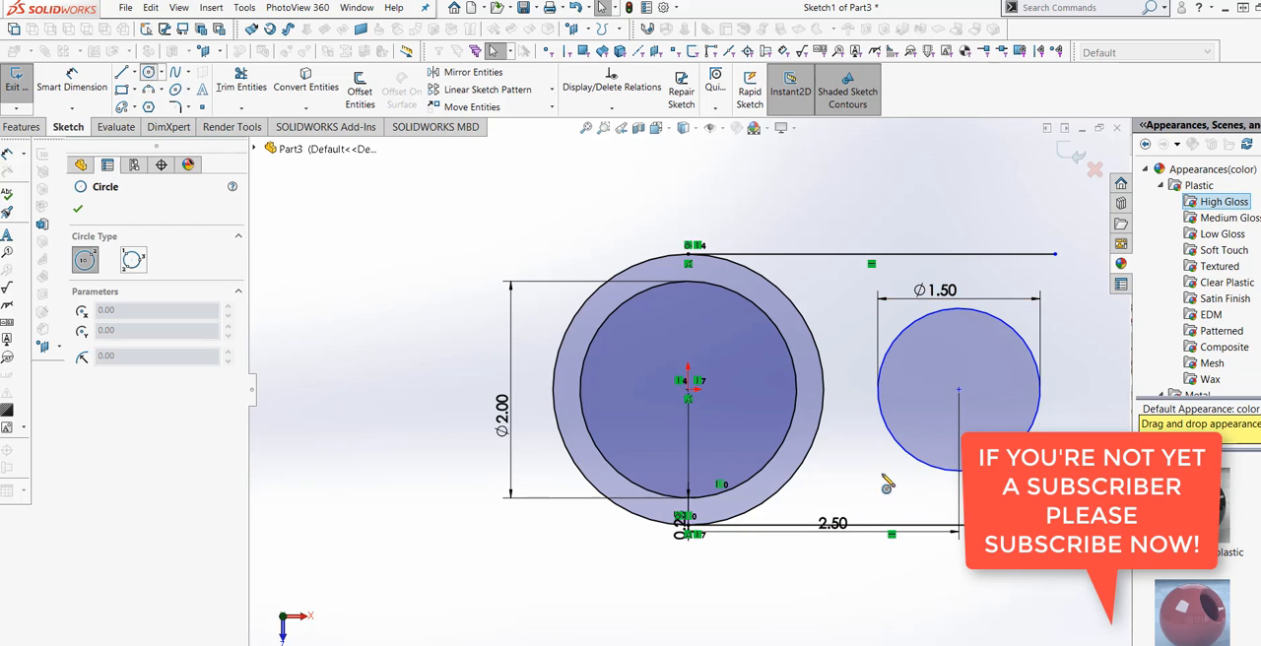
left_click(959, 390)
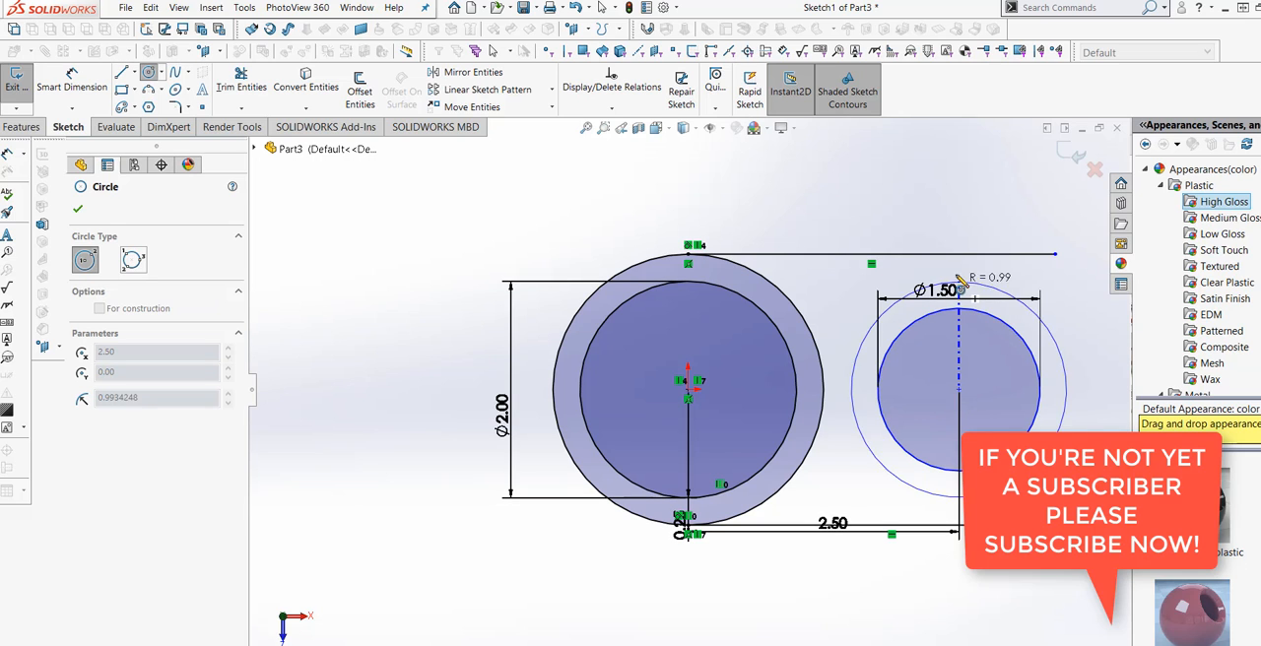
left_click(957, 255)
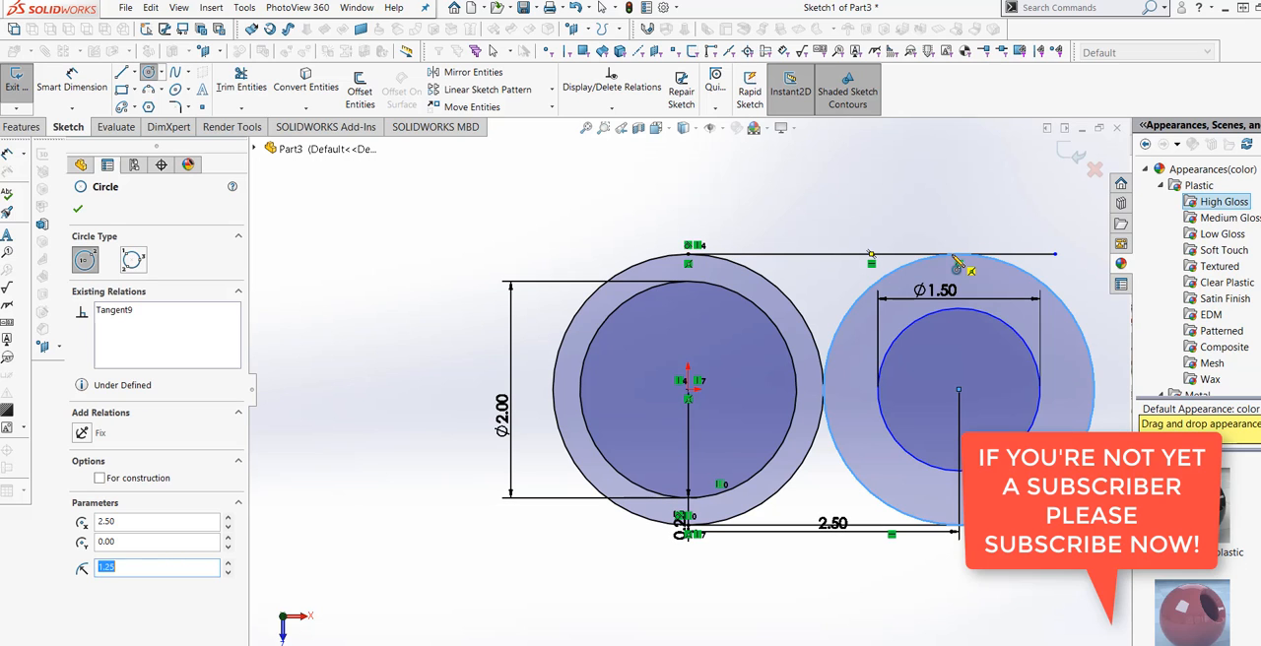
right_click(956, 258)
left_click(987, 267)
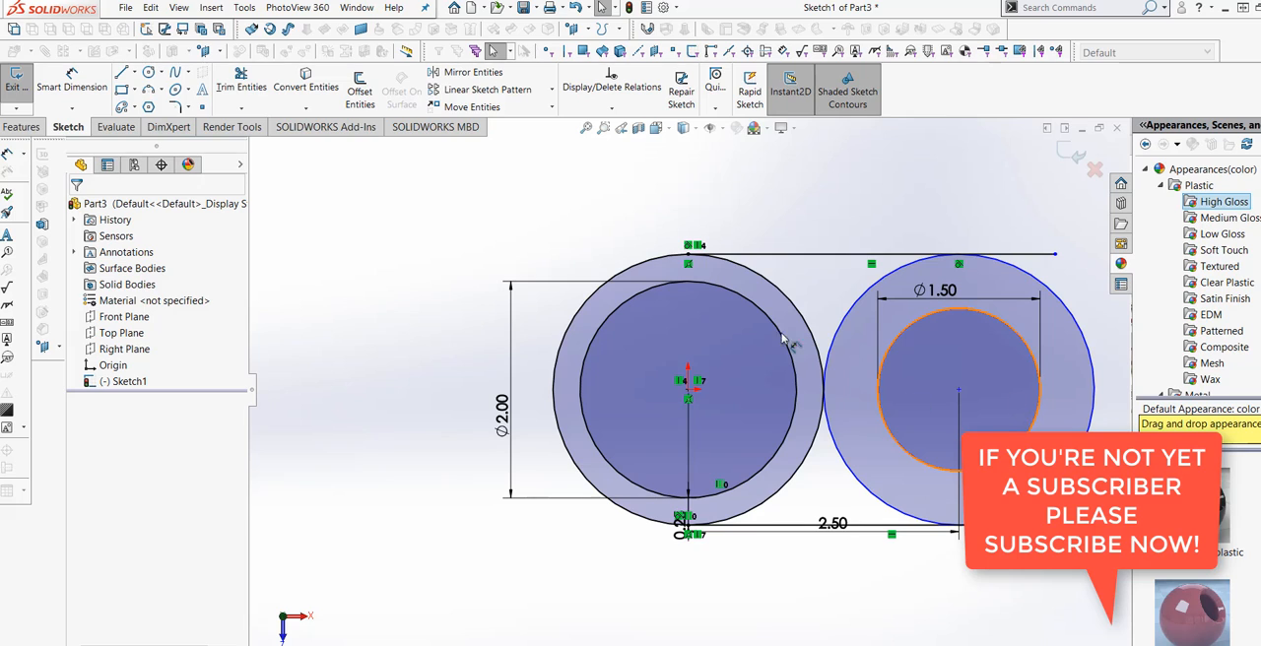
Trim the overhanging line ends and the inner halves of both outer circles to leave a closed slot-shaped outline.
left_click(242, 84)
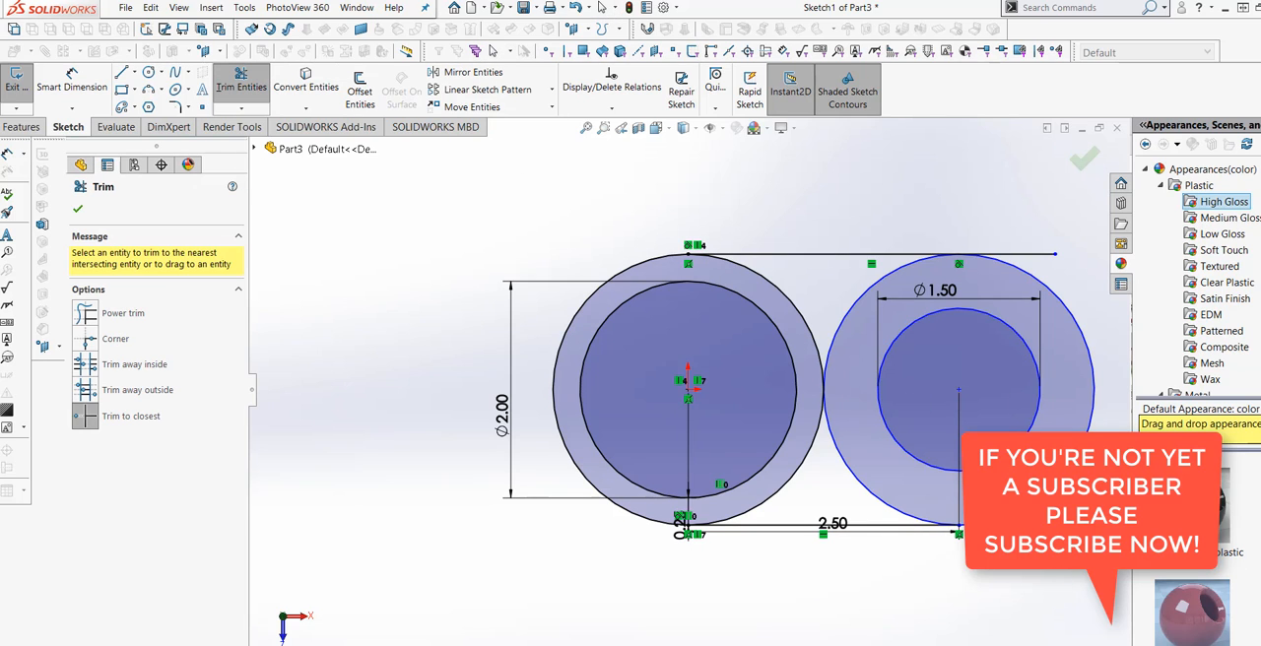
left_click(1026, 255)
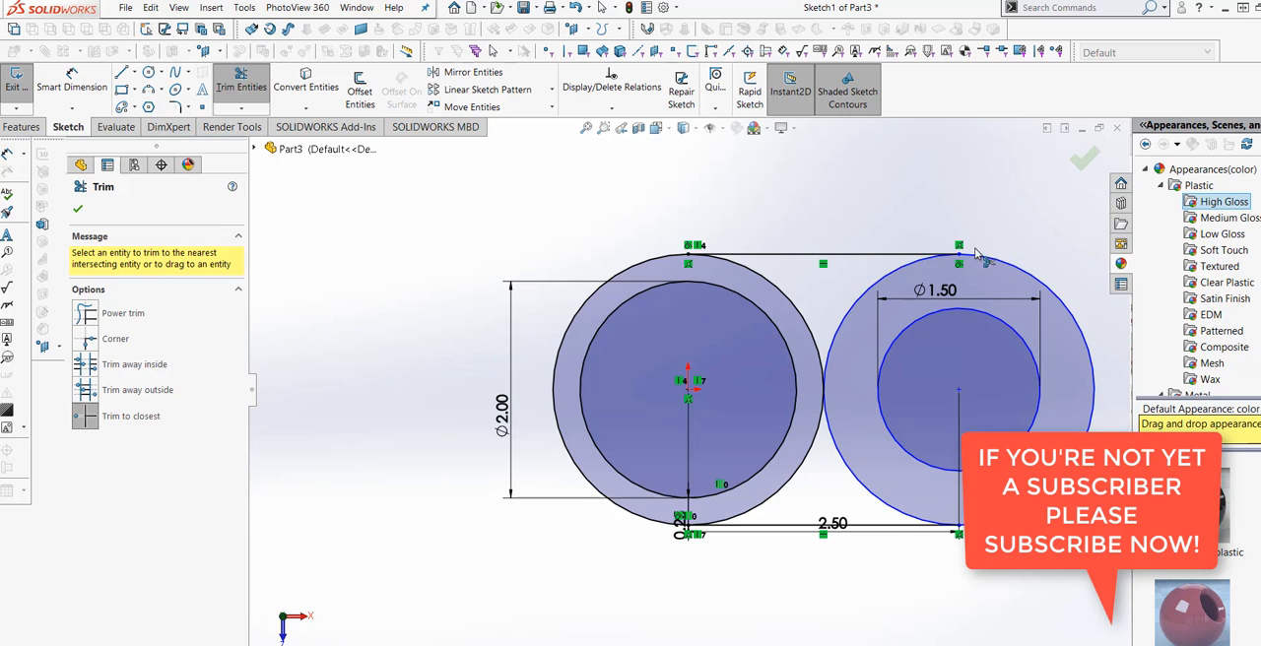
left_click(856, 301)
left_click(840, 444)
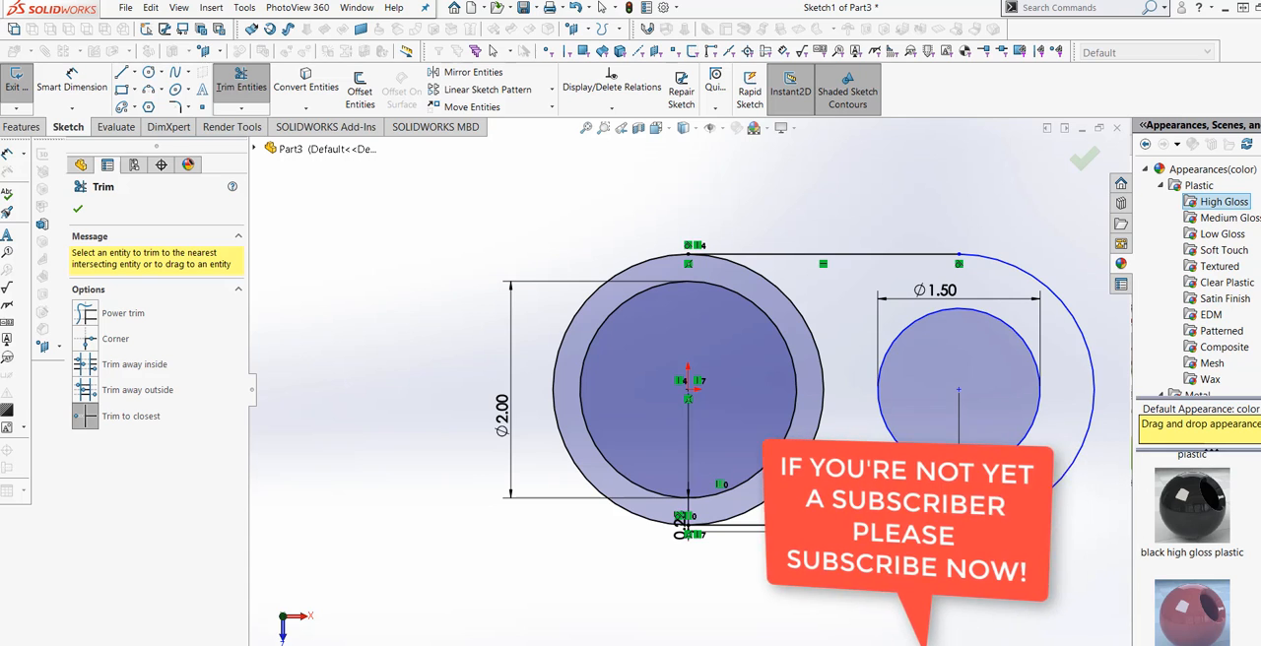
left_click(811, 456)
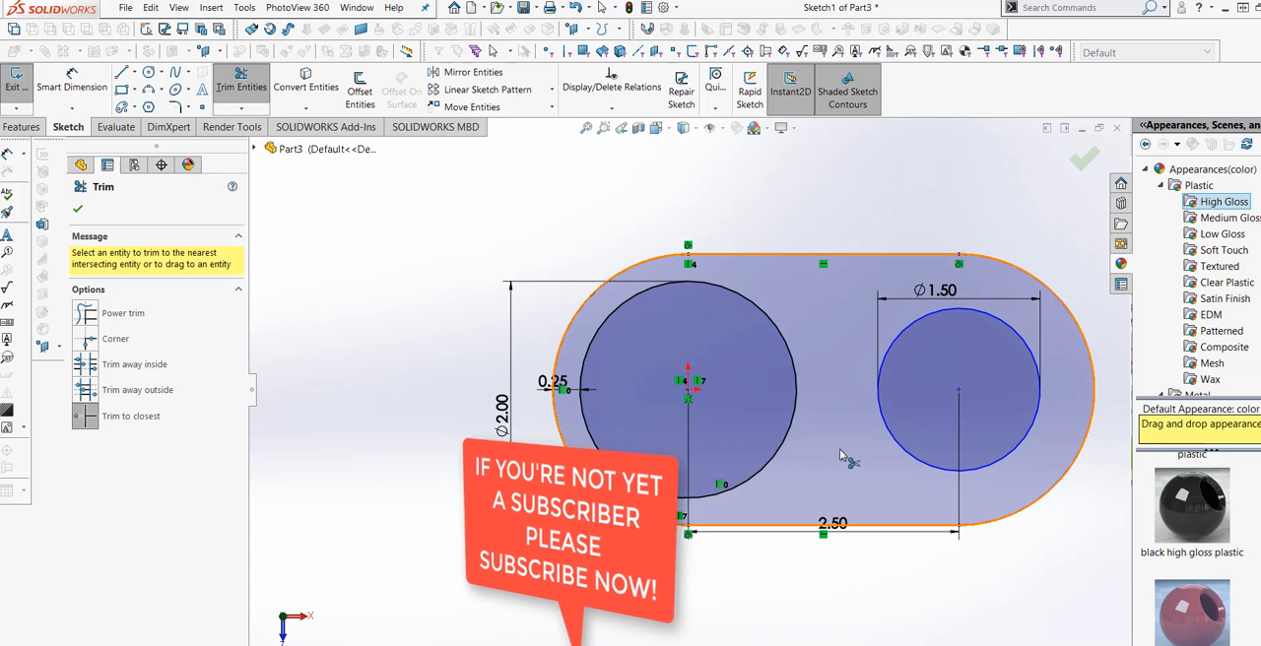
left_click(77, 211)
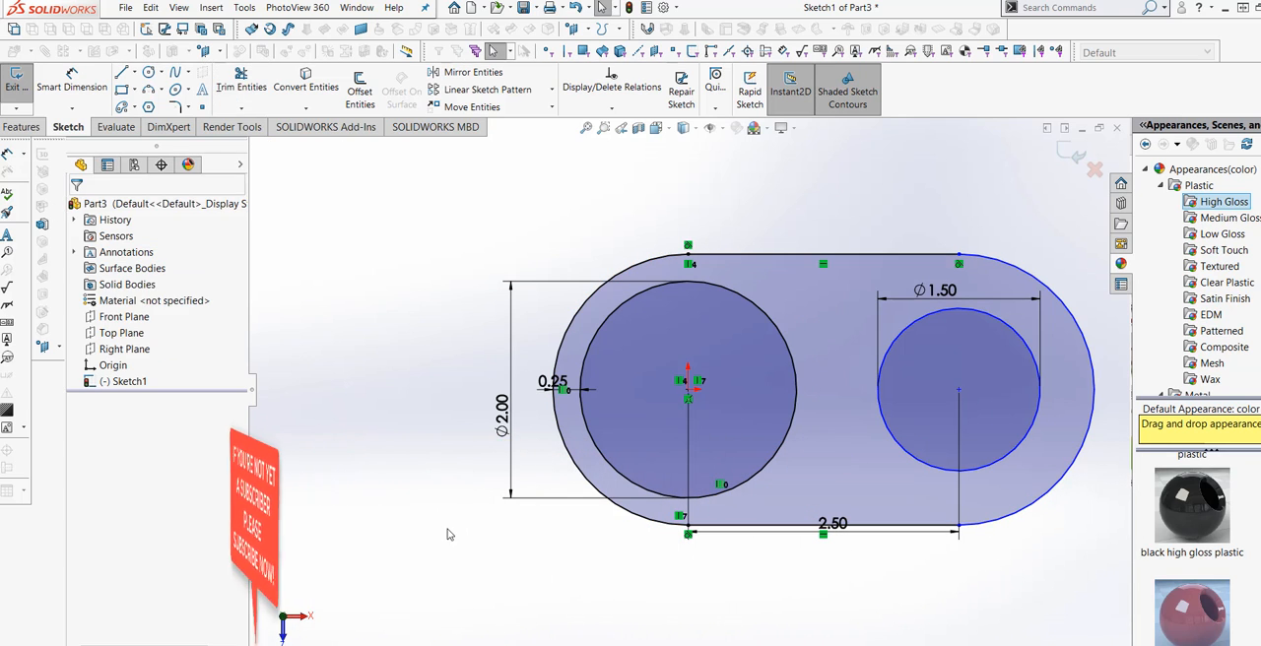
Draw a horizontal line 0.75 in long joining the facing quadrant points of the 2 in and 1.5 in circles.
scroll(697, 389, "up", 1)
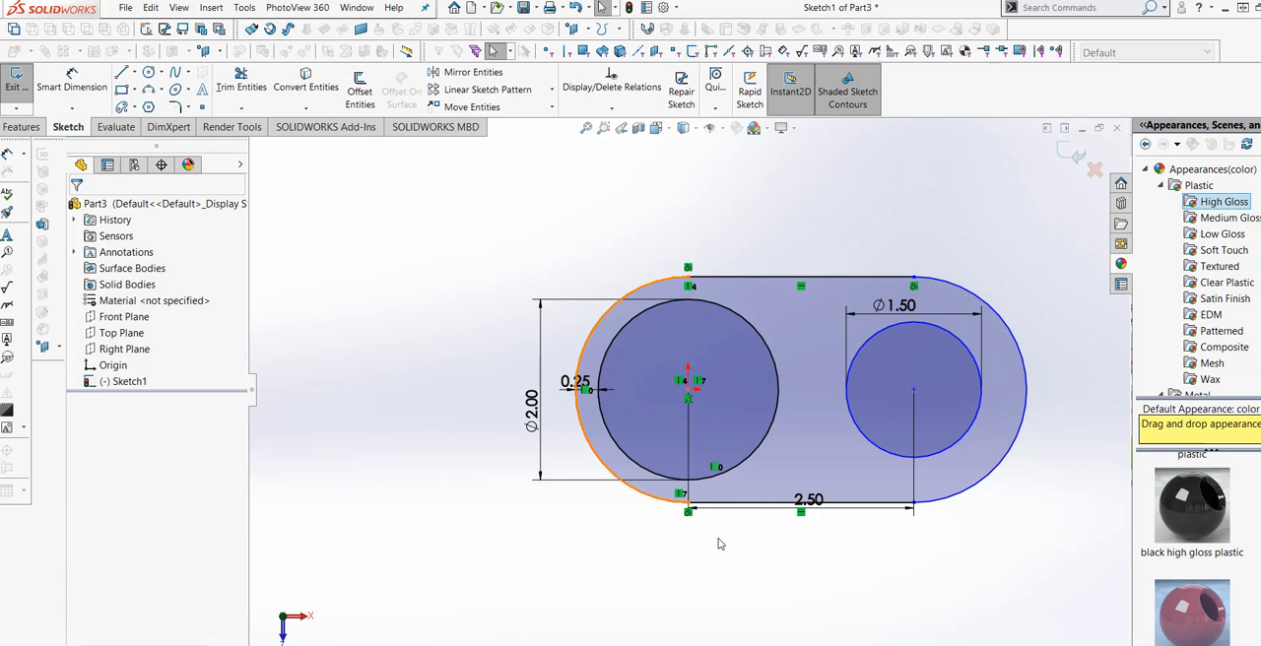
scroll(739, 497, "up", 2)
scroll(735, 500, "down", 2)
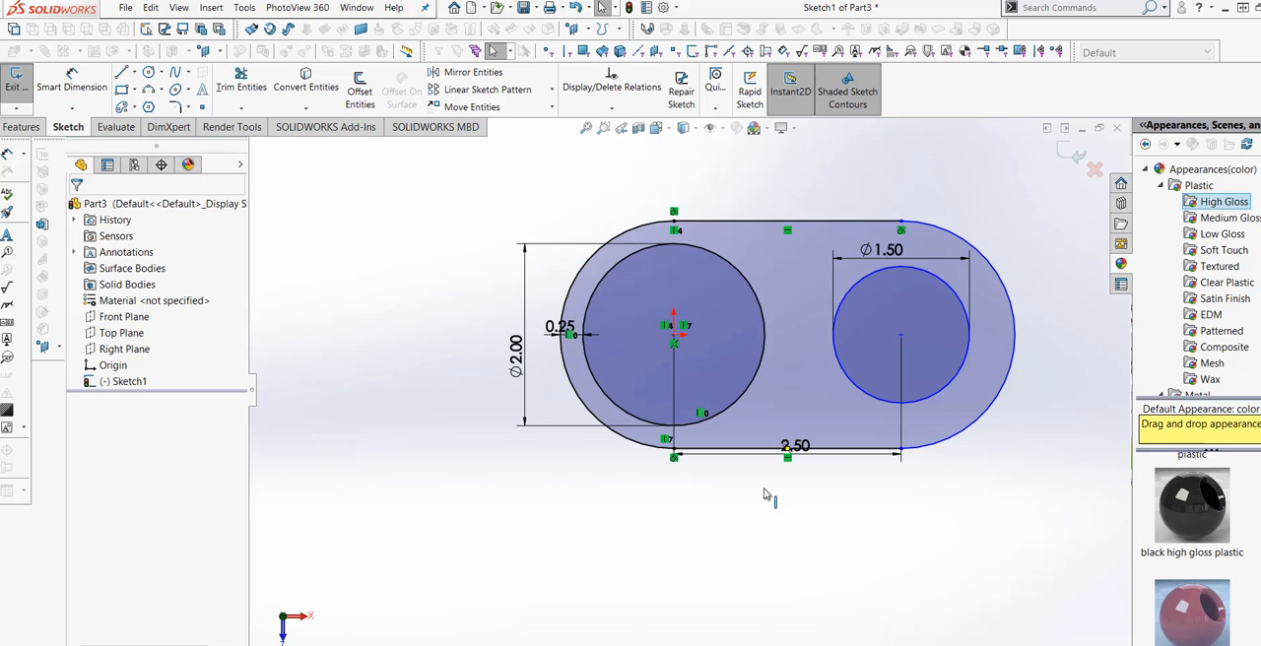
left_click(120, 71)
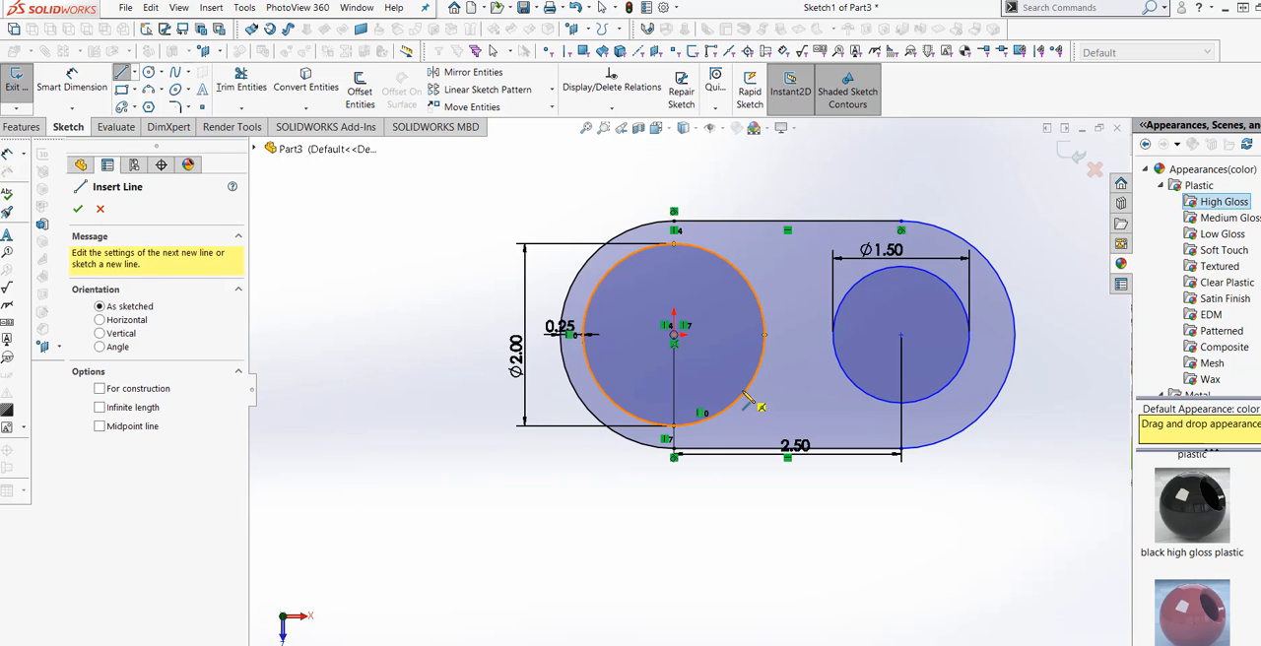
left_click(766, 338)
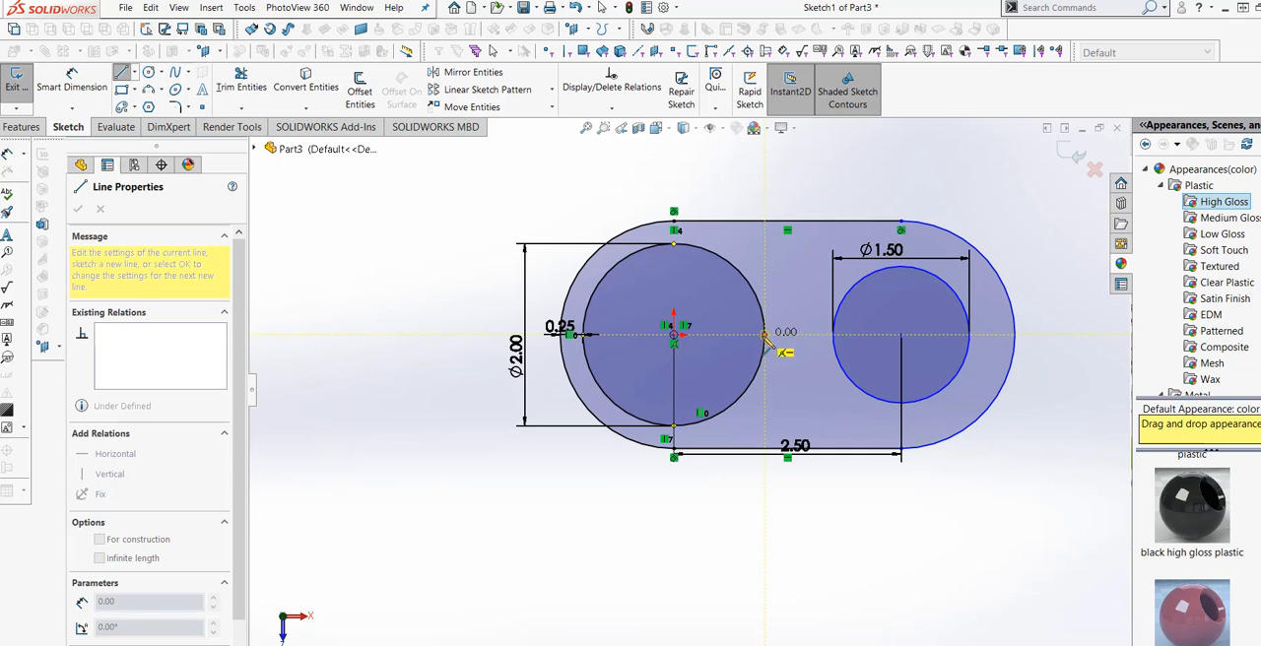
left_click(836, 337)
right_click(842, 343)
left_click(875, 347)
Offset the short line between the two bores bi-directionally by 0.1 in.
scroll(794, 355, "down", 4)
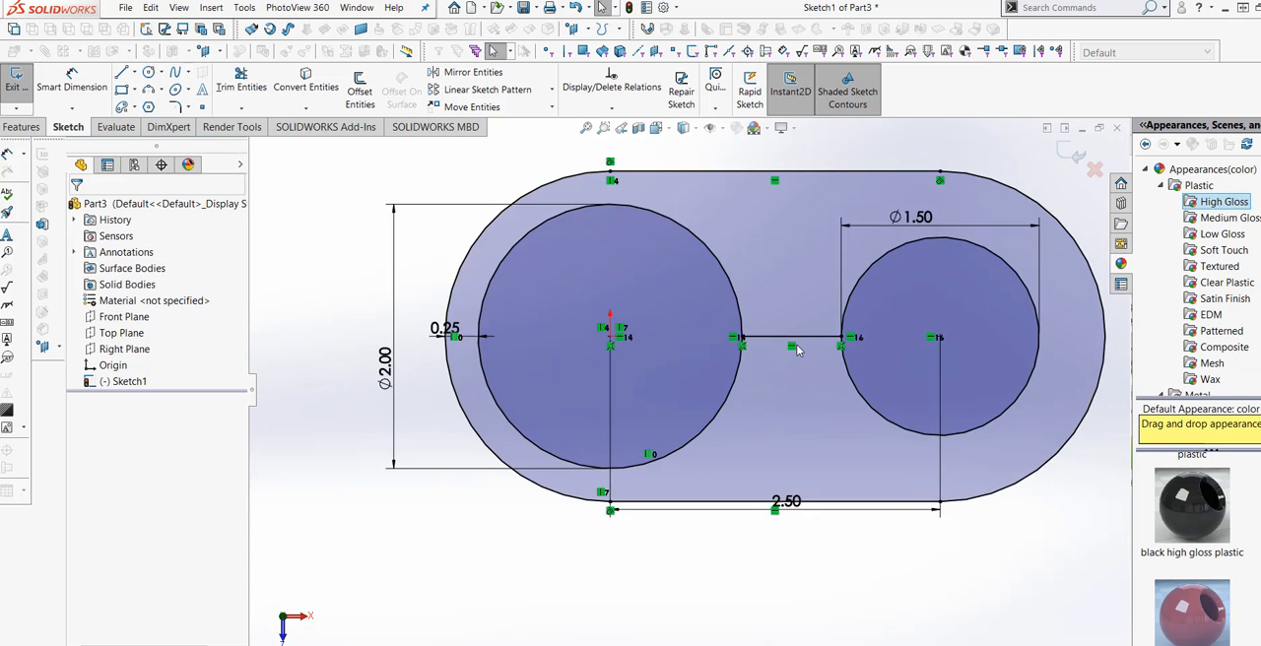
left_click(359, 97)
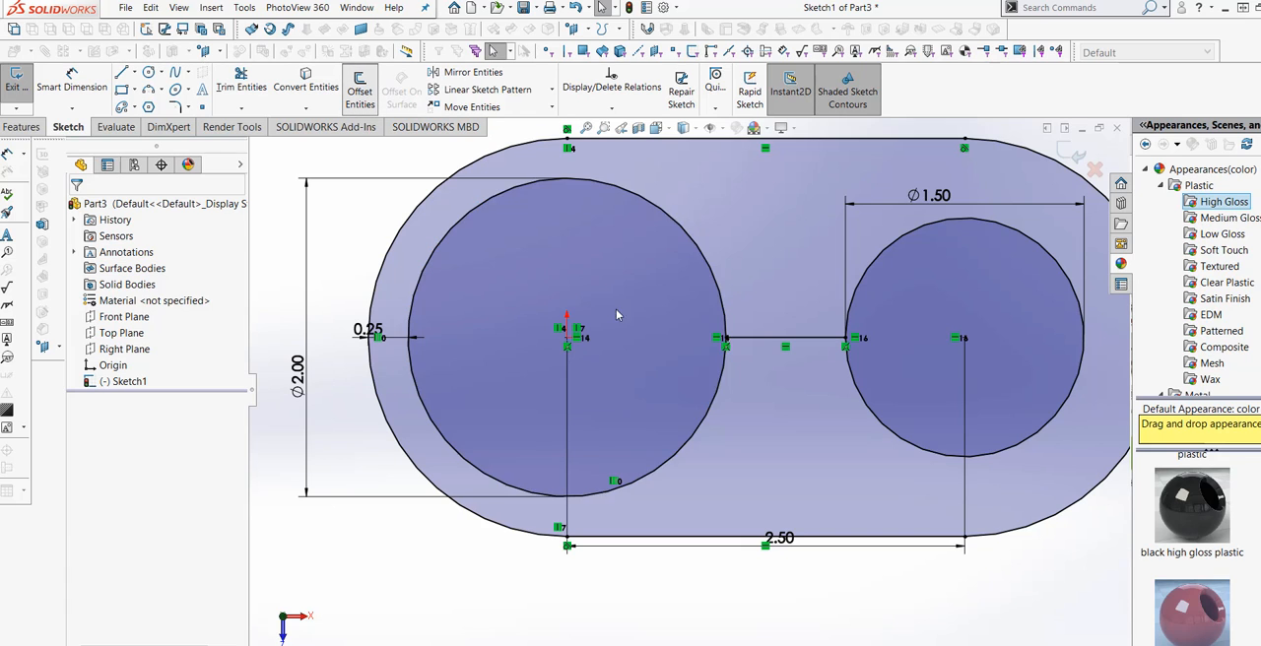
left_click(774, 348)
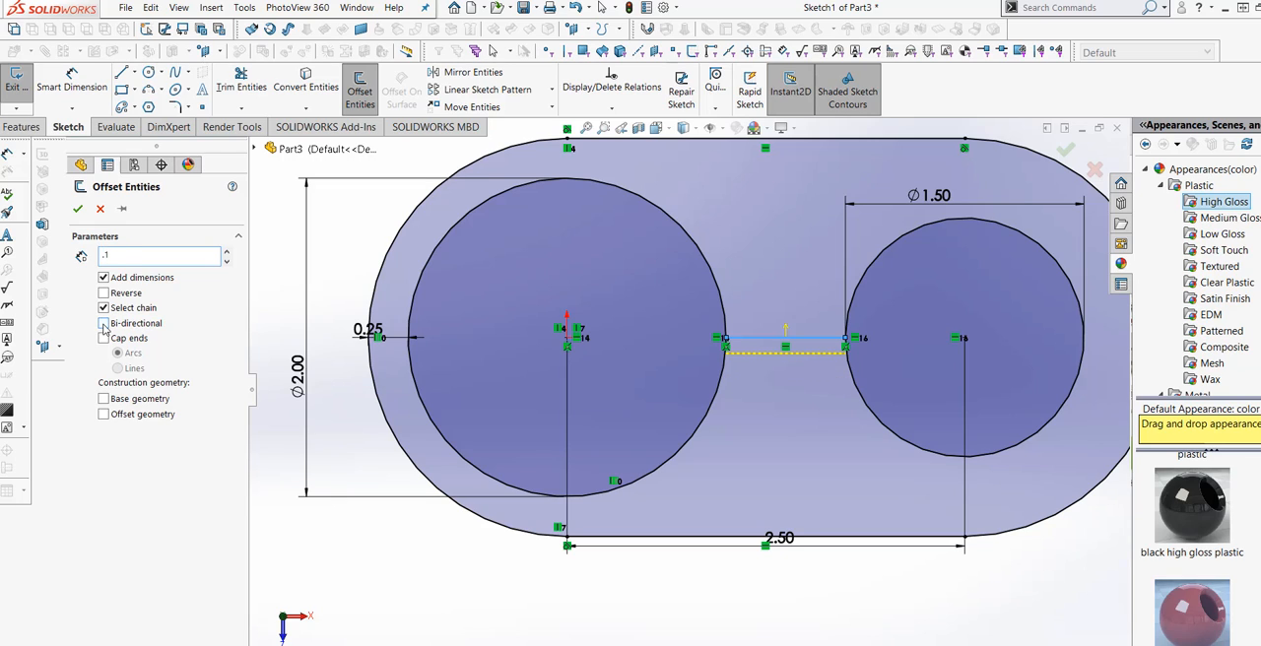
key("Return")
left_click(105, 324)
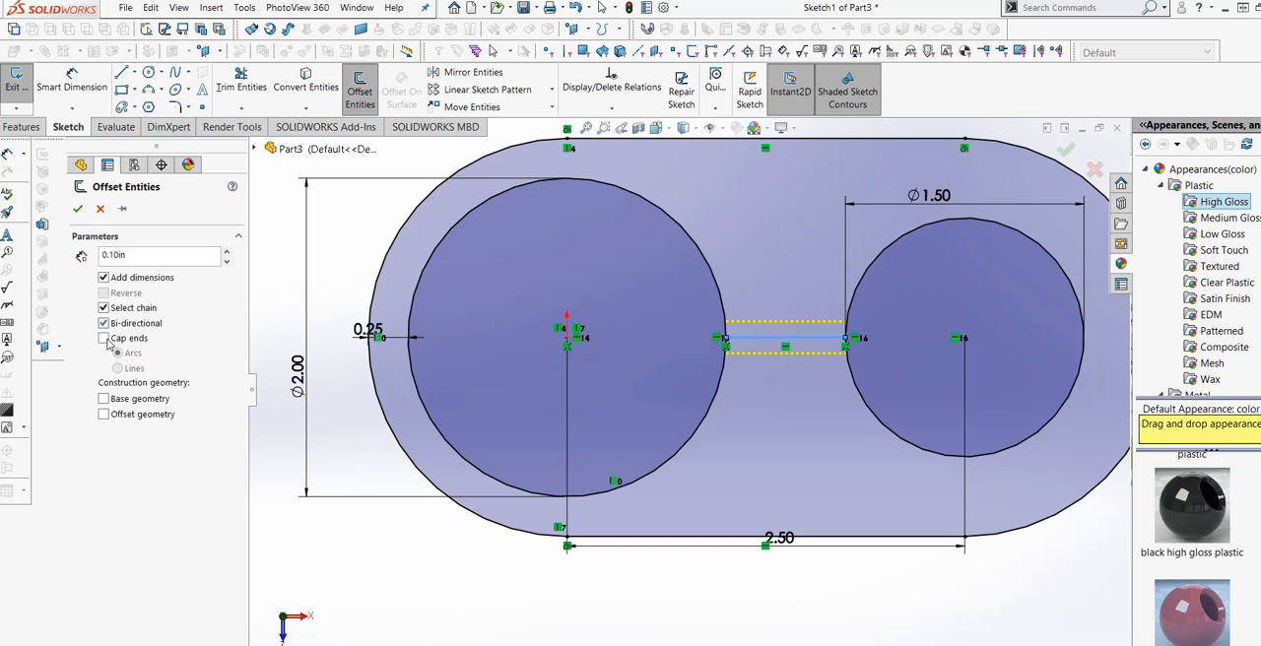
left_click(77, 210)
scroll(762, 342, "down", 3)
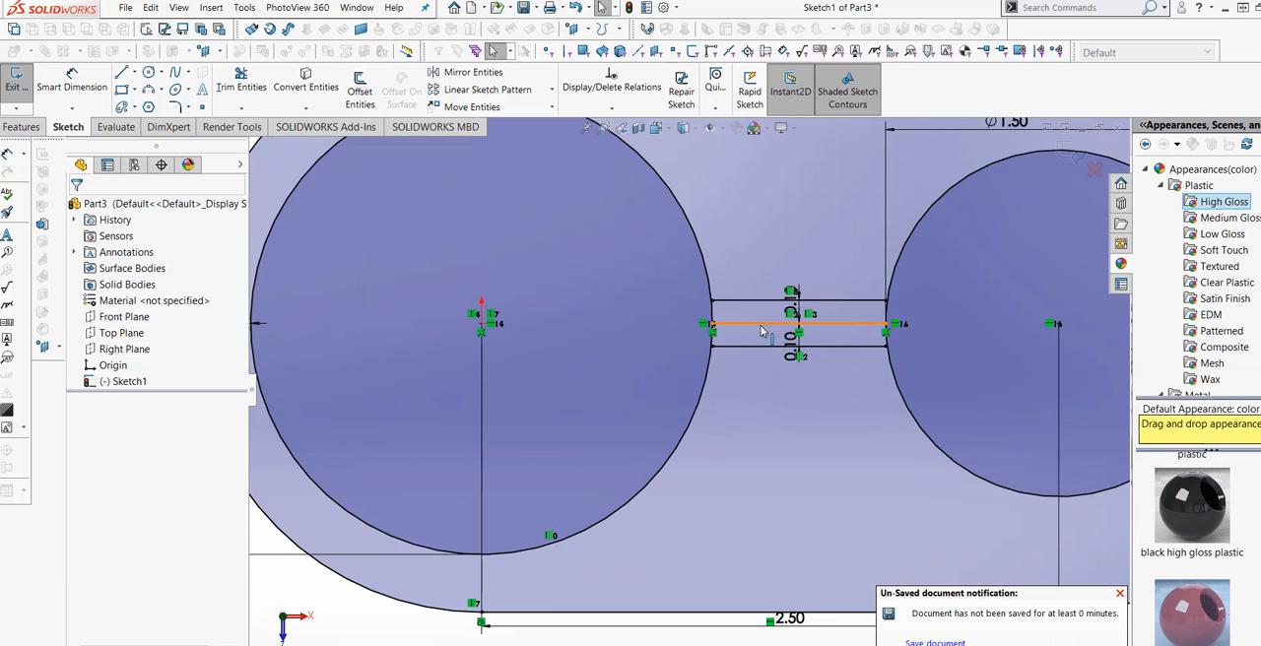
Convert the 0.75 in middle line between the two bores to construction geometry.
left_click(762, 324)
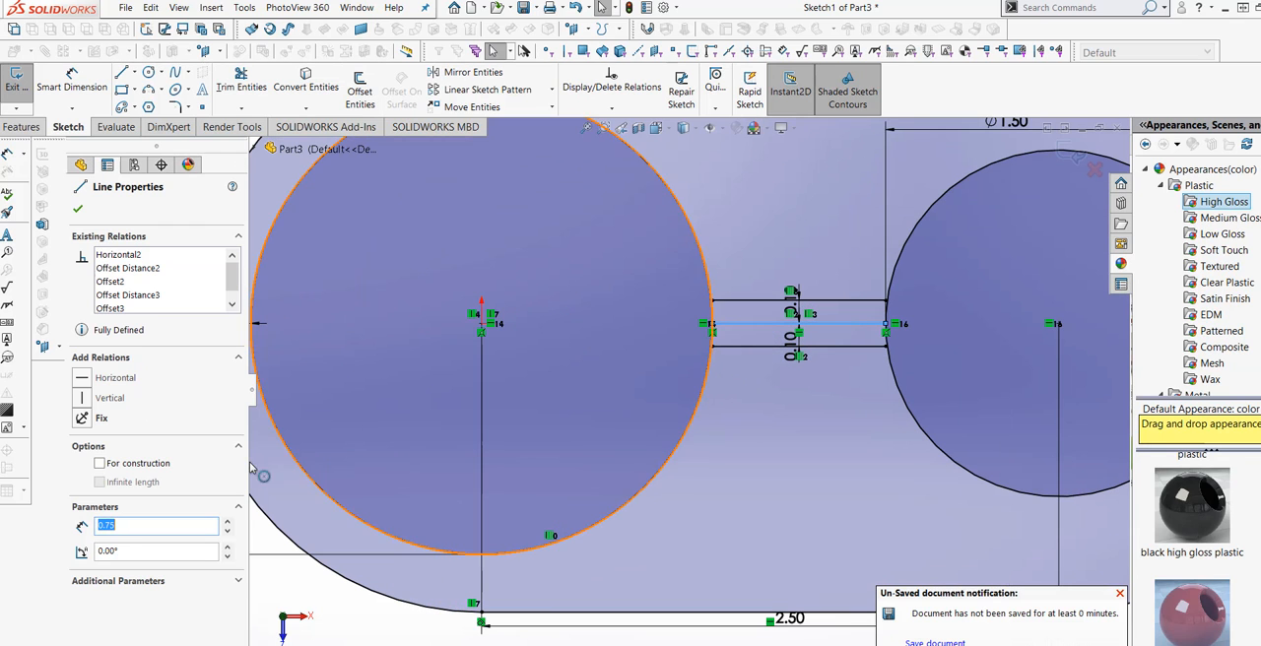
left_click(79, 203)
key("f")
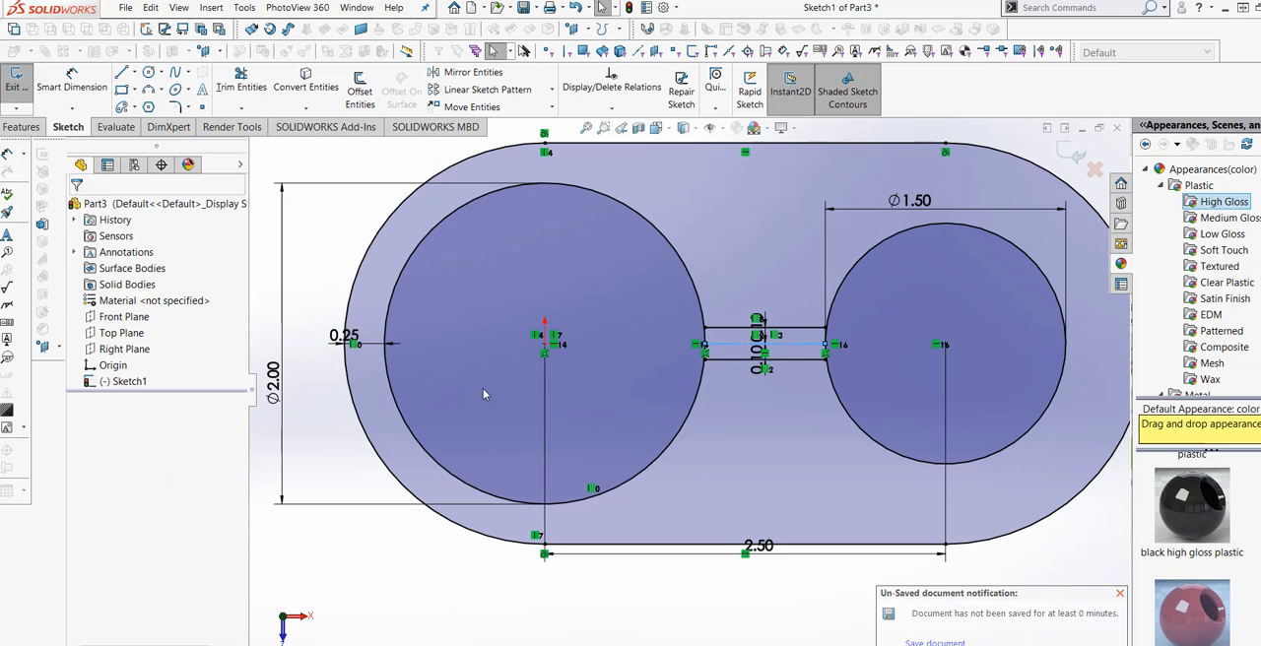
Extend both ends of the two offset slit lines until they meet the 2 in and 1.5 in circles.
left_click(282, 305)
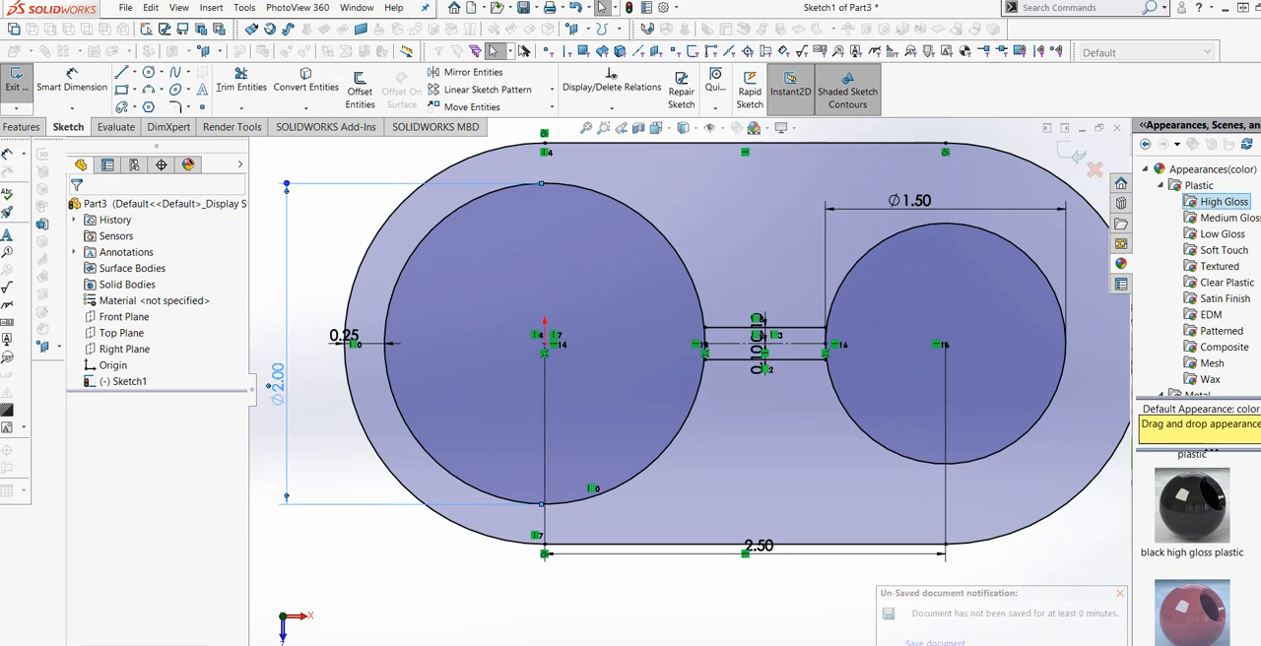
left_click(247, 111)
left_click(267, 121)
scroll(679, 358, "down", 5)
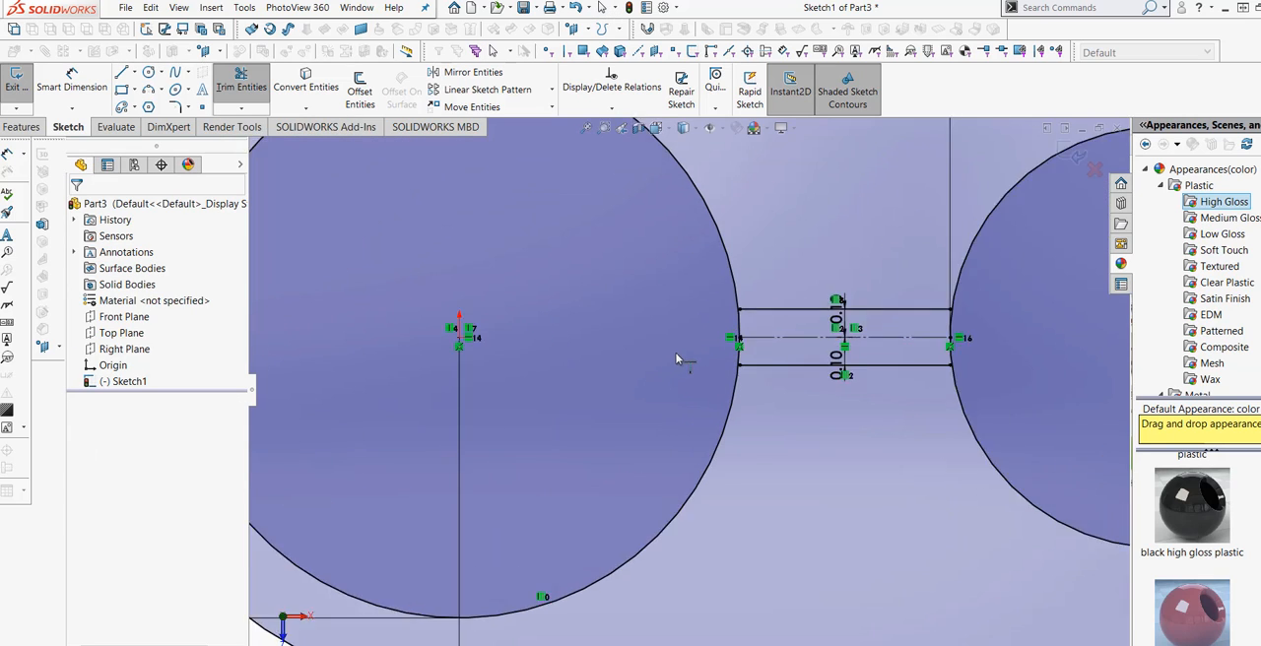
left_click(793, 283)
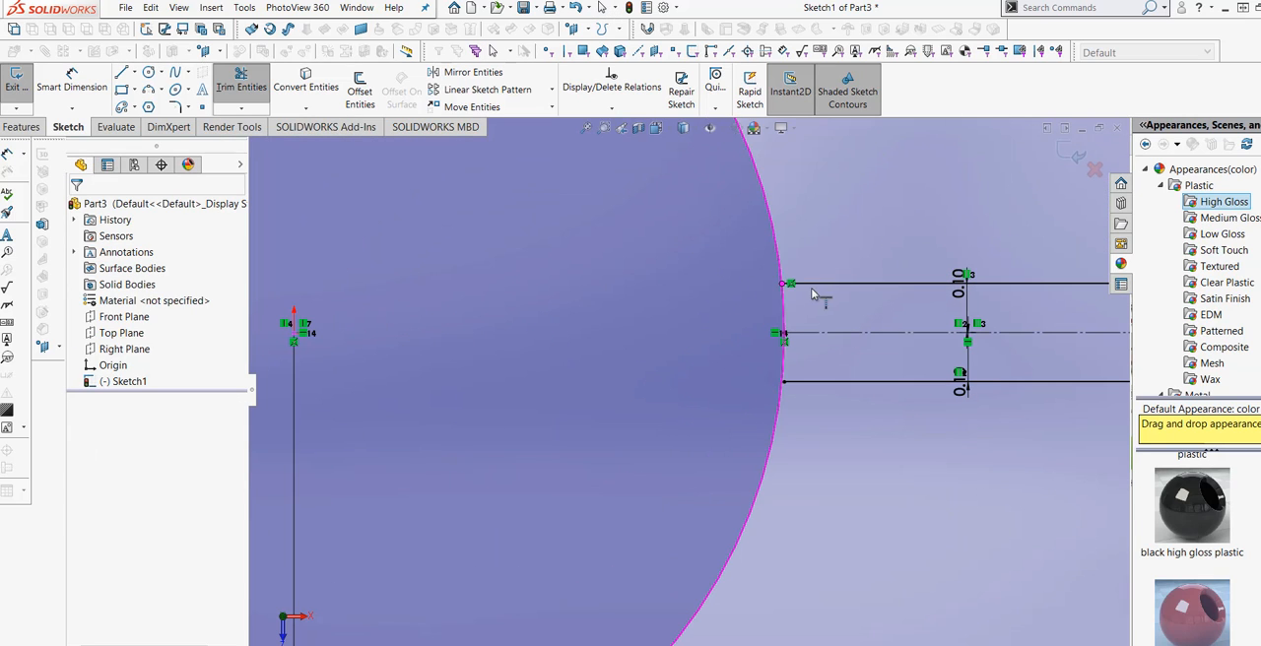
left_click(799, 384)
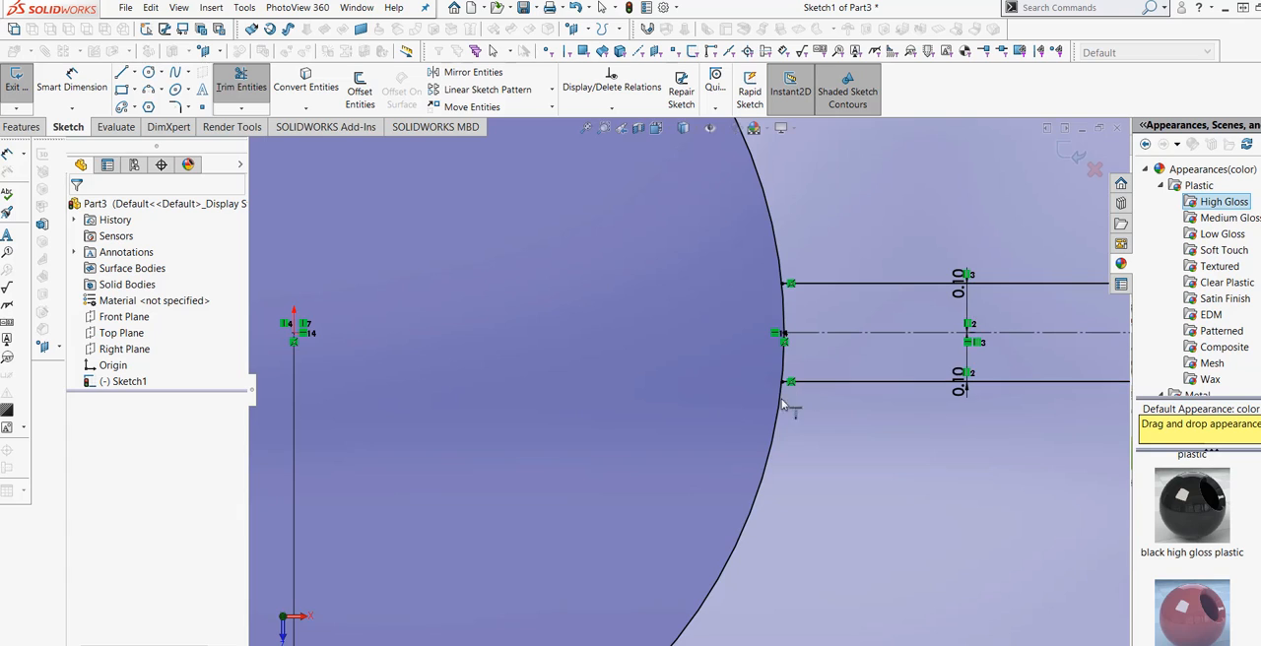
scroll(648, 404, "up", 3)
scroll(857, 381, "down", 3)
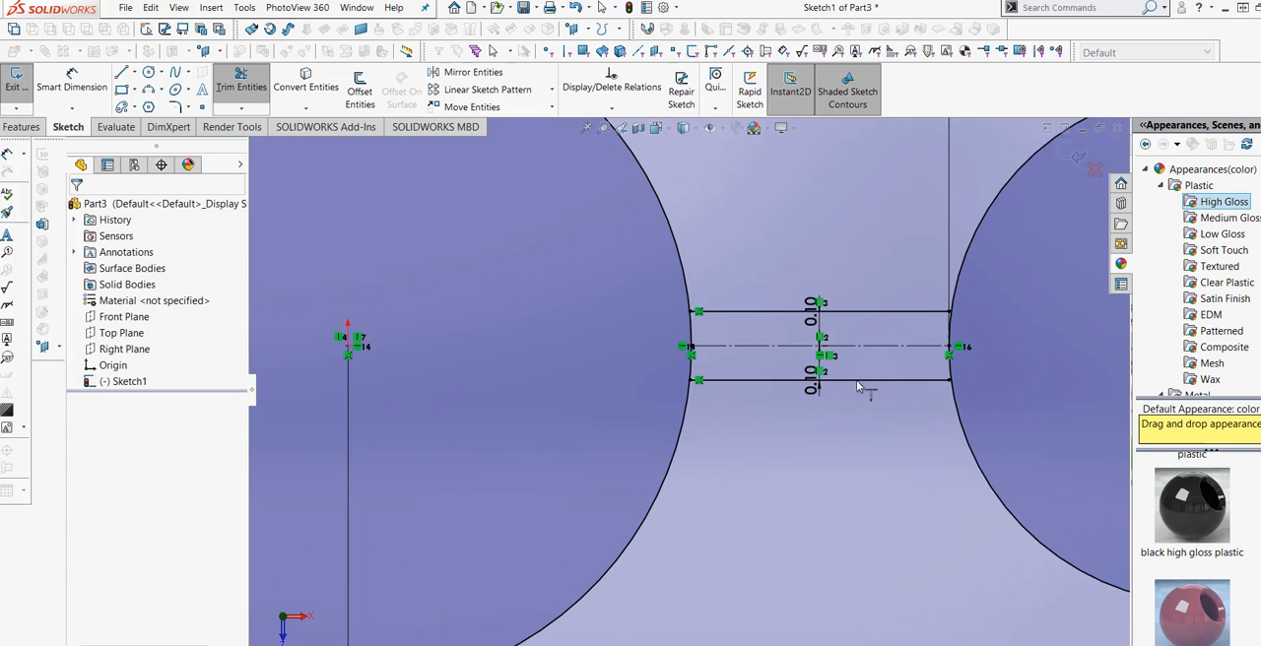
left_click(939, 296)
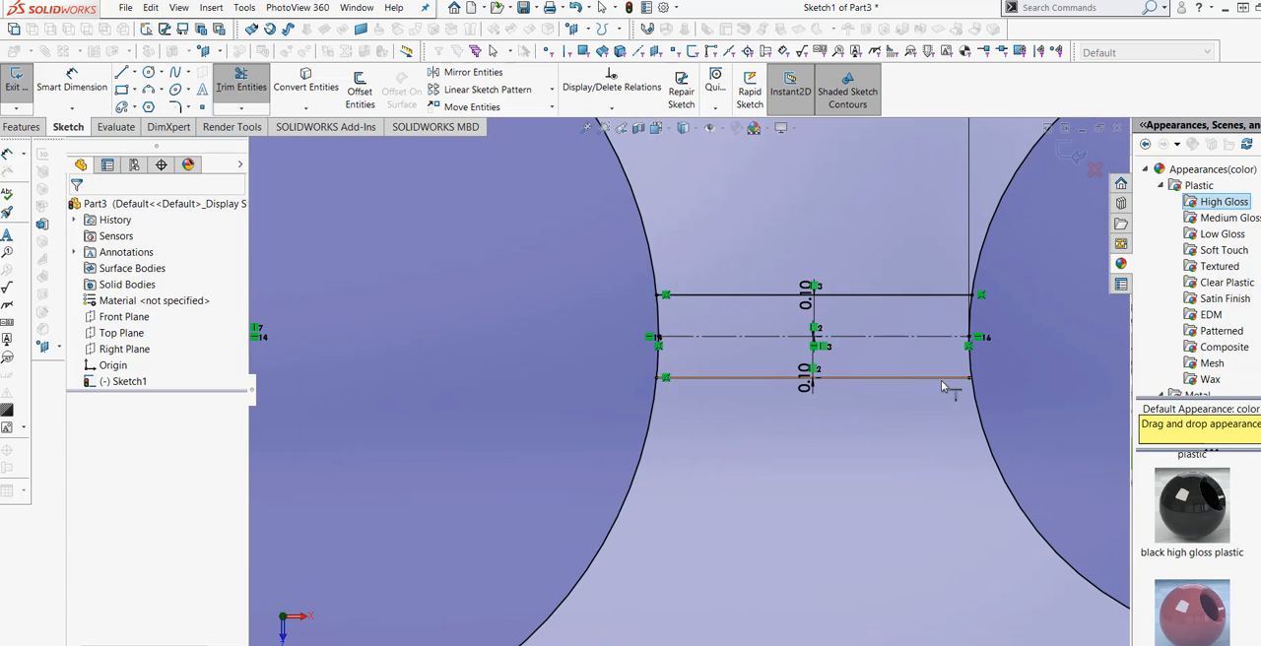
scroll(548, 264, "up", 3)
left_click(254, 88)
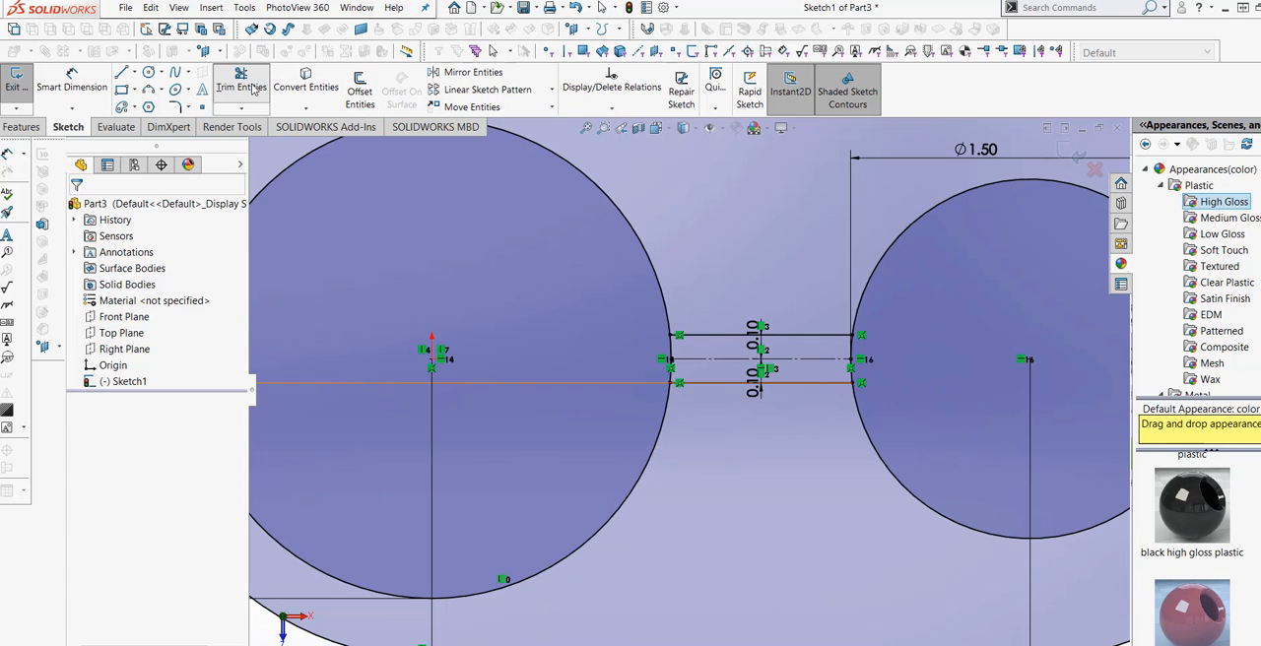
Trim the short circle arcs between the slit lines at both bores using Trim to closest.
left_click(255, 89)
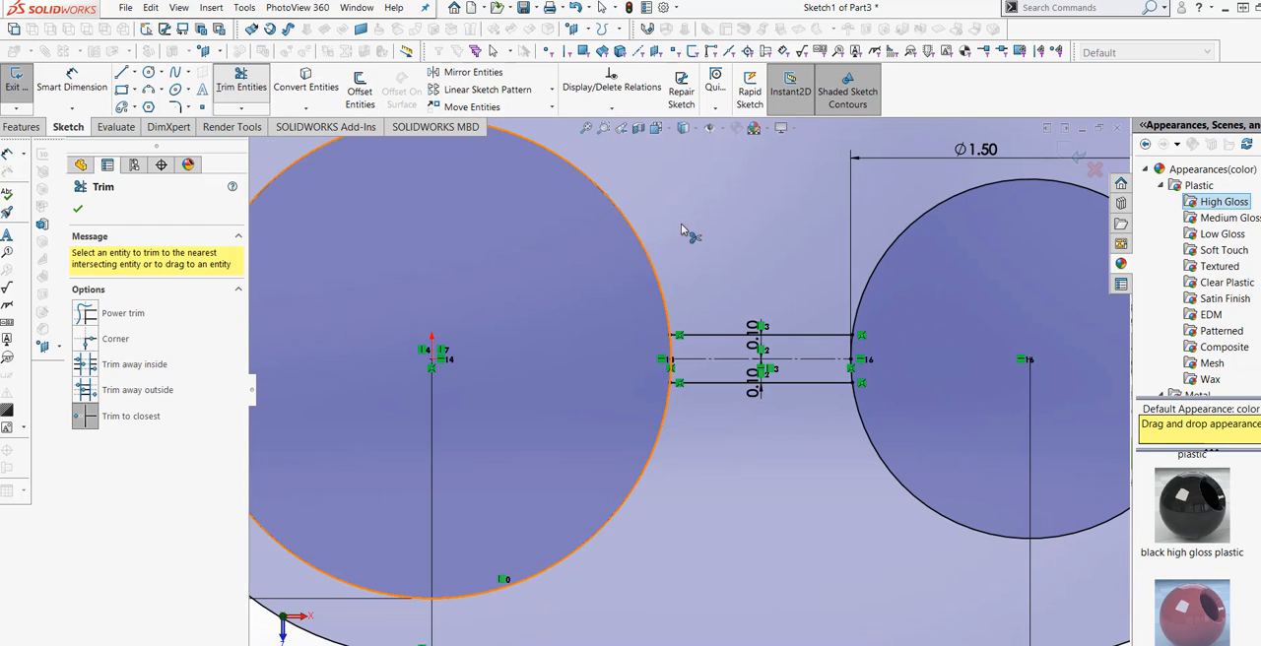
left_click(671, 347)
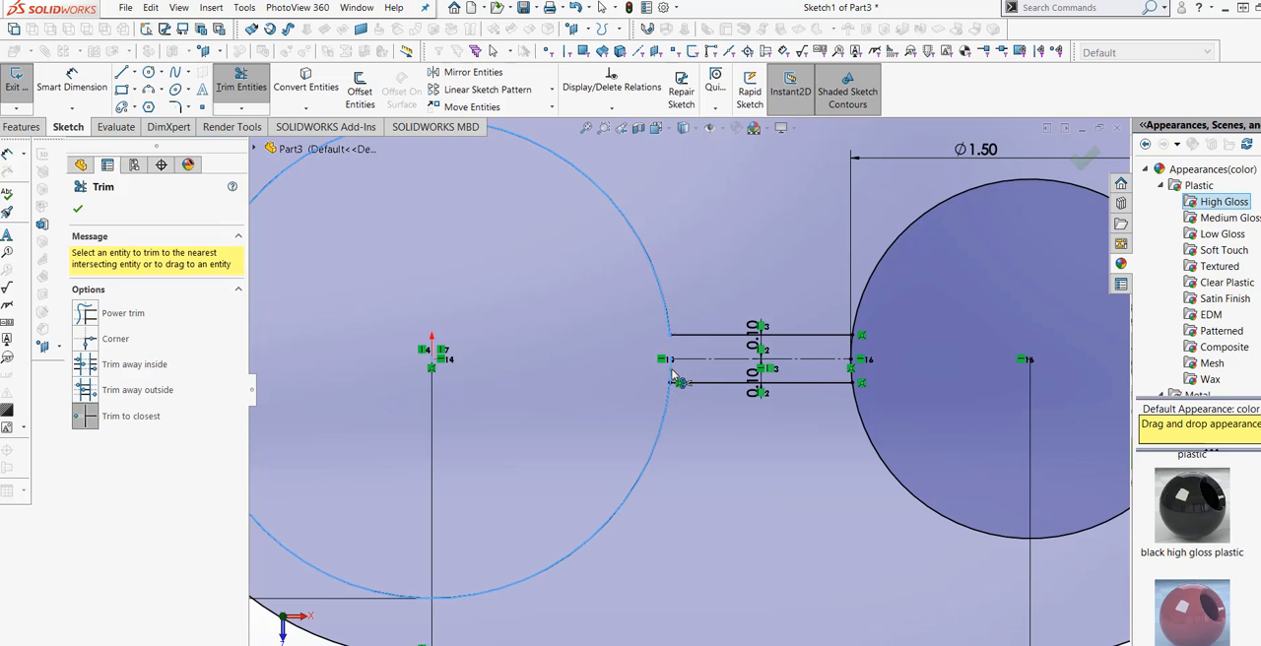
left_click(856, 367)
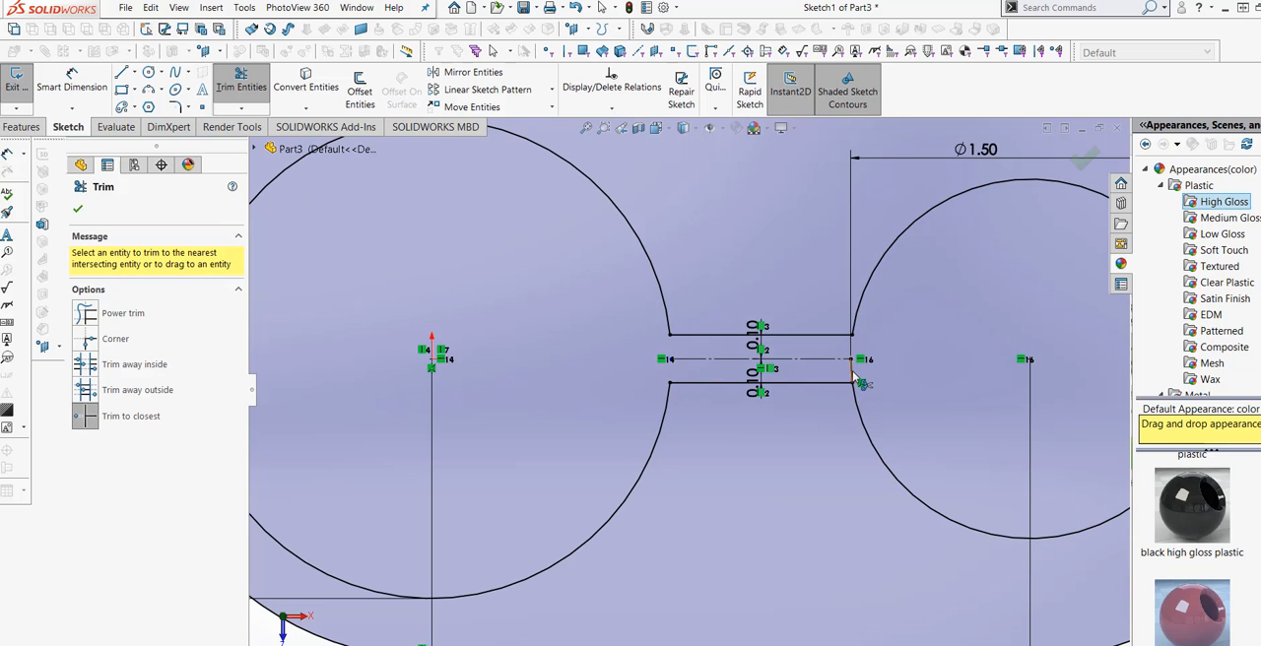
left_click(855, 372)
left_click(80, 206)
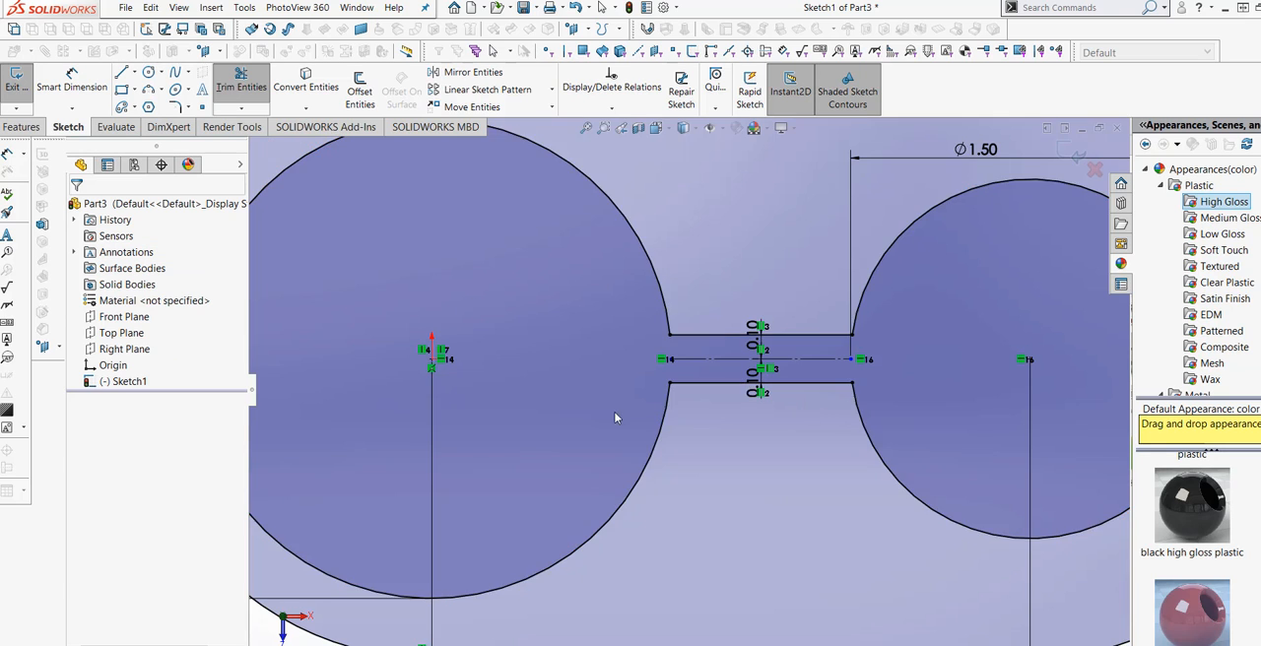
scroll(861, 396, "up", 3)
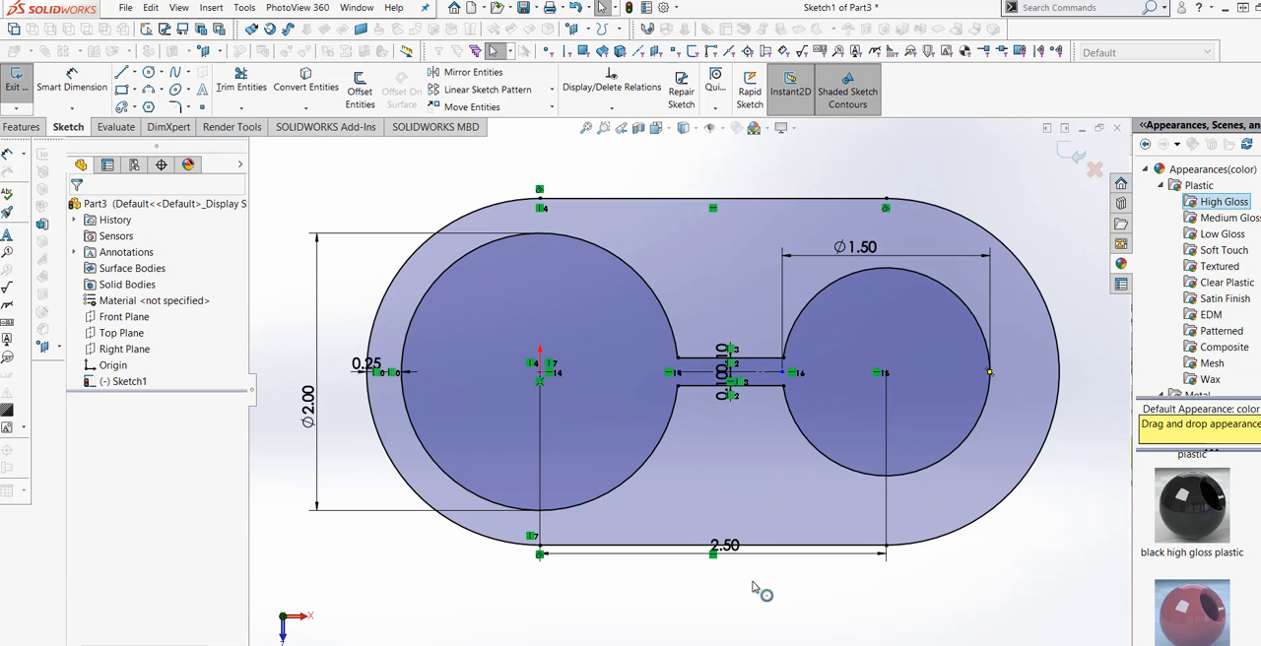
mouse_move(760, 595)
middle_mouse_down()
mouse_move(755, 573)
mouse_move(703, 527)
mouse_move(721, 540)
middle_mouse_up()
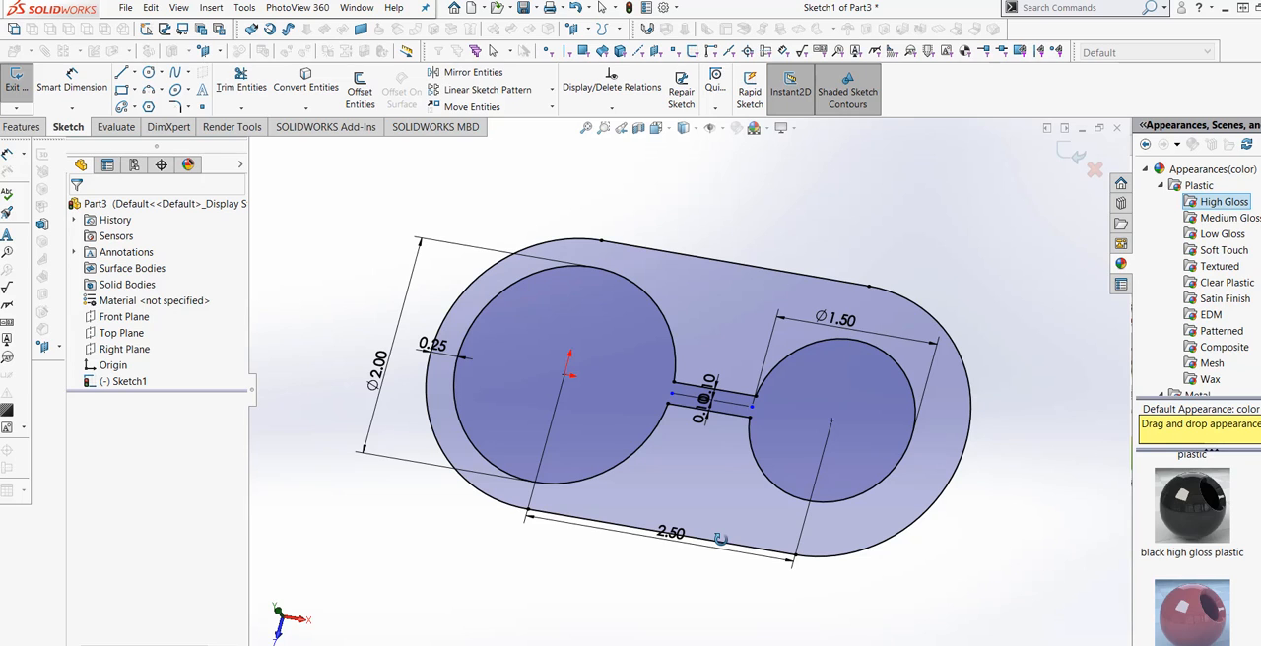
middle_click_drag(721, 540, 722, 540)
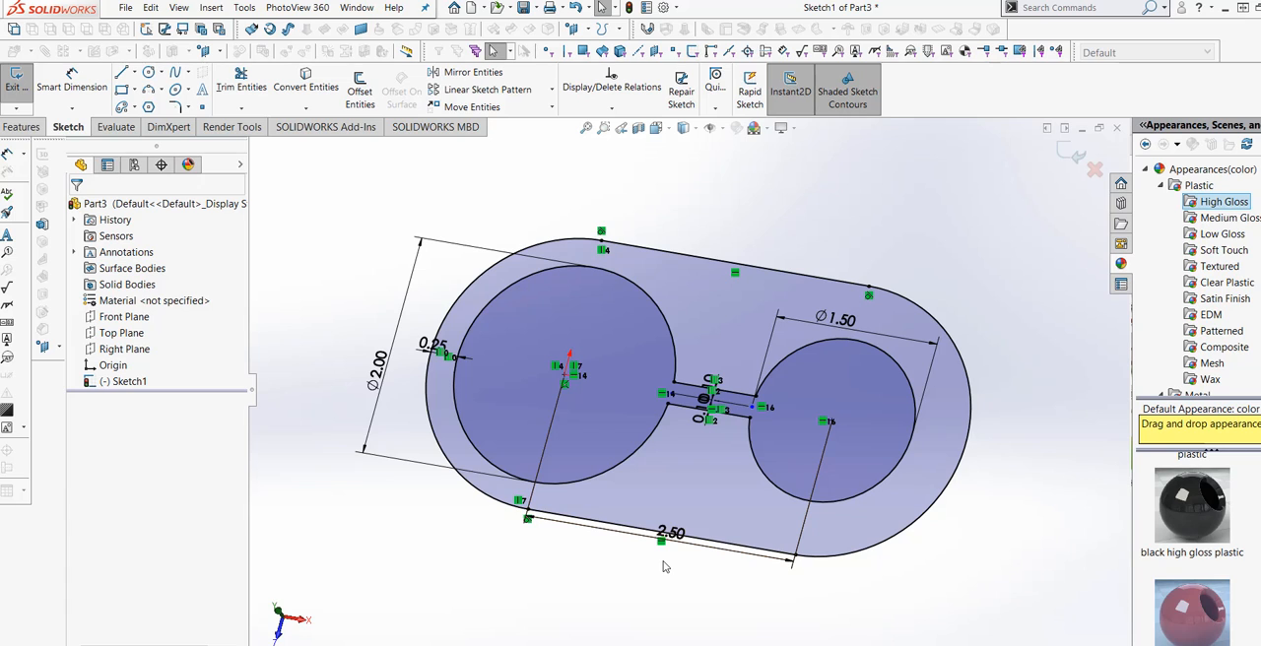
left_click(666, 134)
left_click(738, 206)
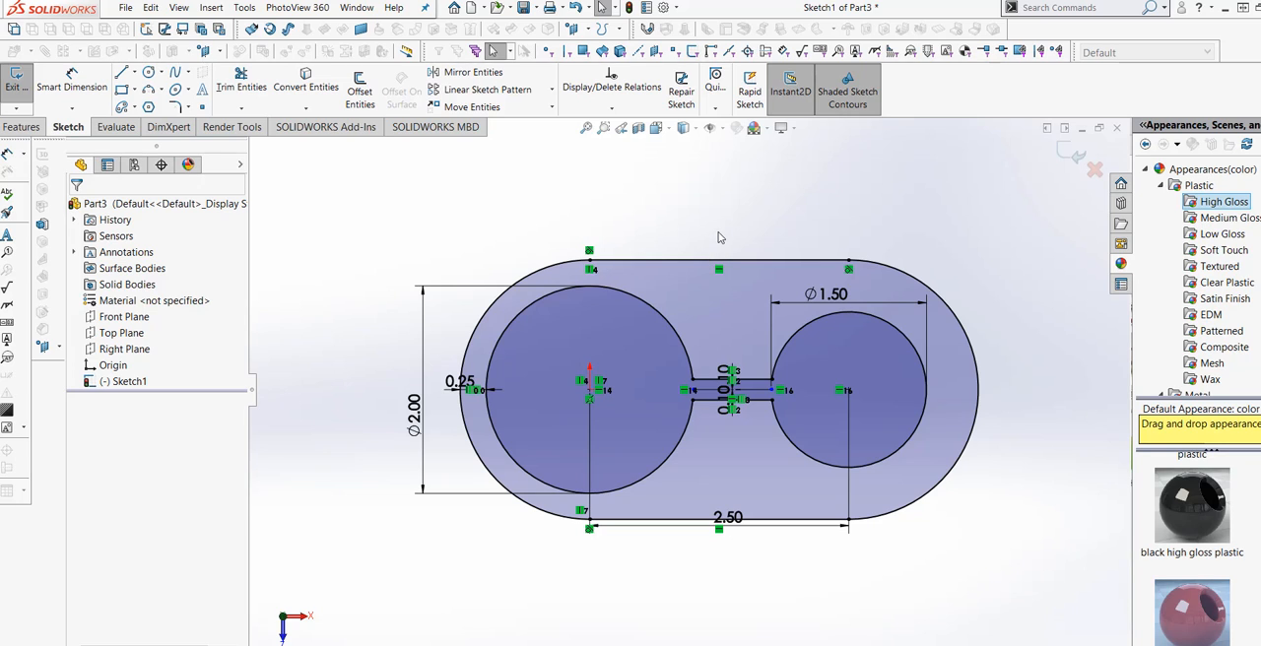
Extrude the slot-shaped sketch as a boss with a Mid Plane end condition and a depth of 2 in.
left_click(20, 127)
left_click(22, 85)
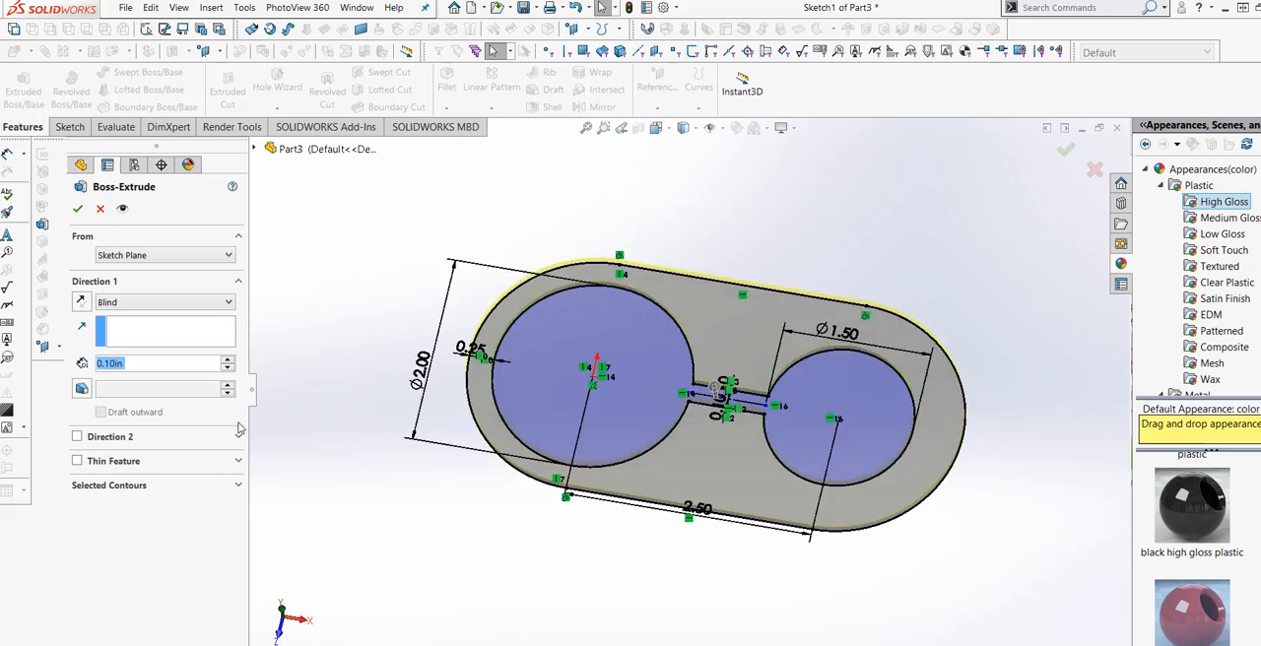
left_click(230, 302)
left_click(167, 379)
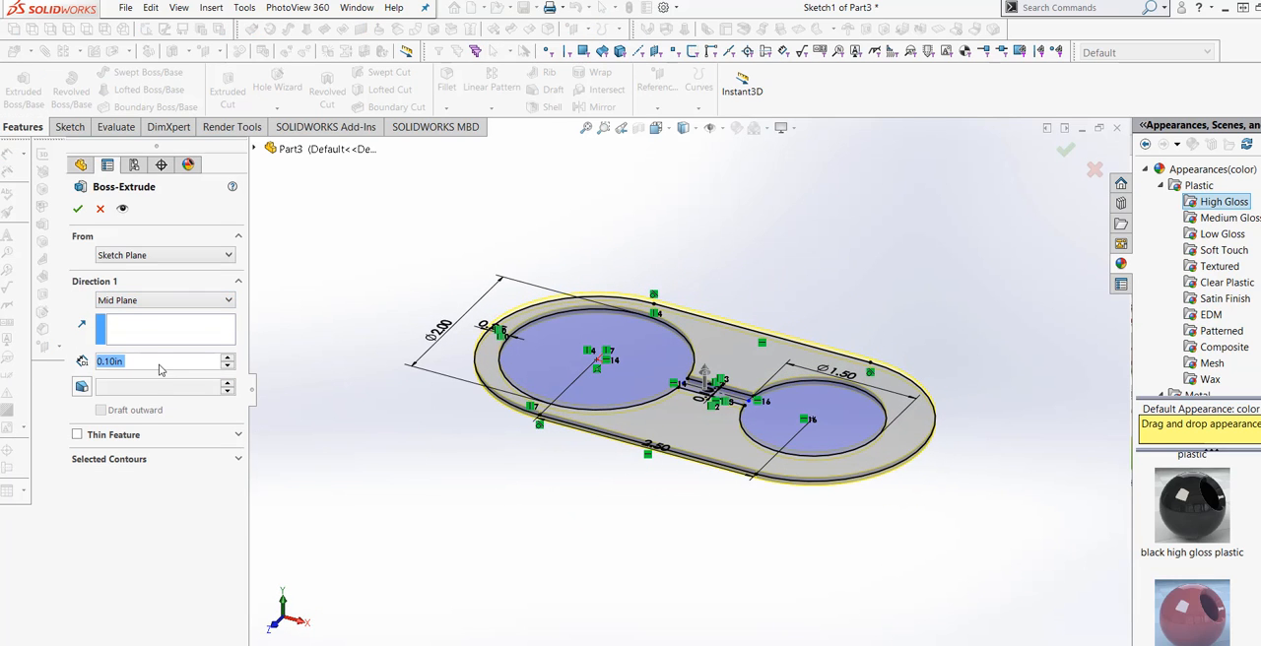
type("2")
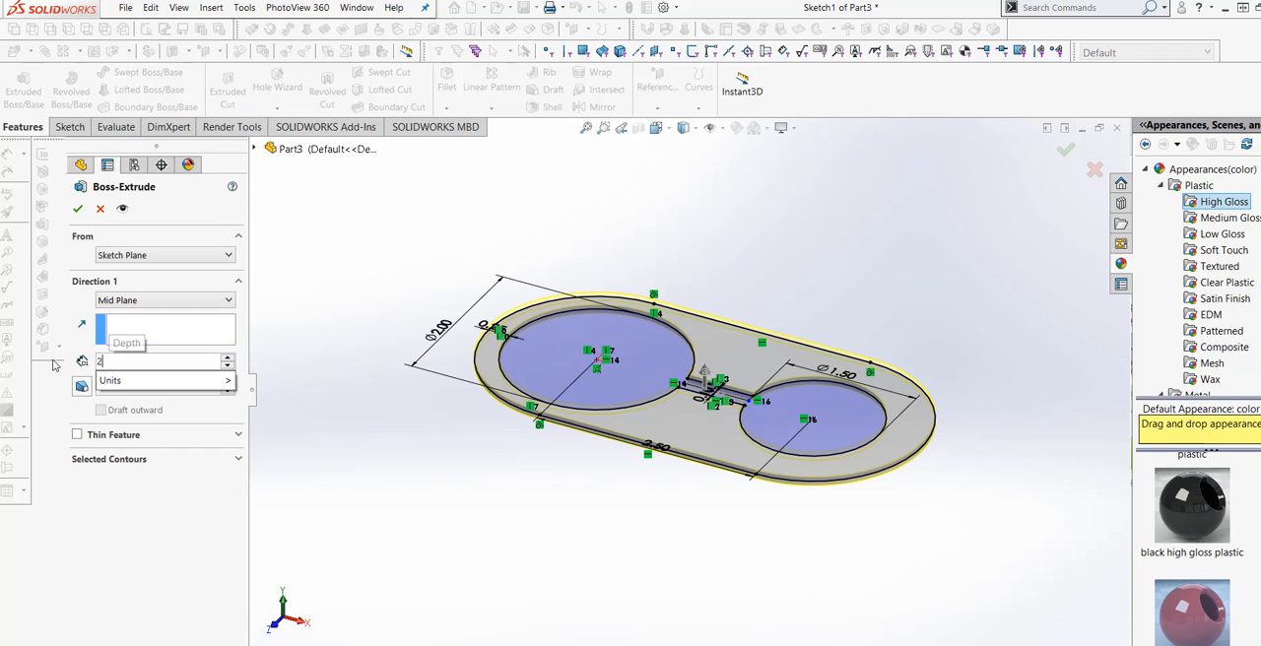
mouse_move(221, 386)
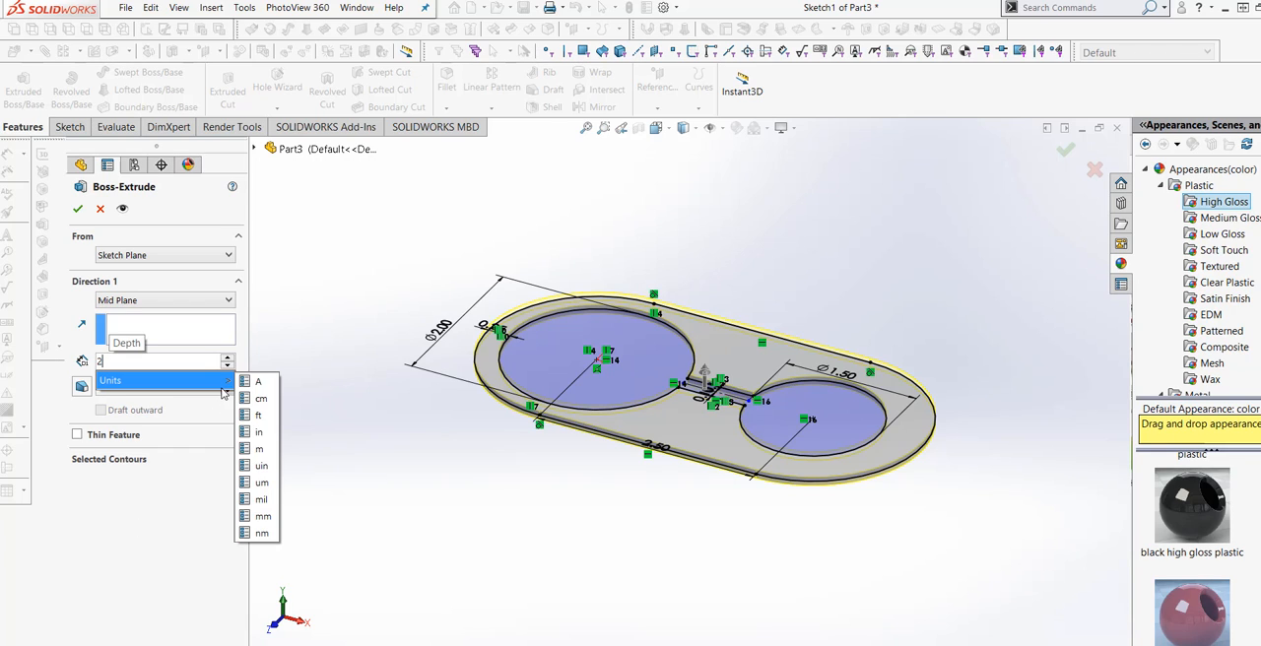
left_click(257, 447)
left_click(160, 543)
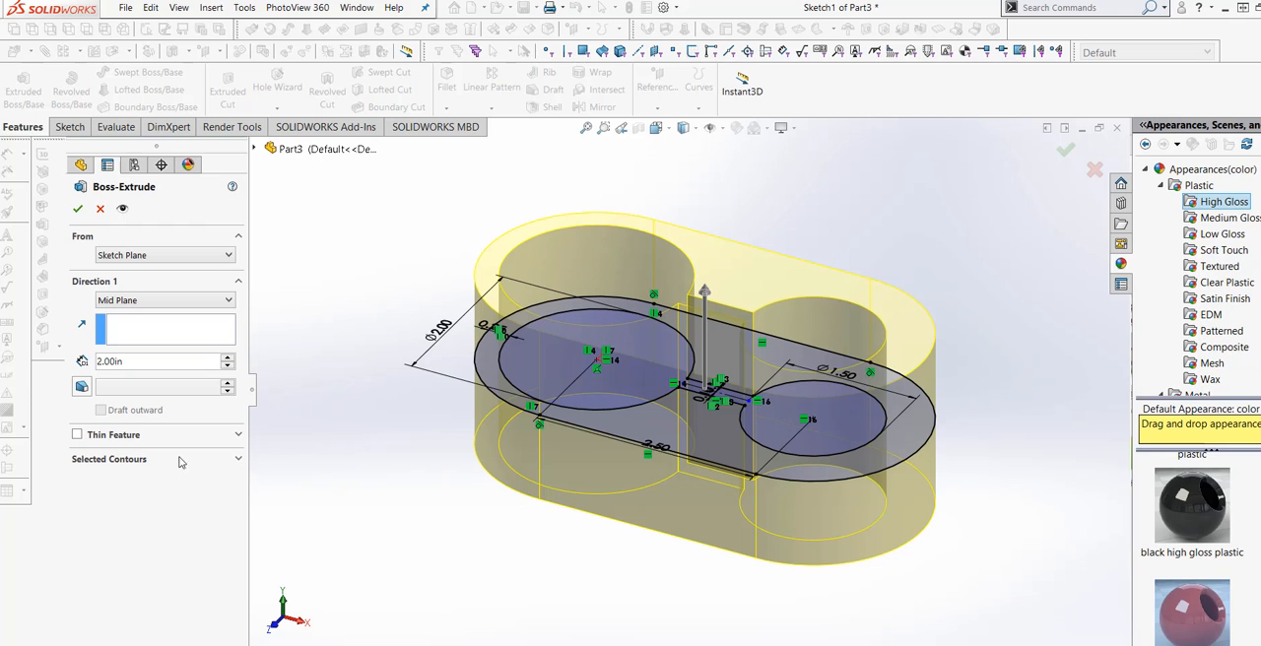
left_click(78, 208)
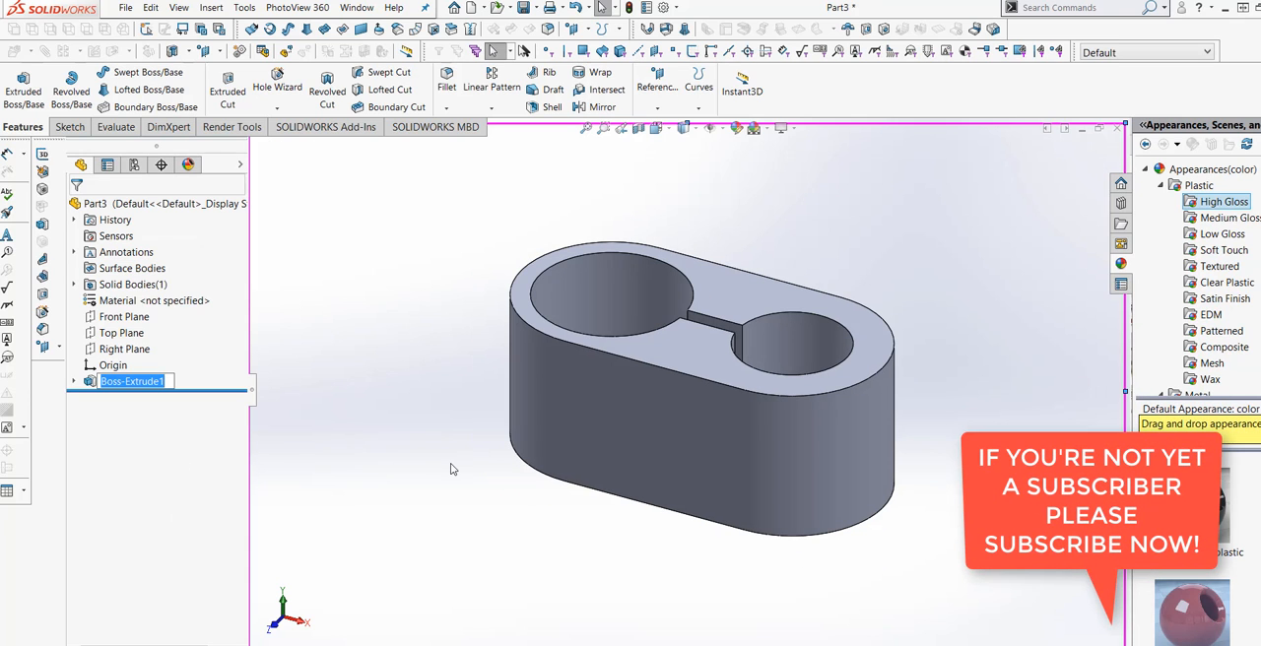
Start a Hole Wizard feature and define a plain hole in ANSI Inch, All Drill sizes, size 1/2.
scroll(544, 474, "down", 1)
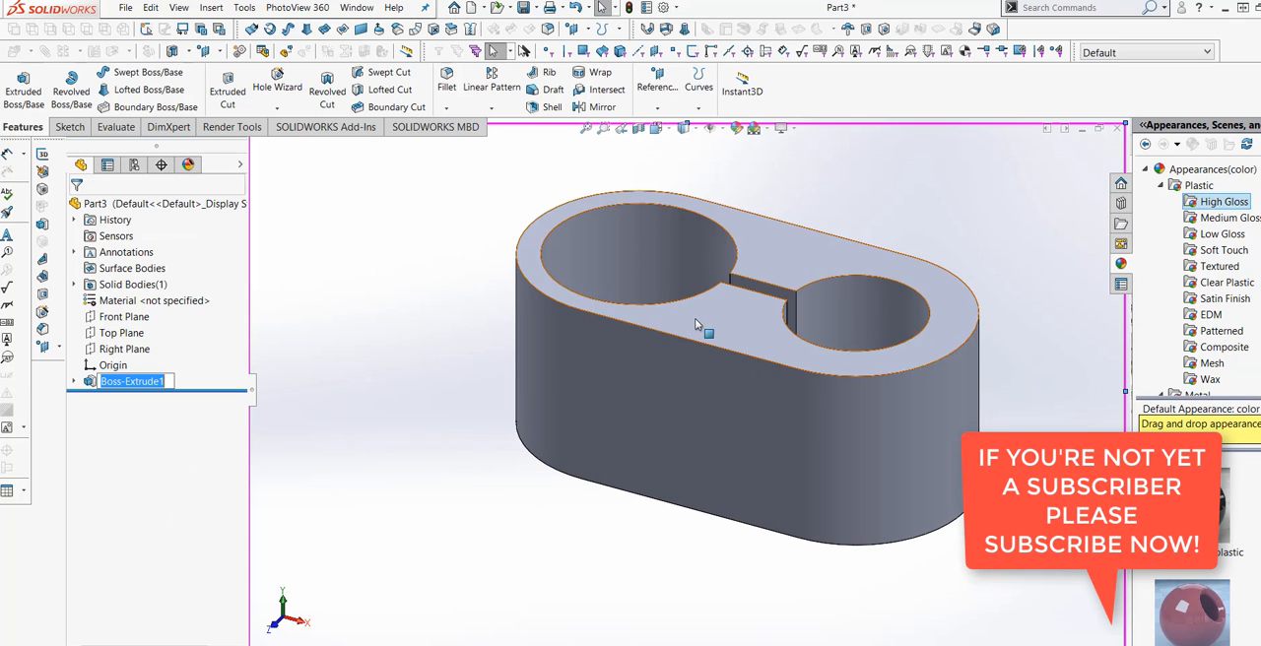
scroll(693, 311, "up", 1)
scroll(691, 302, "down", 1)
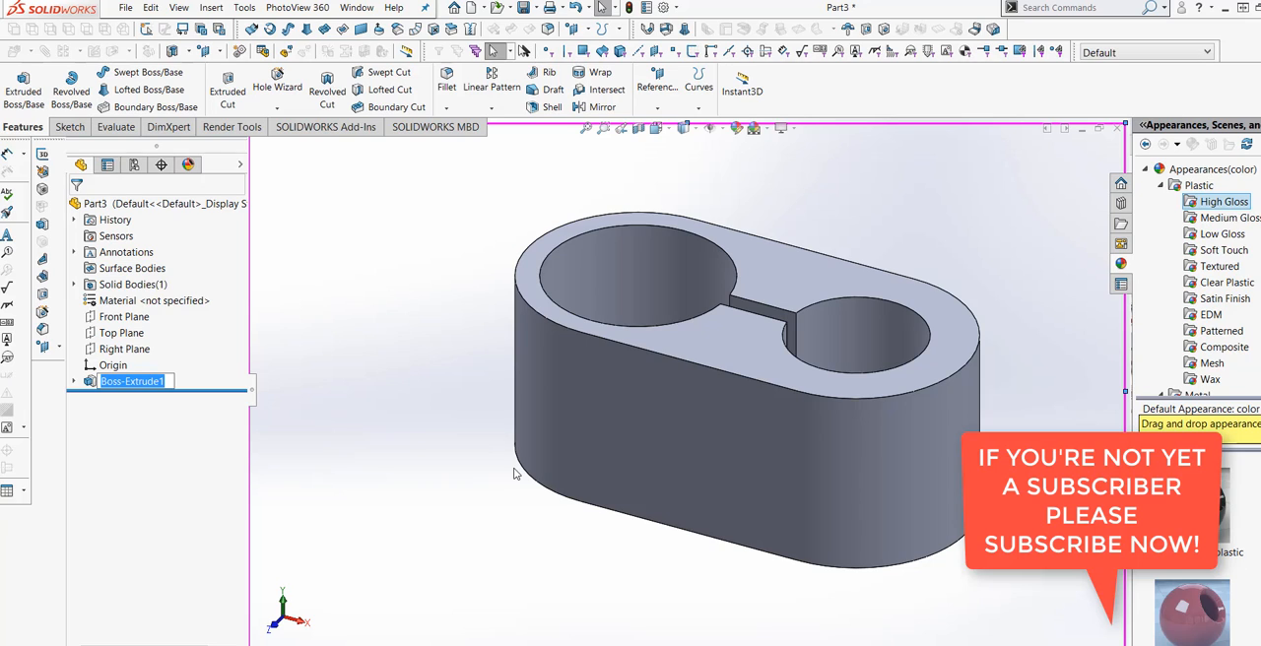
left_click(658, 457)
left_click(773, 410)
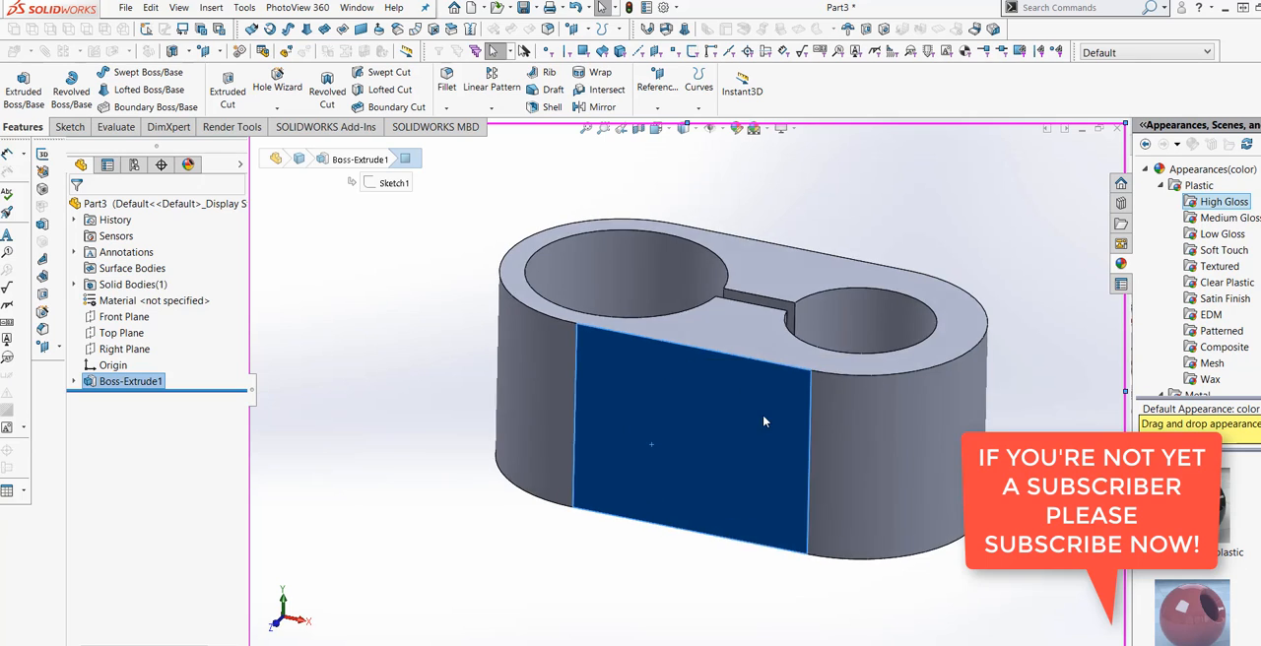
left_click(649, 583)
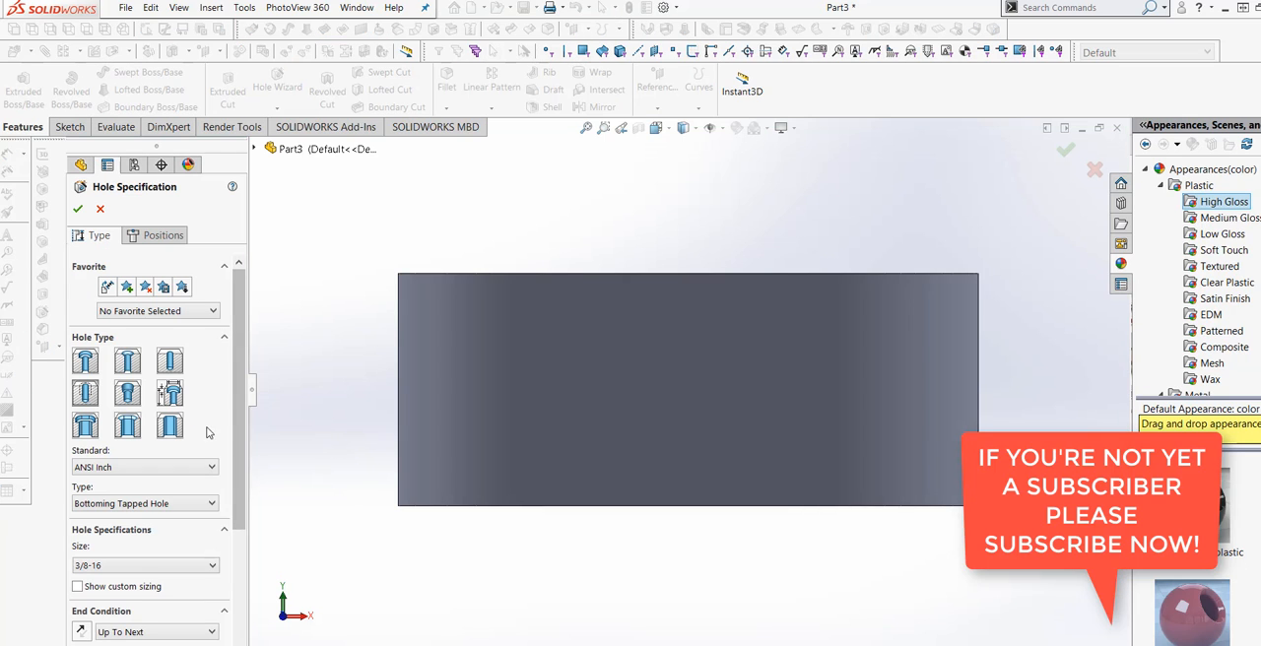
left_click(170, 365)
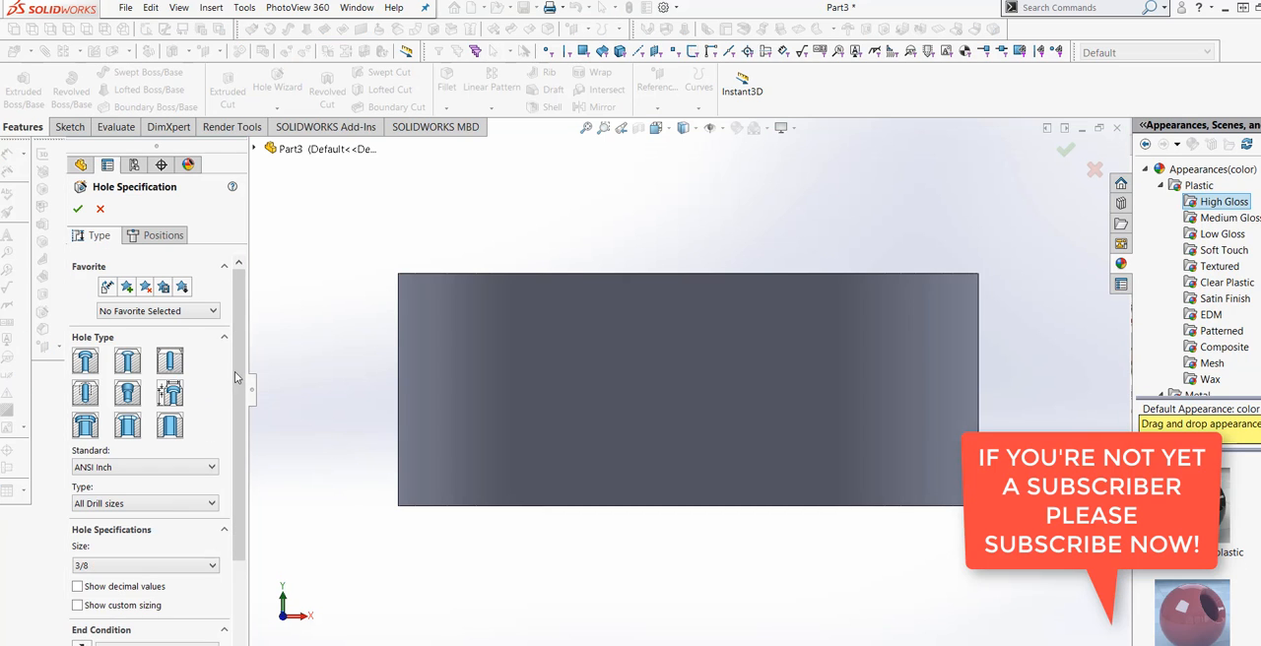
scroll(197, 473, "down", 3)
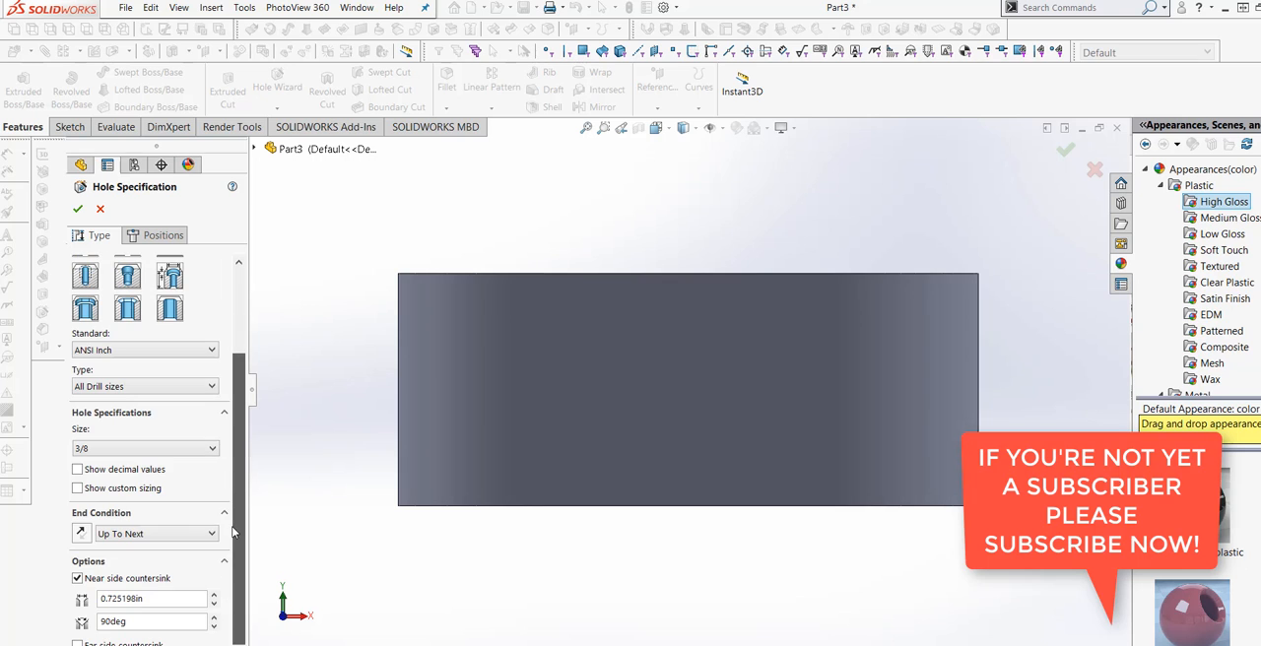
left_click(211, 448)
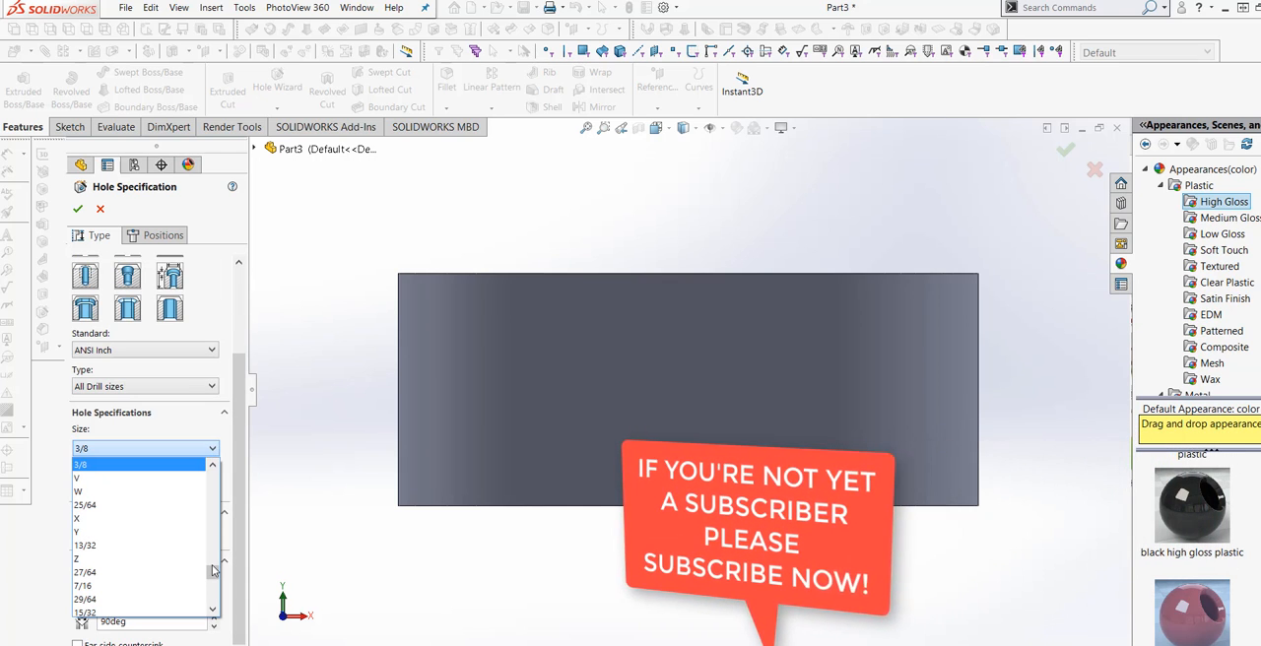
left_click_drag(213, 581, 214, 580)
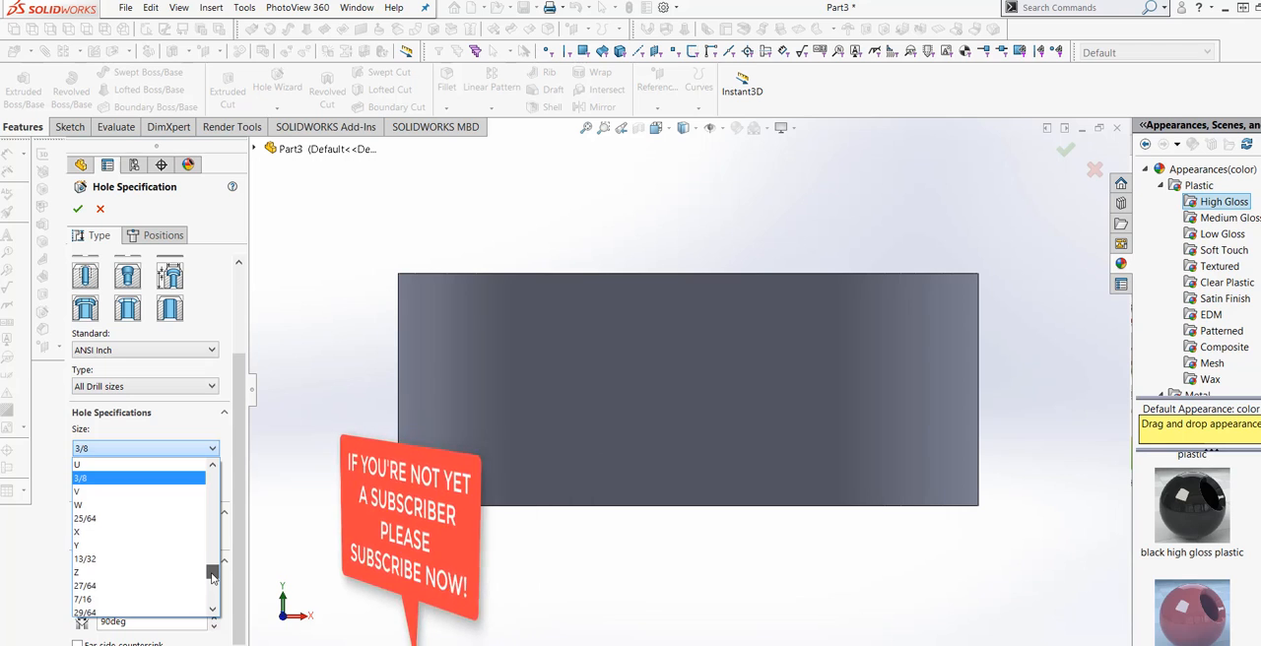
scroll(212, 580, "down", 3)
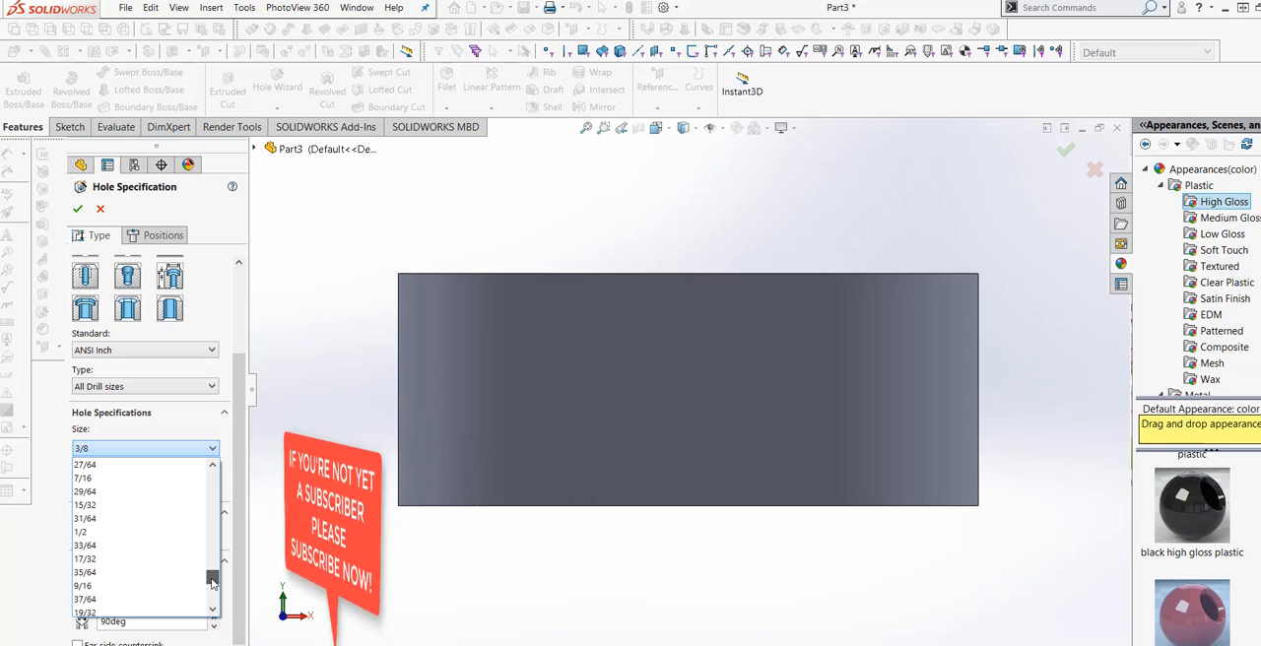
left_click(116, 533)
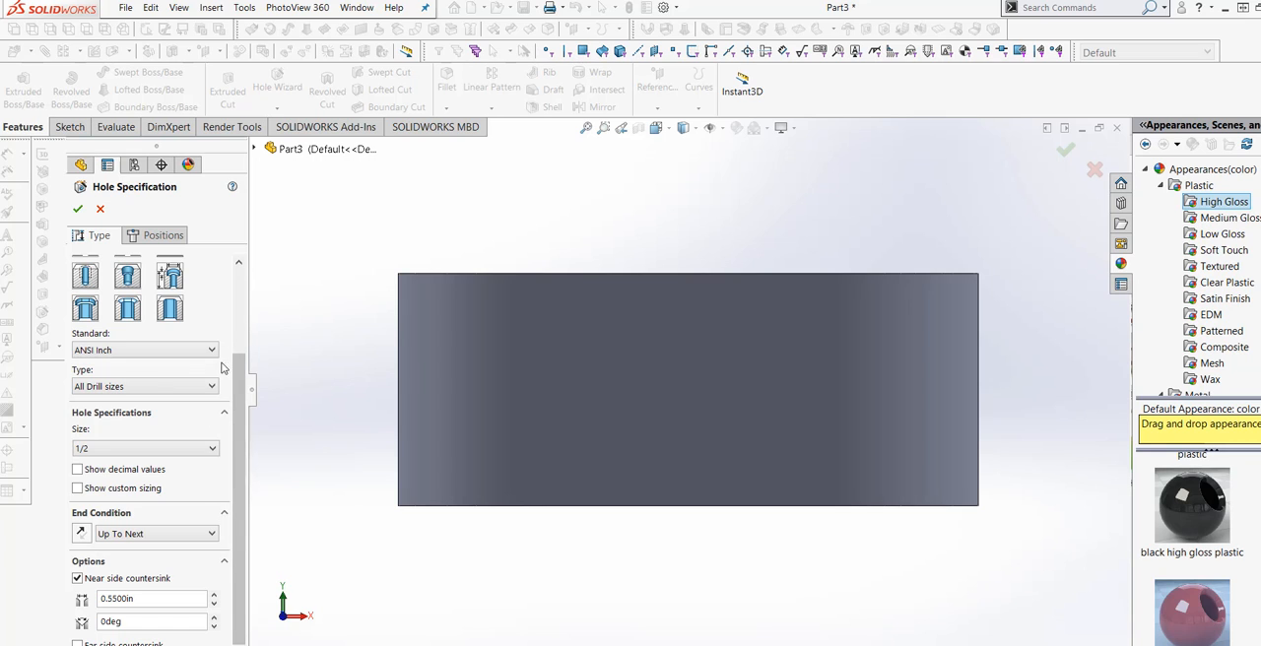
Place two hole positions on the body's front side with a 3D sketch, one near each bore, and finish the hole feature.
left_click(169, 234)
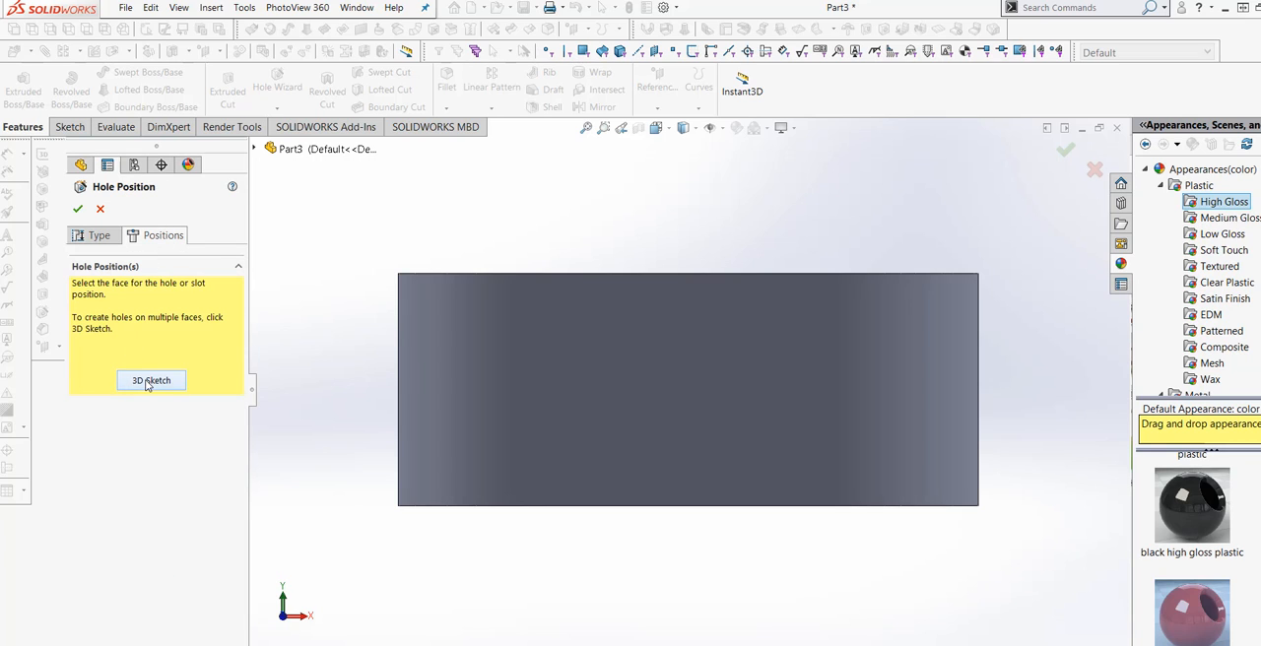
left_click(149, 381)
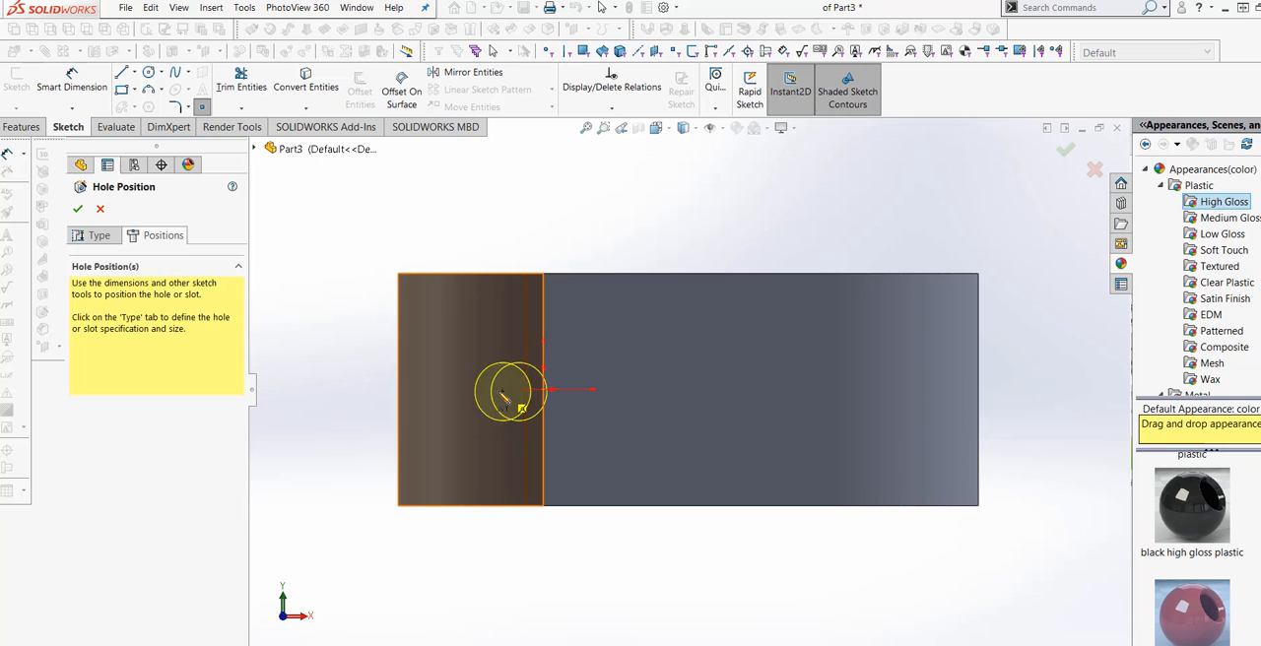
left_click(498, 391)
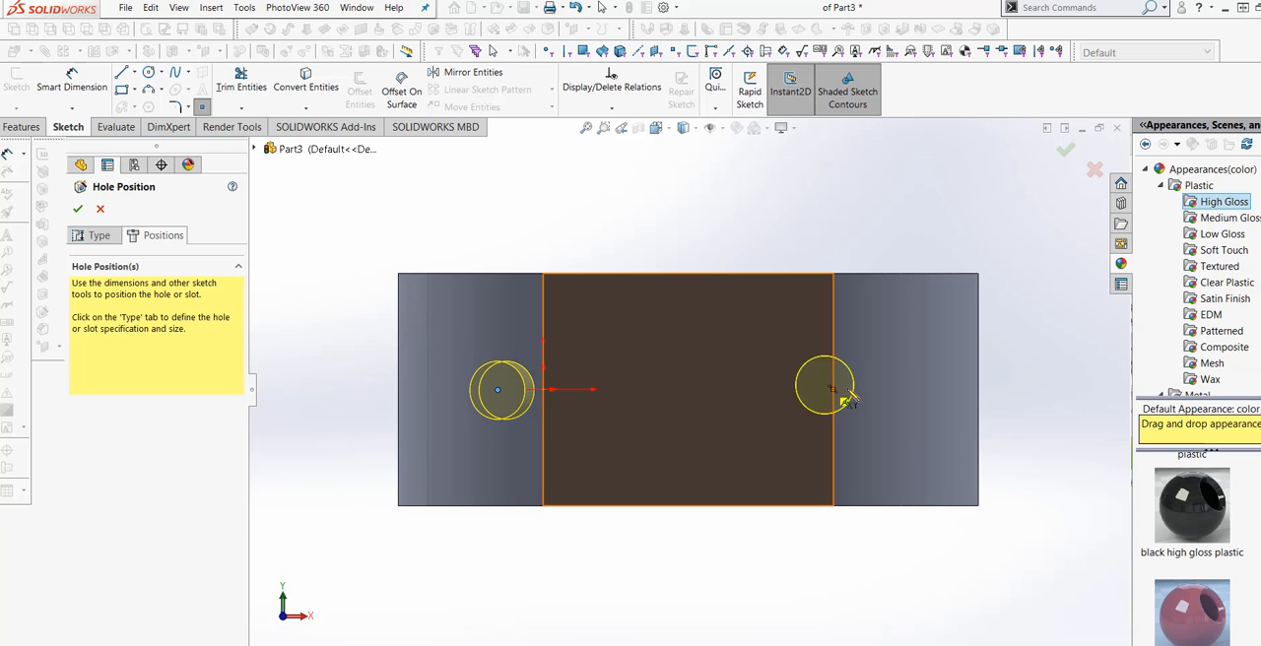
left_click(863, 391)
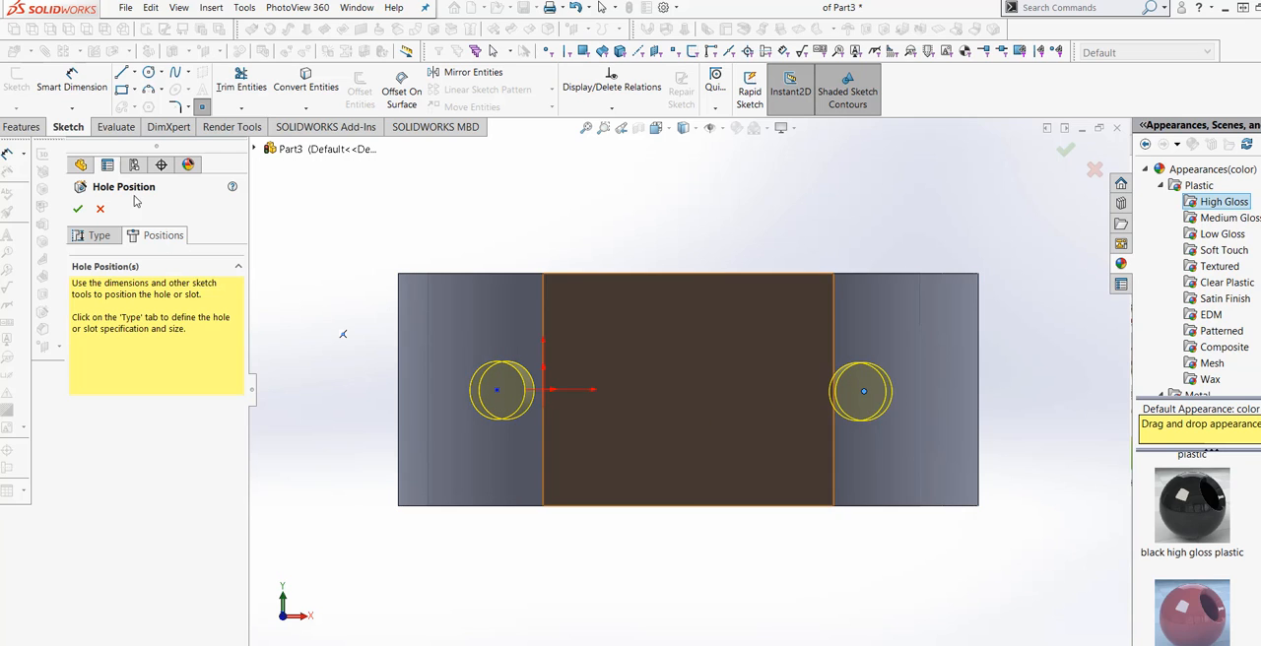
middle_click_drag(591, 239, 565, 306)
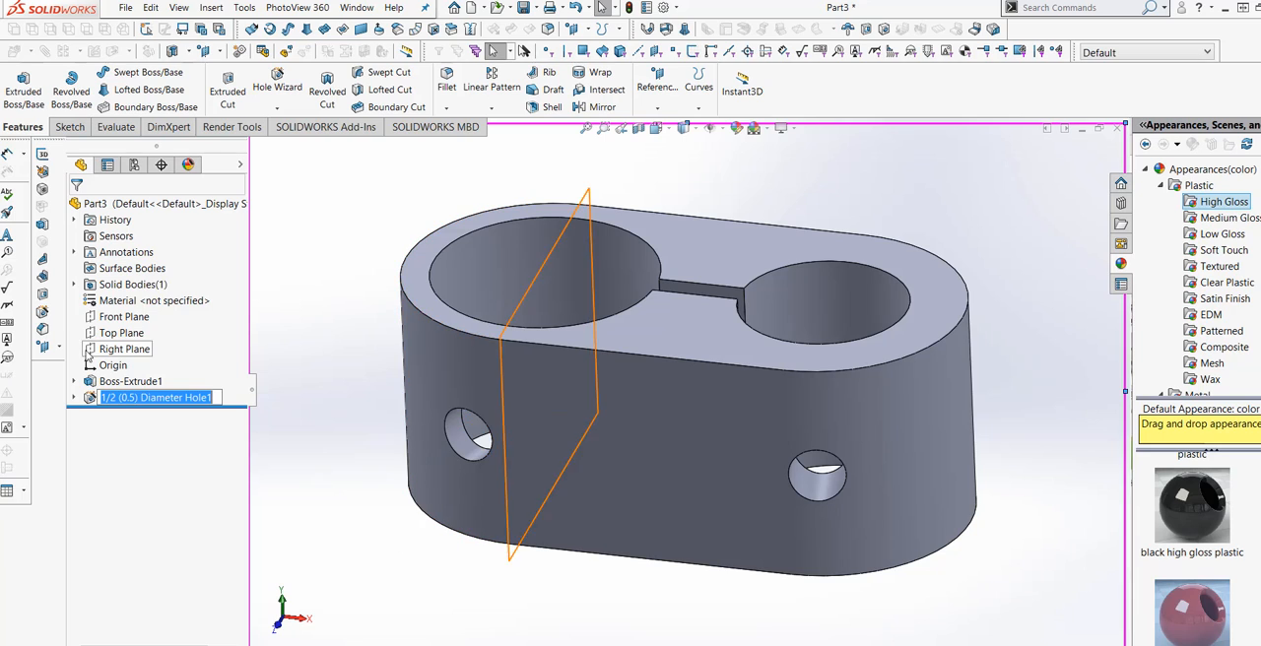
Open the 1/2 in hole feature's 3D position sketch for editing, show the hidden lines and view the body from the front.
left_click(74, 398)
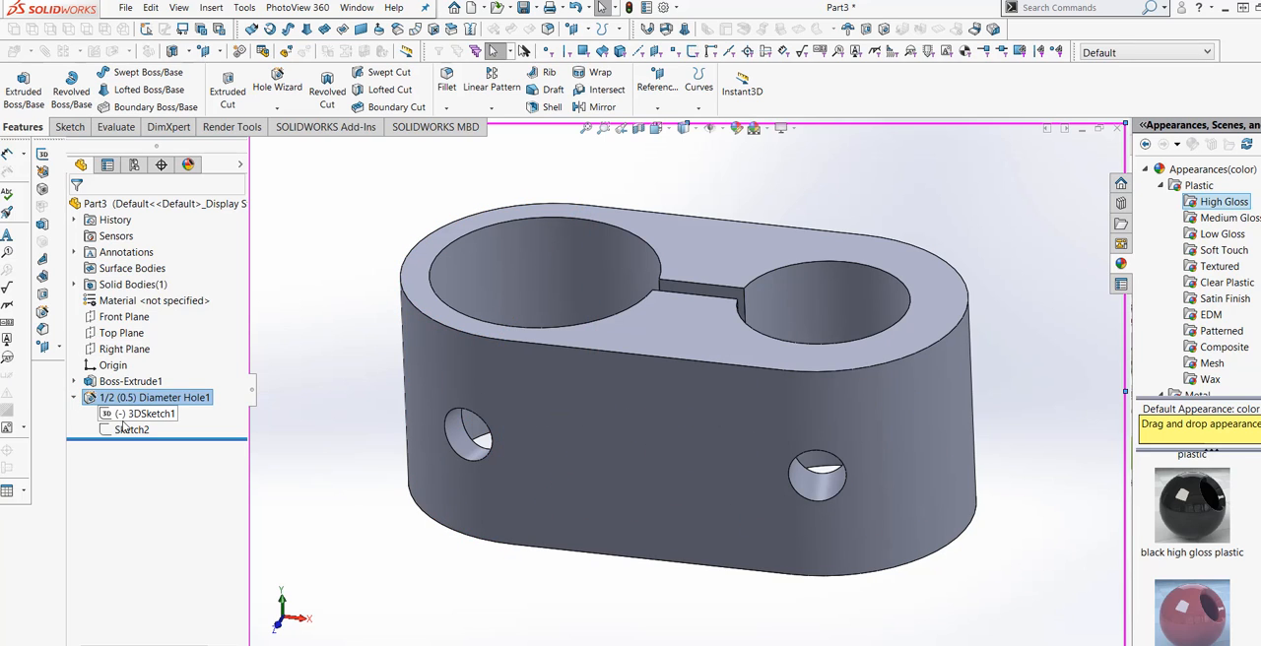
right_click(135, 415)
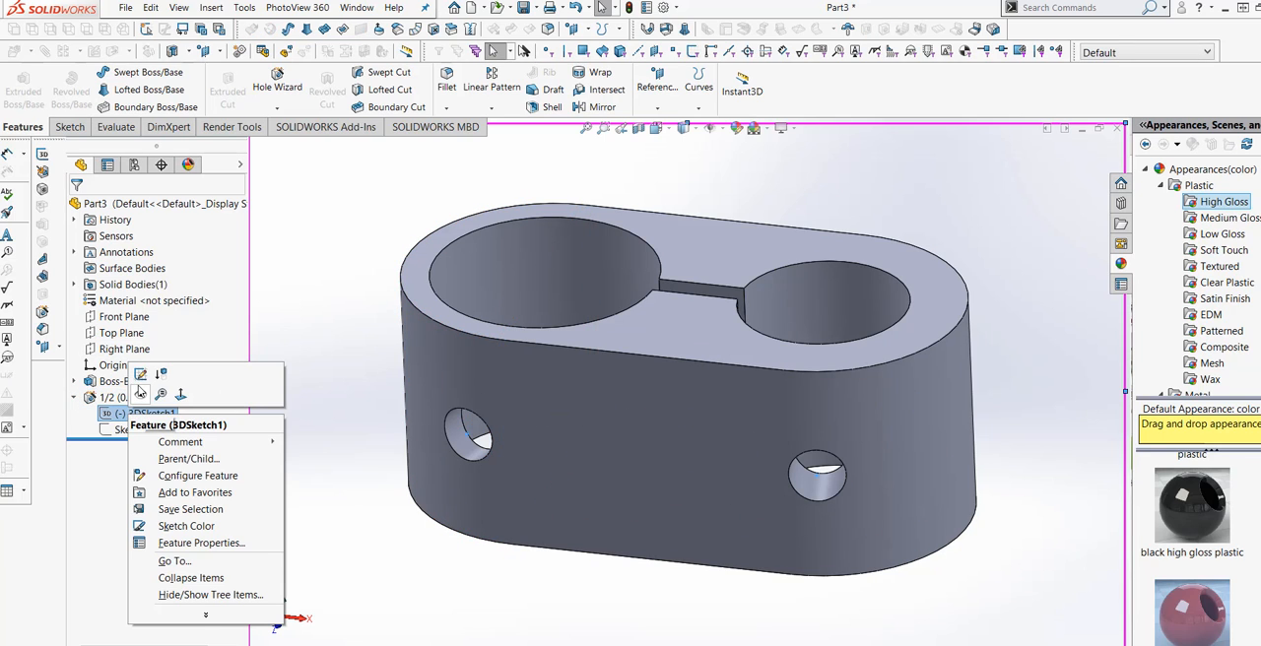
left_click(140, 375)
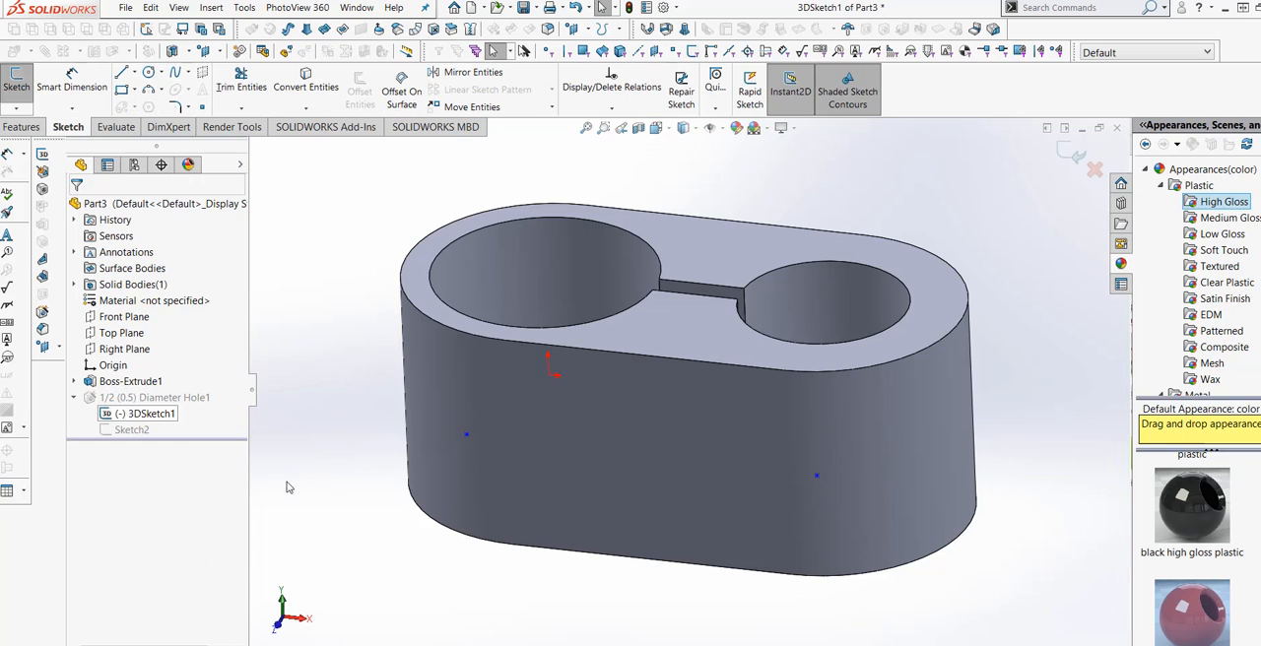
left_click(696, 131)
left_click(685, 204)
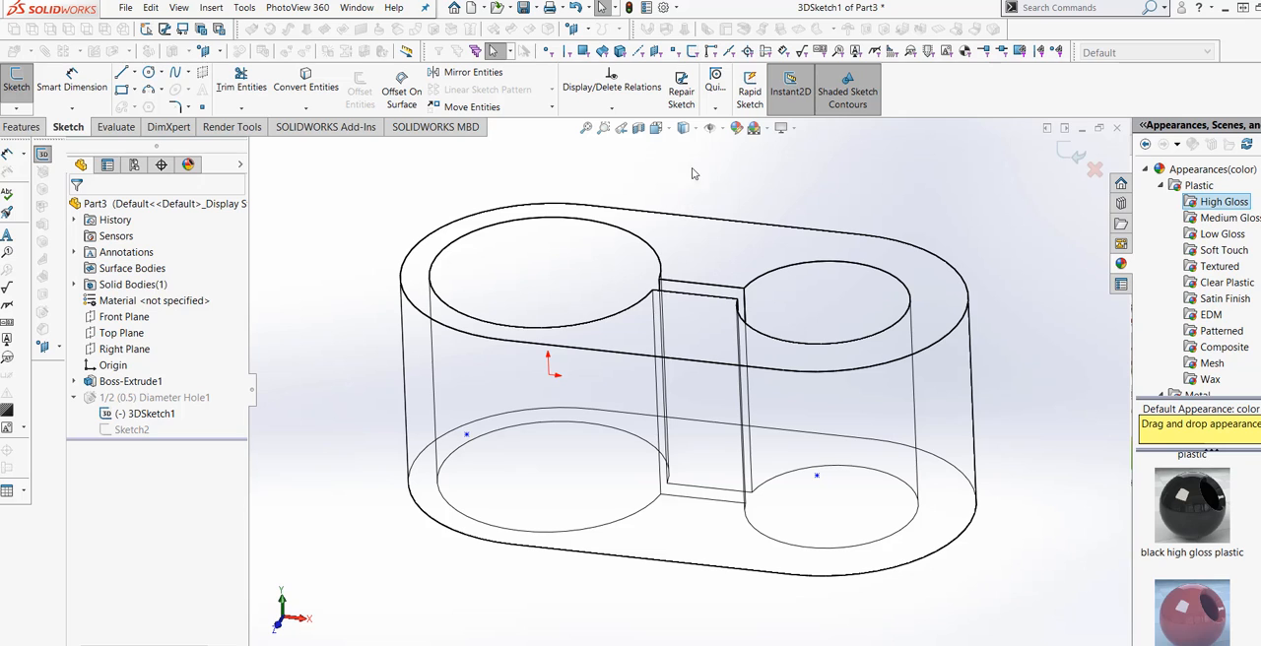
left_click(672, 134)
left_click(730, 203)
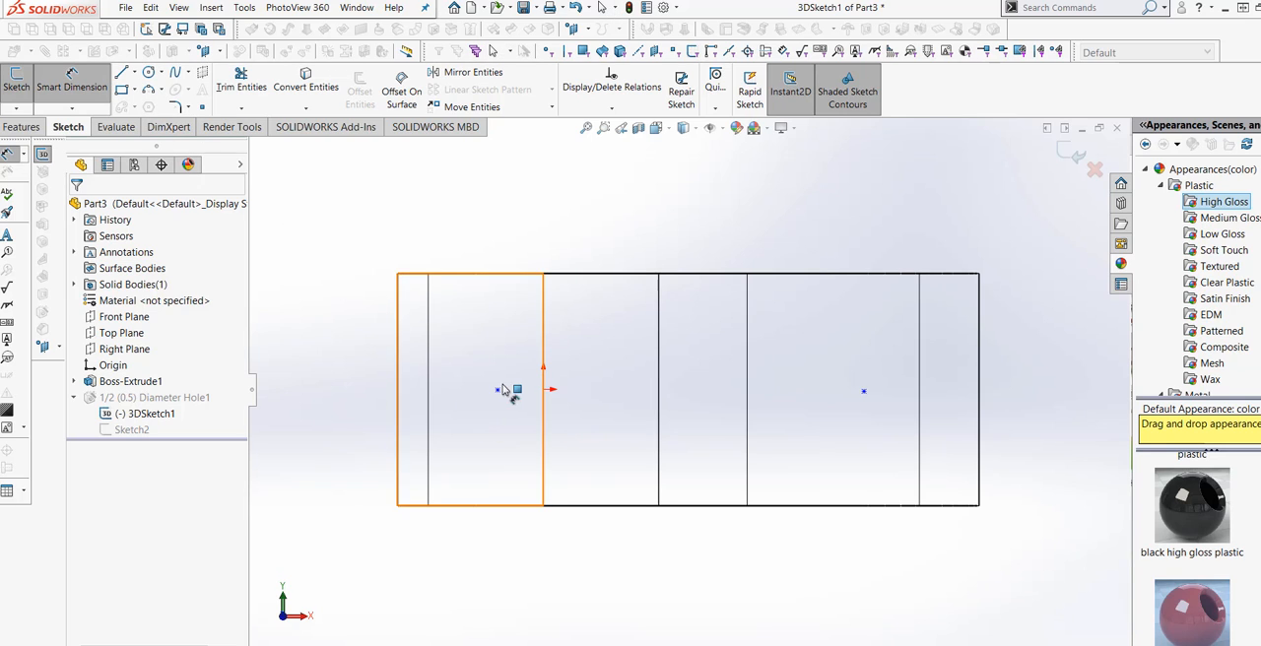
Try to dimension the larger bore's hole point to the origin with a distance of 0.
left_click(499, 391)
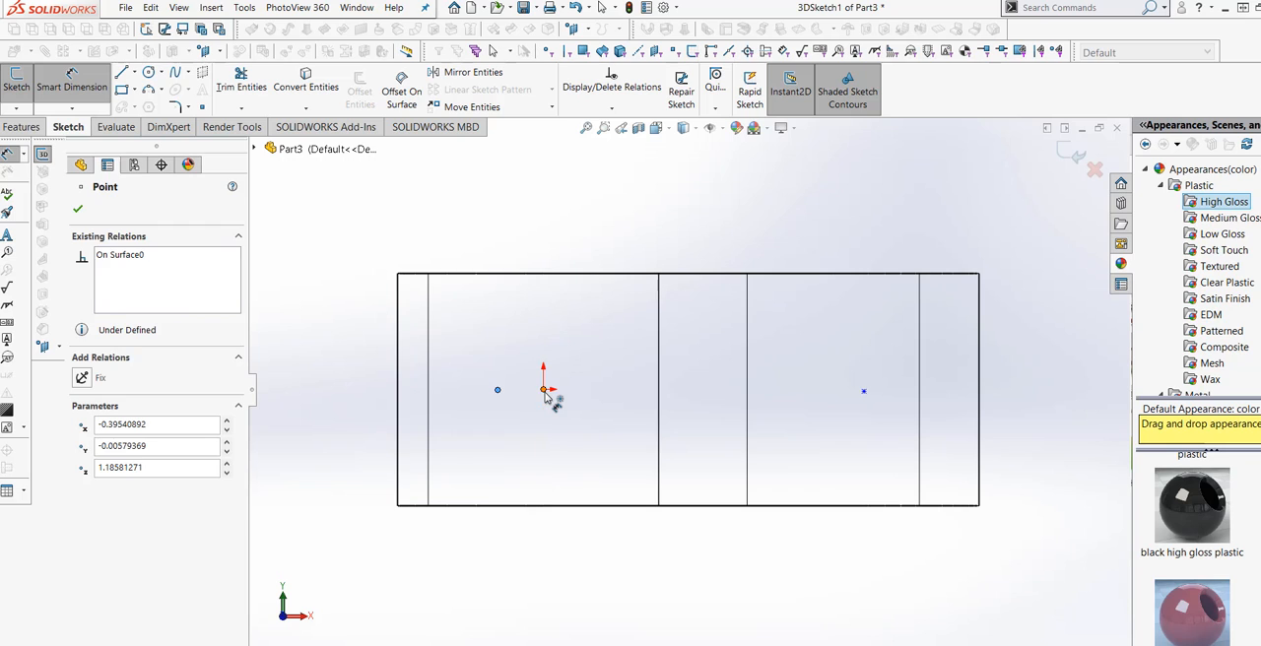
left_click(544, 392)
left_click(527, 411)
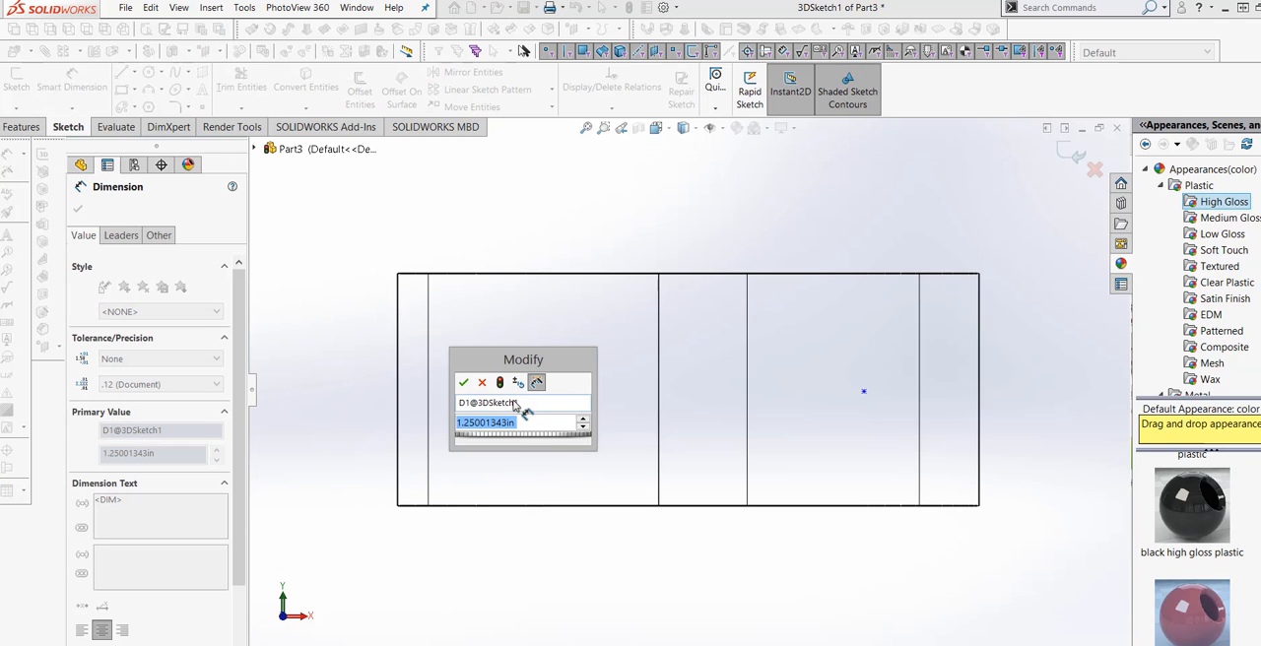
type("0")
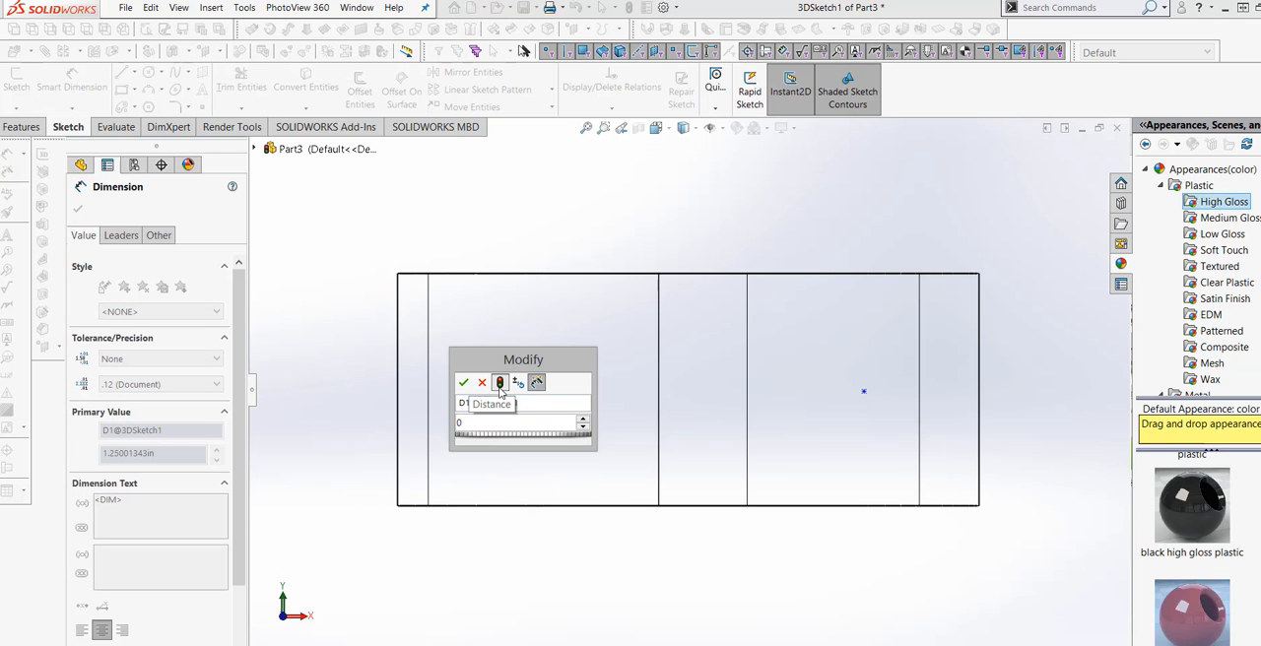
left_click(464, 383)
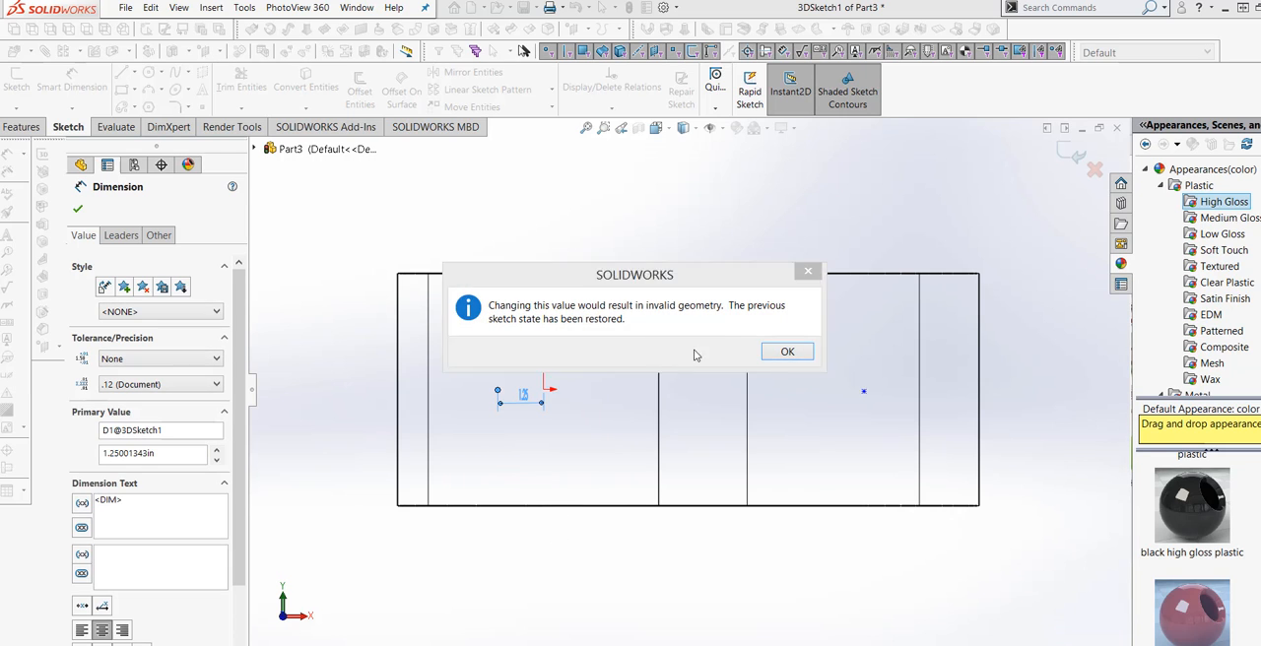
left_click(786, 352)
key("Escape")
Delete the distance dimension between the larger bore's hole point and the origin.
scroll(532, 440, "down", 2)
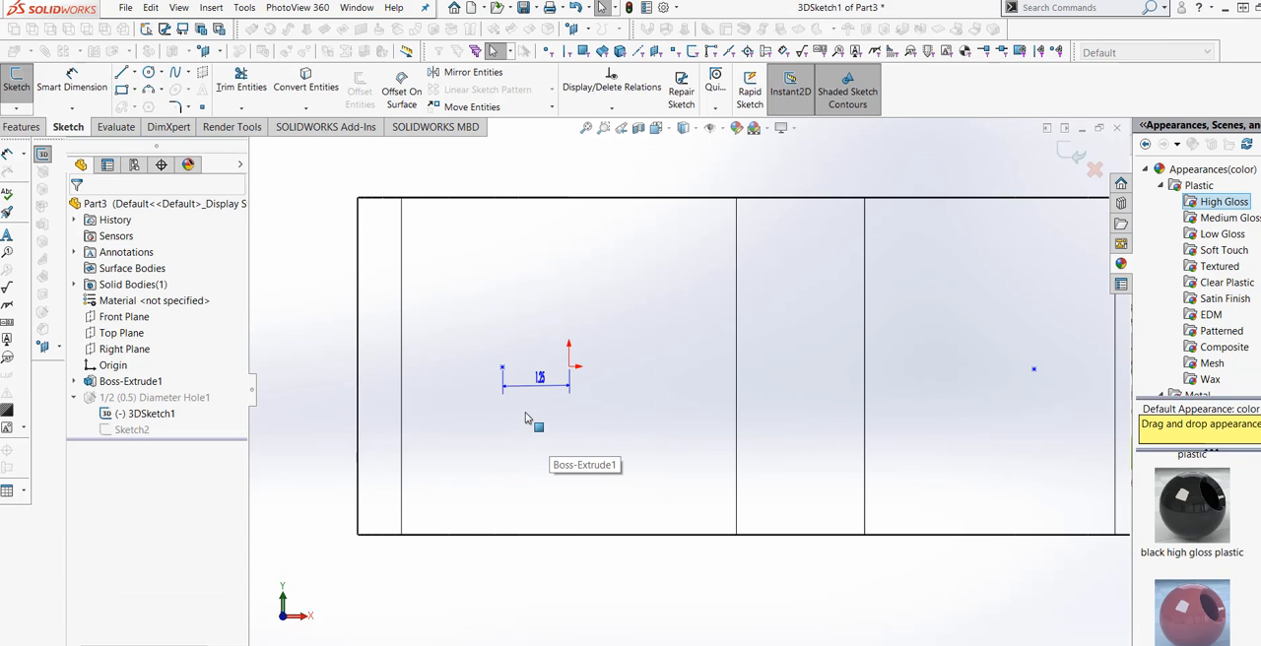
double_click(544, 383)
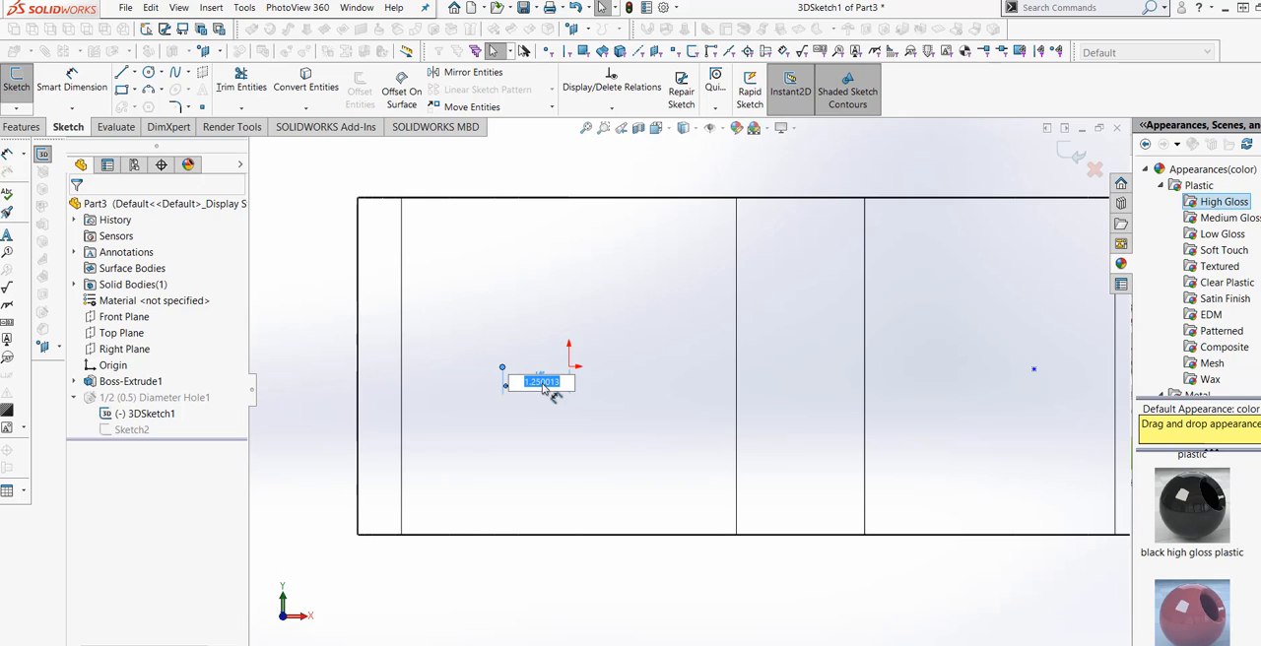
left_click(583, 578)
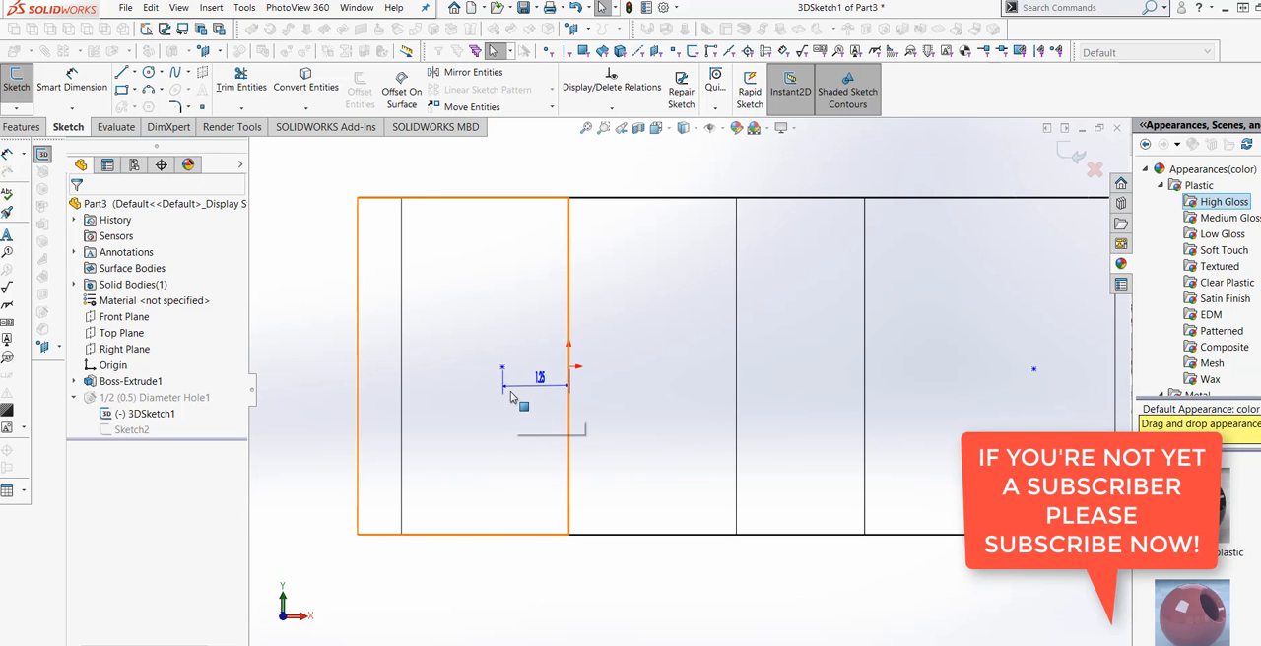
right_click(511, 405)
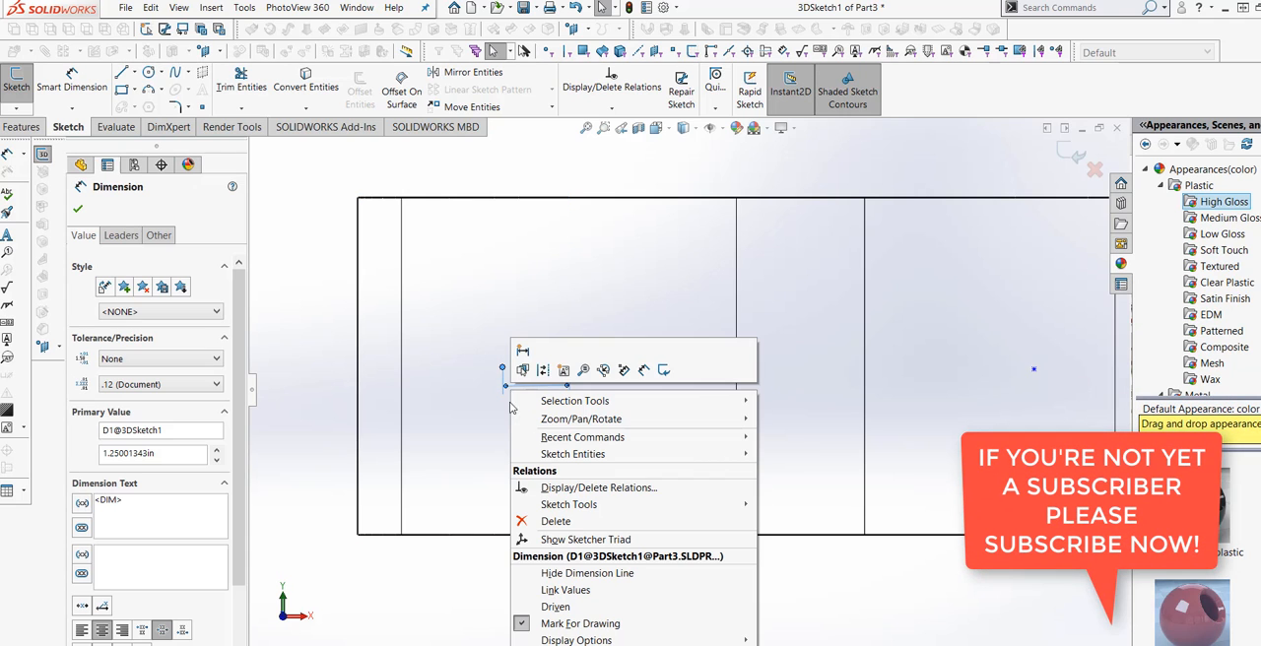
left_click(551, 521)
Move the larger bore's hole point horizontally so it lines up with the origin in the front view.
left_click(502, 370)
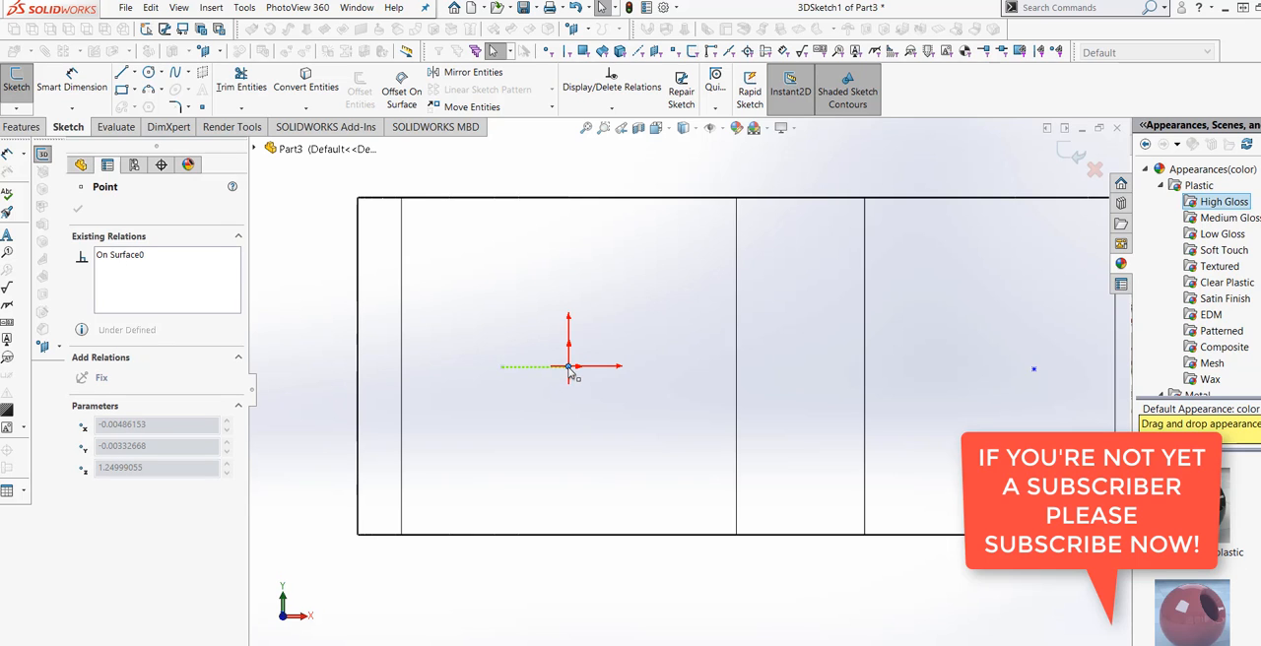
left_click_drag(573, 372, 568, 368)
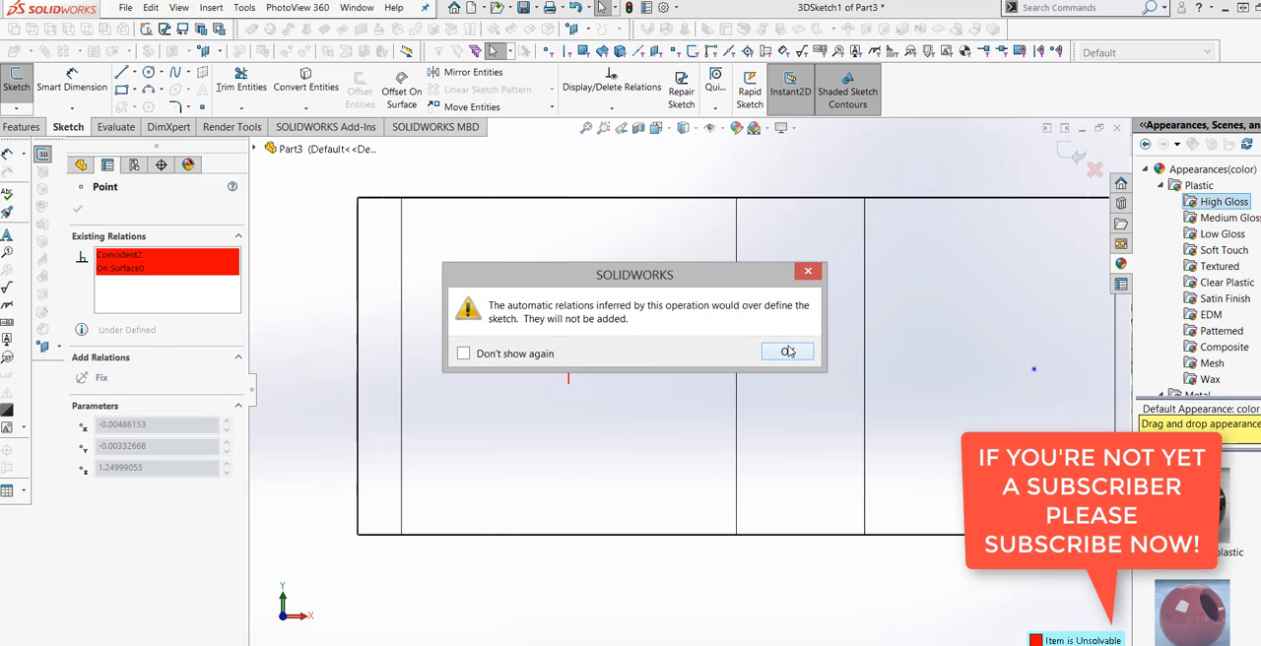
left_click(789, 352)
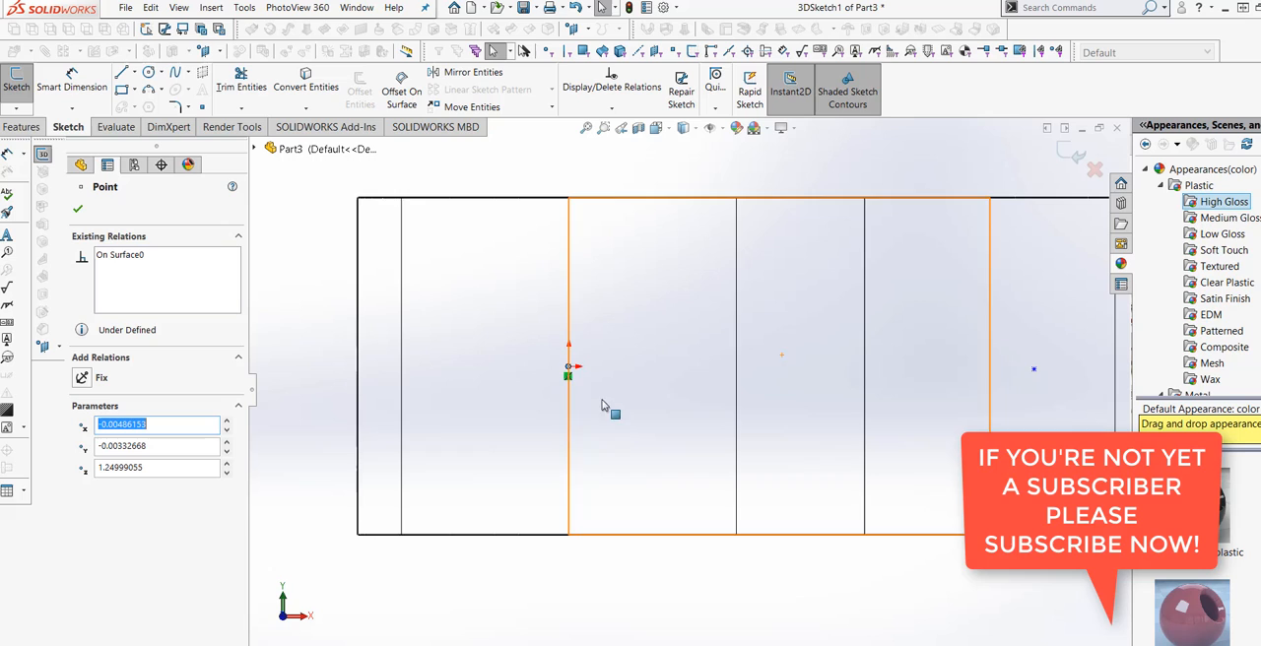
left_click(78, 211)
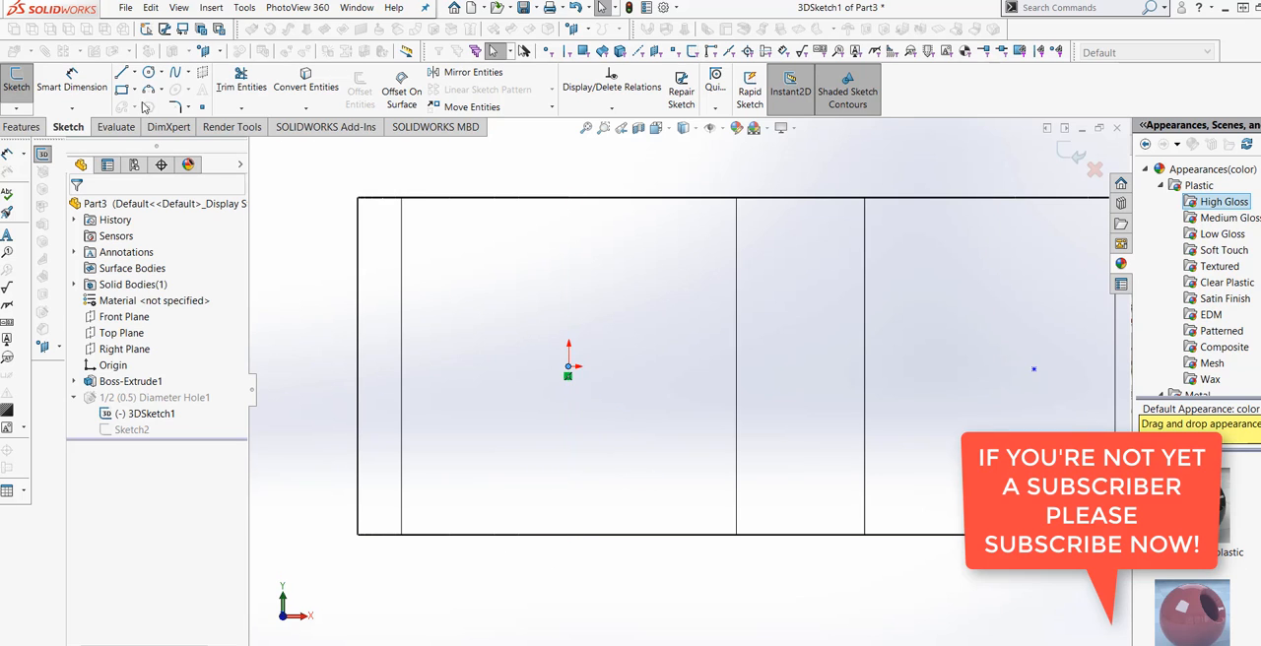
Dimension the distance between the two hole points and set it to 2.75 in.
left_click(71, 81)
scroll(532, 473, "up", 3)
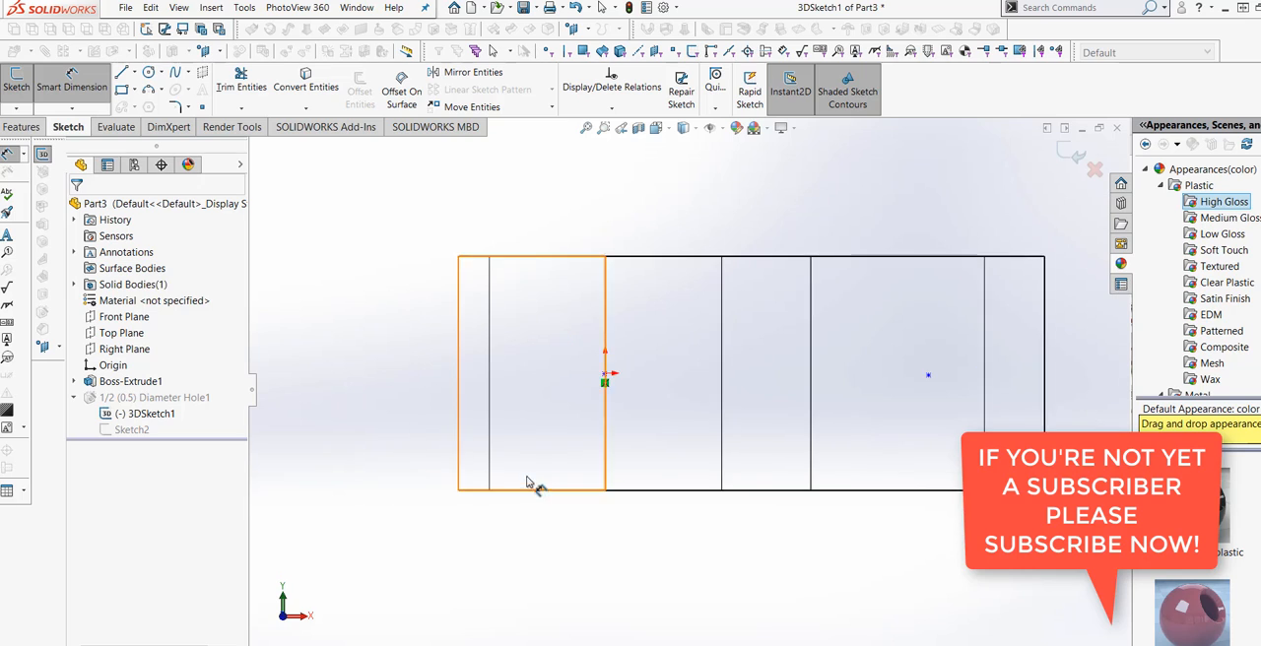
left_click(620, 384)
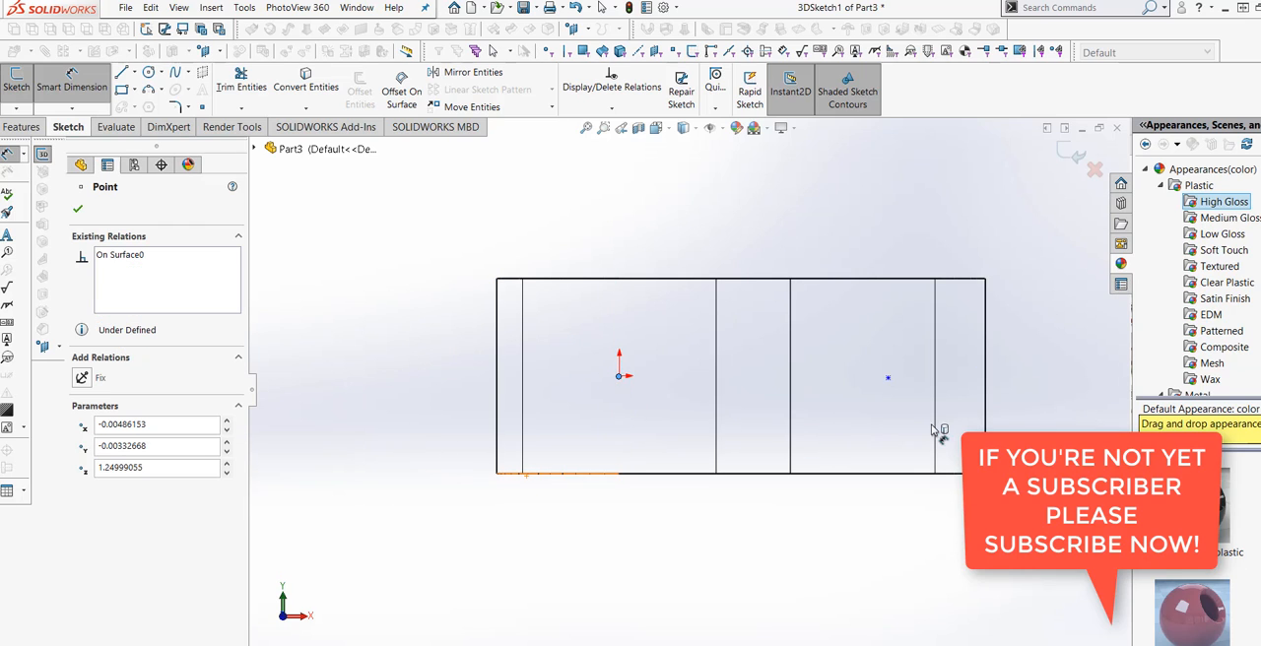
left_click(888, 381)
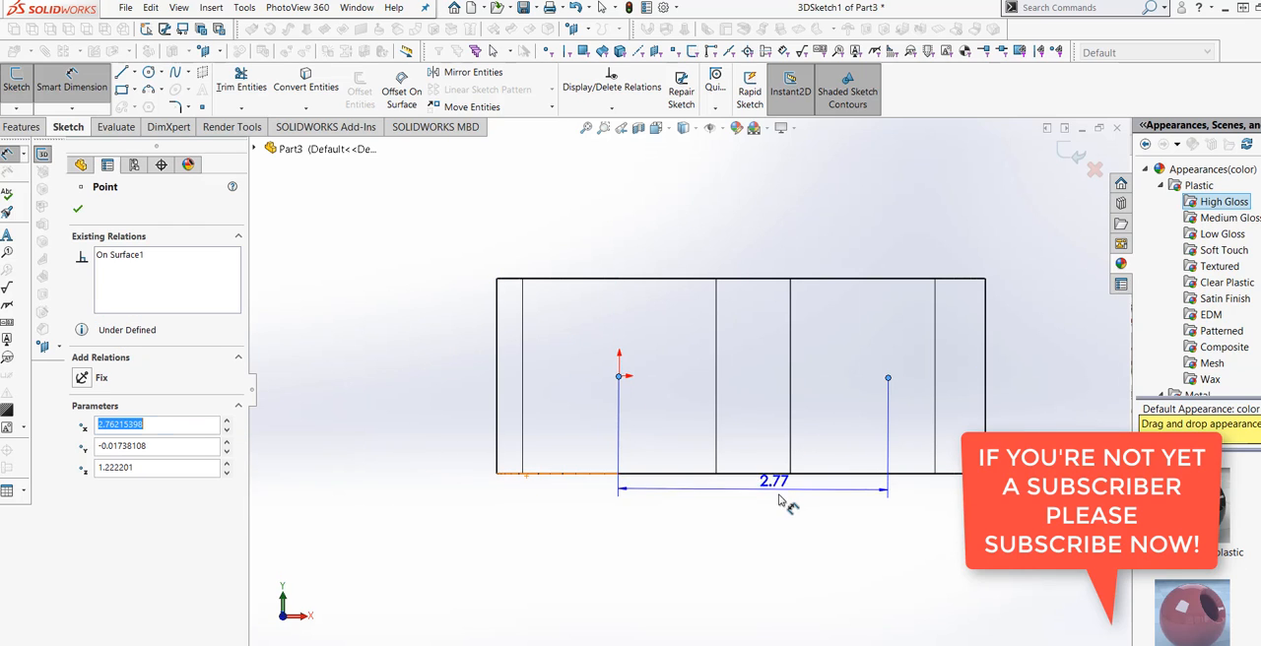
left_click(793, 504)
type("2.5")
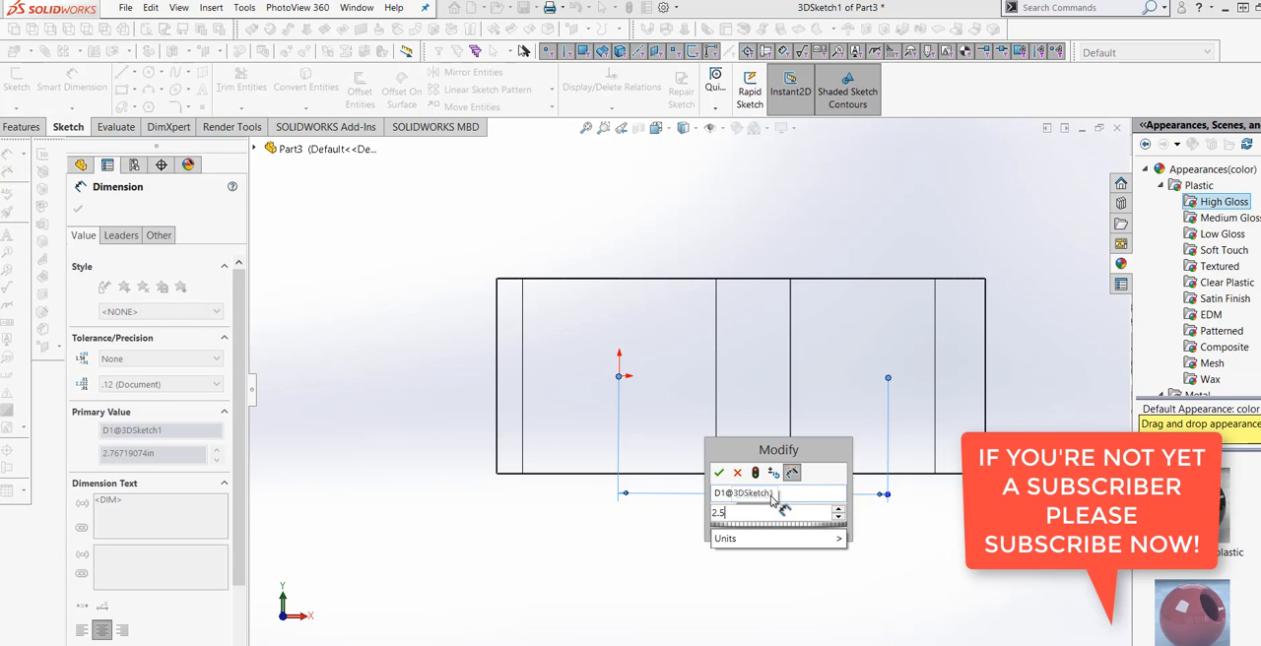
type("0")
left_click(756, 474)
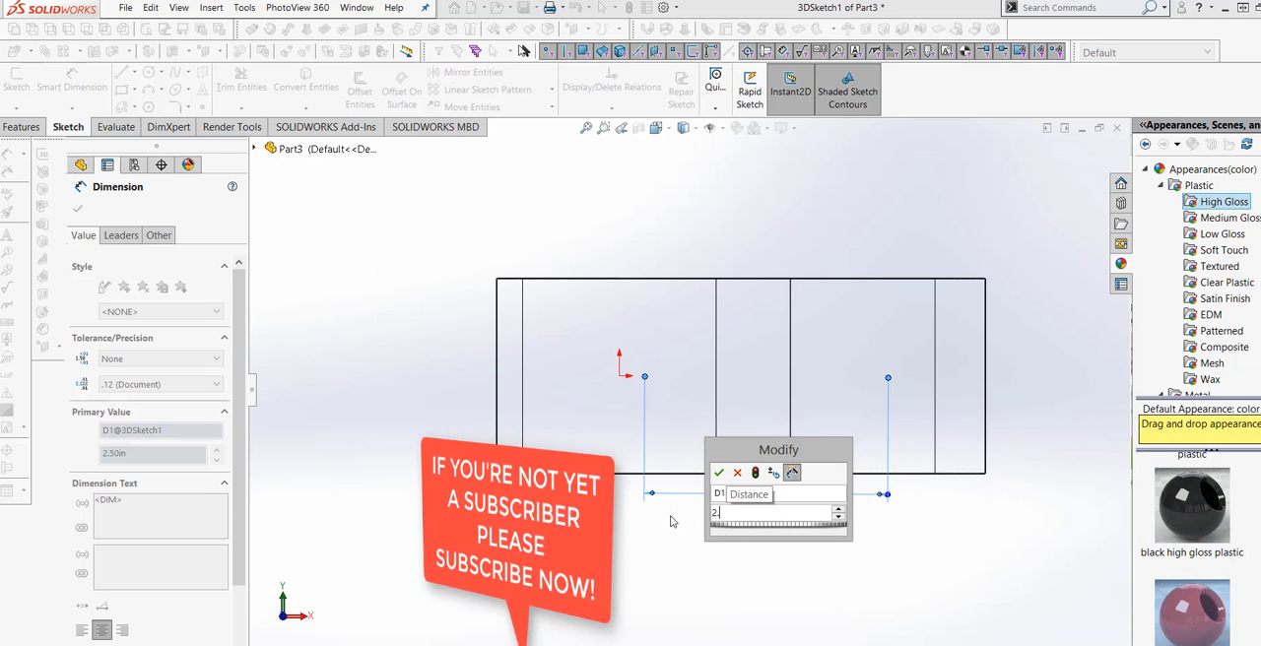
type(".75")
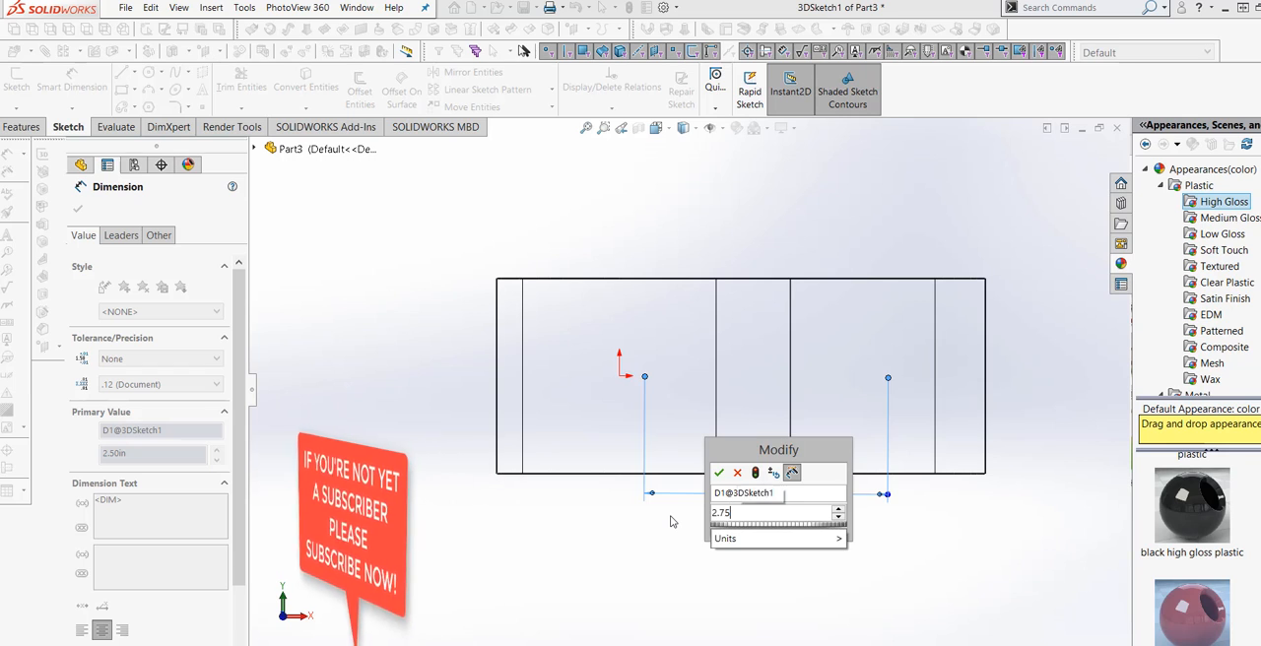
left_click(755, 475)
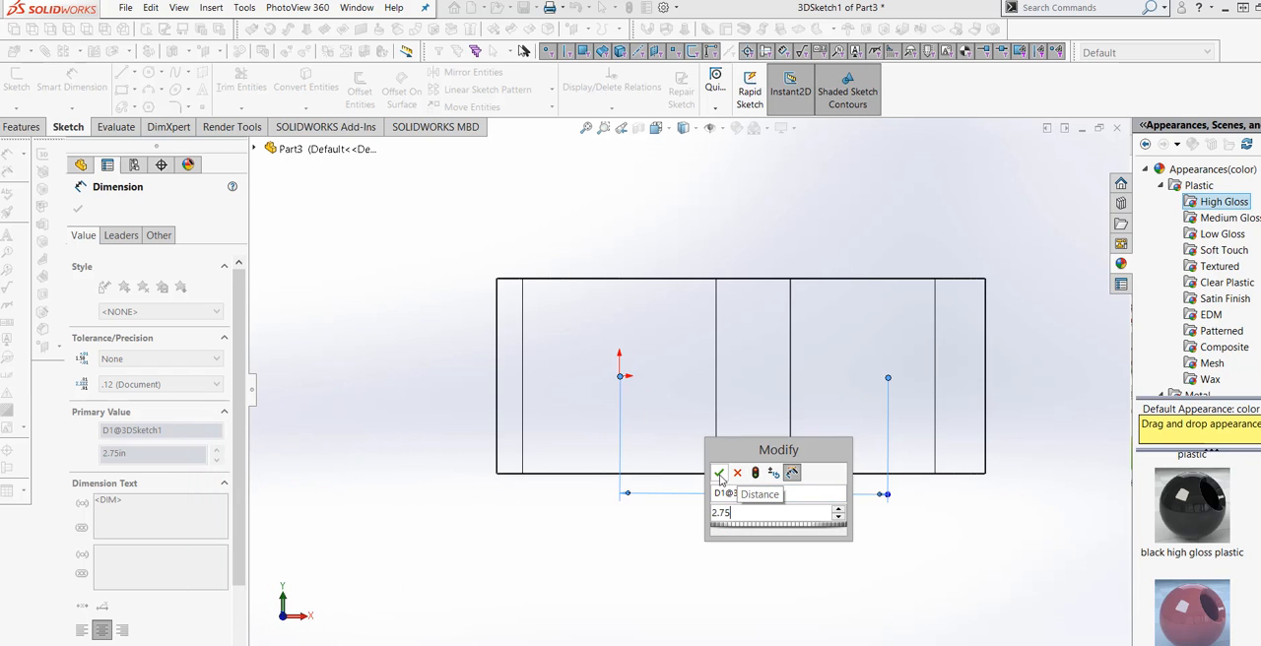
left_click(719, 475)
key("Escape")
Exit the 3D position sketch and return the part to the shaded display with edges.
middle_click_drag(724, 579, 681, 597)
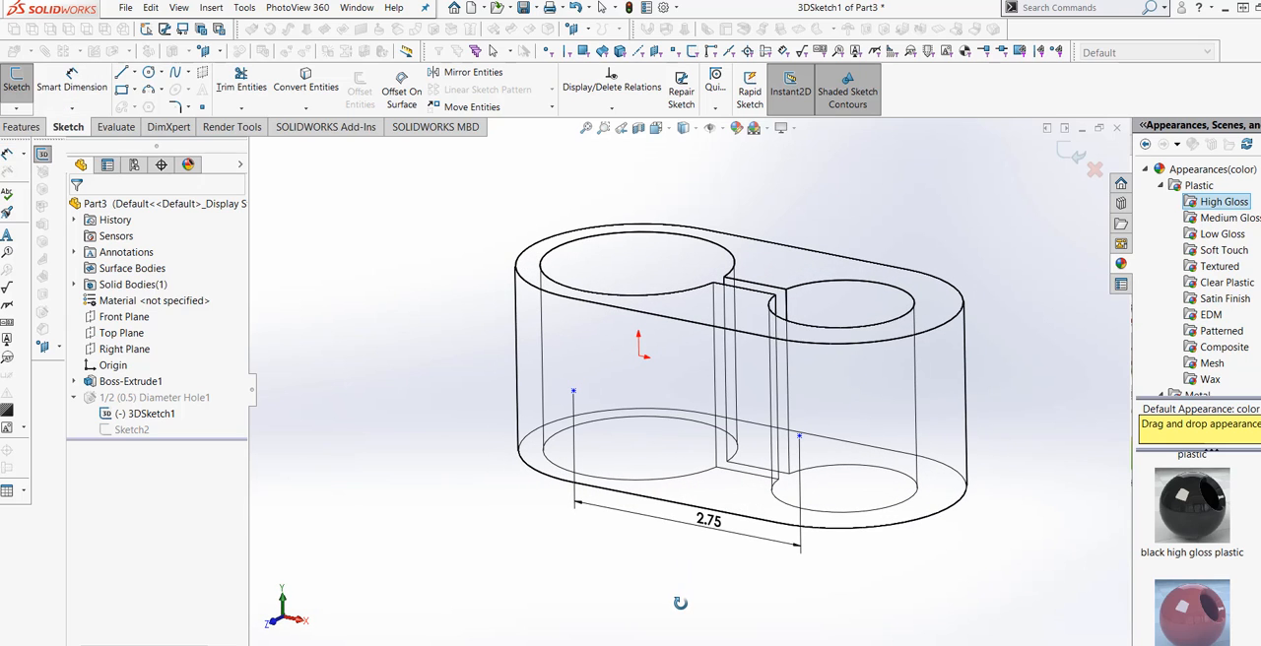
left_click(1070, 157)
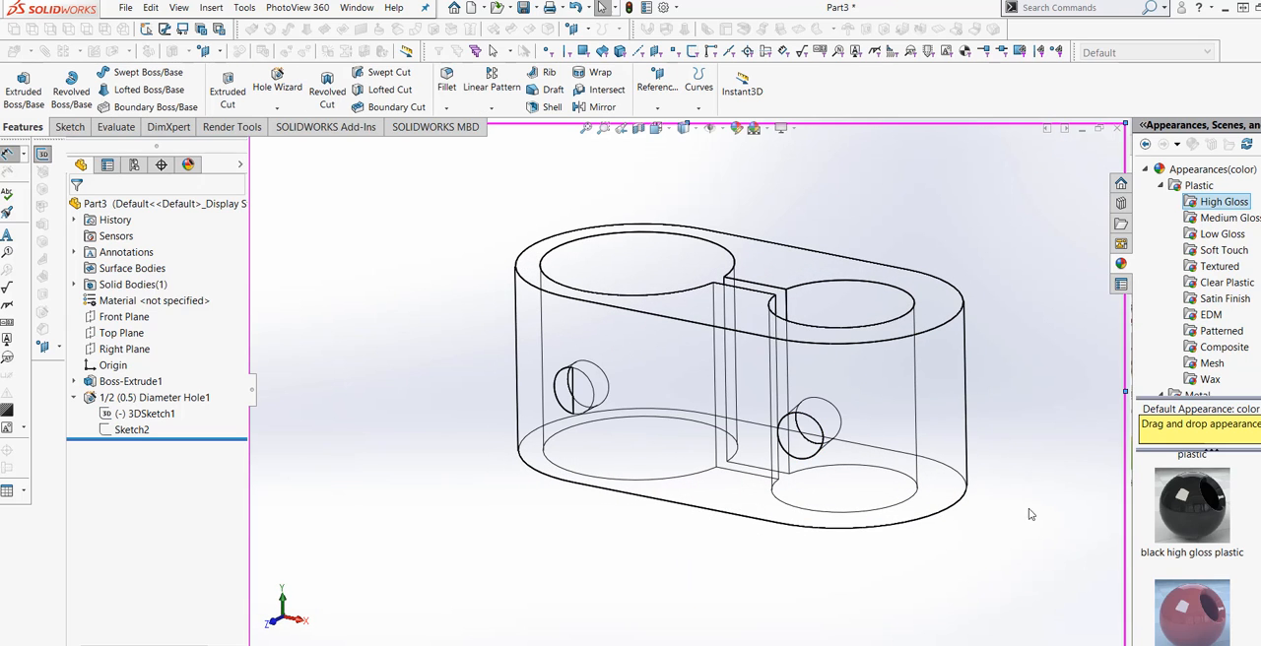
left_click(684, 129)
left_click(681, 152)
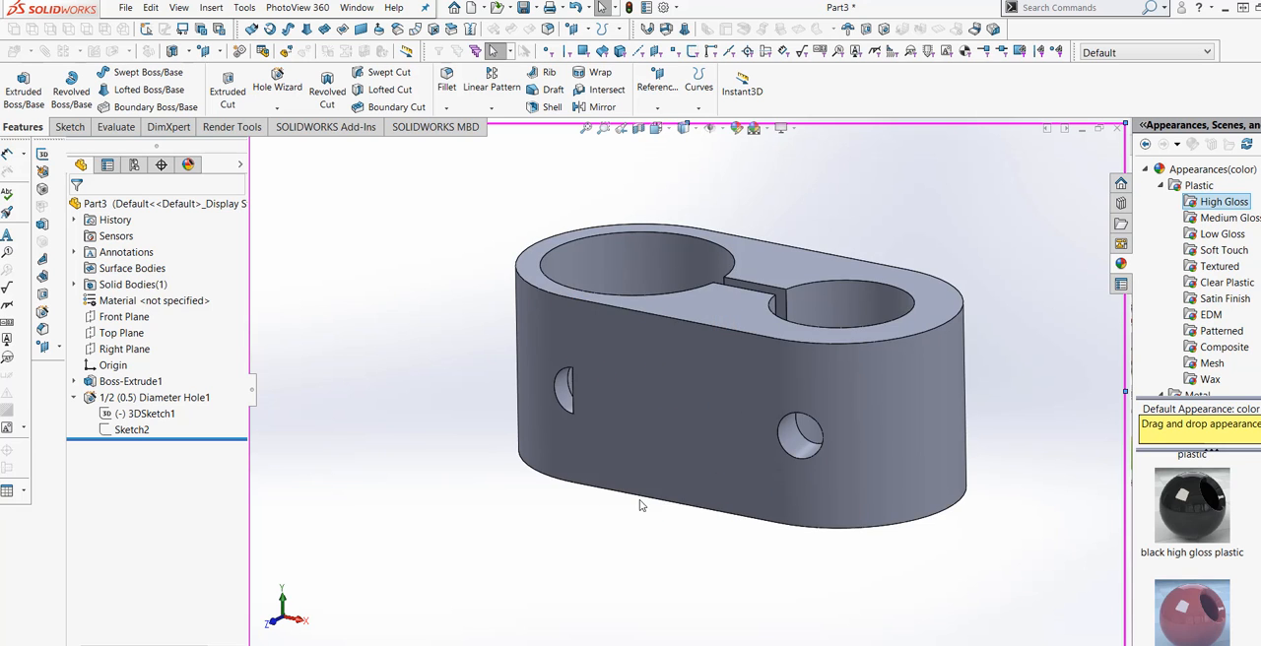
Edit the 1/2 in diameter hole feature and set its end condition to Up To Surface.
mouse_move(641, 507)
middle_mouse_down()
mouse_move(685, 572)
mouse_move(688, 480)
mouse_move(738, 540)
mouse_move(712, 497)
middle_mouse_up()
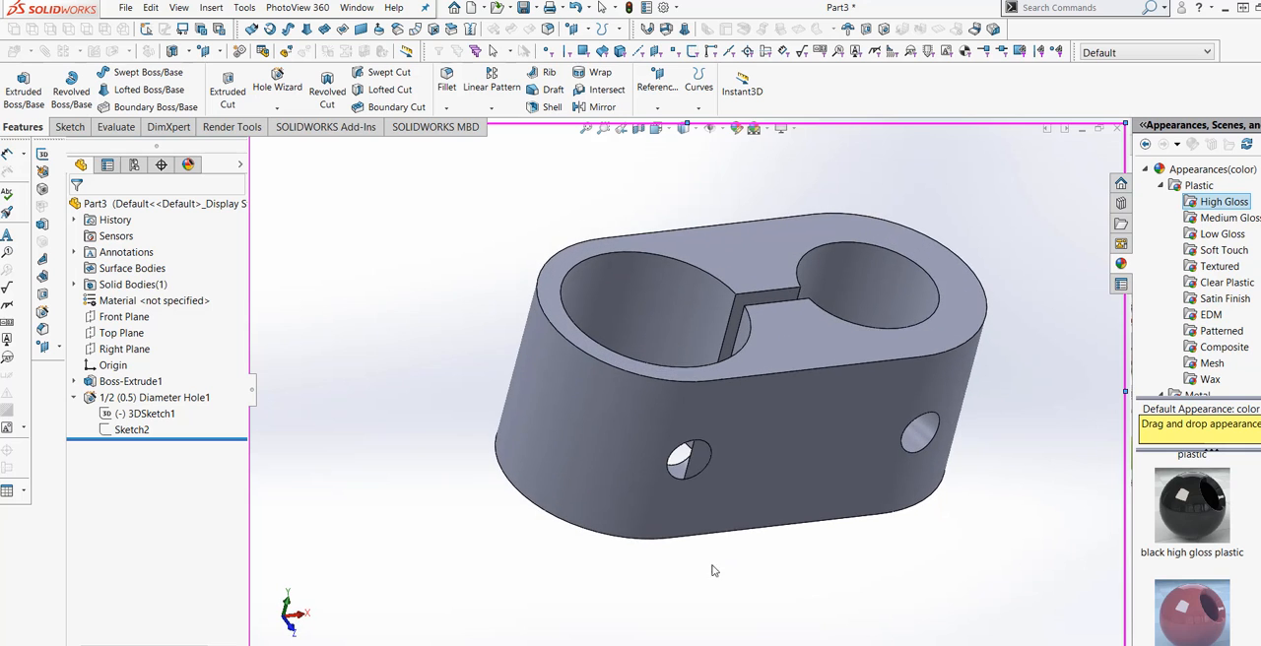
scroll(704, 479, "down", 3)
scroll(705, 479, "down", 2)
scroll(794, 522, "up", 3)
middle_click_drag(794, 523, 717, 505)
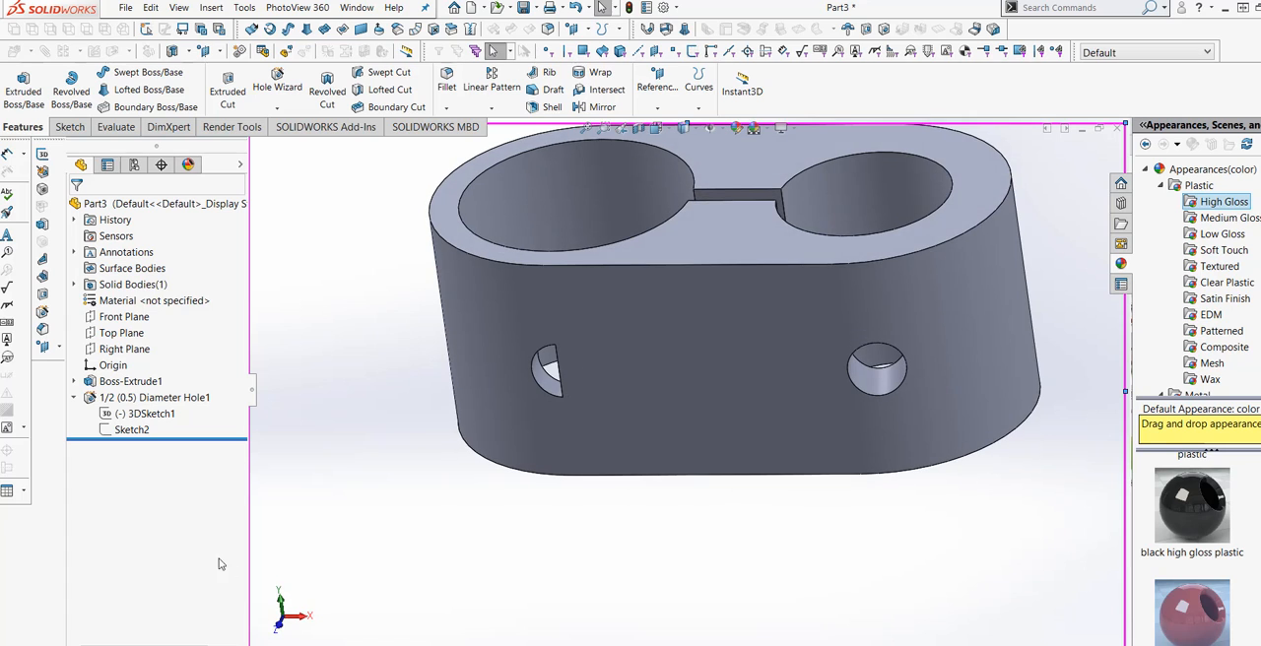
right_click(146, 399)
left_click(153, 362)
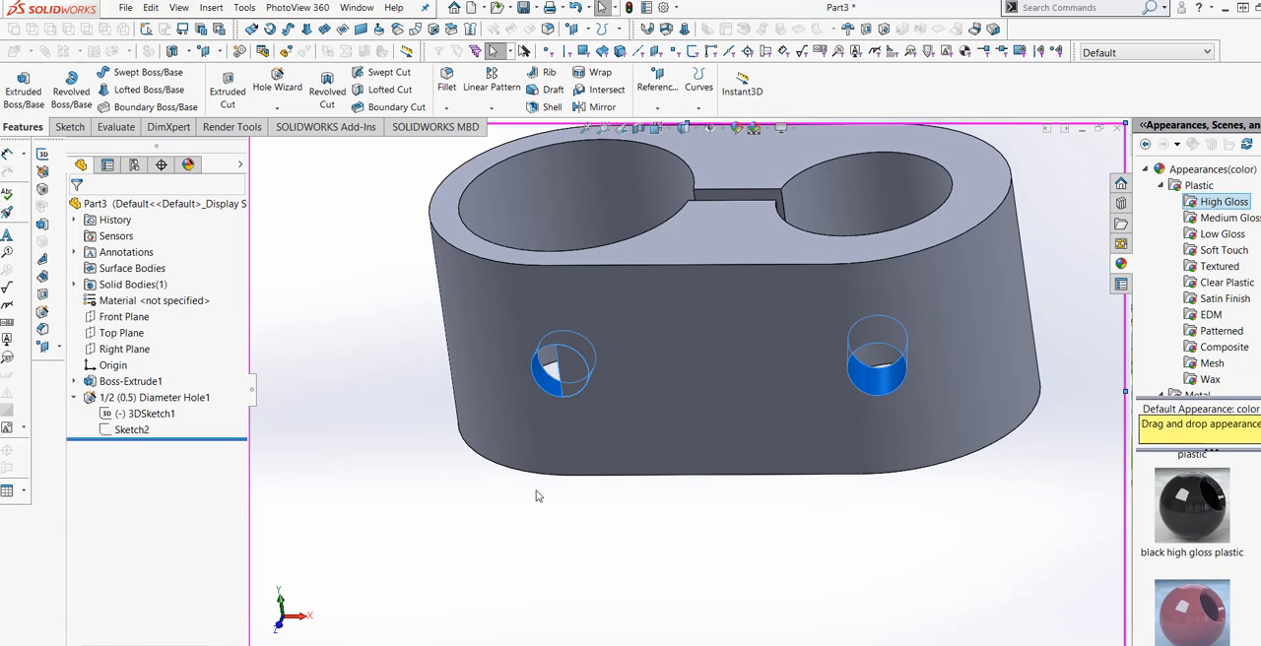
middle_click_drag(638, 559, 670, 483)
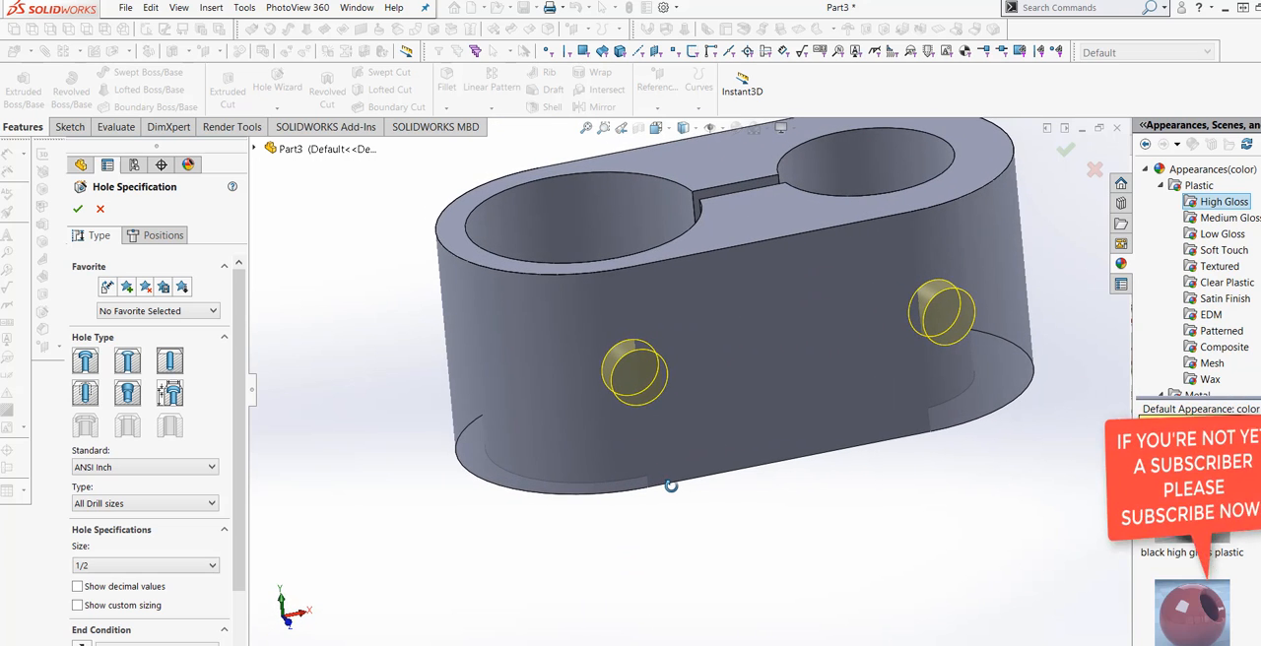
scroll(237, 500, "down", 2)
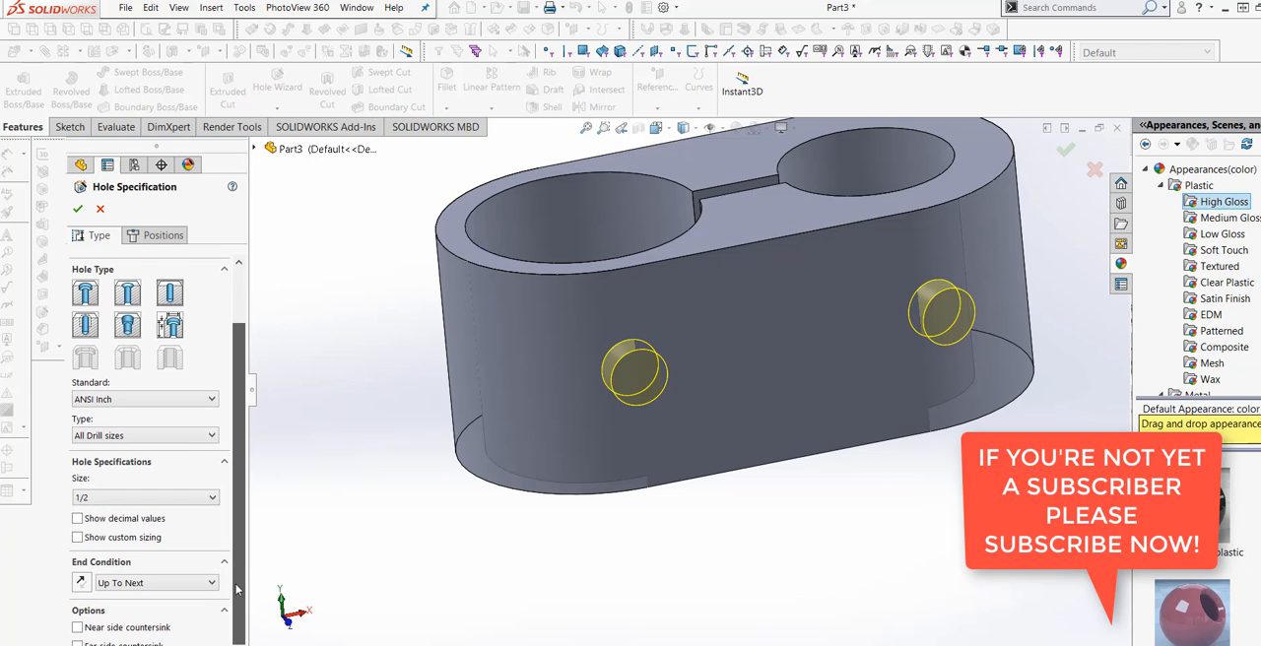
left_click(215, 585)
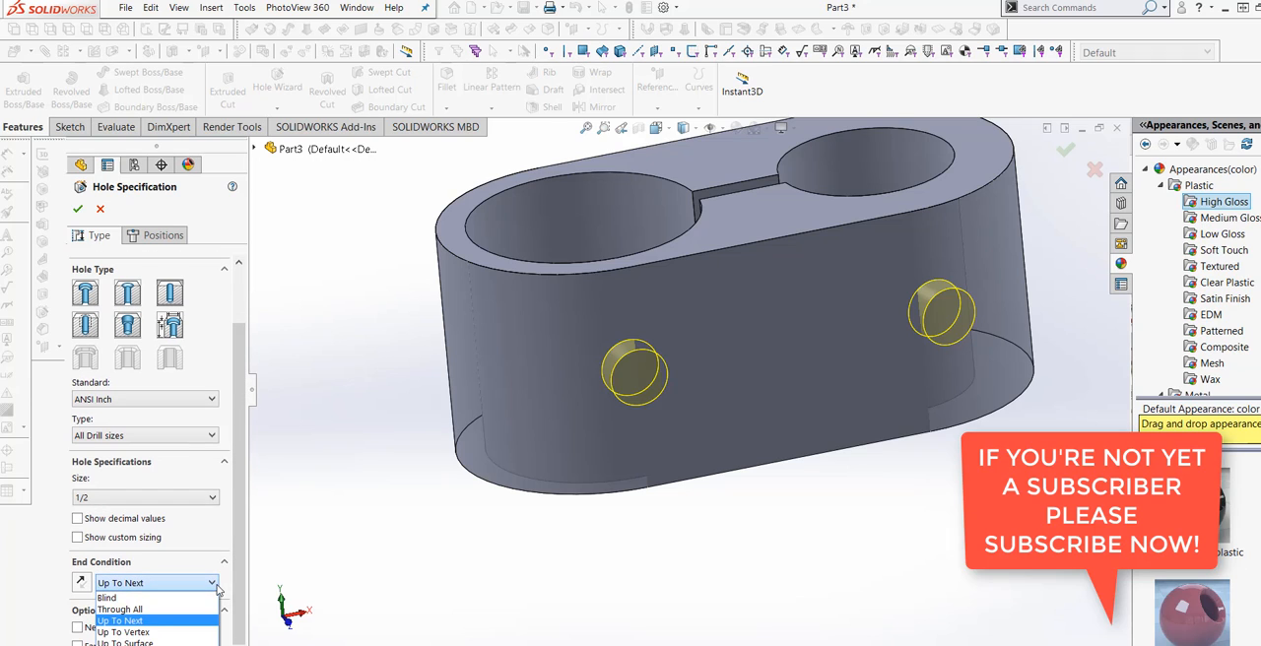
left_click(186, 643)
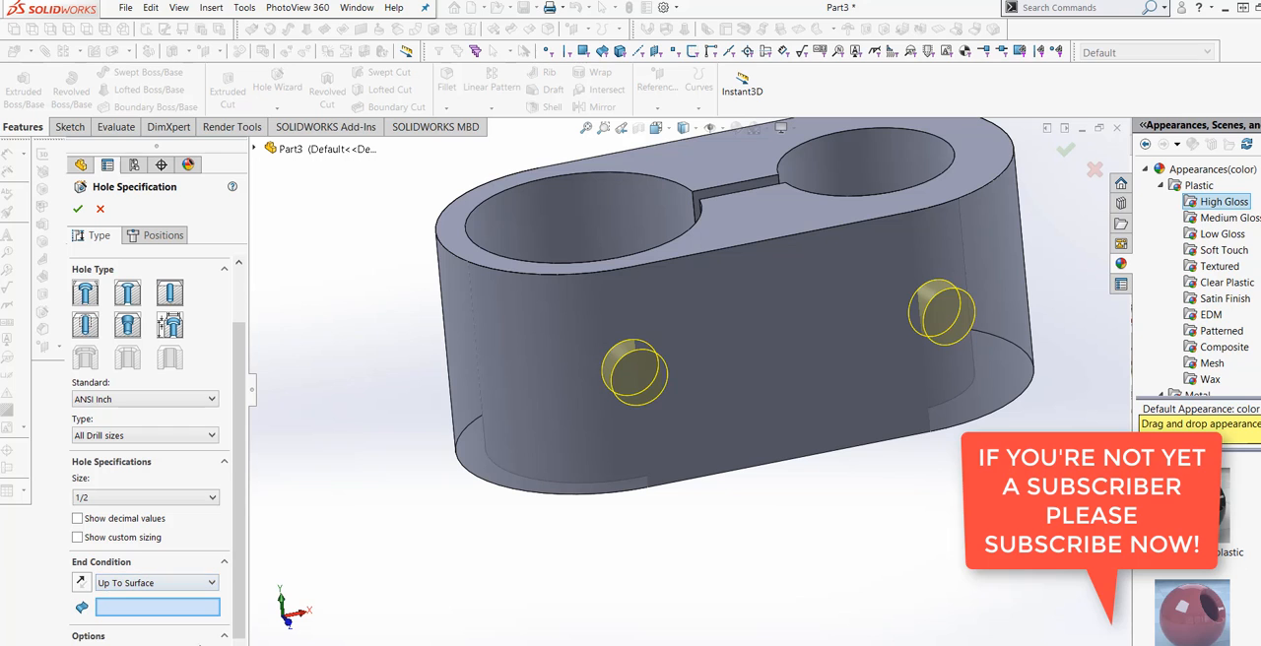
Pick the flat side face opposite the holes' starting face as the end surface and accept the hole feature.
middle_click_drag(449, 545, 709, 631)
middle_click_drag(645, 294, 585, 293)
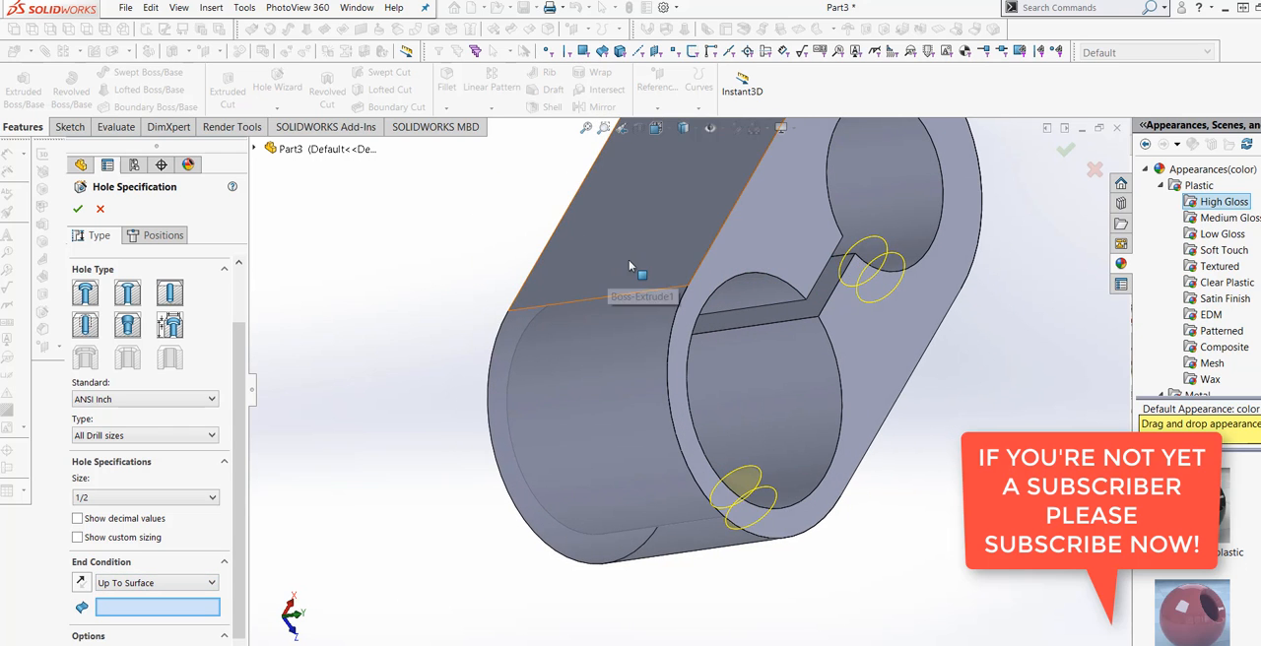
left_click(619, 274)
key("f")
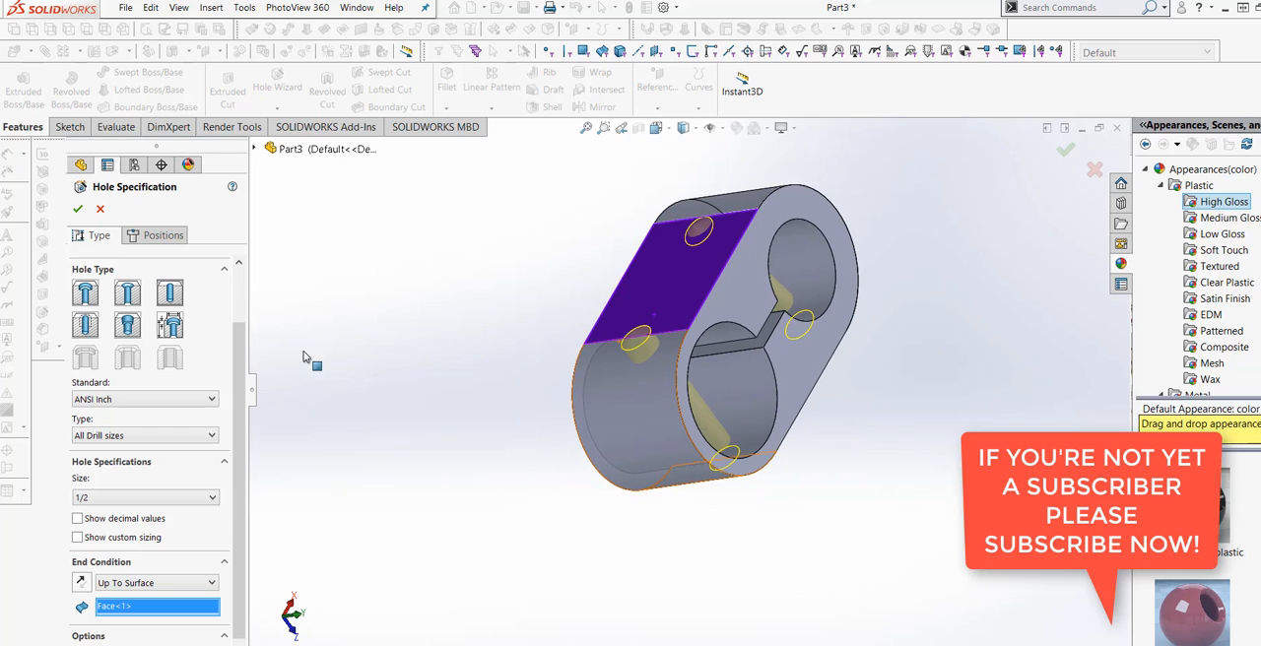
left_click(77, 208)
Change the 1/2 in diameter hole feature's end condition to Through All and accept it.
middle_click_drag(608, 507, 498, 399)
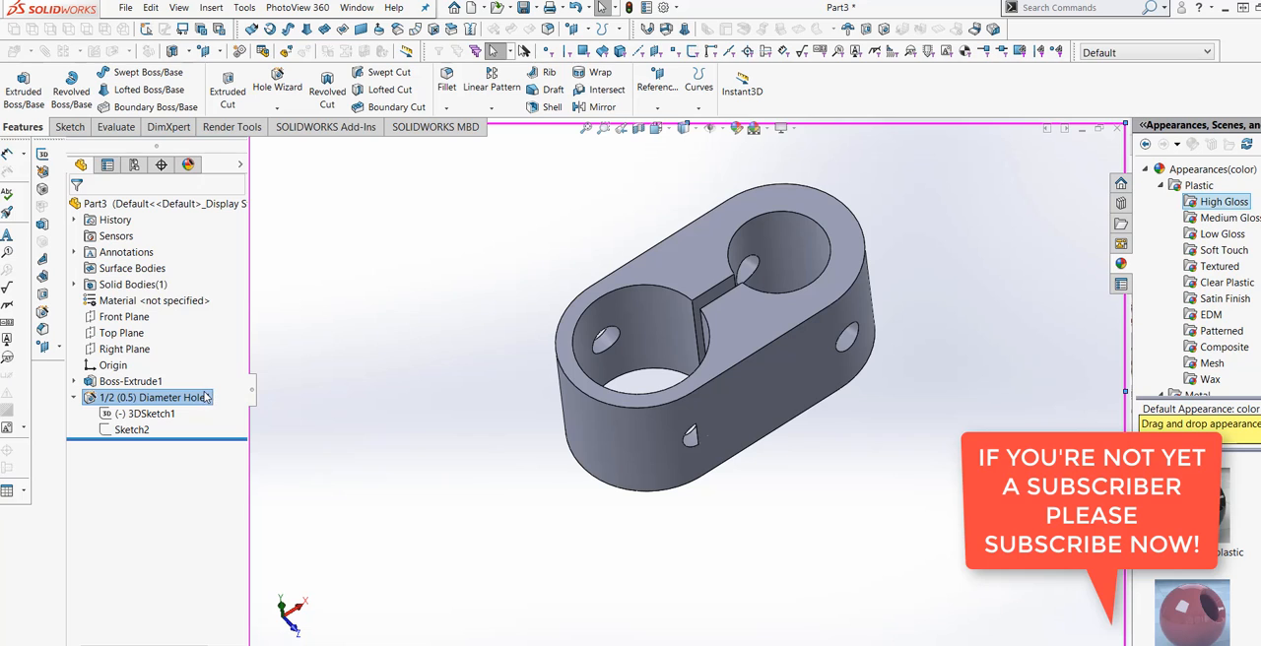
right_click(206, 396)
left_click(215, 353)
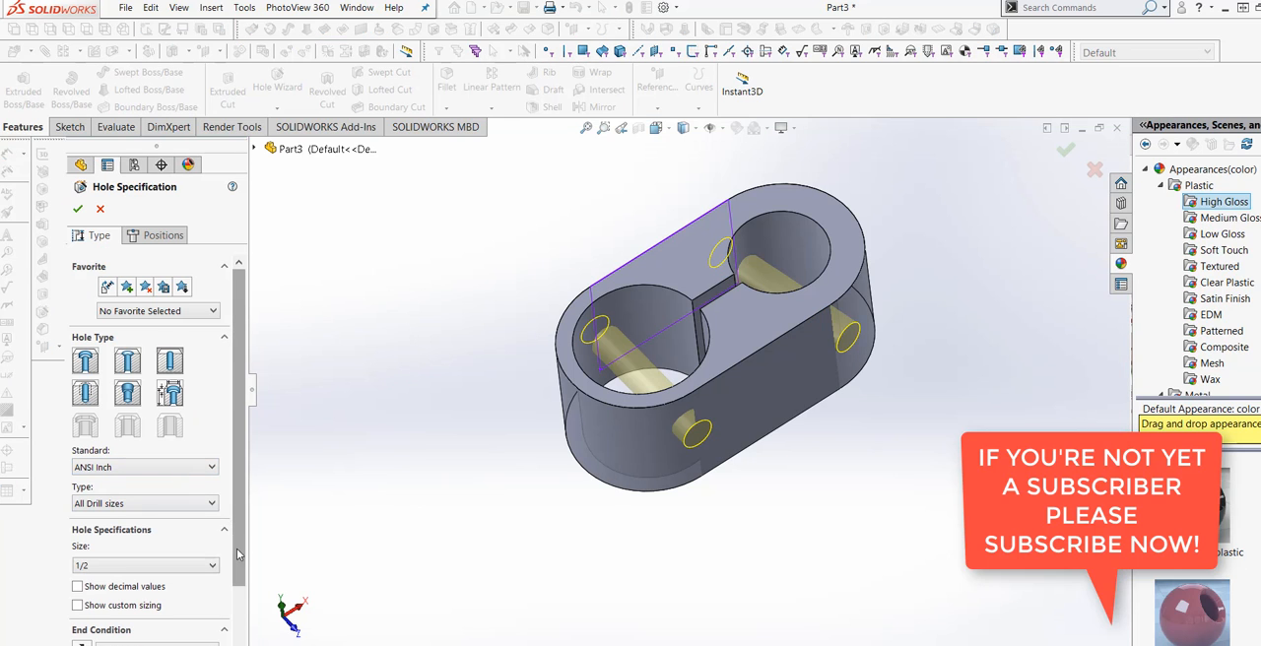
scroll(236, 555, "down", 3)
left_click(213, 577)
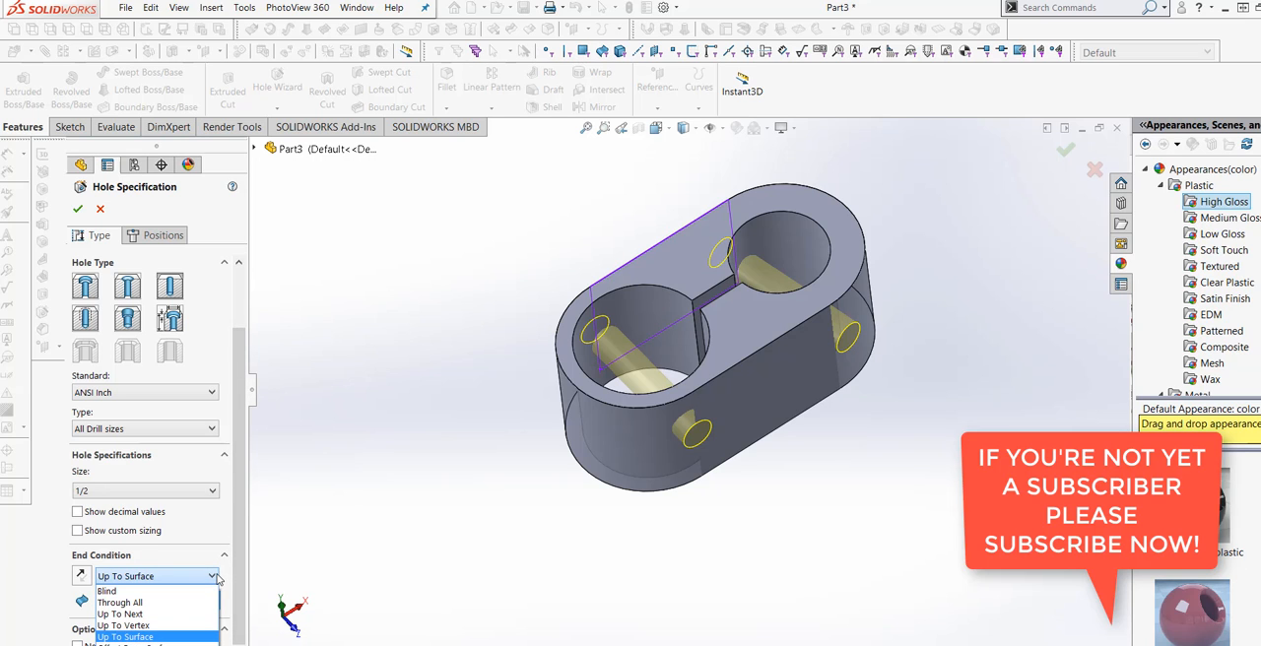
left_click(119, 602)
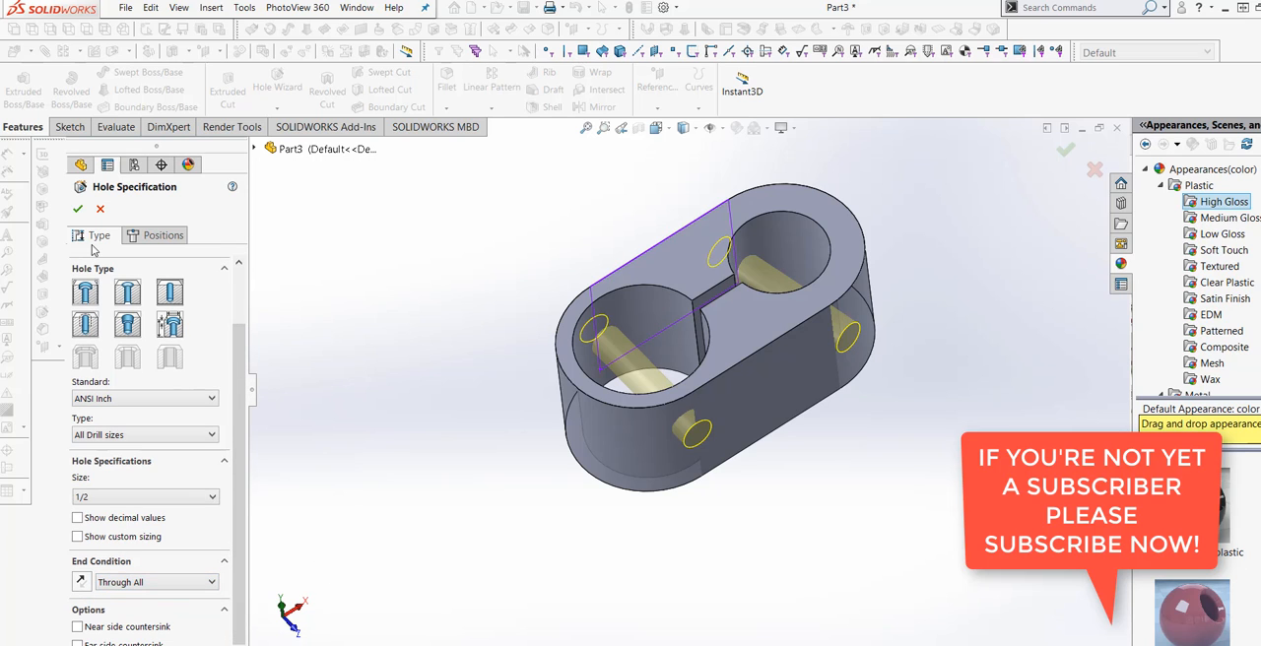
left_click(77, 209)
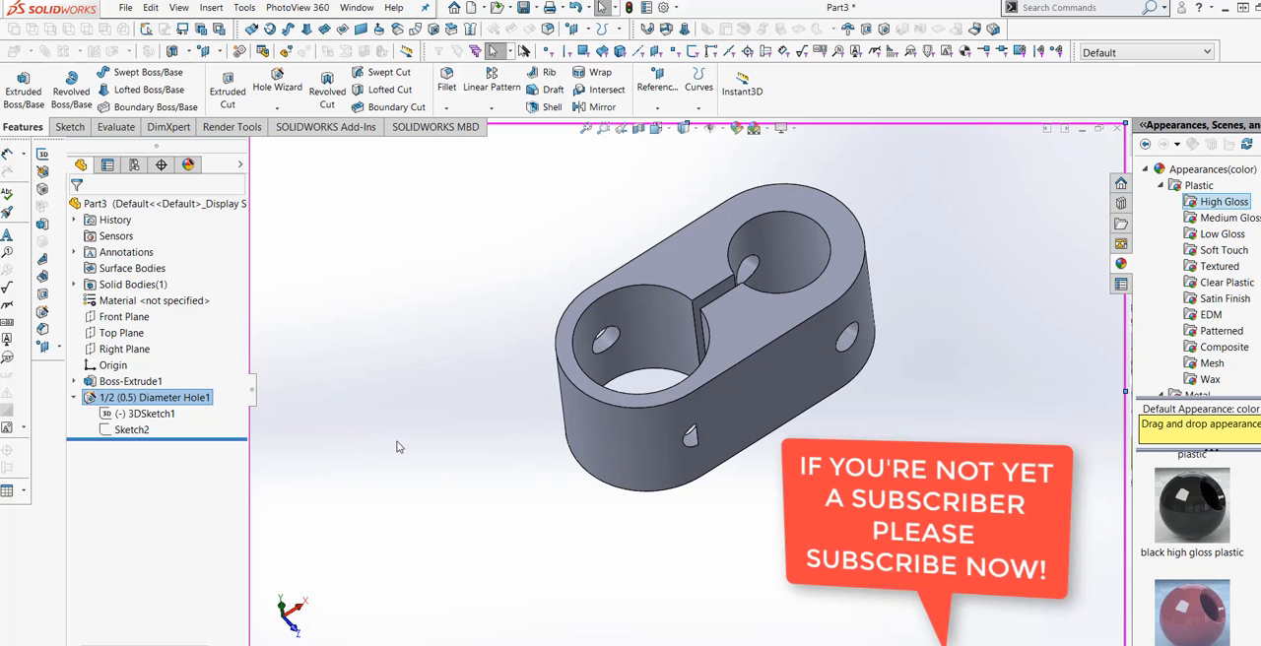
Reopen the 1/2 in diameter hole feature for editing and set its end condition to Up To Surface.
right_click(191, 402)
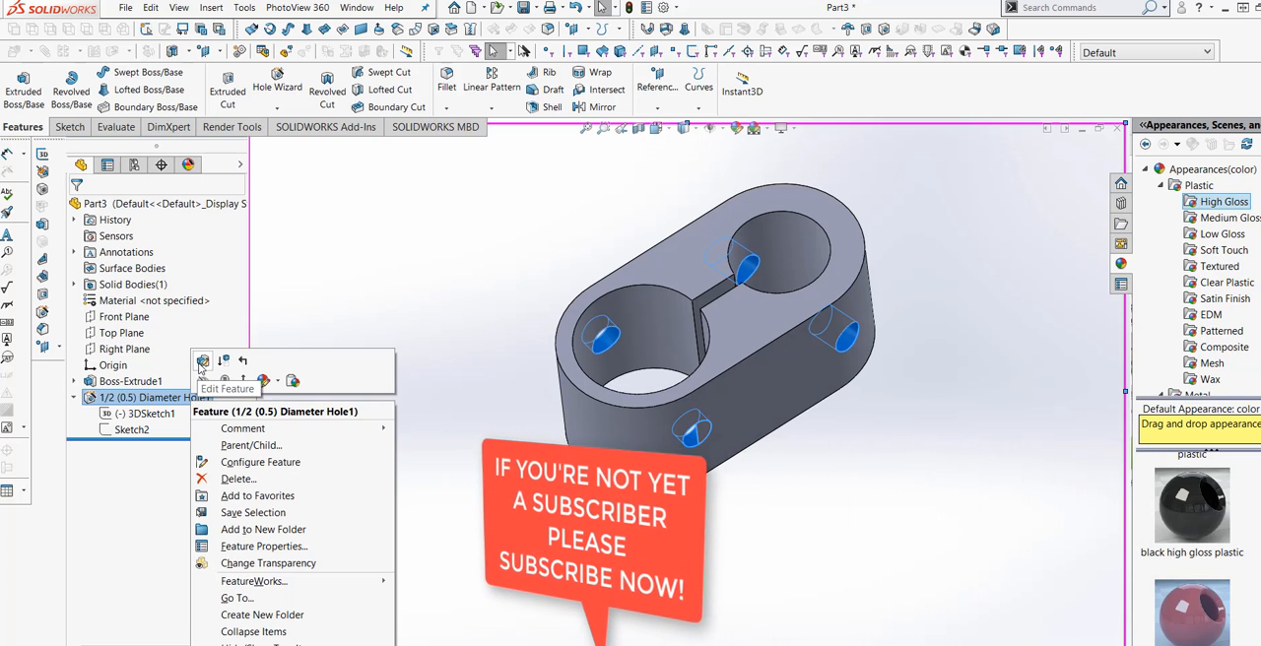
left_click(206, 364)
scroll(188, 552, "down", 2)
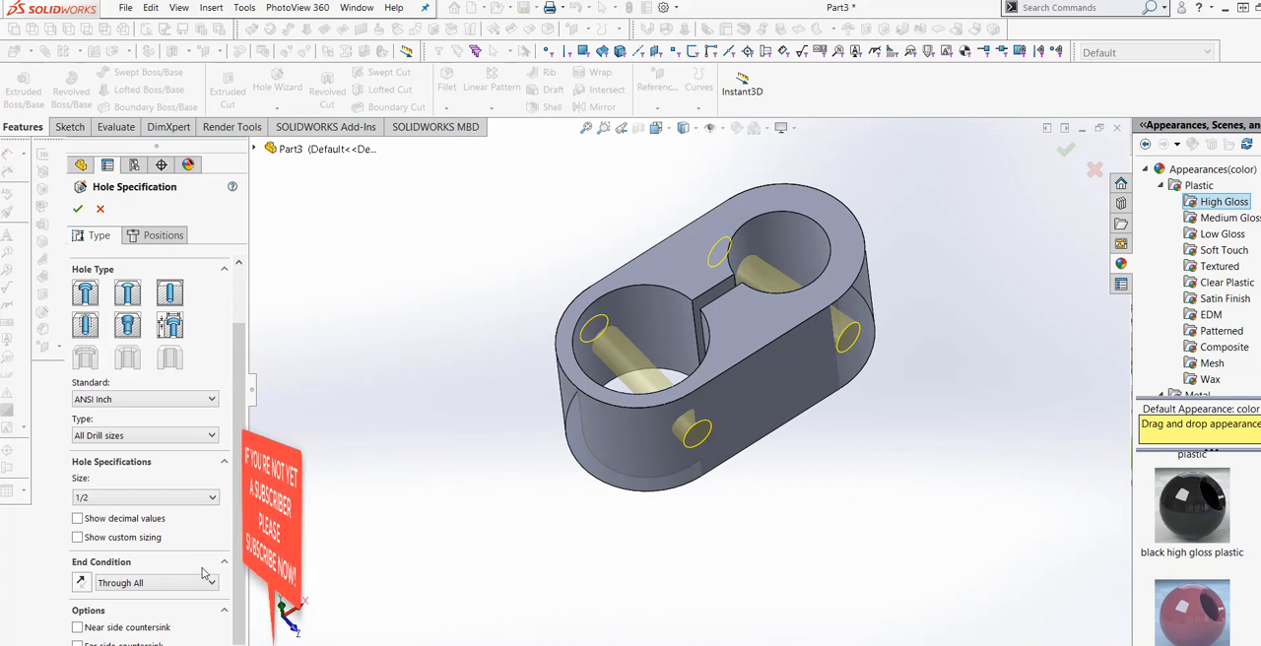
left_click(188, 584)
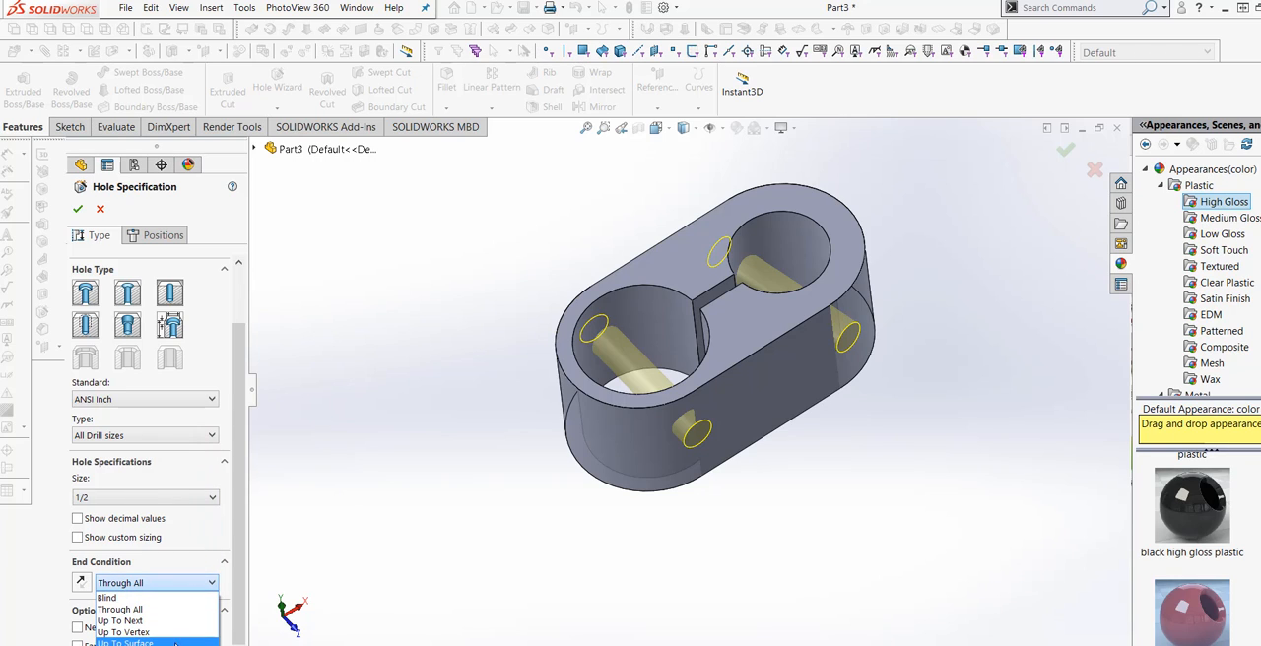
left_click(125, 642)
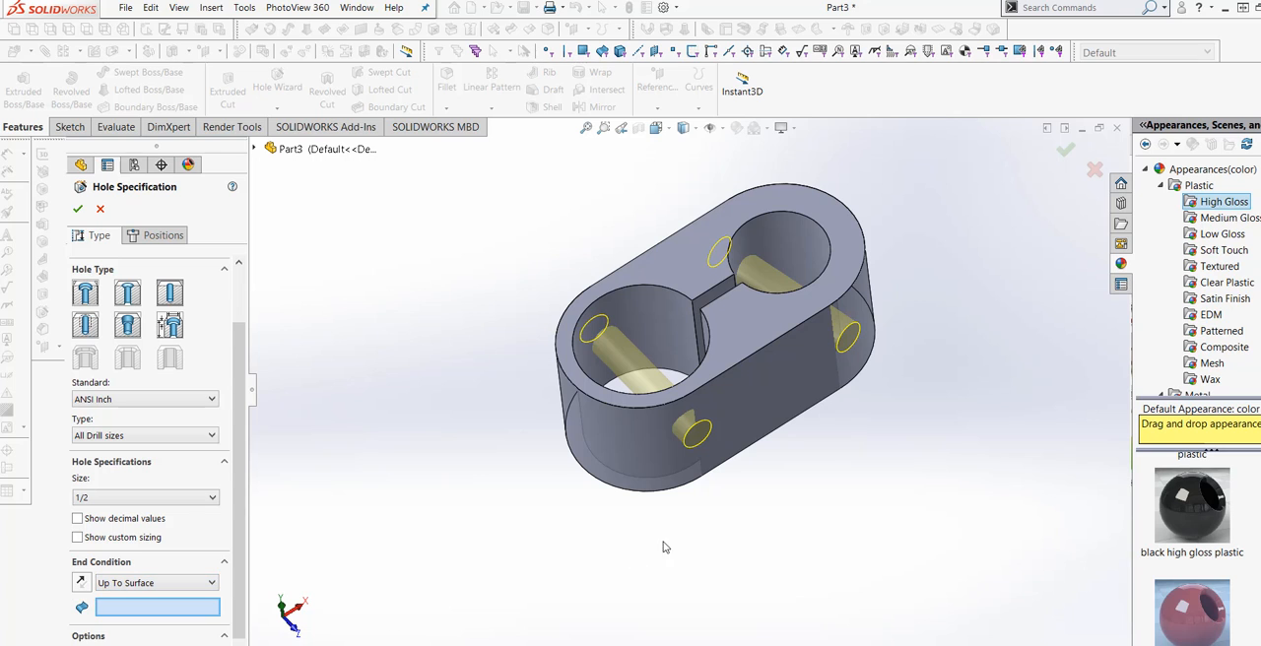
Try to use the flat side face where the holes start as their end surface.
left_click(749, 437)
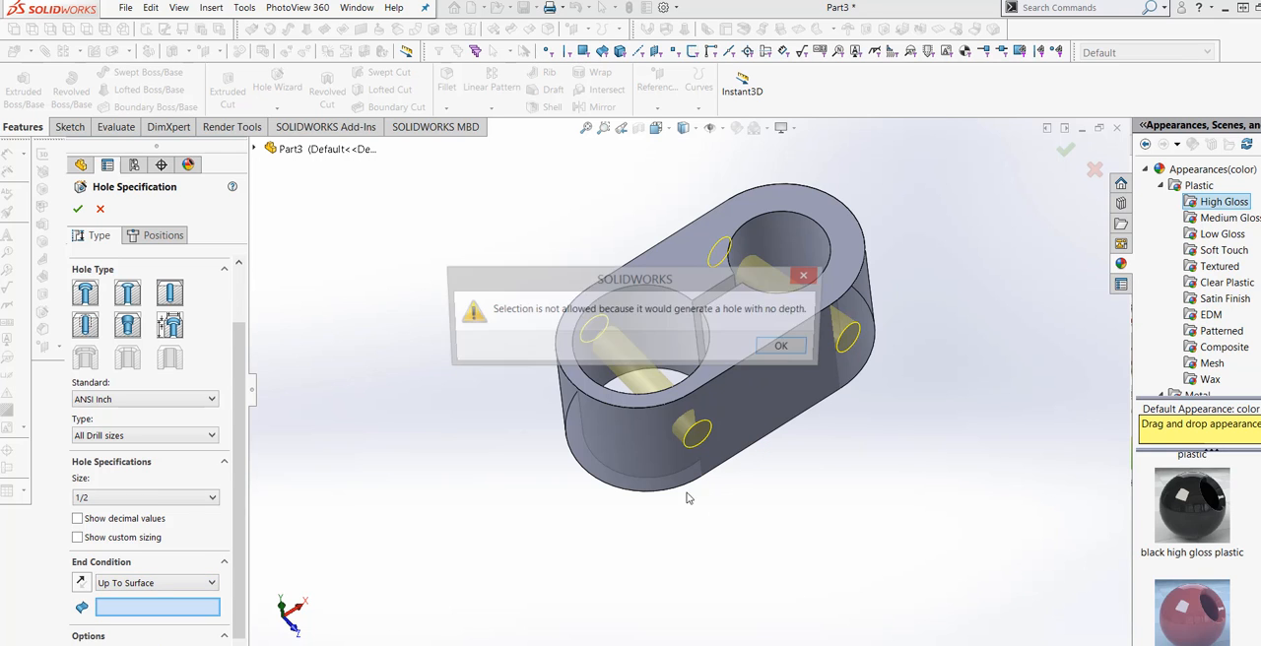
left_click(788, 348)
middle_click_drag(620, 543, 731, 466)
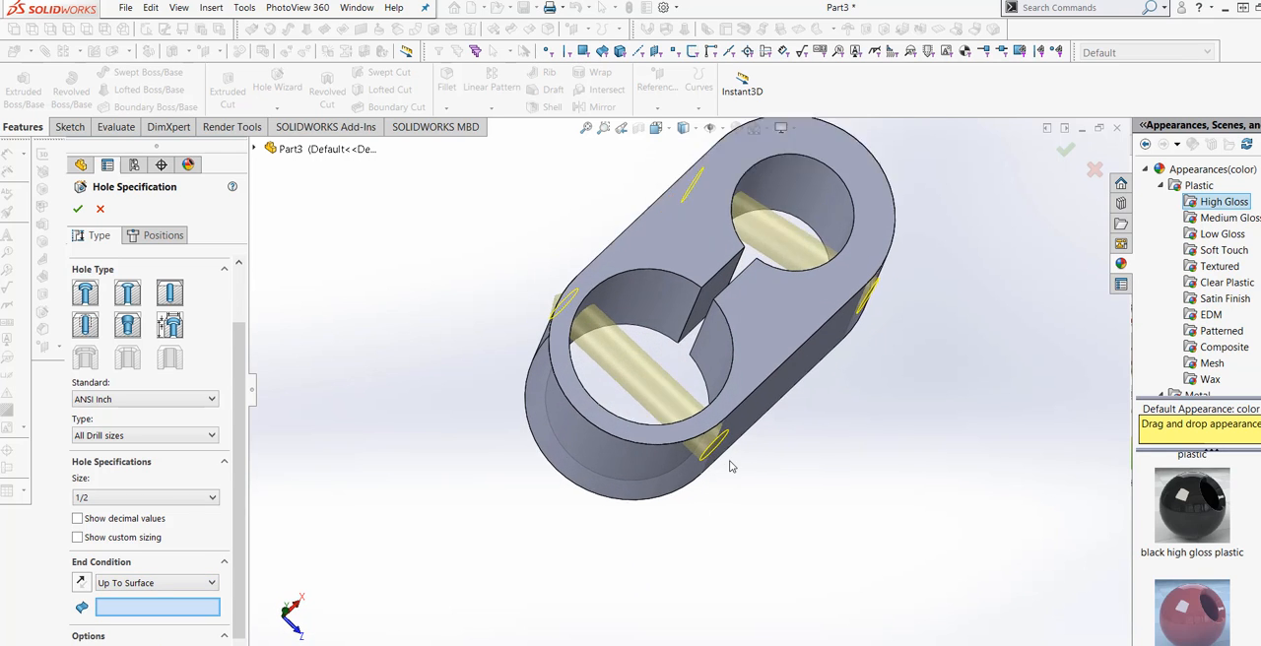
scroll(731, 466, "down", 10)
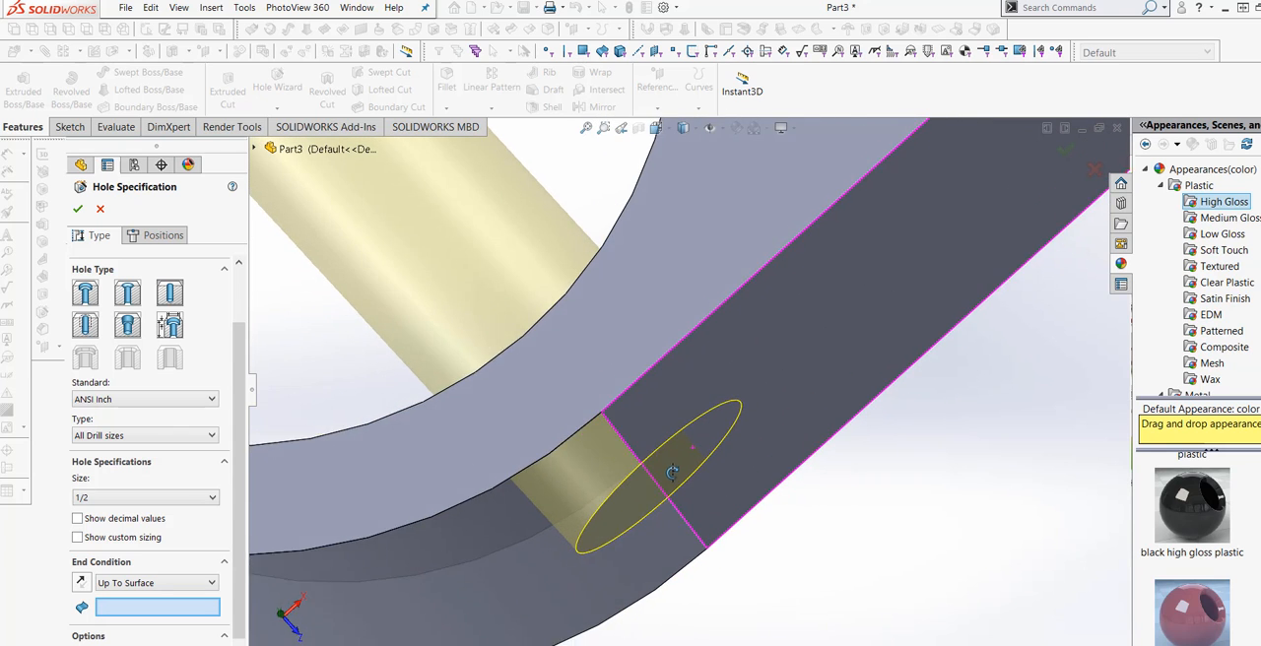
scroll(672, 472, "up", 10)
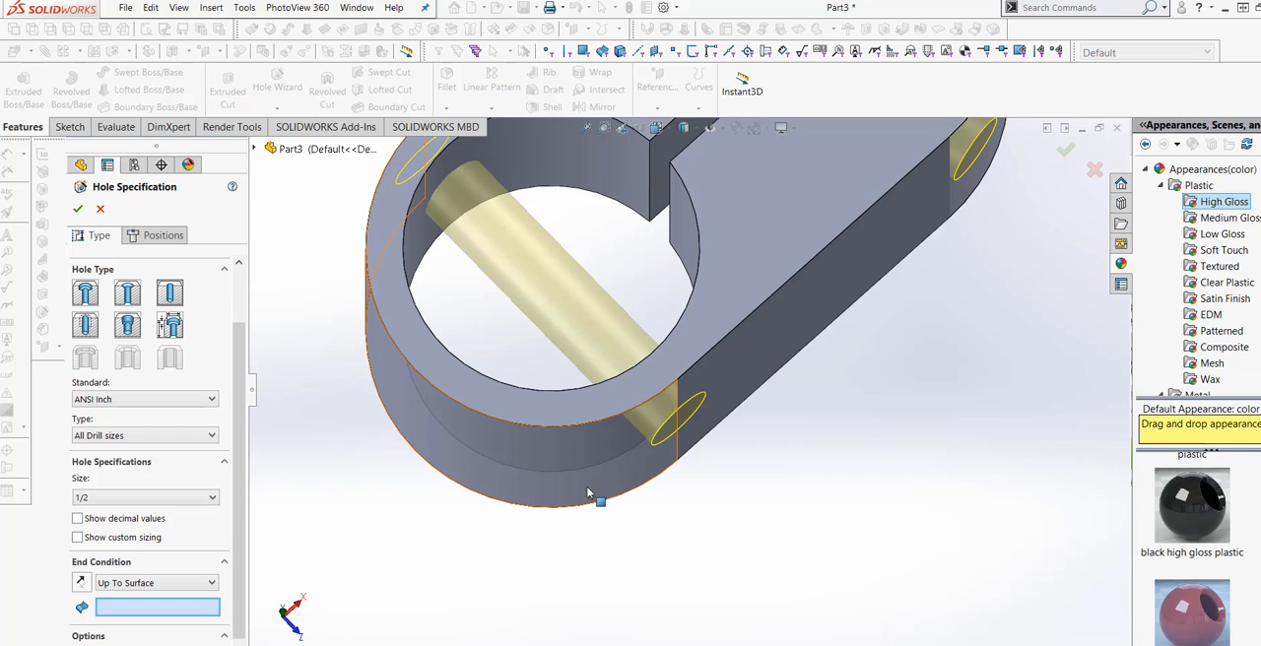
mouse_move(595, 500)
middle_mouse_down()
mouse_move(628, 491)
mouse_move(645, 509)
mouse_move(603, 494)
middle_mouse_up()
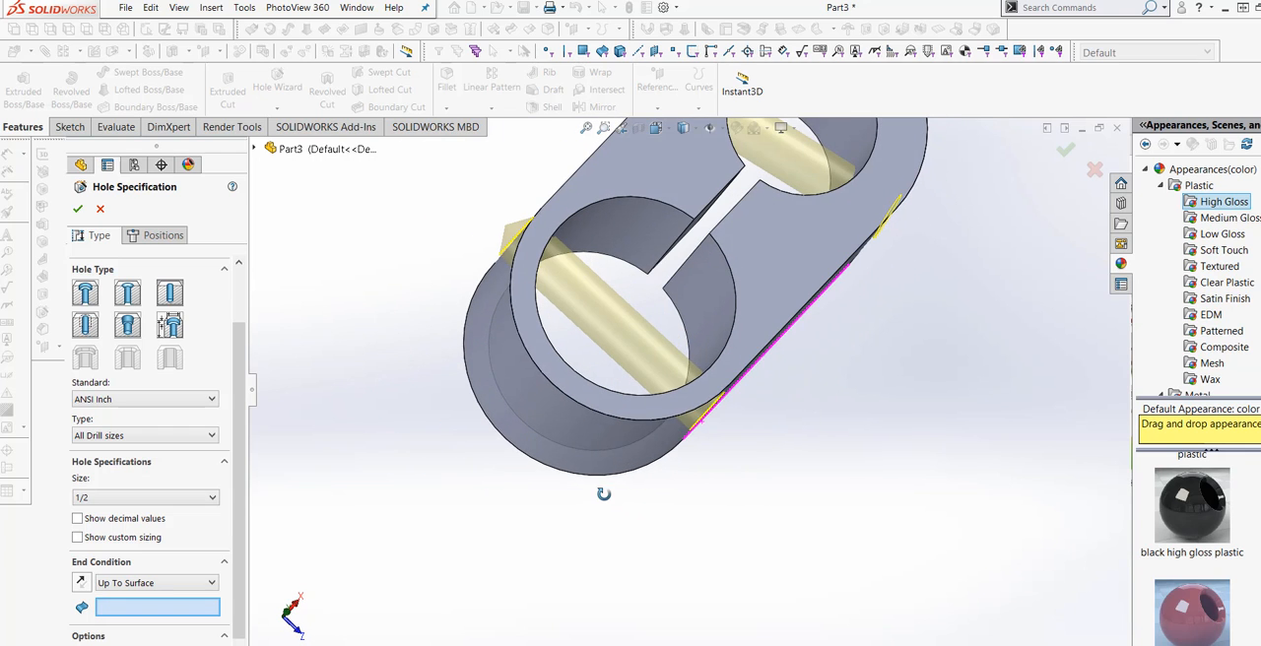
Try to accept the hole feature with the Offset From Surface end condition and no face selected.
left_click(213, 583)
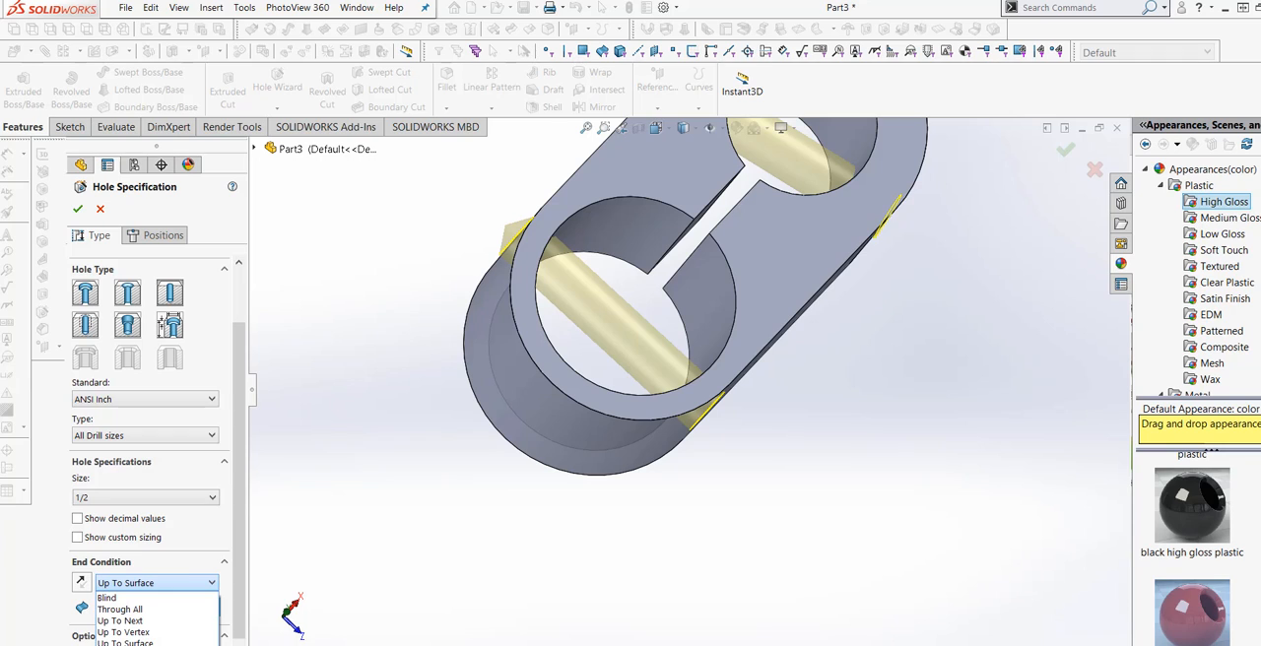
left_click(138, 645)
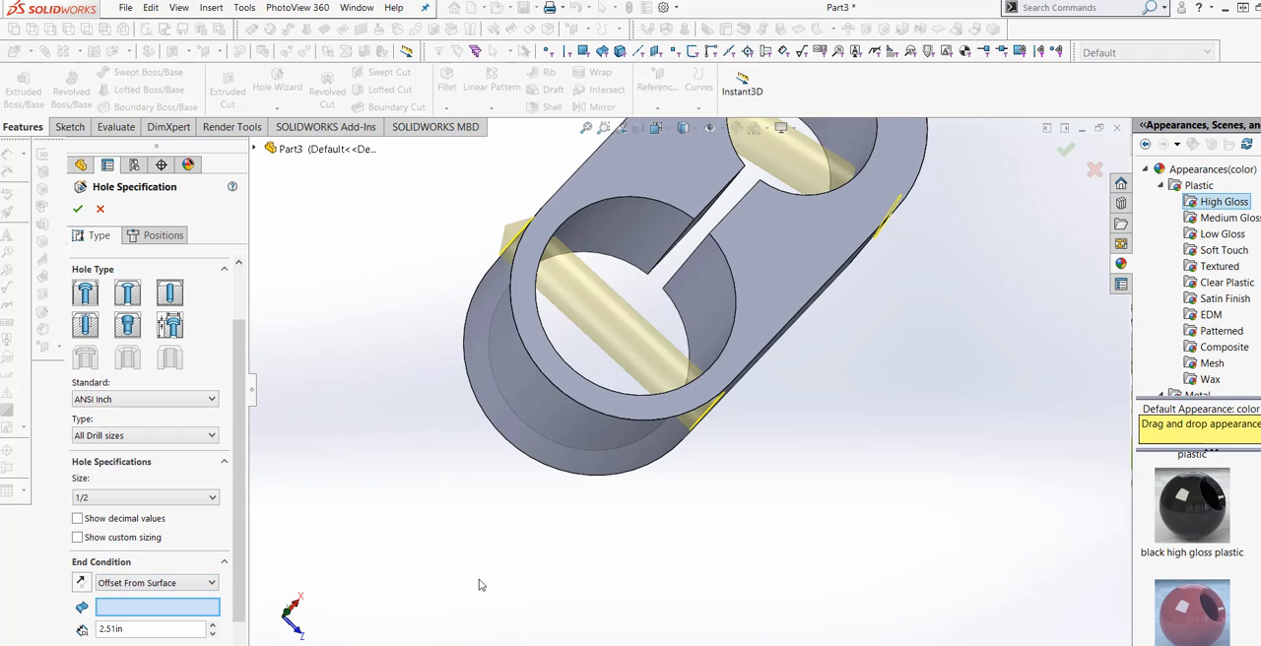
left_click(79, 209)
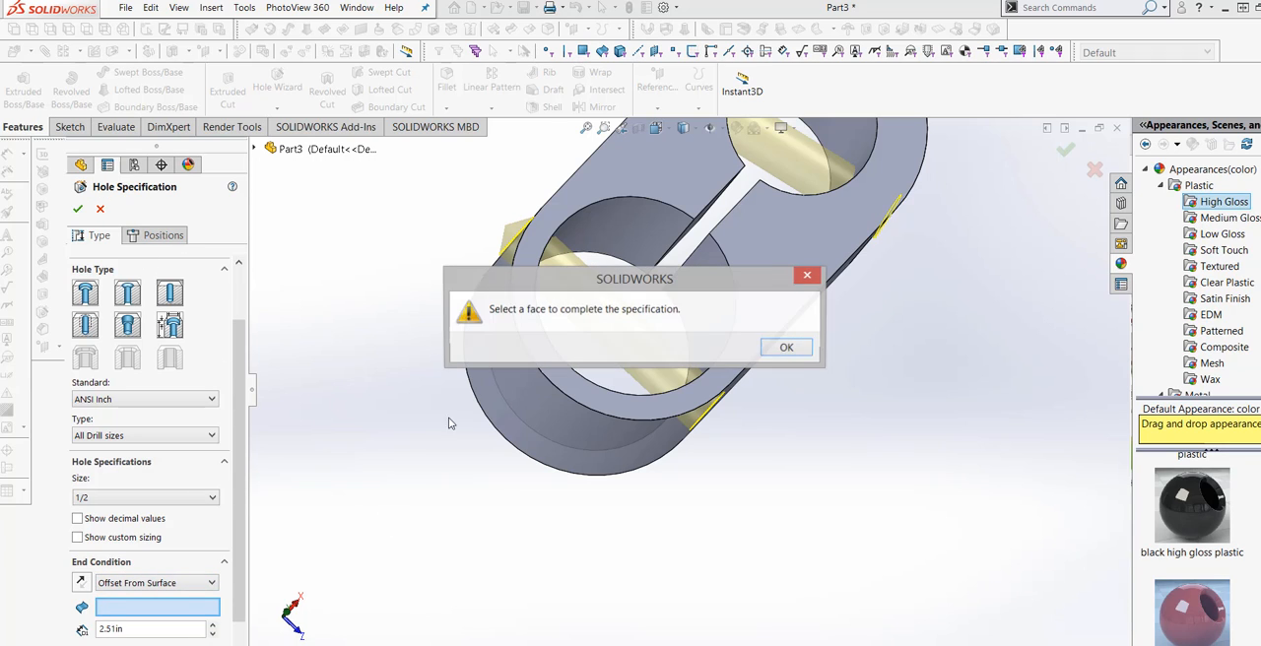
left_click(789, 351)
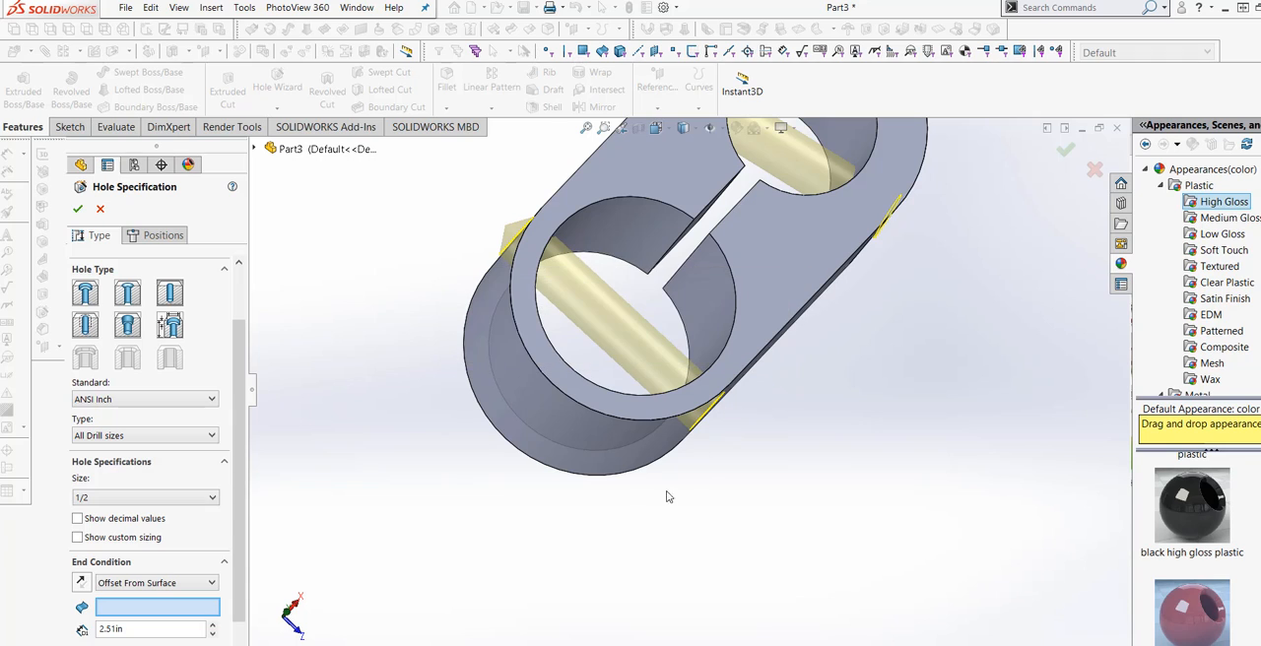
Set the holes' end condition to Up To Surface, ending at the flat side face opposite their starting face, and accept the feature.
left_click(209, 583)
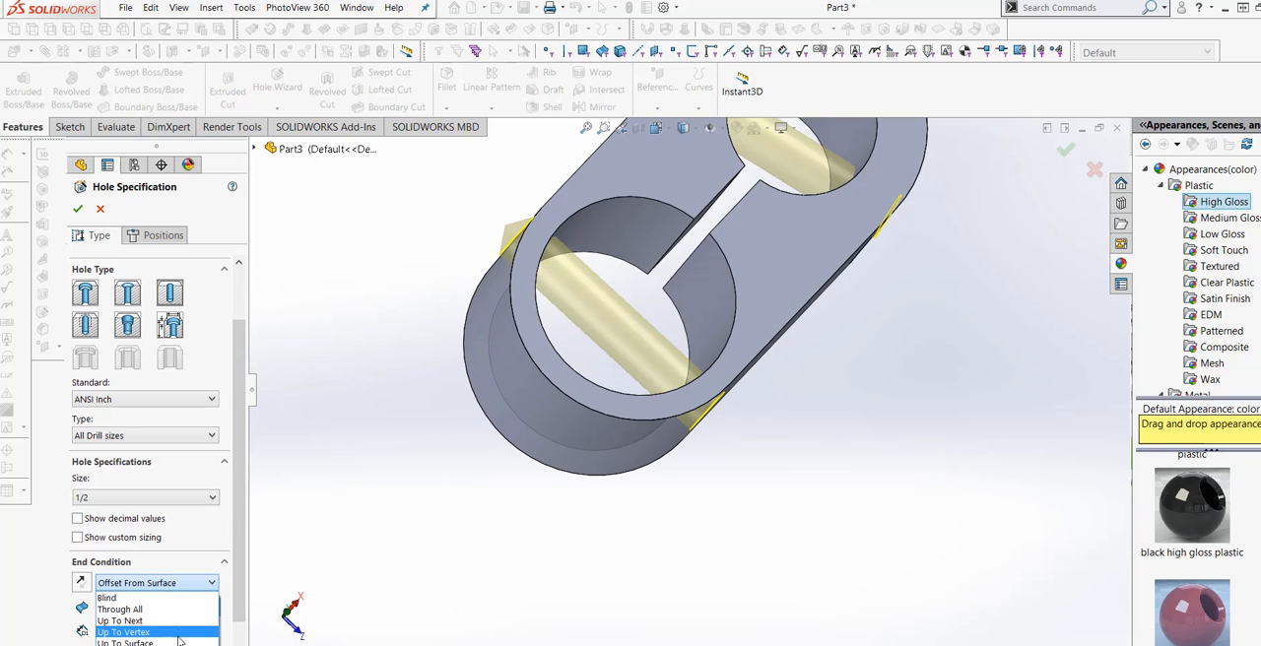
left_click(181, 643)
middle_click_drag(531, 558, 513, 516)
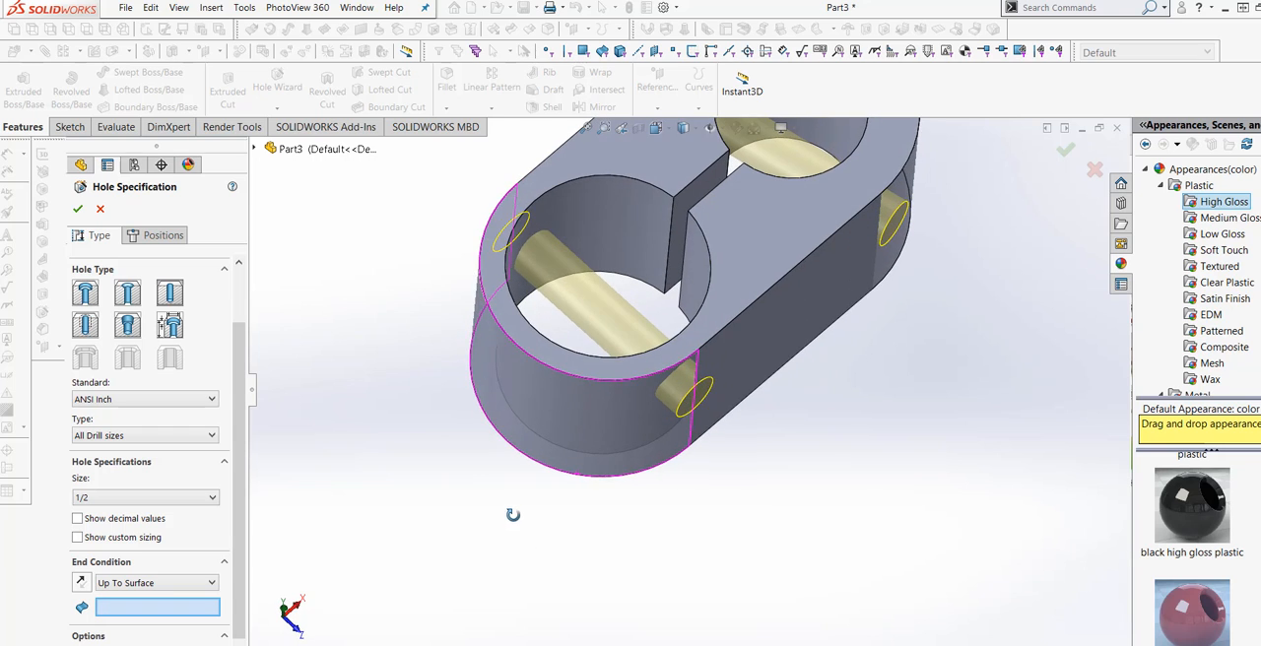
left_click(770, 370)
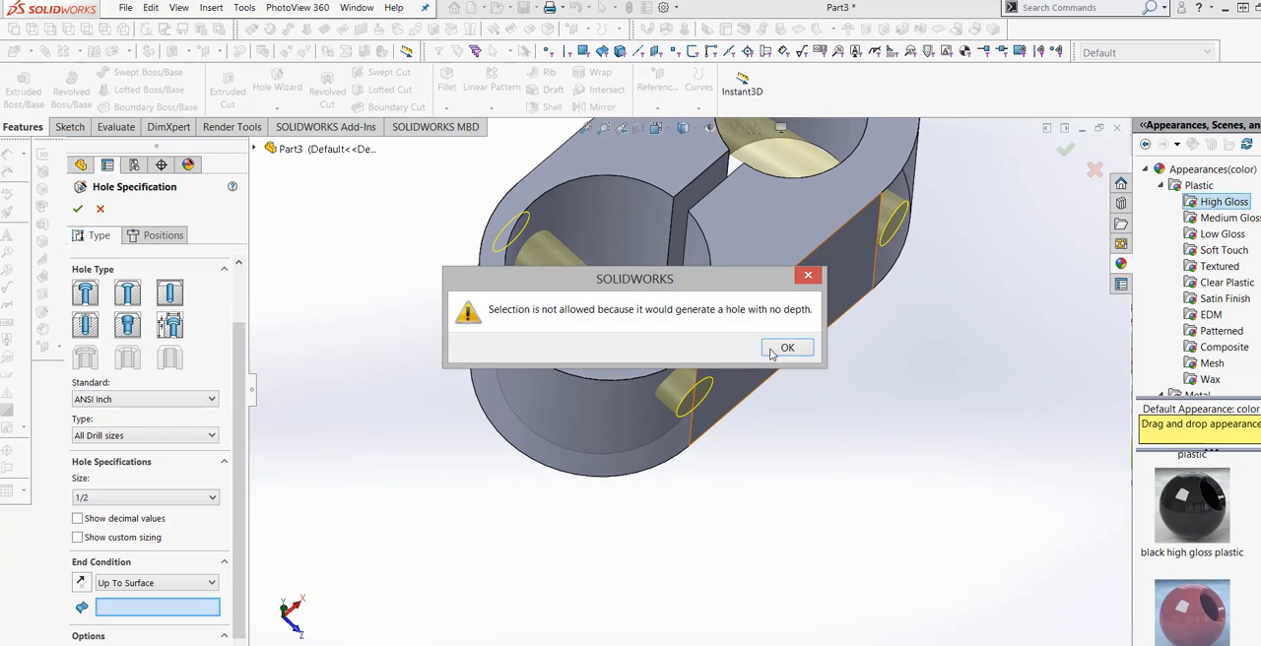
left_click(772, 353)
middle_click_drag(541, 470, 607, 225)
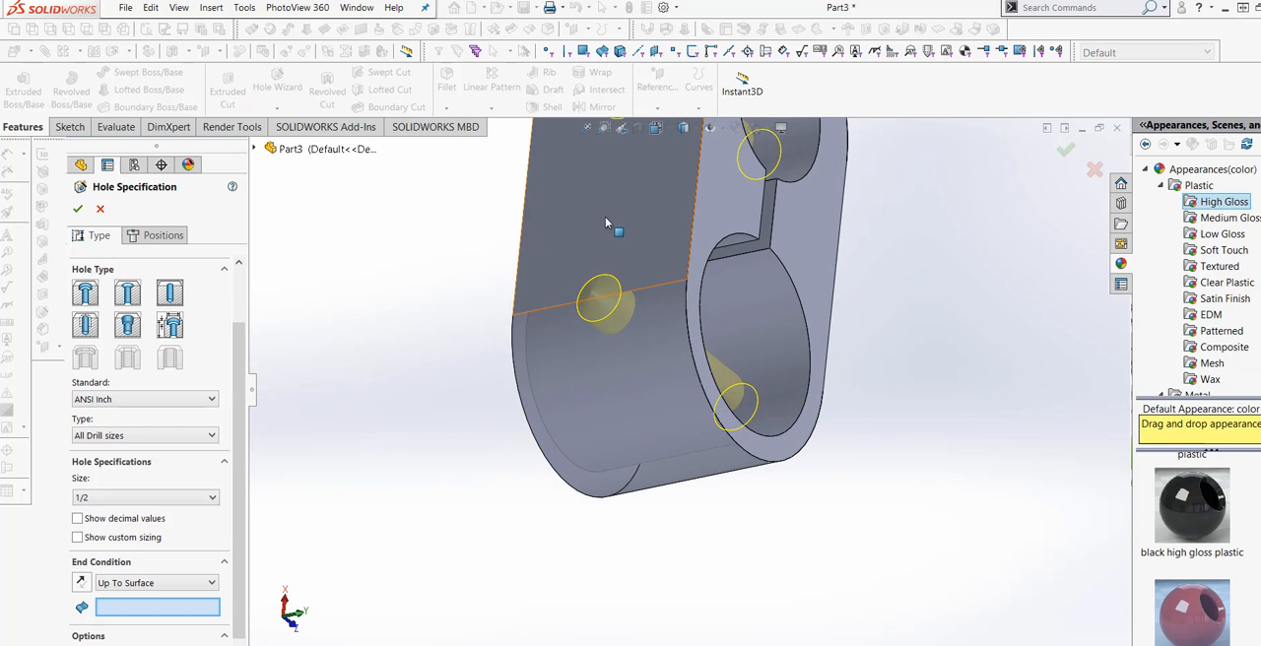
left_click(605, 223)
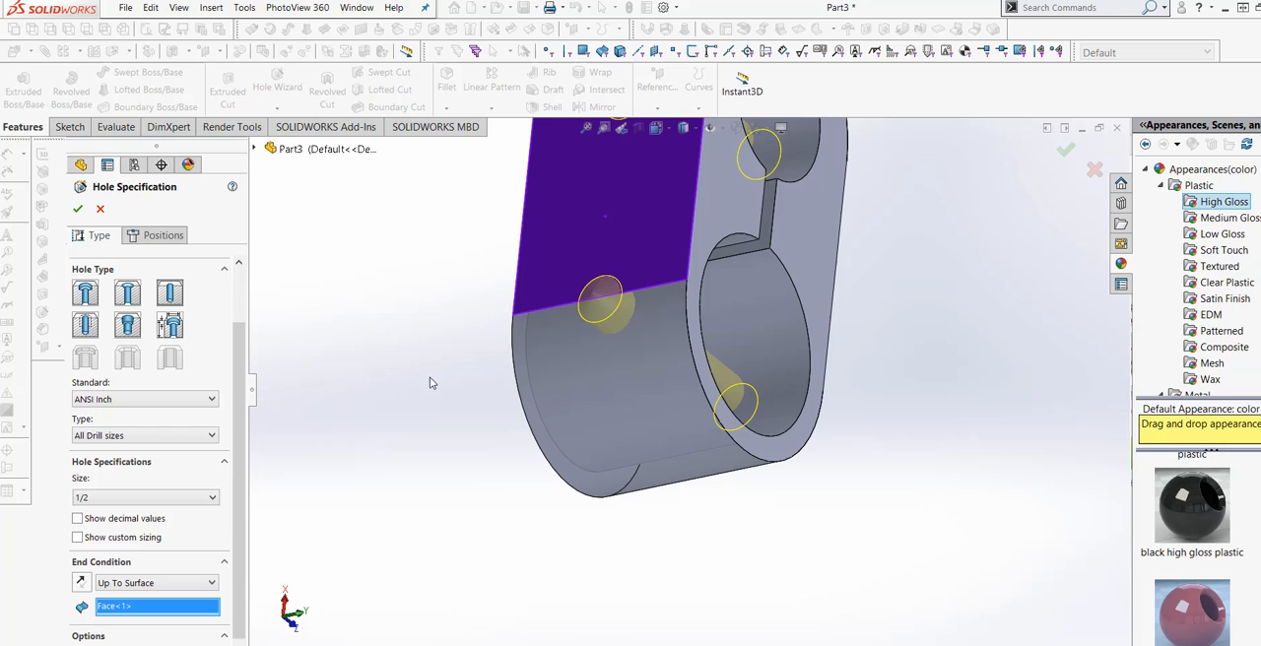
left_click(77, 209)
Start a new sketch on the body's flat side face where one of the holes is only half cut through.
middle_click_drag(690, 546, 506, 354)
scroll(723, 399, "down", 5)
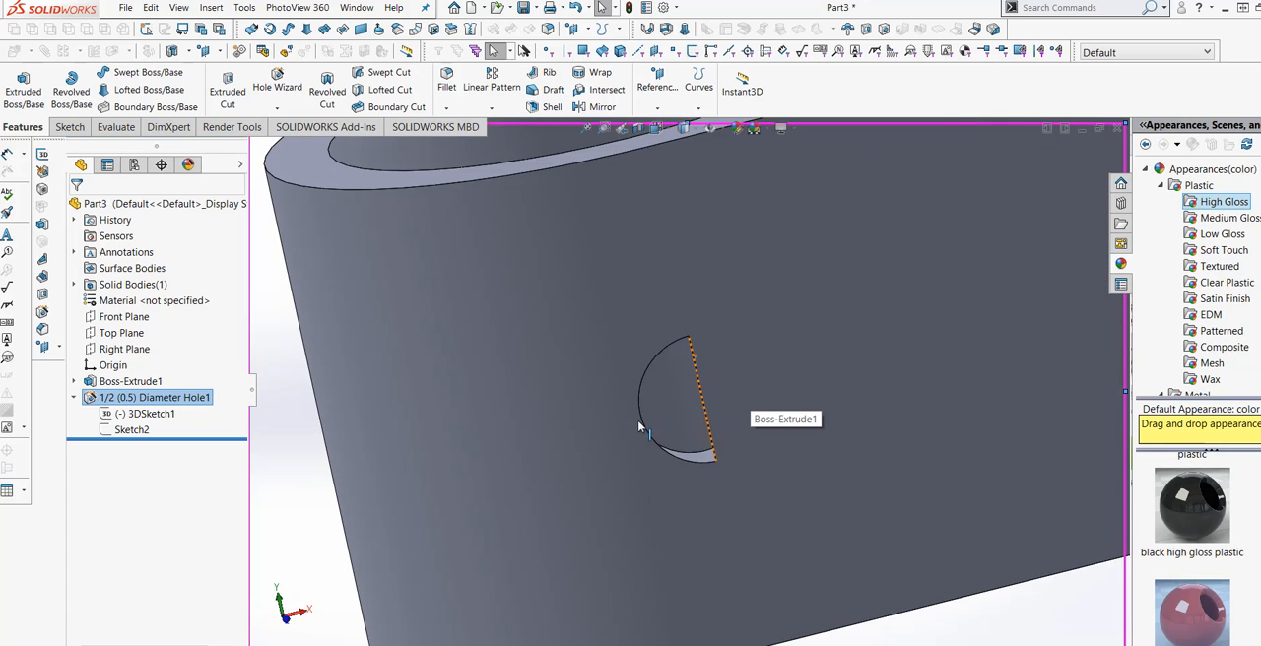
scroll(638, 432, "up", 5)
left_click(636, 448)
right_click(637, 445)
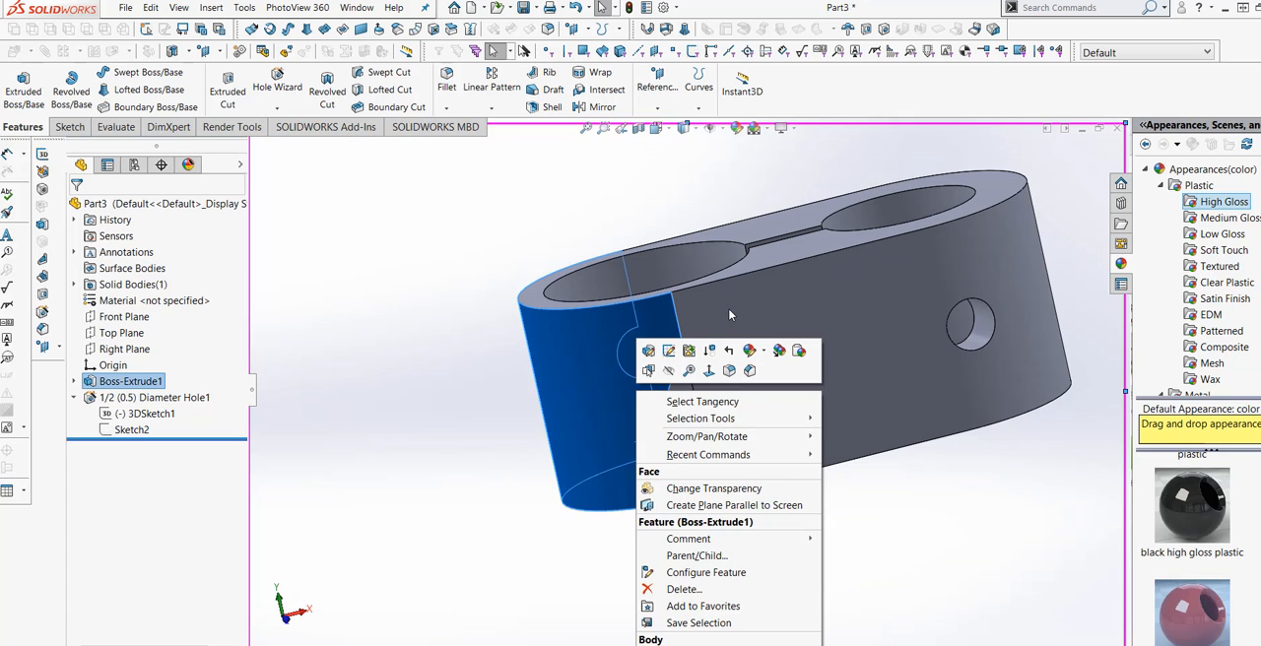
left_click(727, 332)
right_click(727, 332)
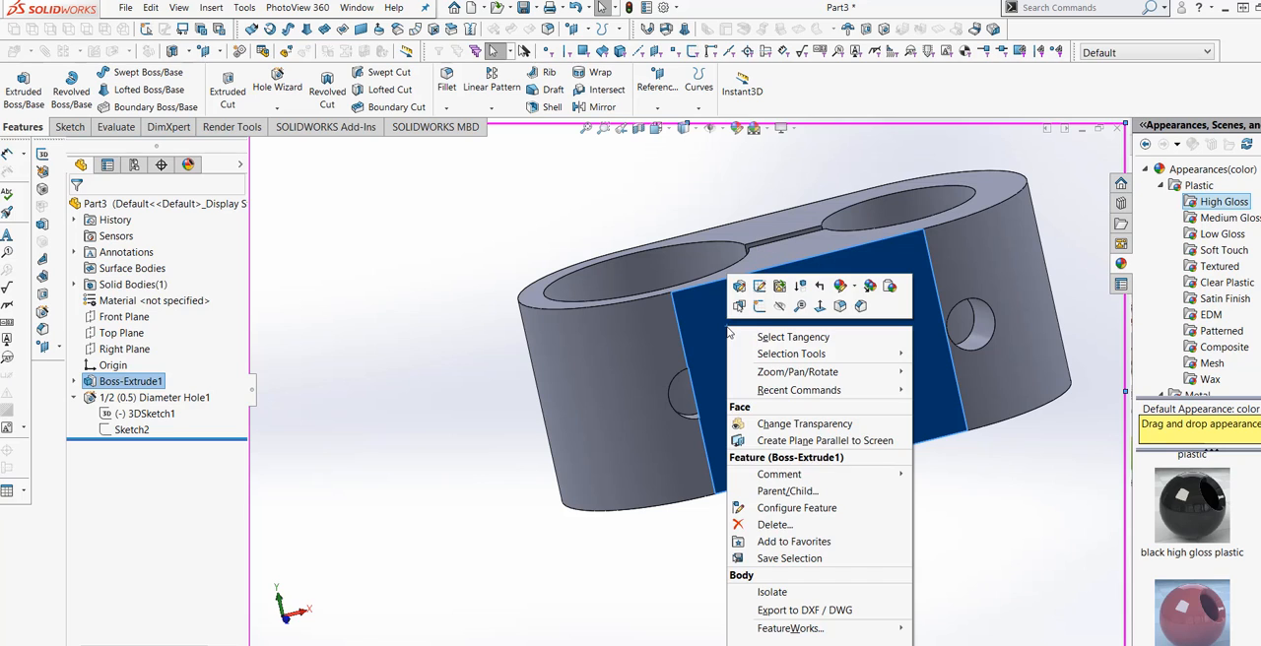
left_click(821, 309)
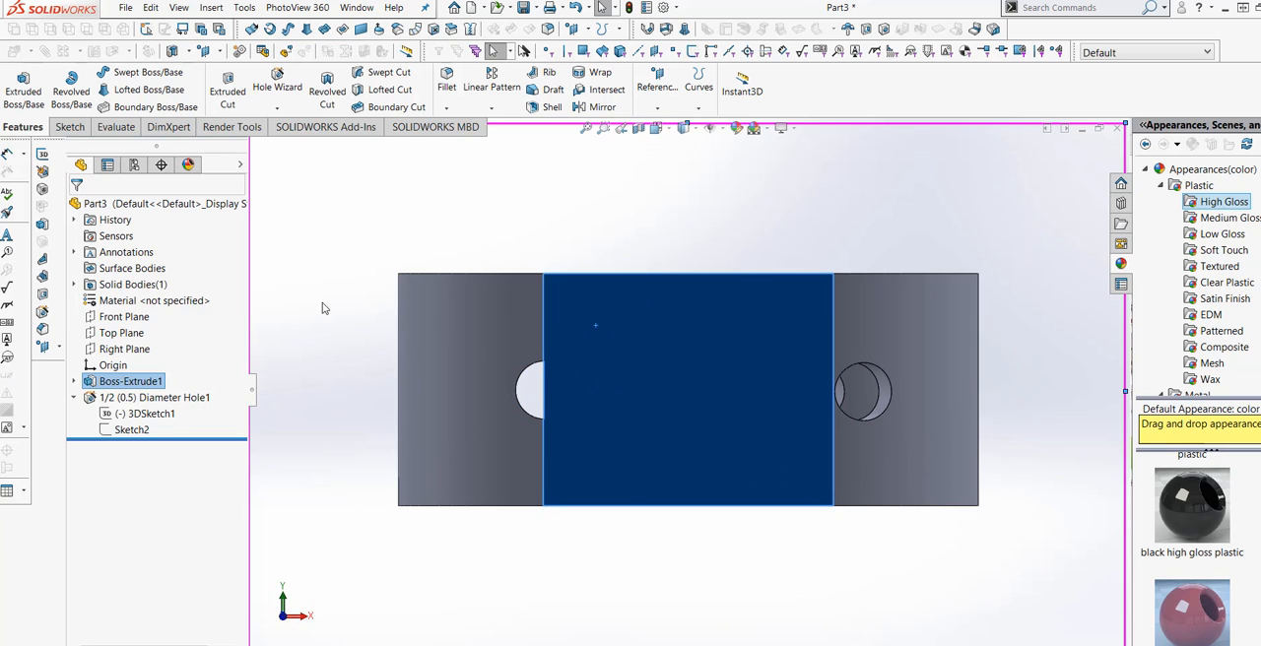
left_click(279, 235)
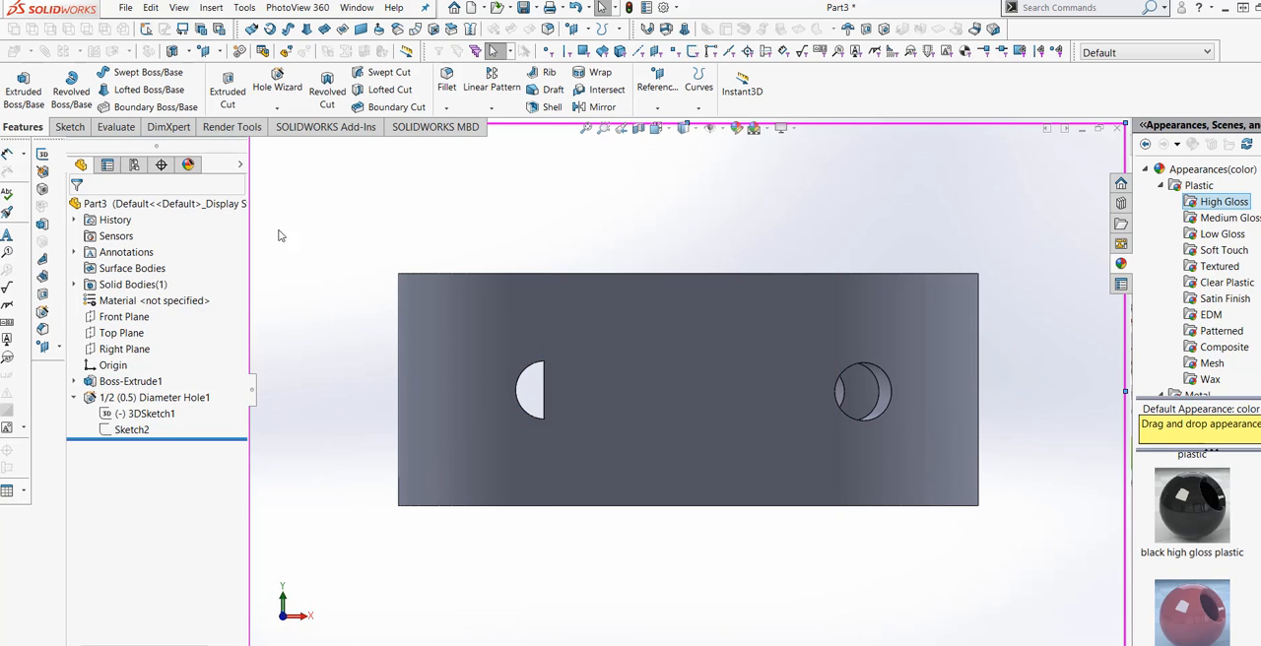
left_click(69, 126)
left_click(16, 84)
left_click(522, 409)
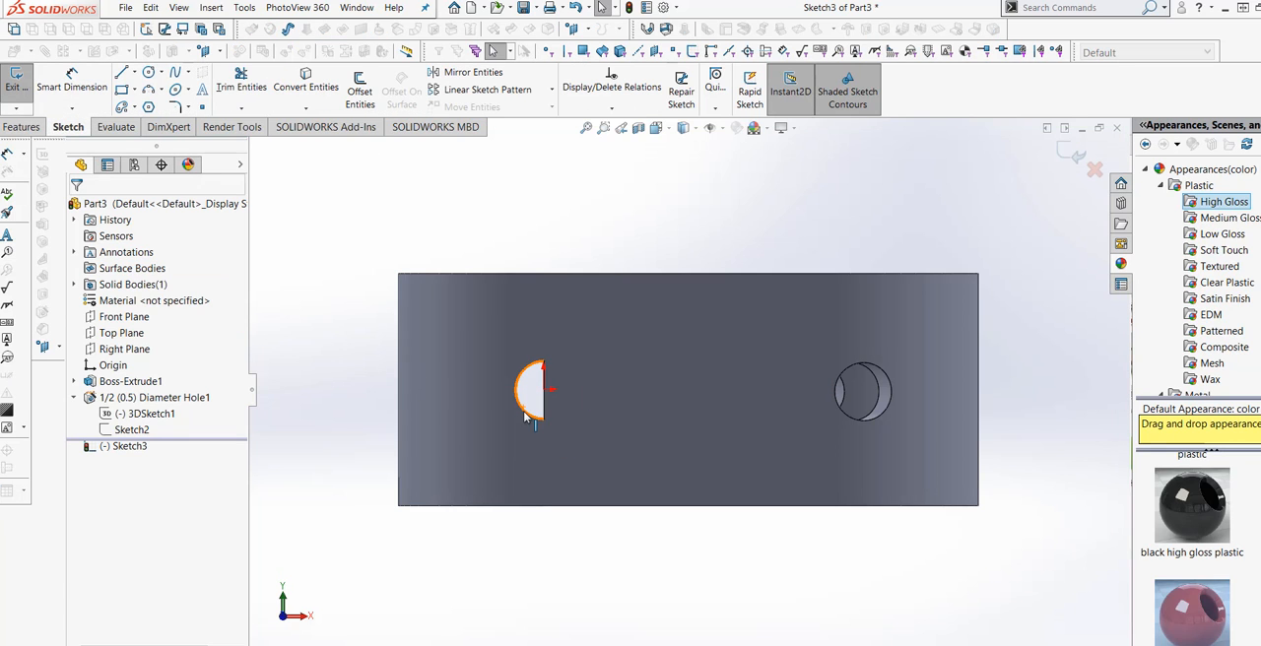
Try to convert the curved edge of the half-cut hole into a sketch entity.
left_click(526, 416)
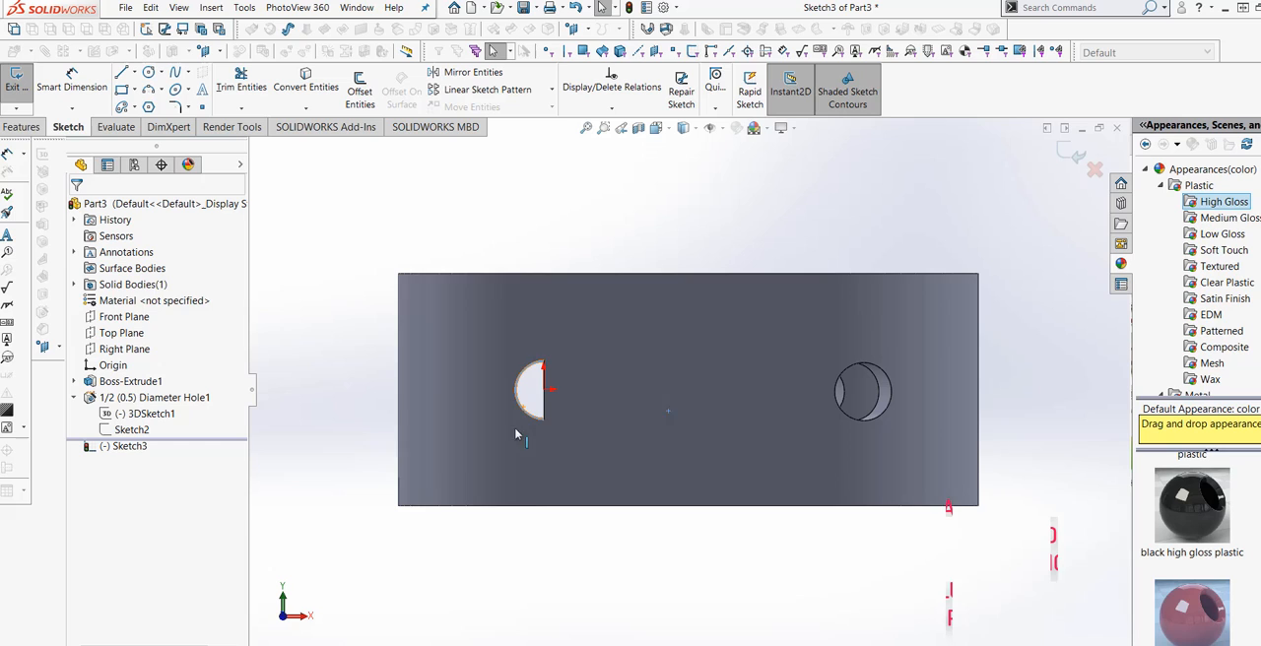
left_click(306, 87)
scroll(533, 434, "down", 2)
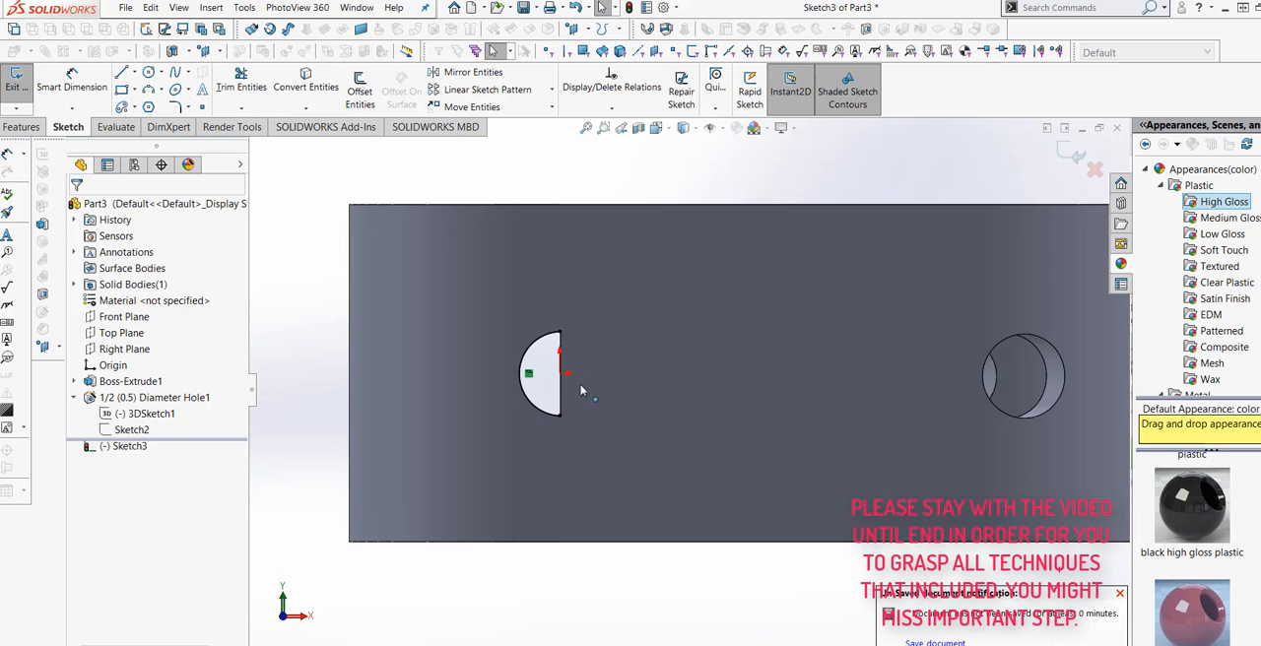
scroll(587, 387, "down", 2)
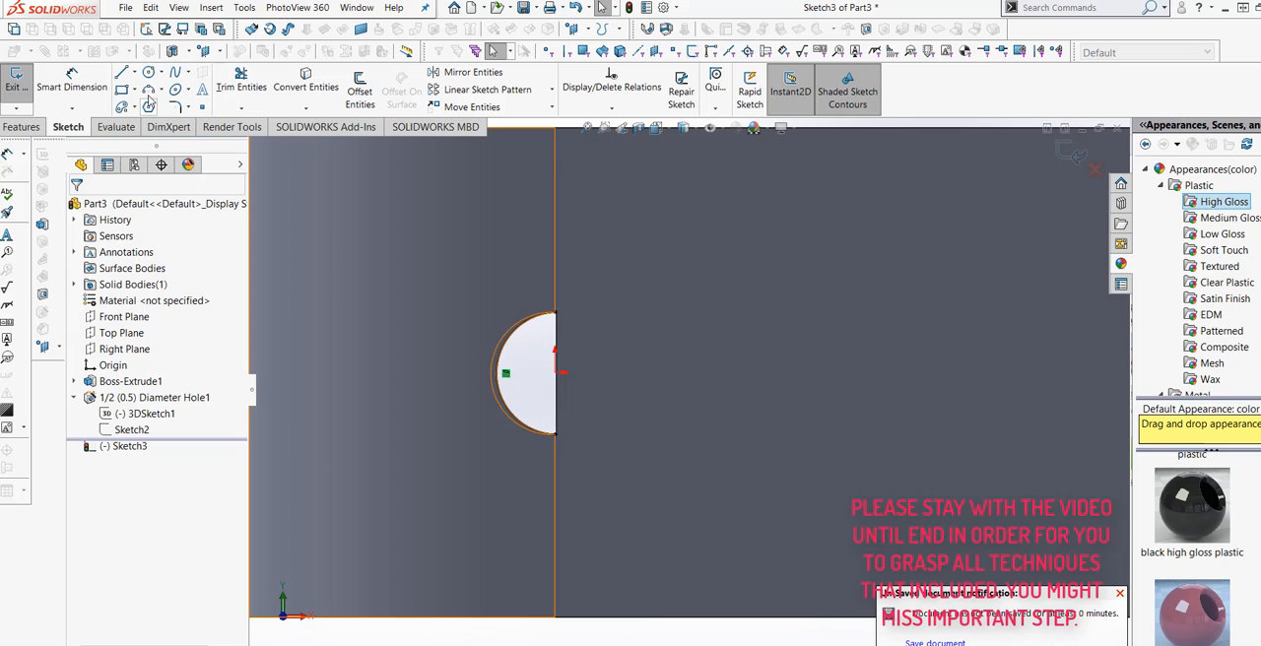
Delete the converted spline along the half-cut hole's edge from the sketch.
right_click(499, 343)
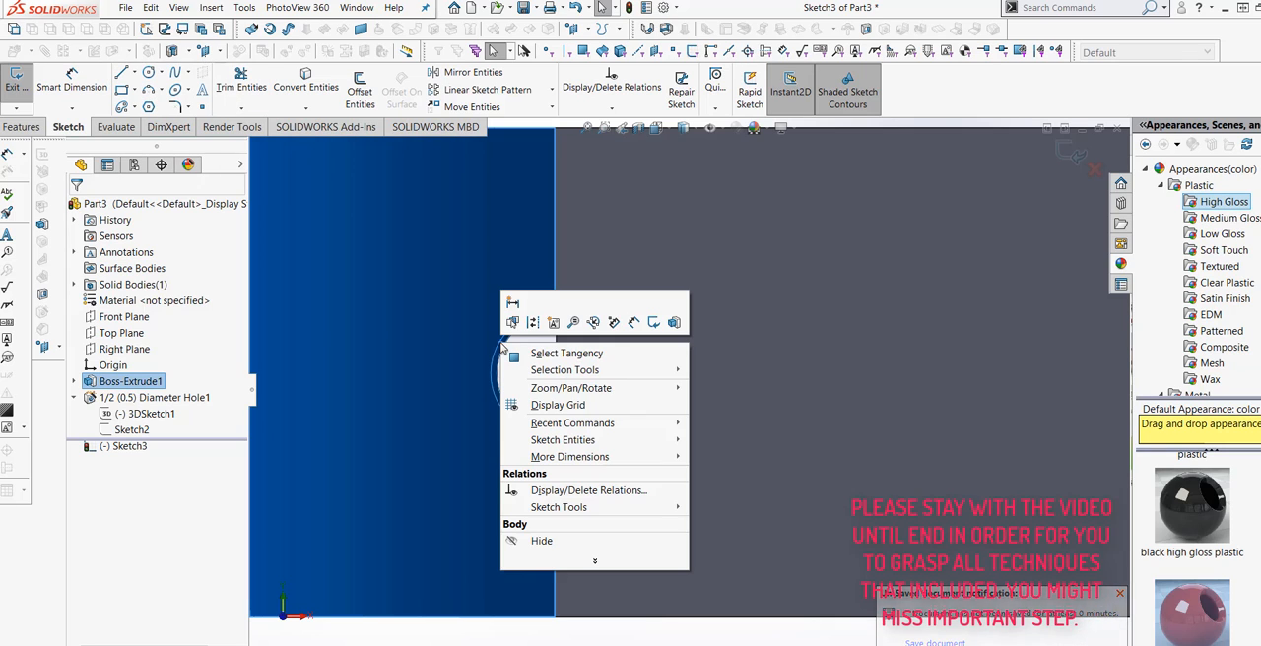
left_click(540, 353)
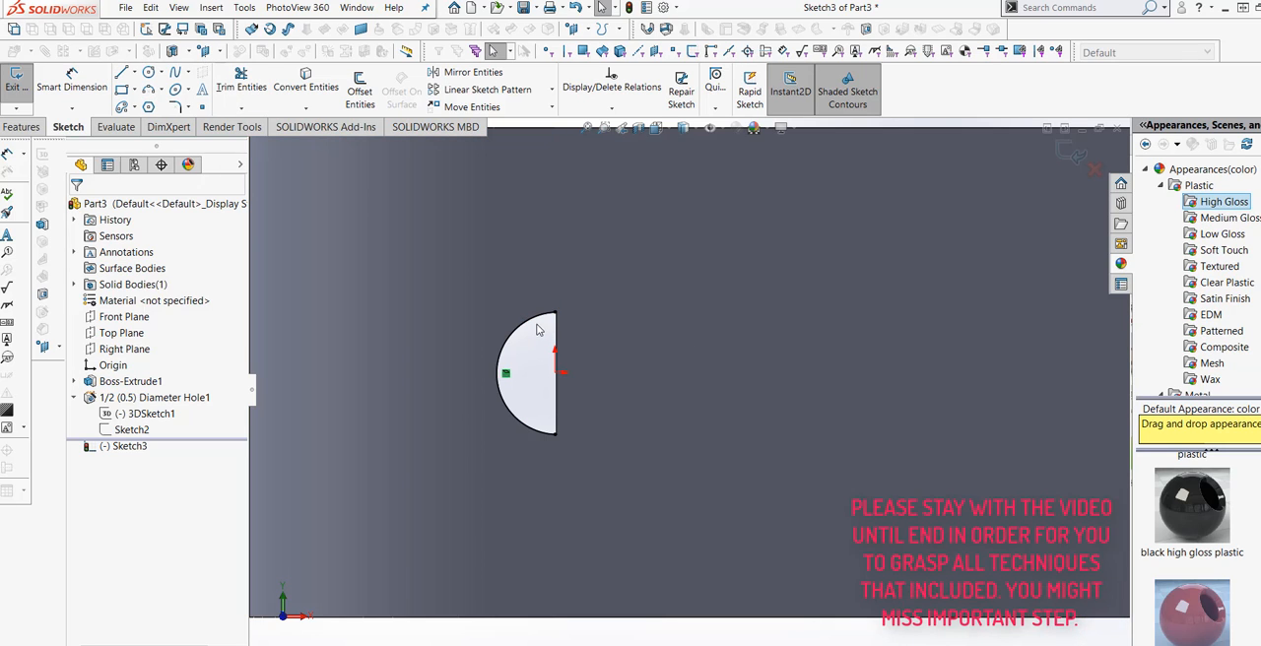
right_click(538, 326)
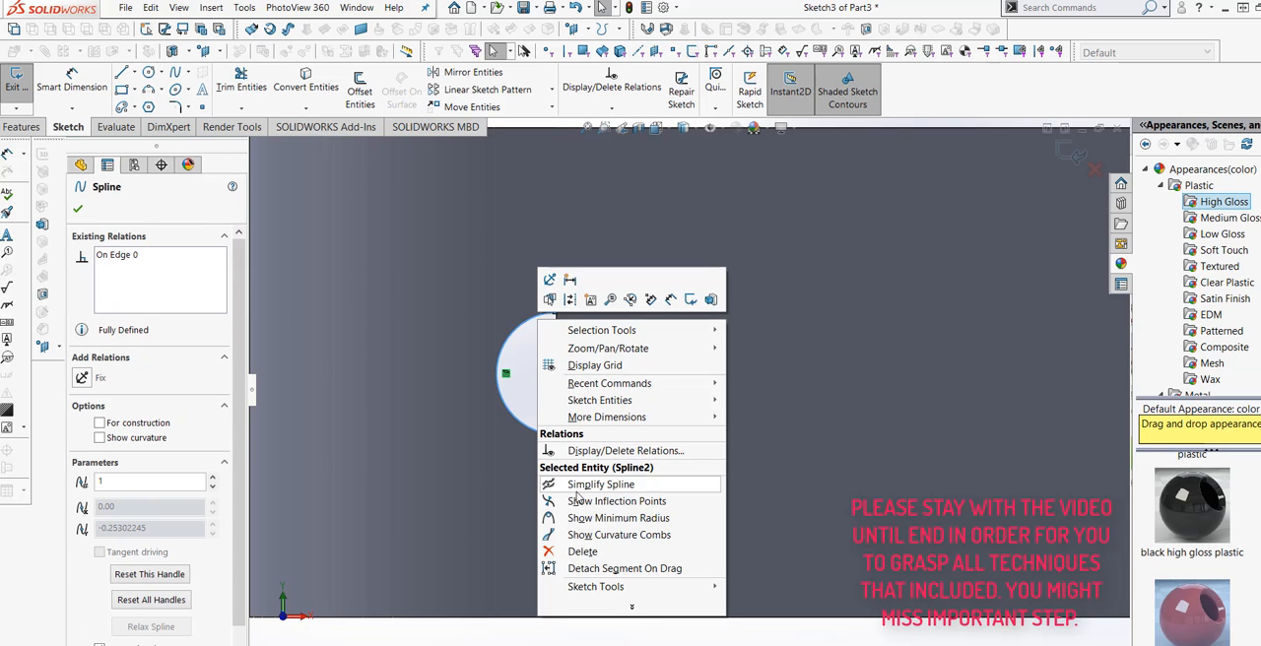
left_click(575, 551)
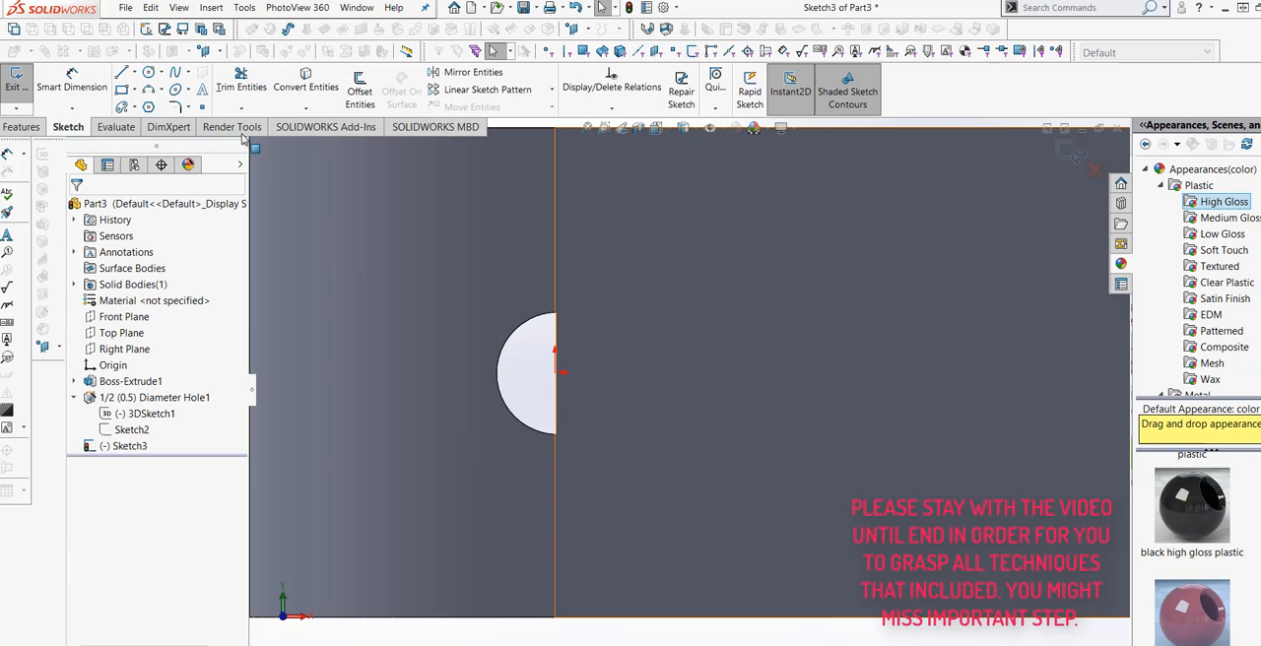
Draw a circle centred on the sketch origin and reaching the end of the half-cut hole's edge, about 0.25 in radius.
left_click(148, 74)
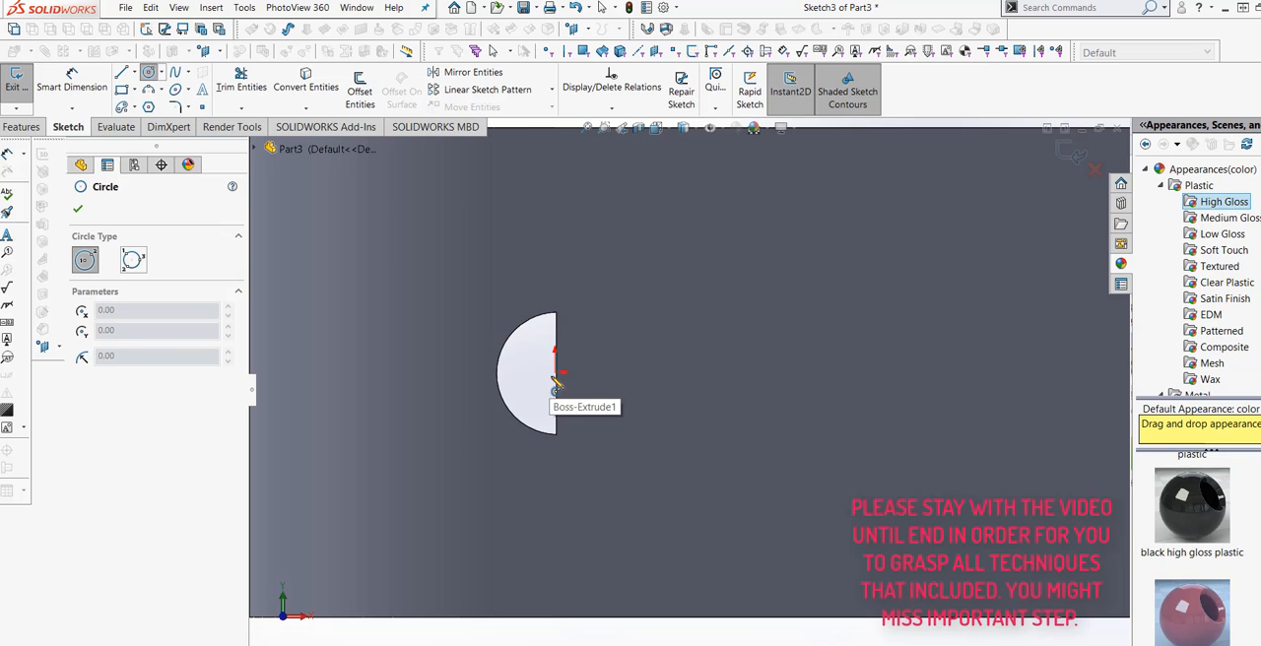
left_click(556, 374)
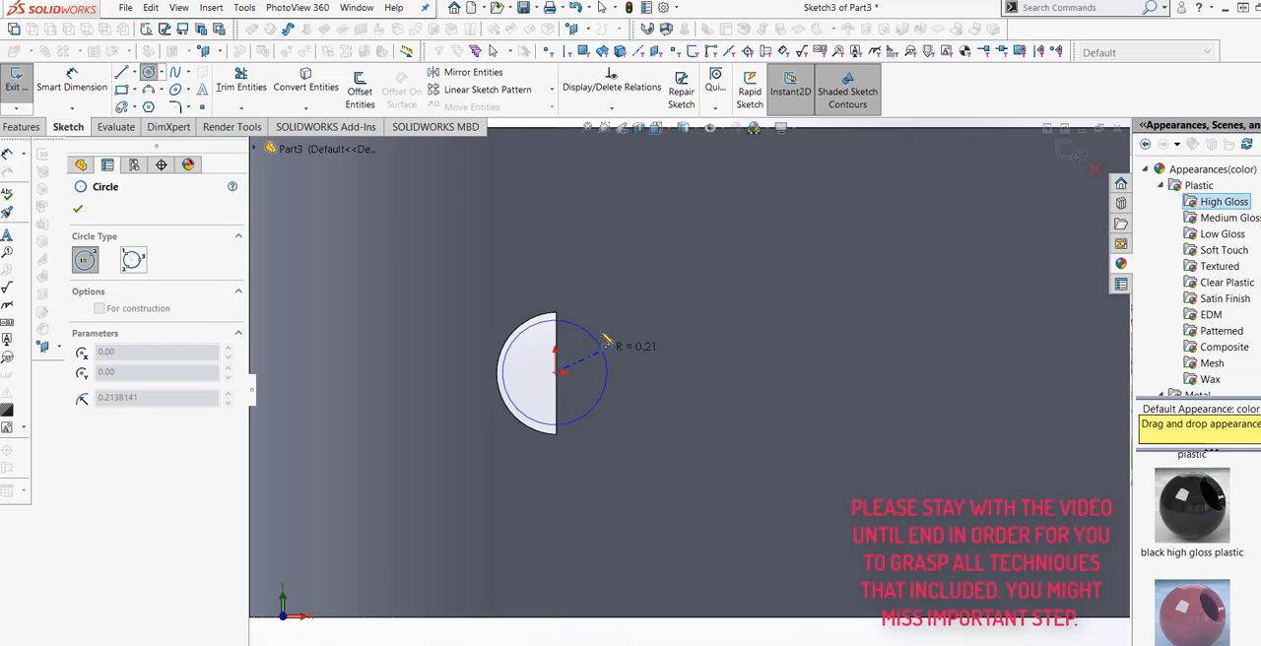
left_click(556, 313)
scroll(556, 373, "up", 2)
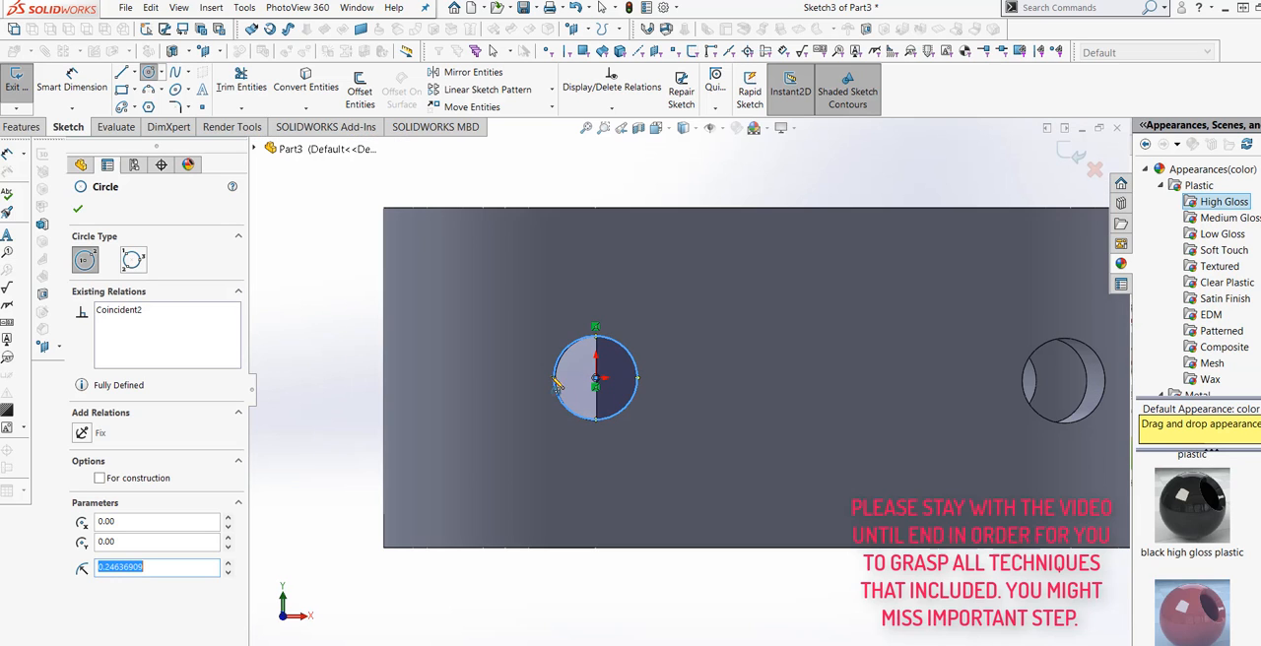
left_click(78, 208)
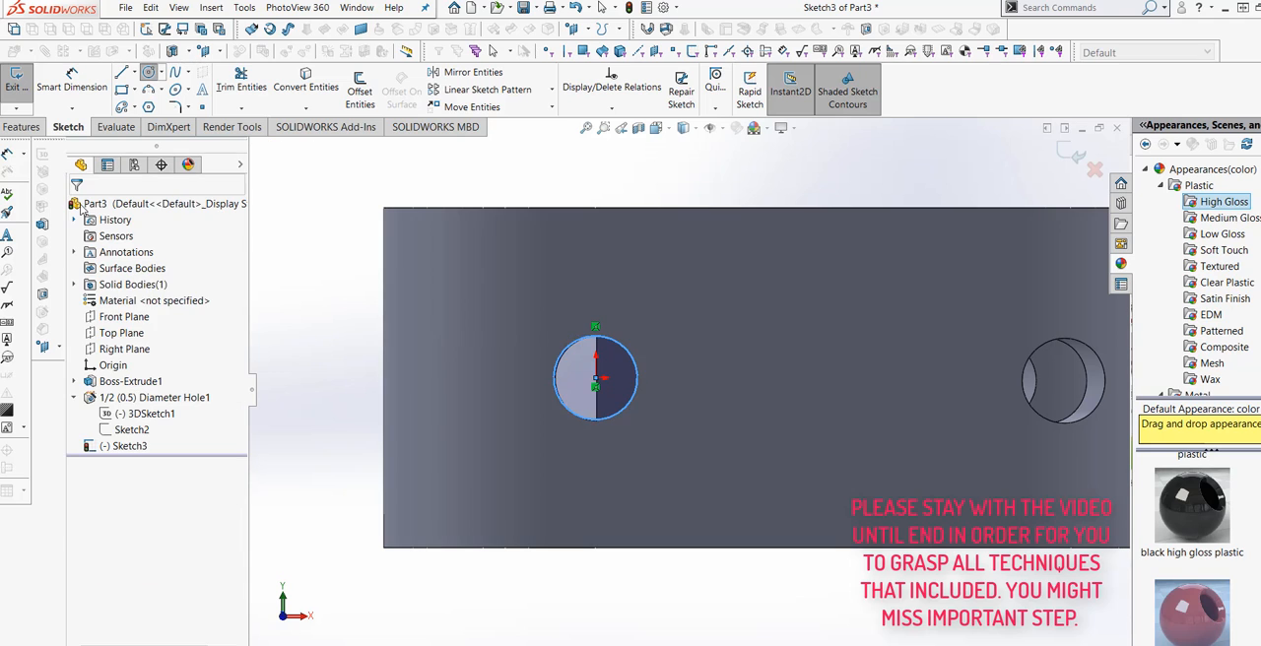
Extrude-cut the circle from the sketch plane with a Blind depth of 2.00 in.
left_click(35, 124)
left_click(228, 91)
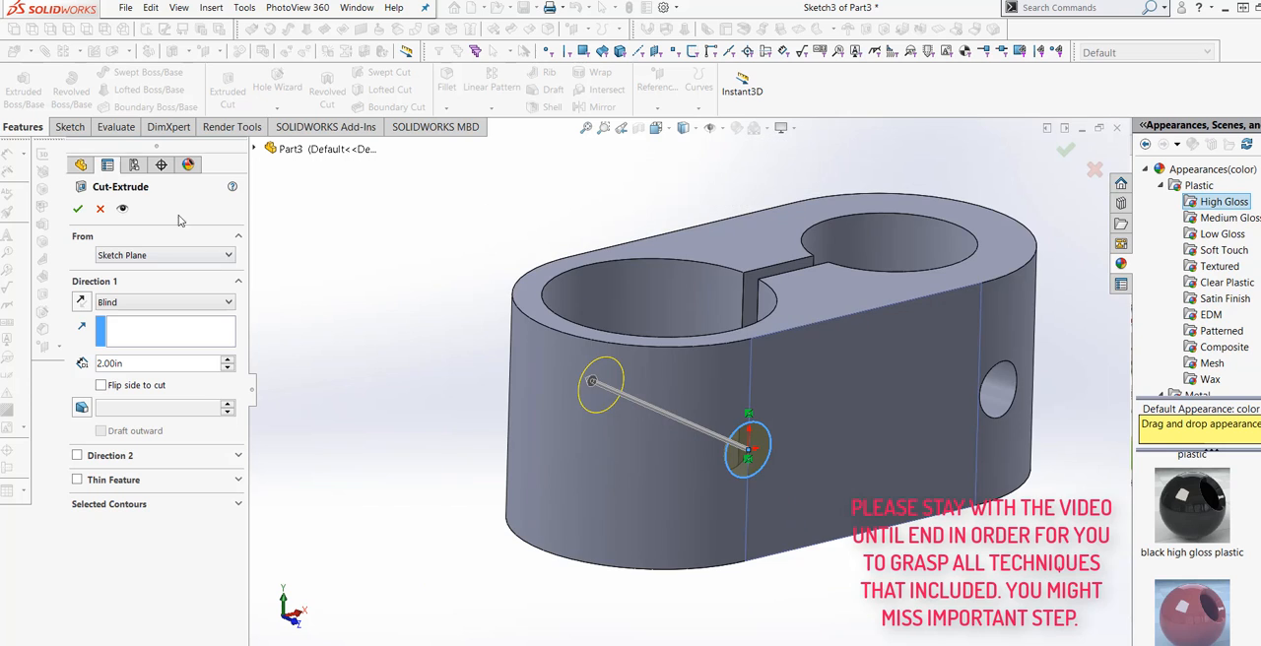
key("Return")
Examine the cut hole, the bores and the side holes from several directions.
mouse_move(524, 398)
middle_mouse_down()
mouse_move(472, 478)
mouse_move(518, 410)
middle_mouse_up()
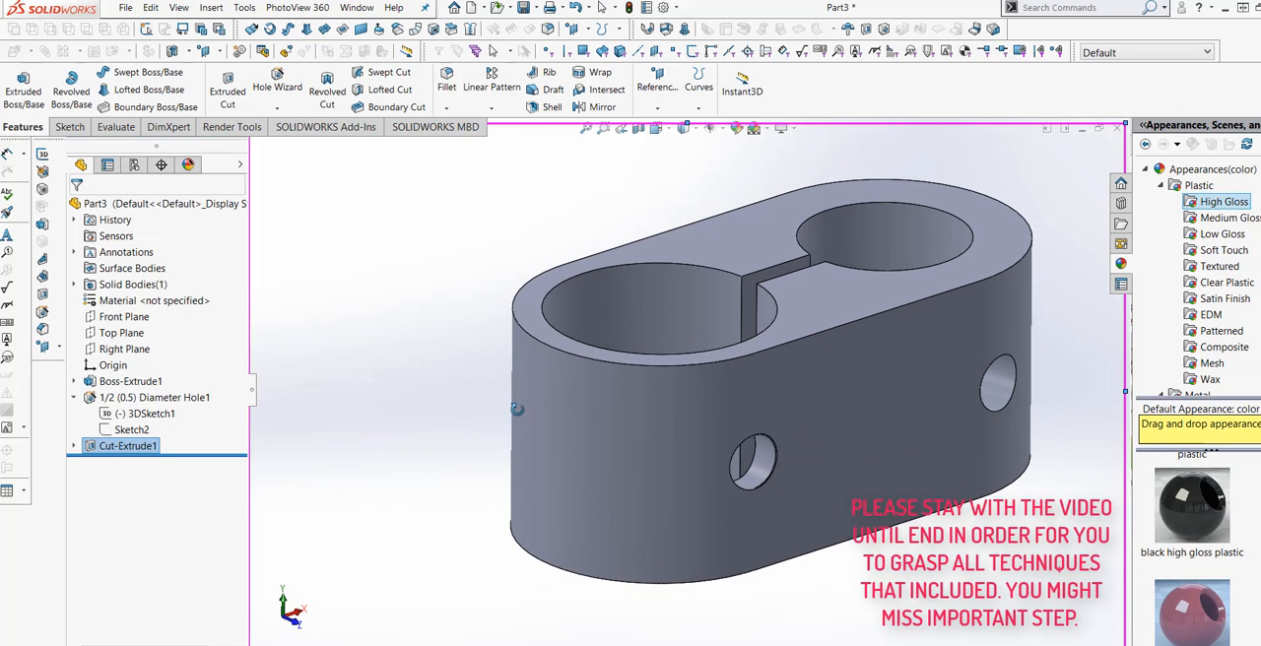
scroll(771, 451, "down", 4)
scroll(810, 481, "down", 2)
scroll(762, 497, "up", 7)
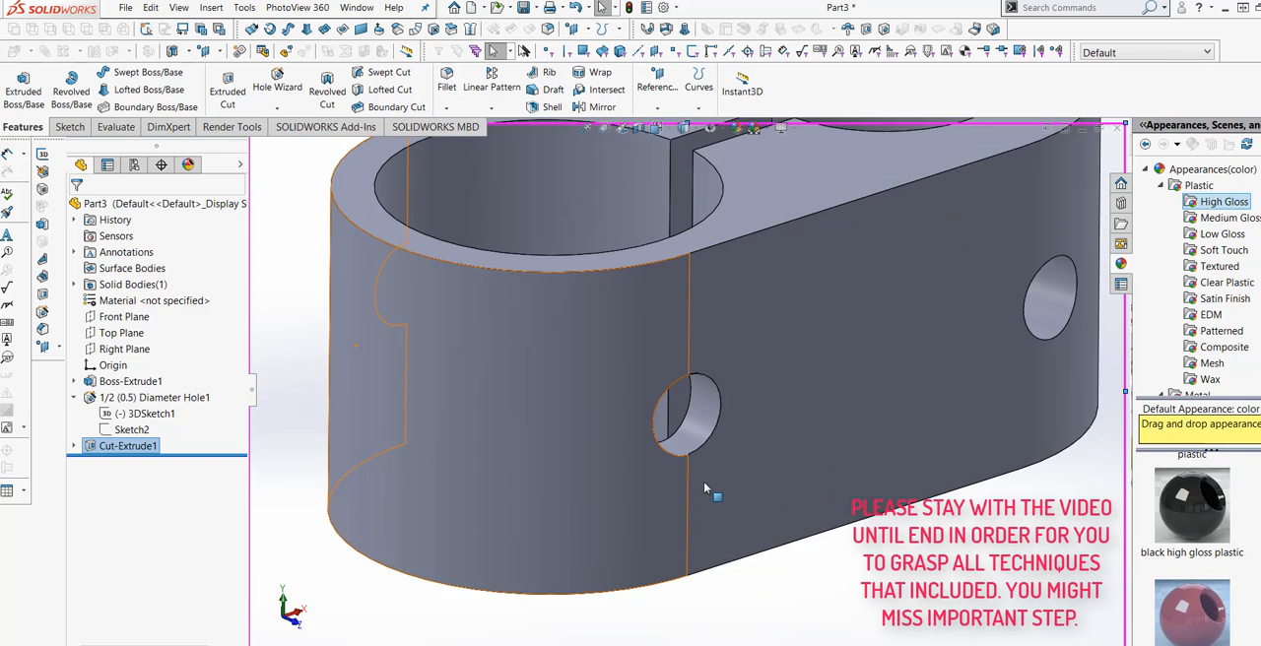
middle_click_drag(758, 534, 751, 575)
scroll(770, 488, "up", 3)
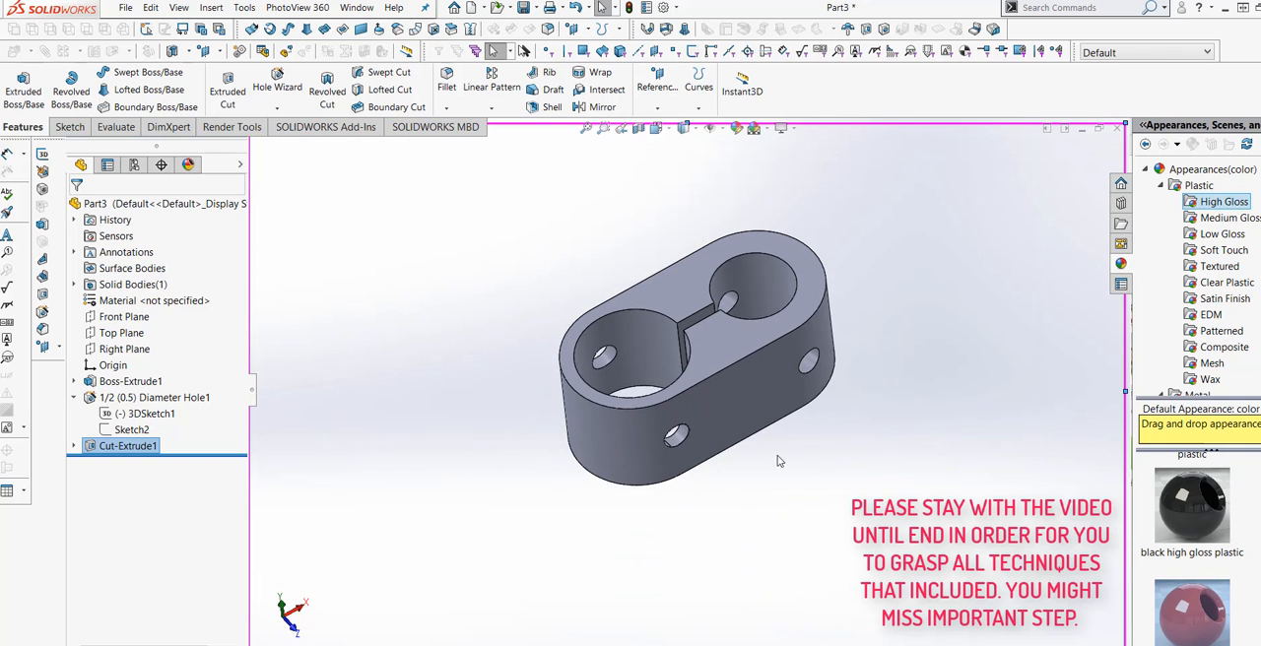
middle_click_drag(779, 459, 678, 519)
scroll(676, 403, "down", 4)
scroll(655, 468, "up", 3)
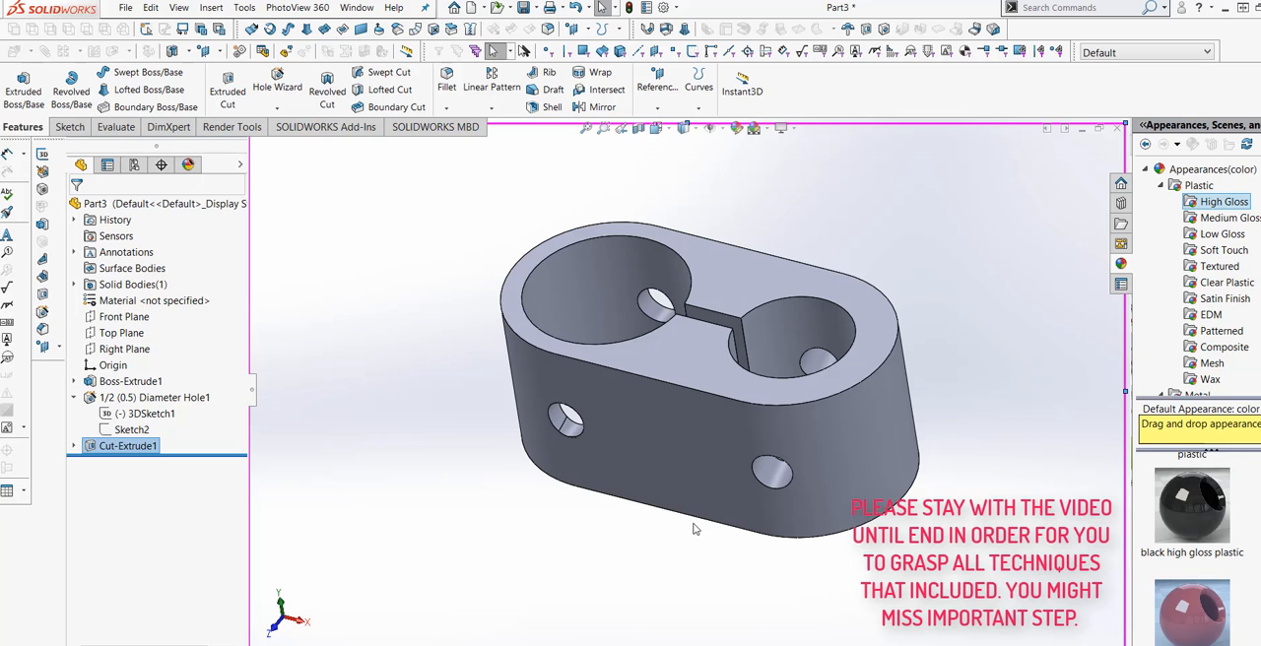
Create a reference plane midway between the two parallel end faces where the large bores open.
left_click(657, 110)
left_click(662, 122)
left_click(676, 345)
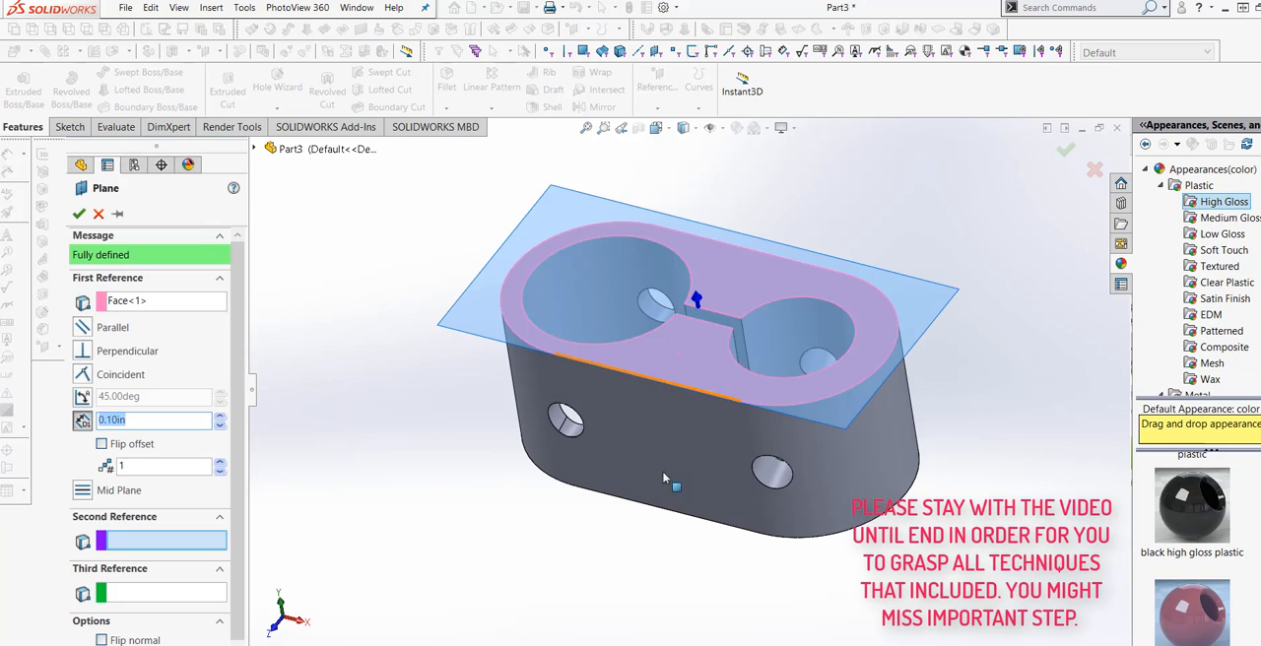
middle_click_drag(664, 479, 705, 415)
left_click(707, 413)
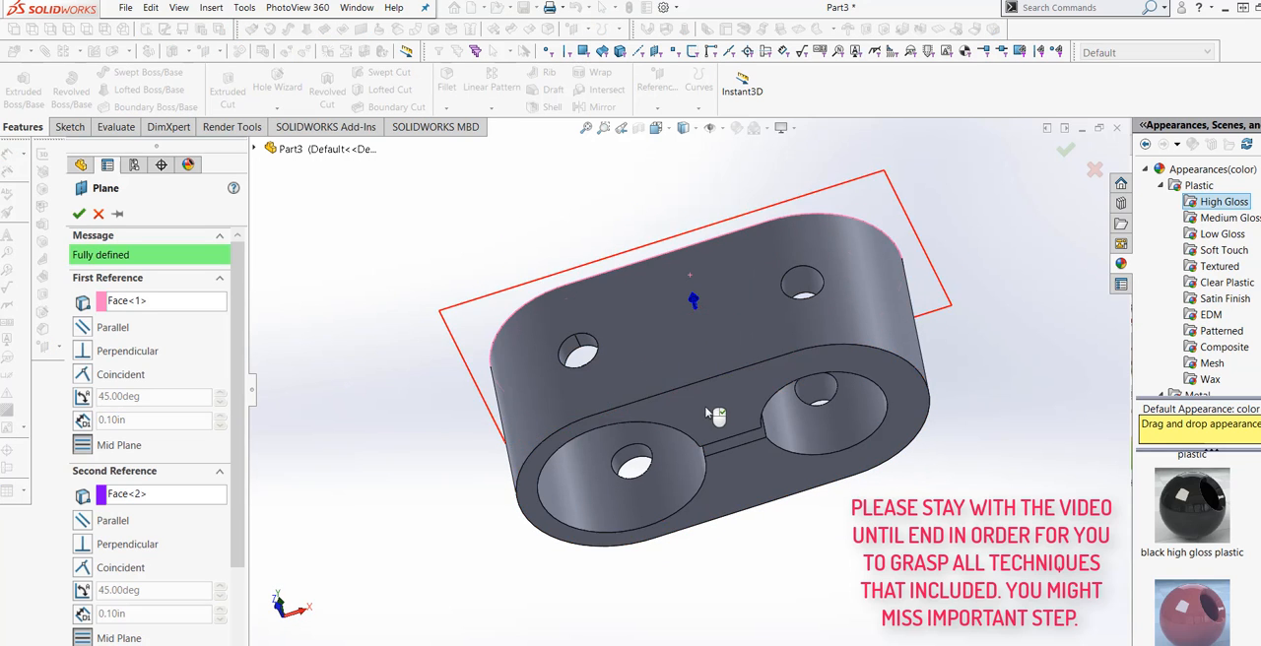
middle_click_drag(566, 218, 527, 303)
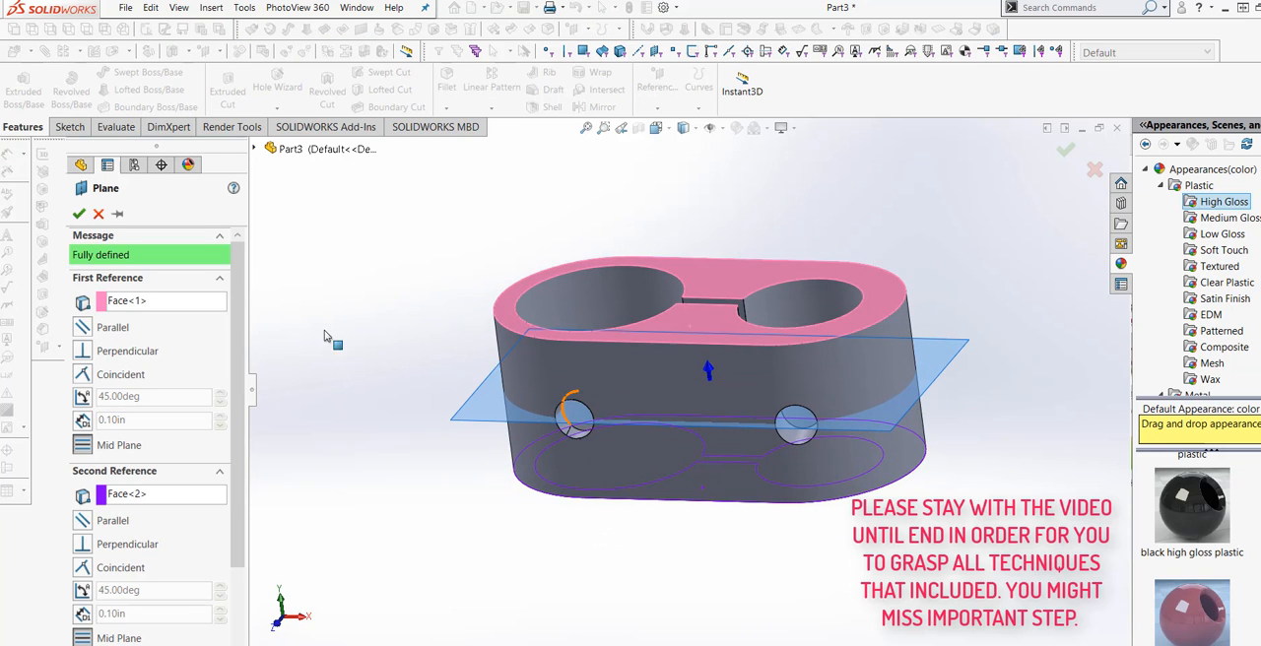
left_click(79, 214)
Sketch a corner rectangle about 0.95 by 0.86 in on the mid plane, overlapping the rounded outer wall beside the smaller bore.
middle_click_drag(450, 424, 395, 489)
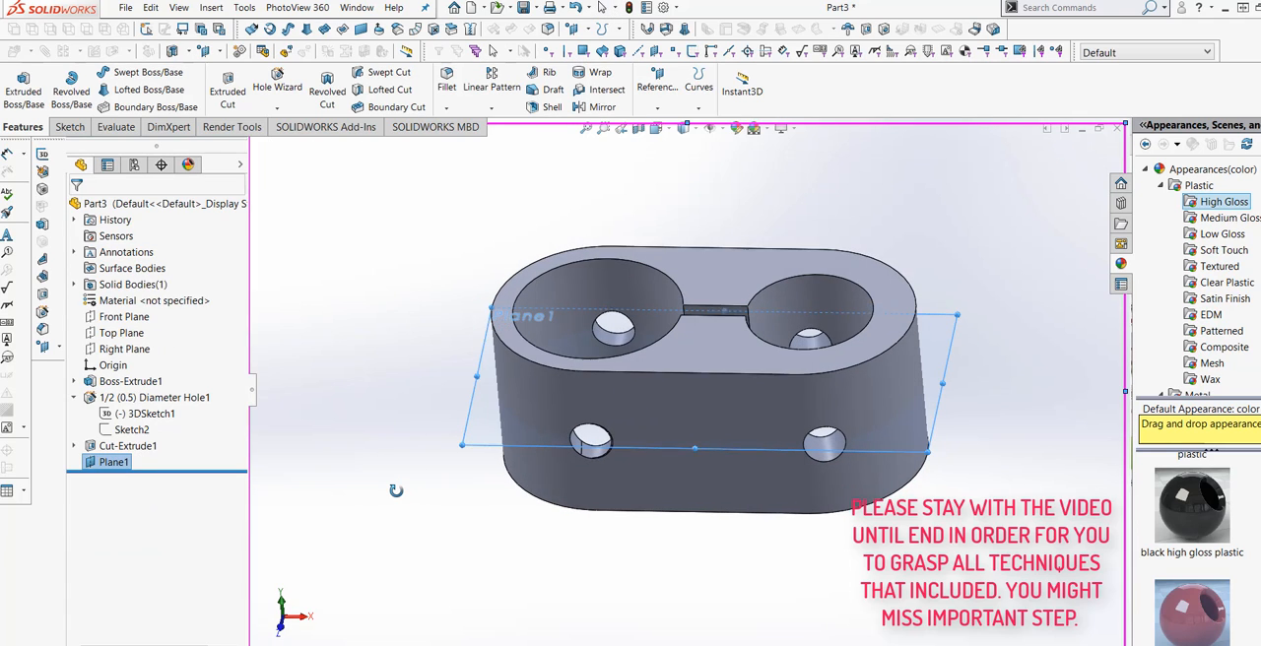
left_click(67, 128)
left_click(18, 87)
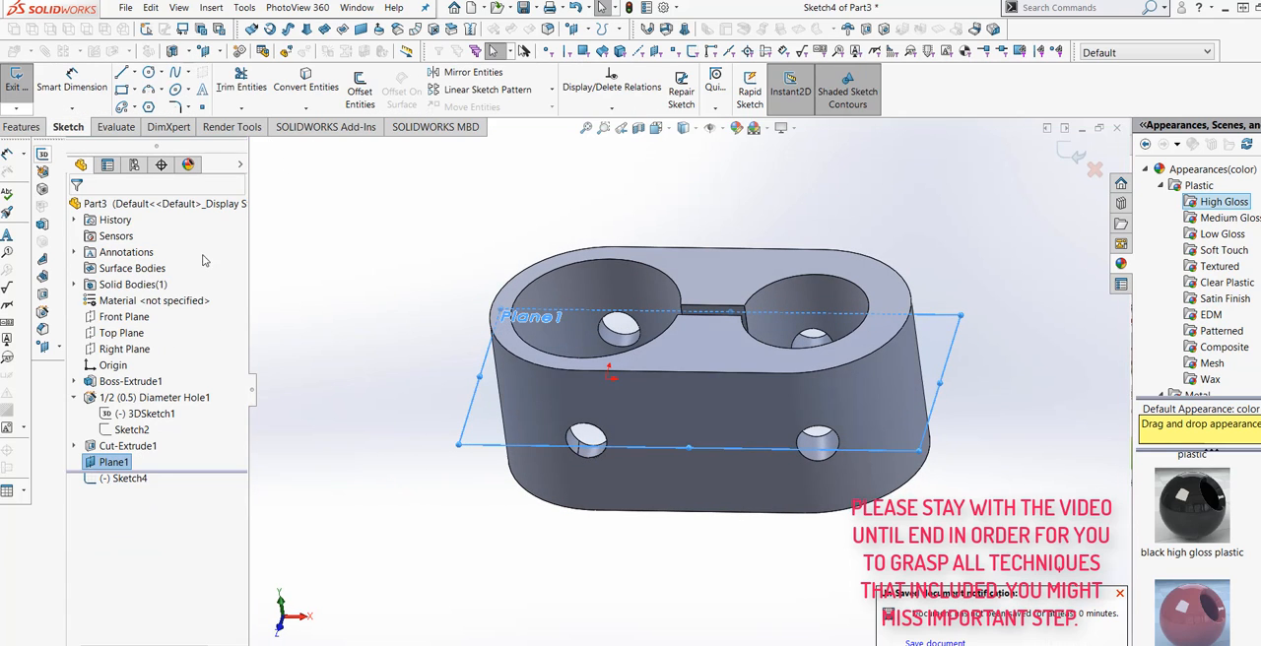
left_click(657, 129)
left_click(730, 208)
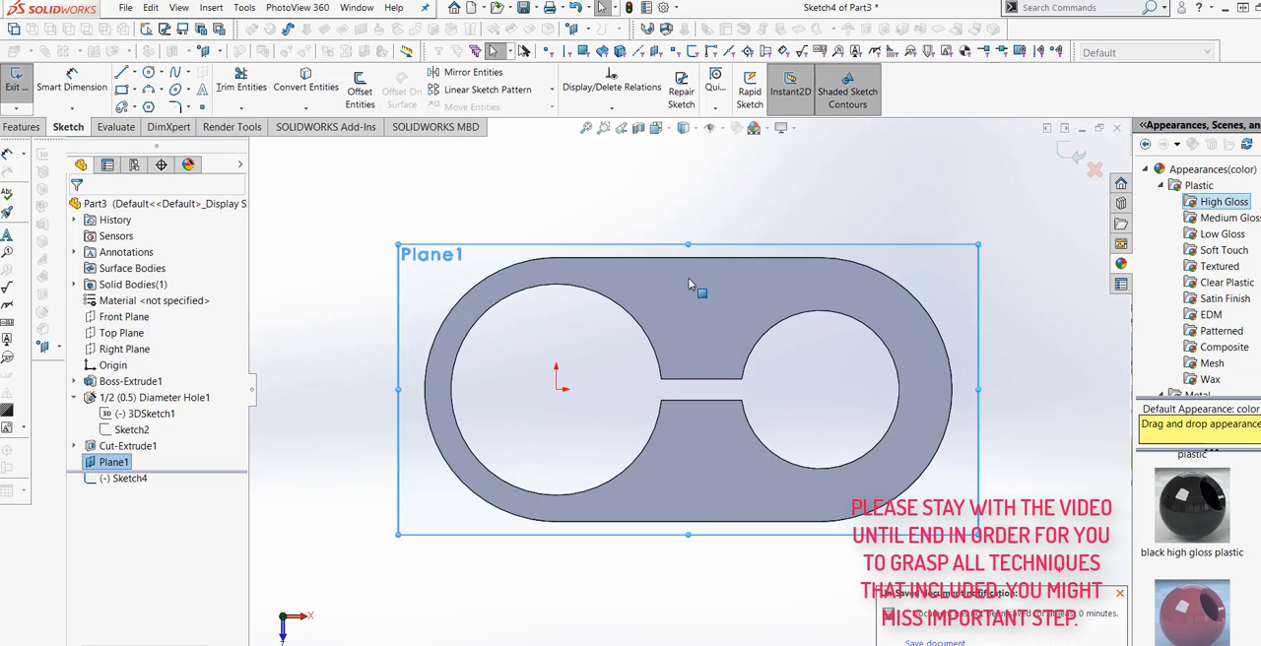
left_click(121, 90)
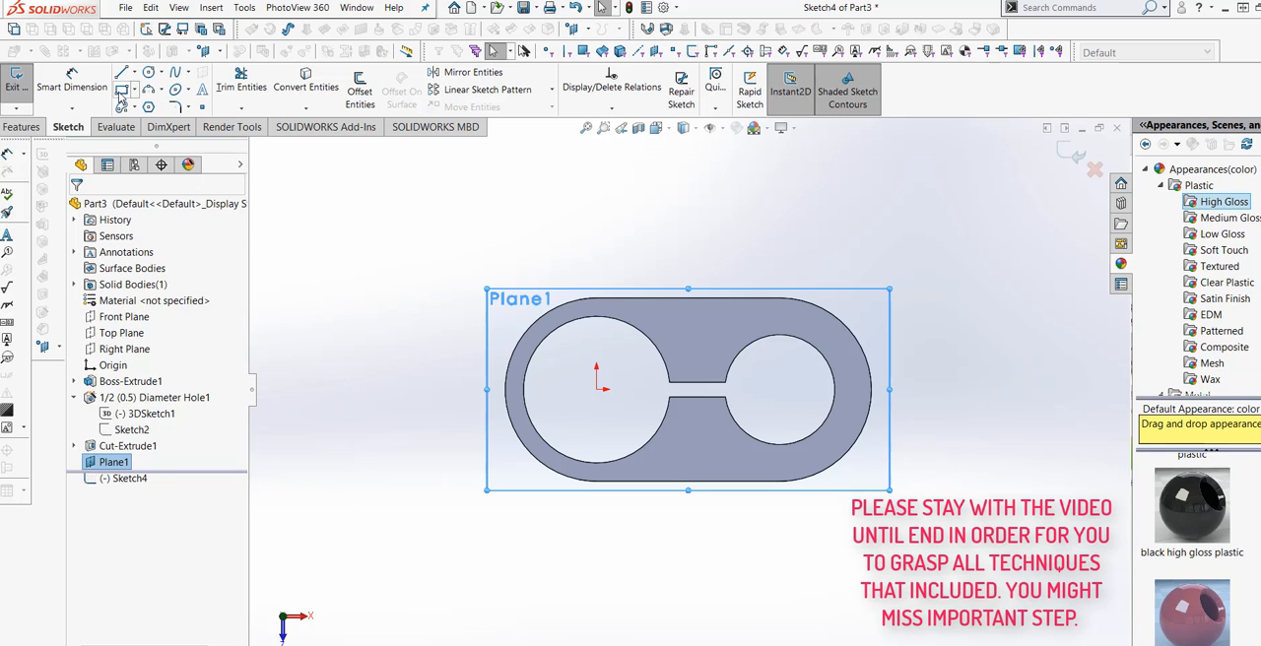
left_click(858, 360)
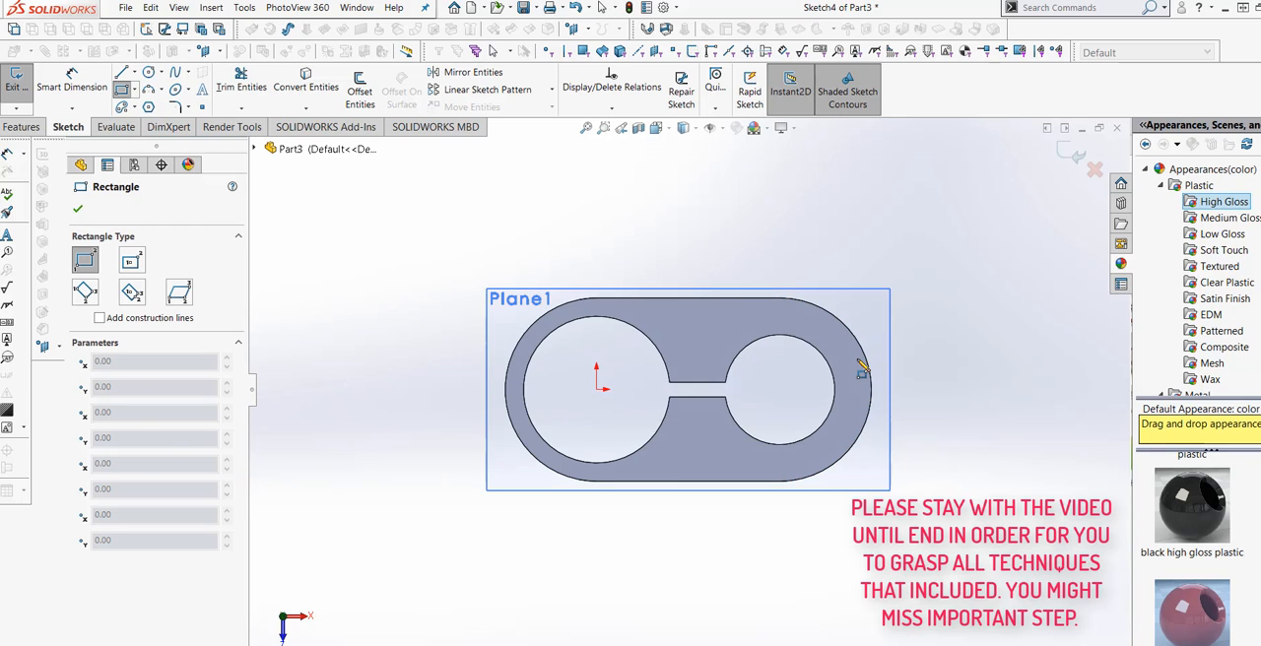
left_click(927, 423)
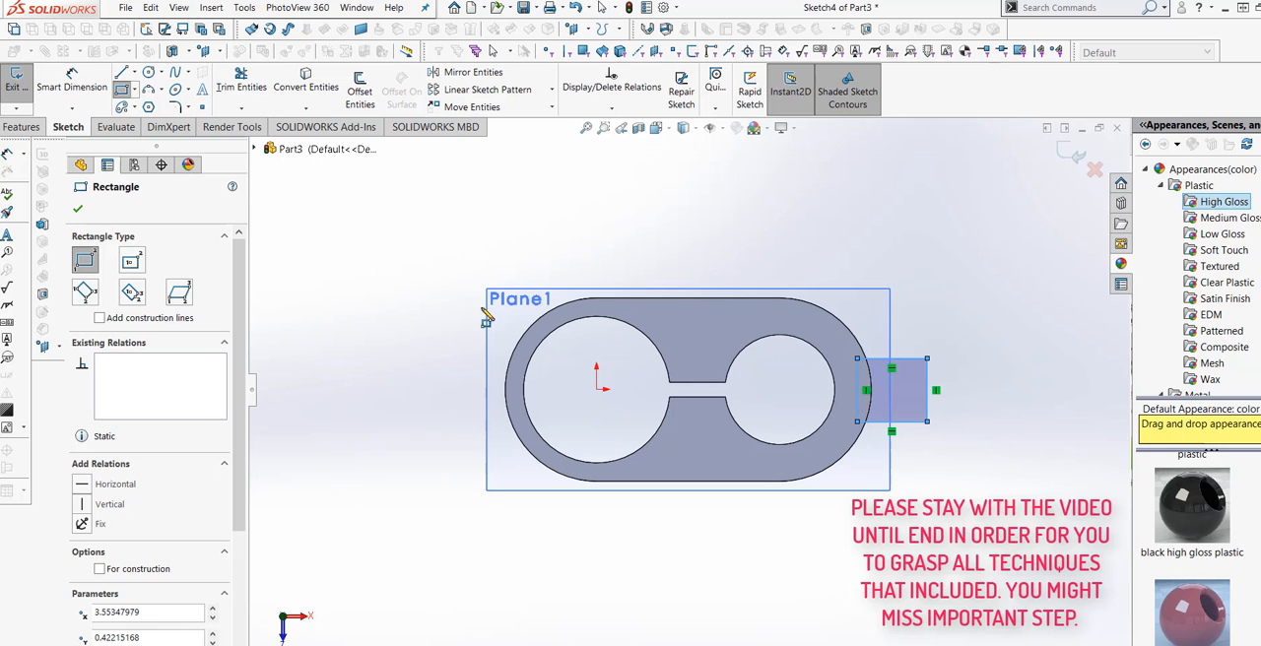
Dimension the distance from the origin to the rectangle's inner vertical side, accepting the drawn value.
left_click(101, 94)
scroll(867, 394, "down", 3)
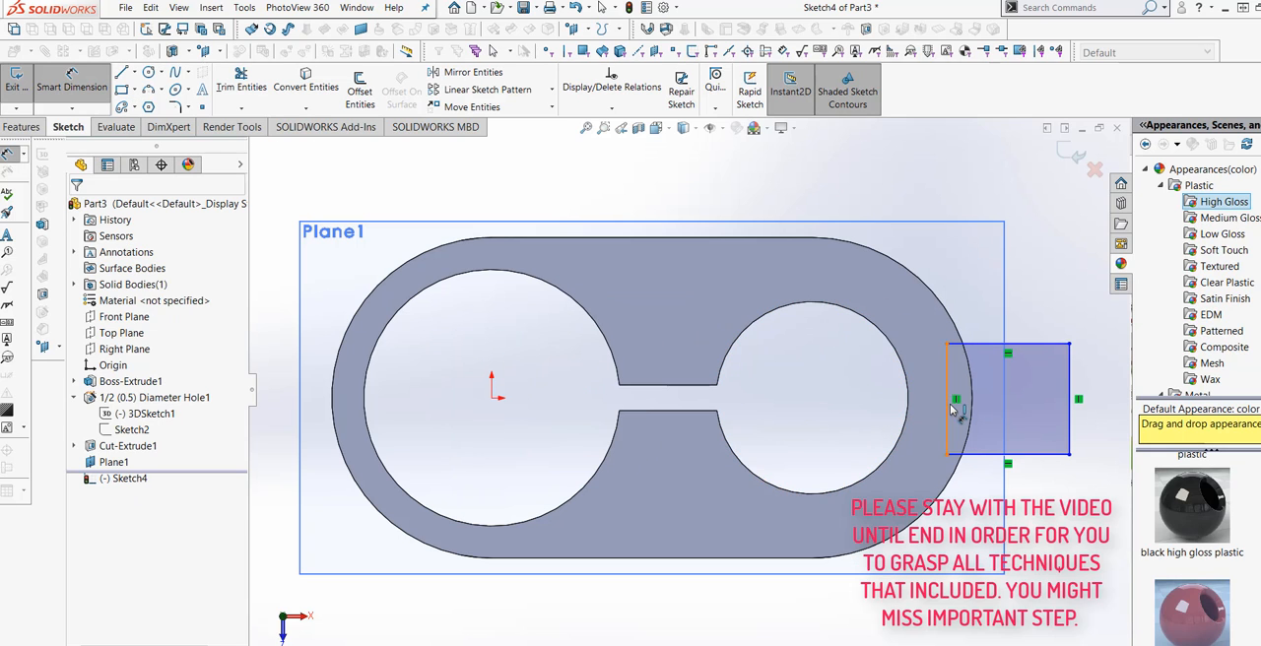
left_click(952, 410)
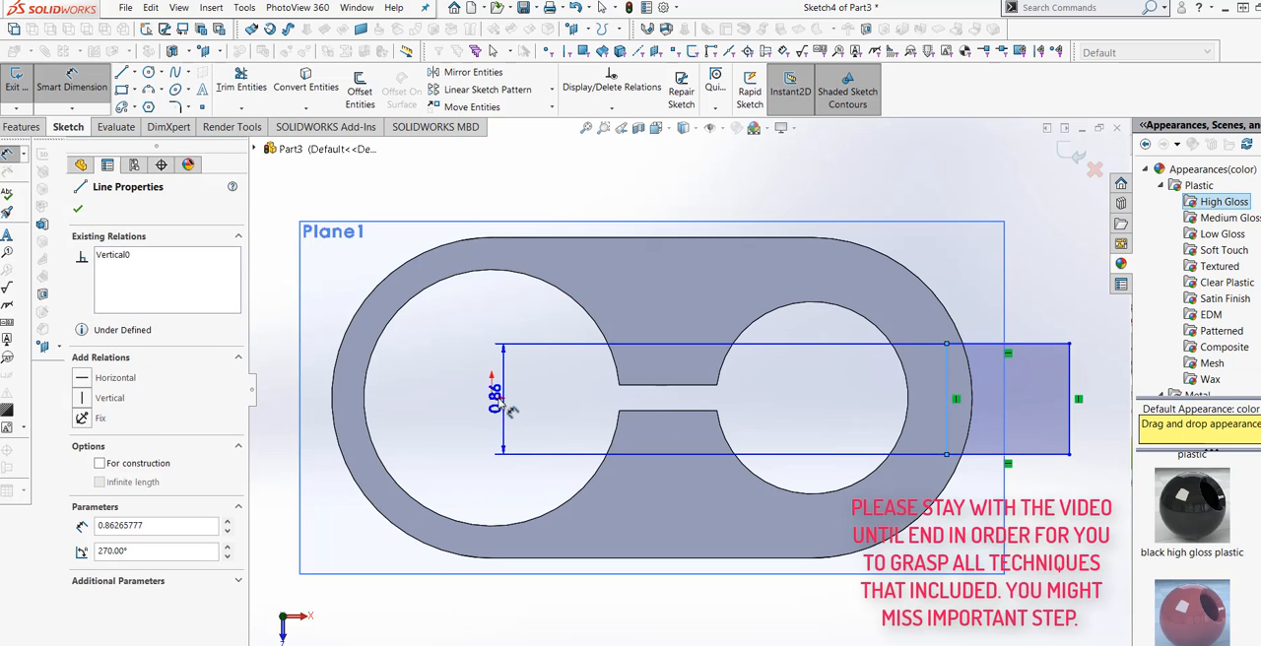
left_click(493, 400)
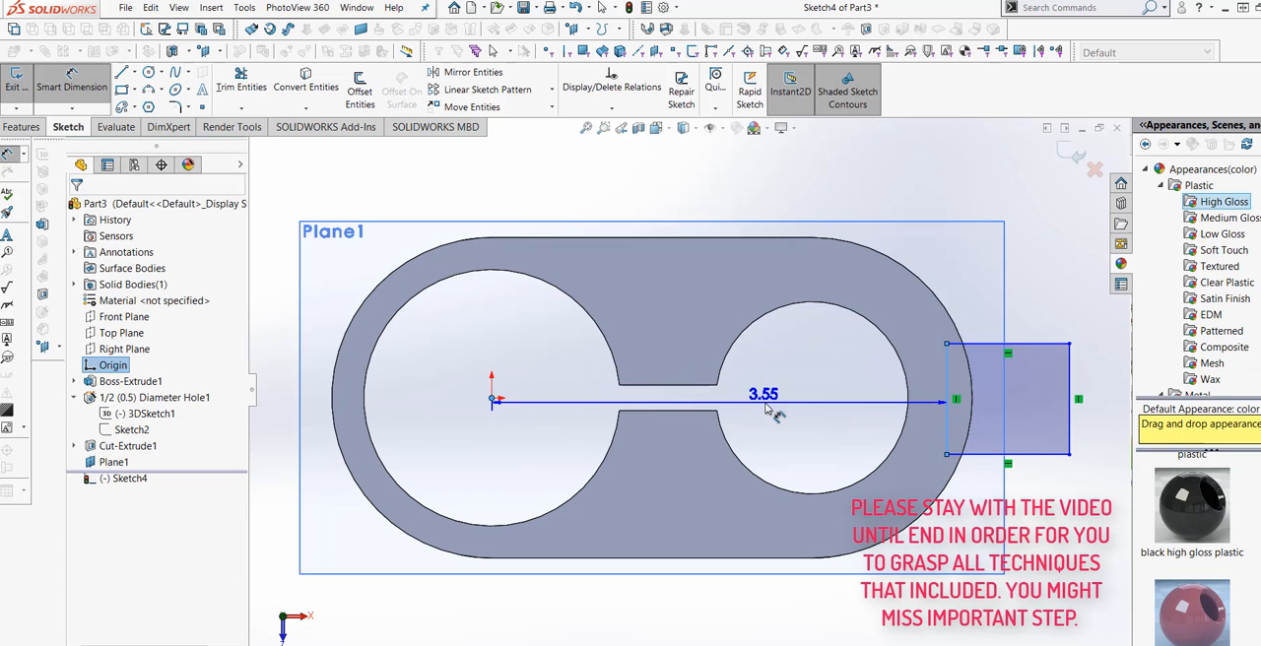
left_click(757, 414)
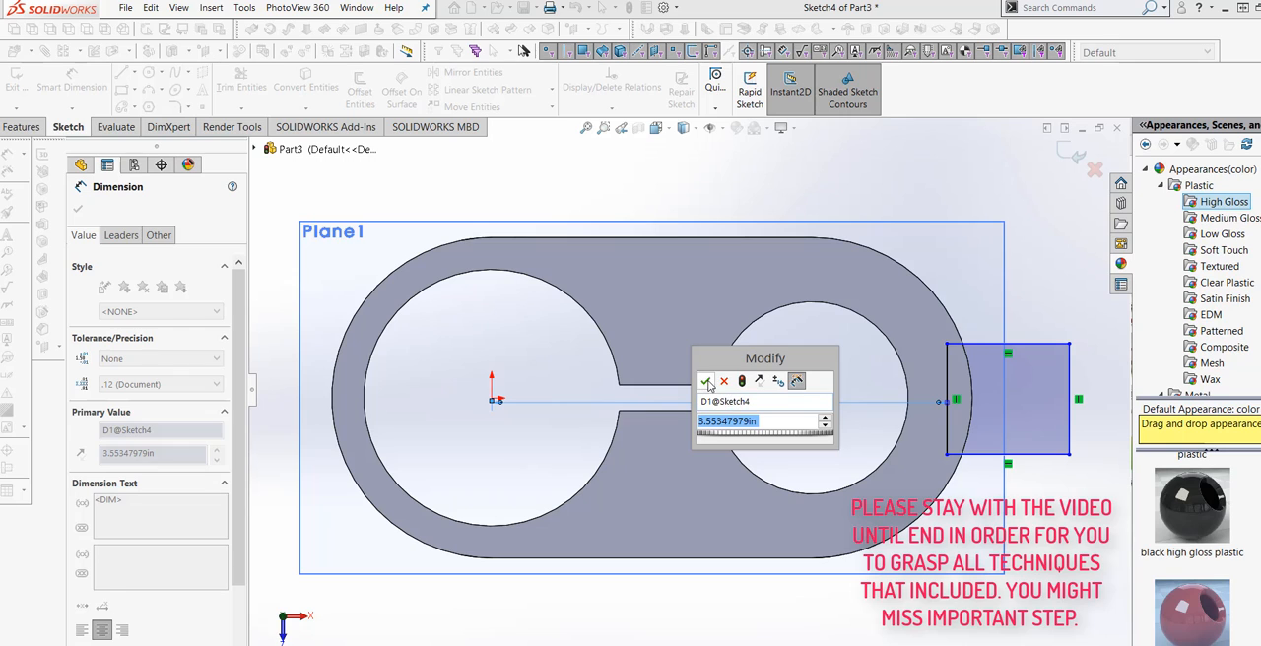
left_click(705, 382)
key("Escape")
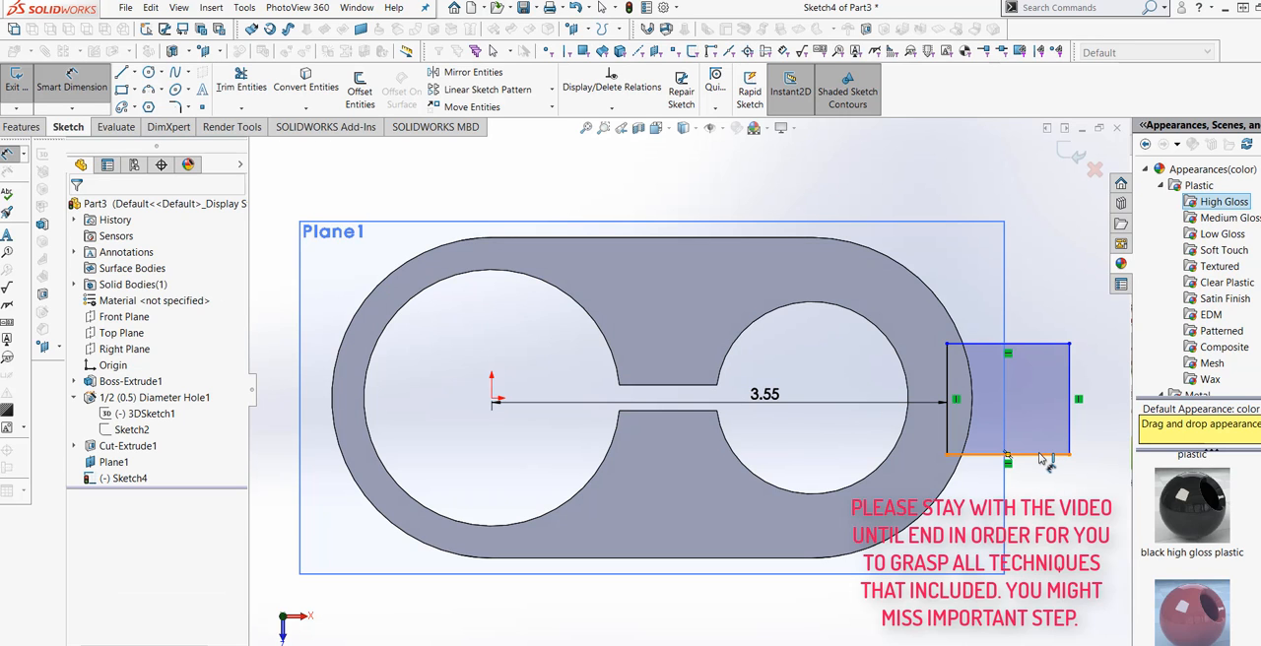
Dimension the rectangle's width and height to 1.00 in each.
left_click(1042, 456)
left_click(1023, 497)
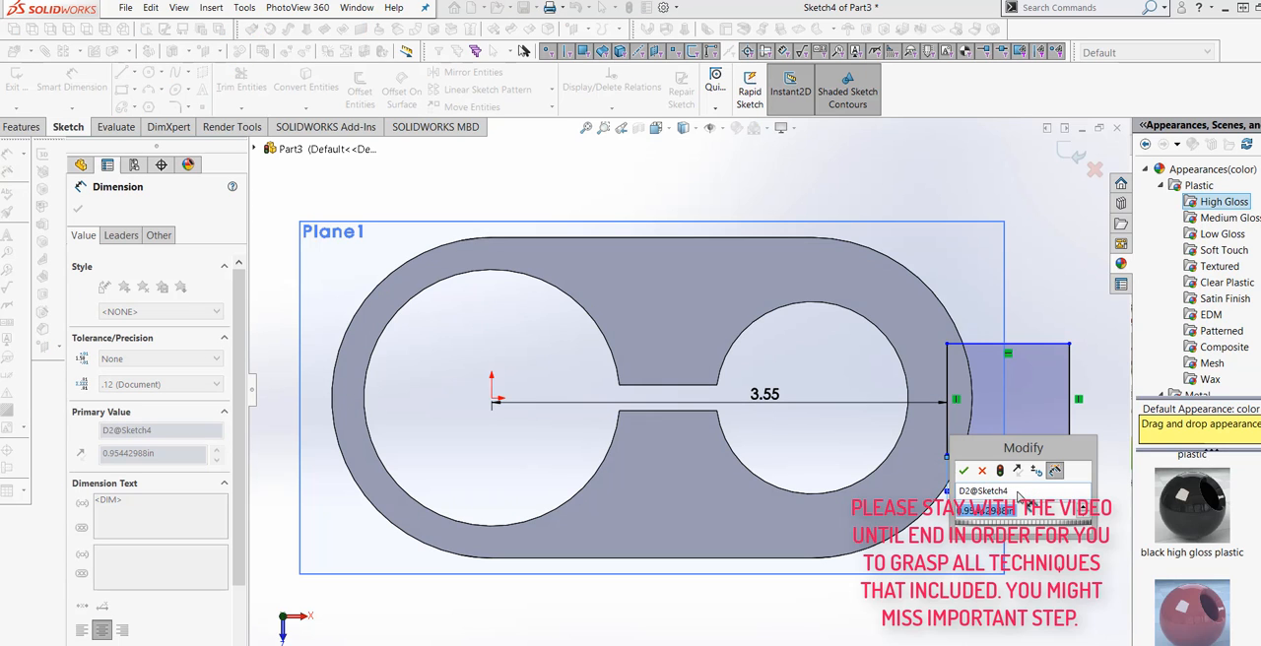
left_click(1001, 476)
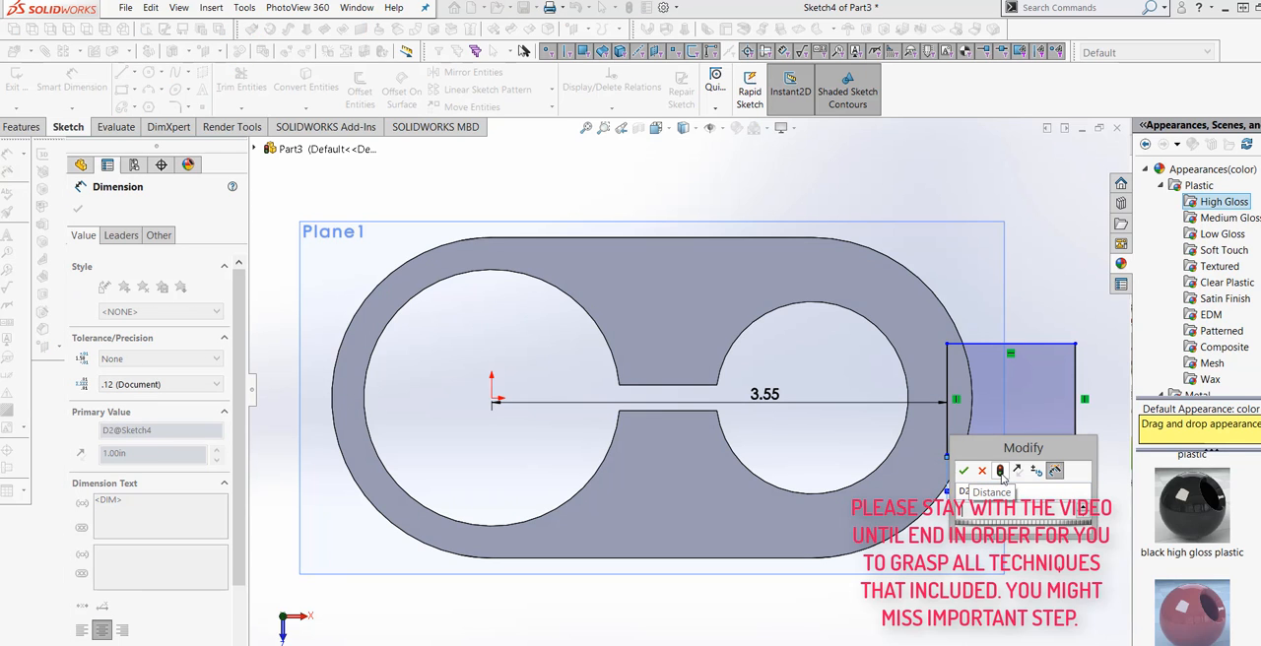
left_click(965, 472)
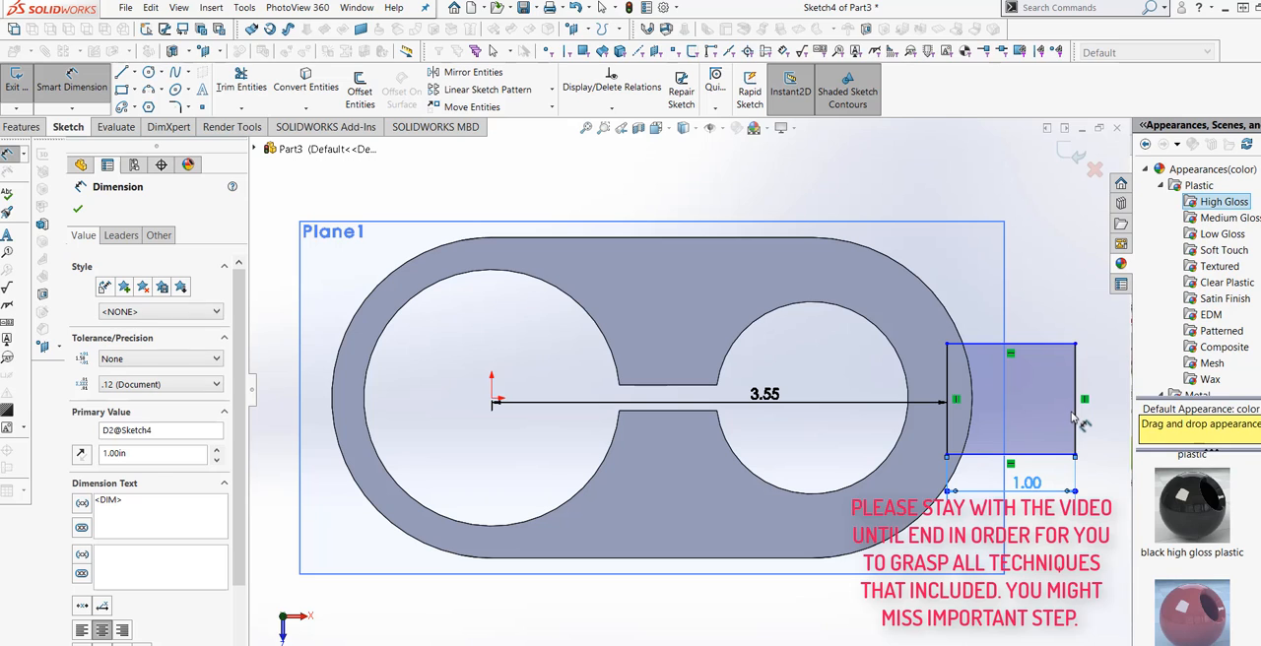
left_click(1075, 422)
left_click(1112, 399)
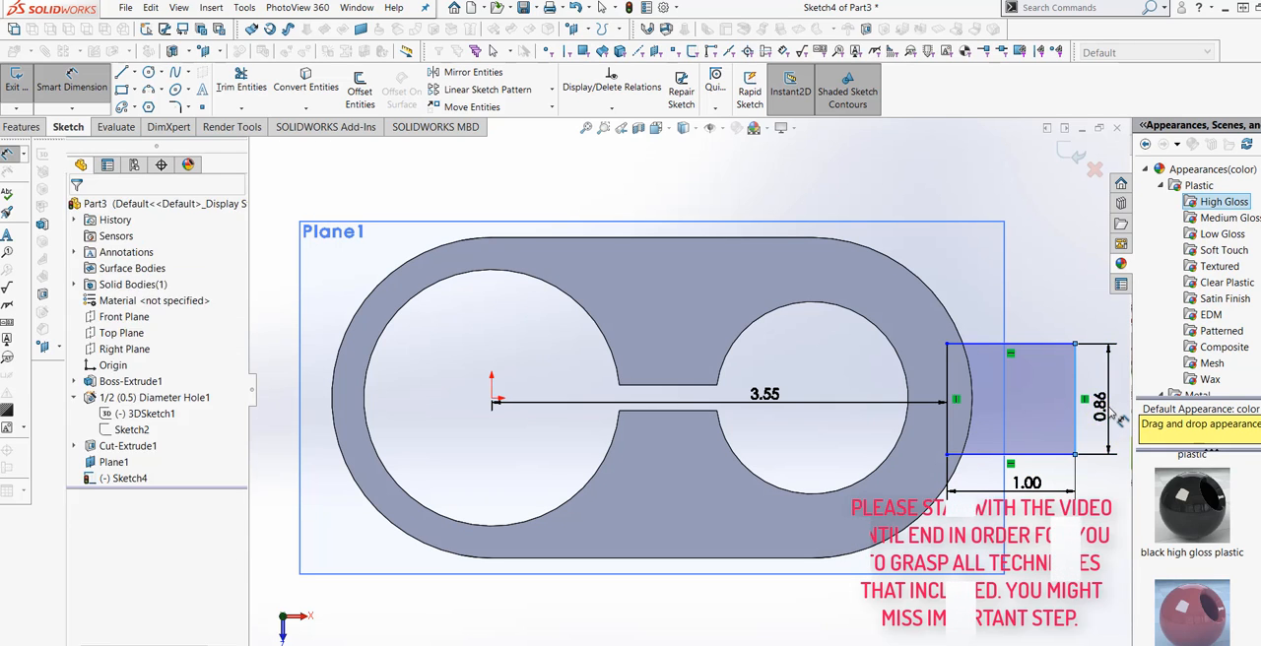
type("1")
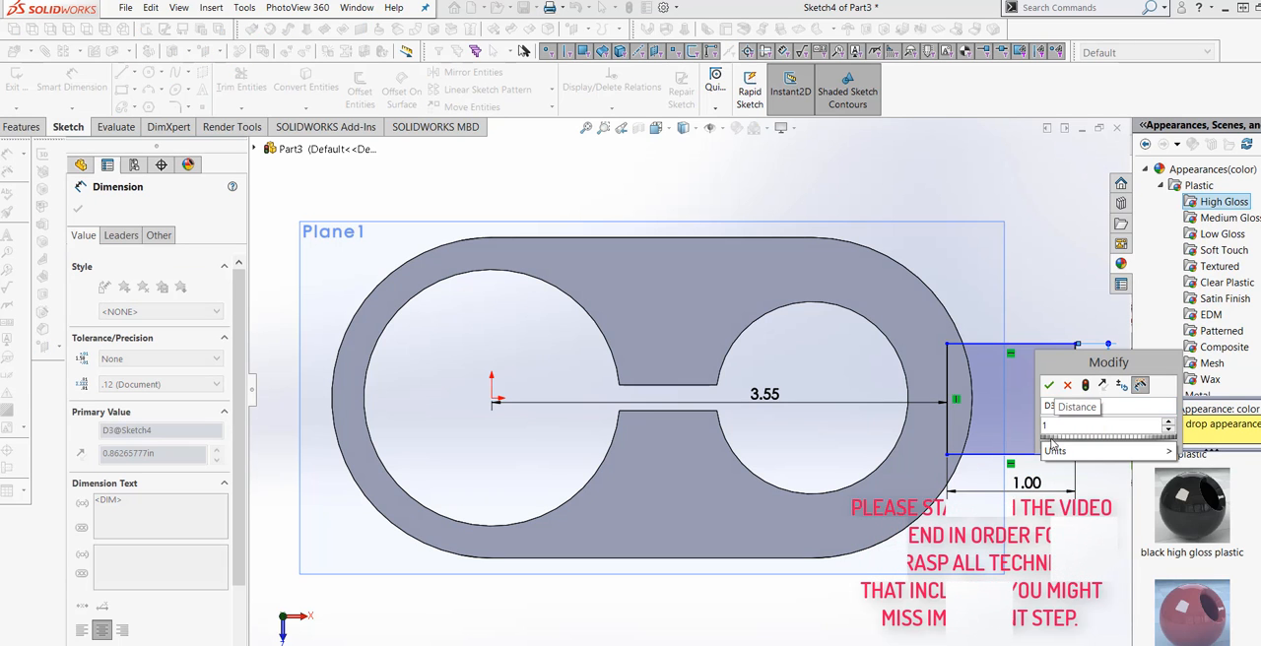
left_click(1085, 384)
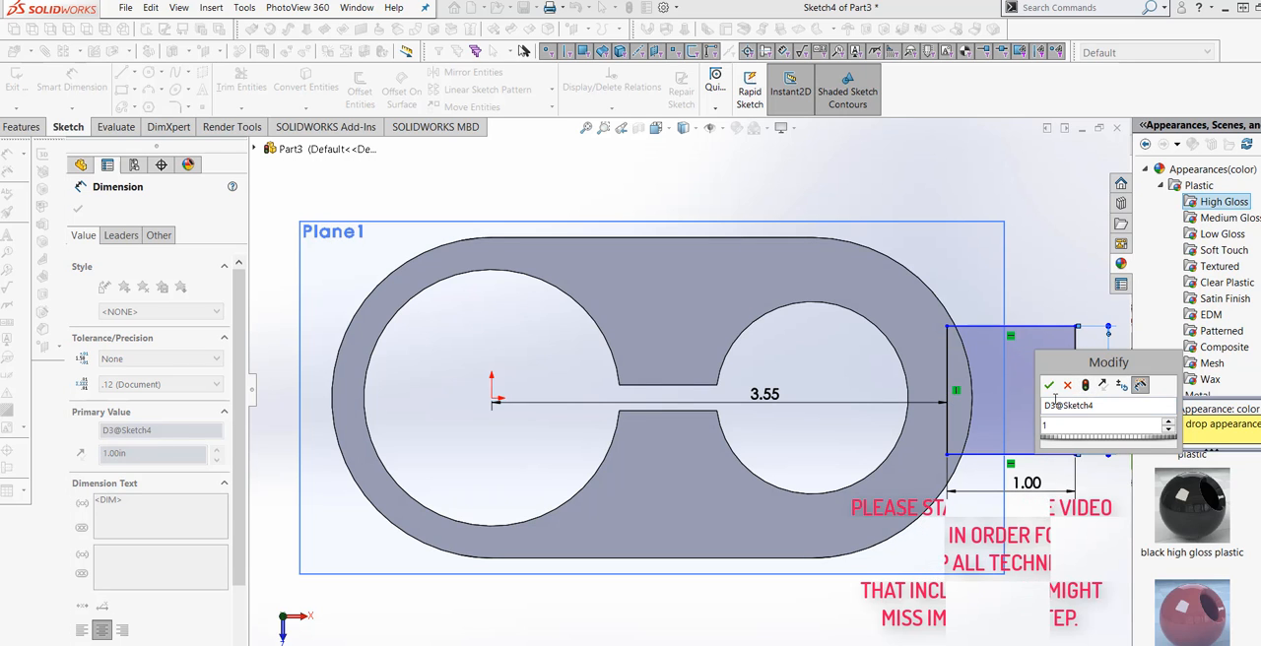
left_click(1049, 386)
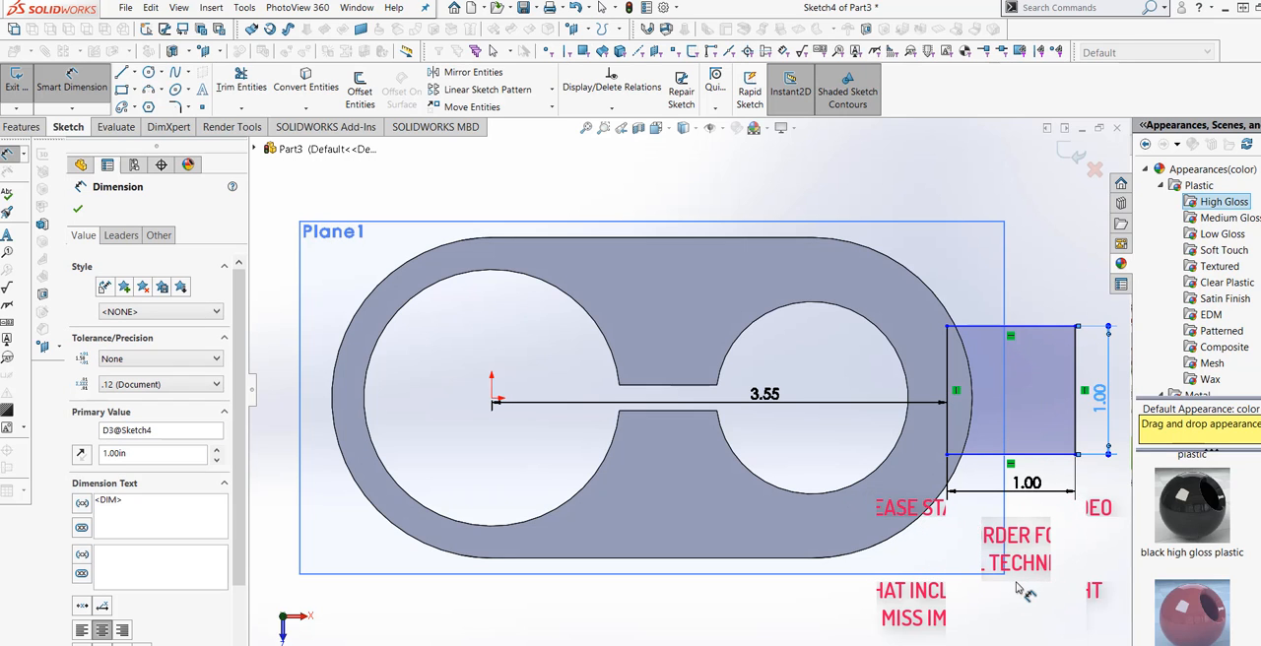
Dimension the vertical distance from the origin to the rectangle's upper edge as 0.5 in.
left_click(991, 334)
left_click(493, 401)
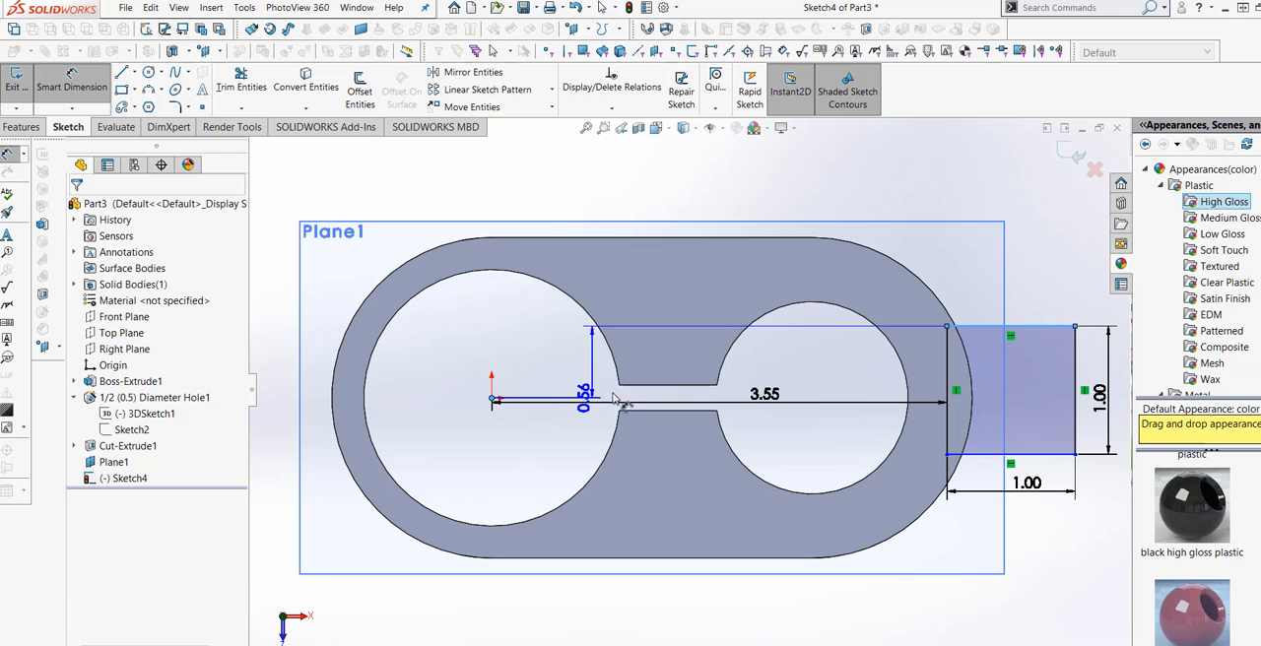
left_click(574, 394)
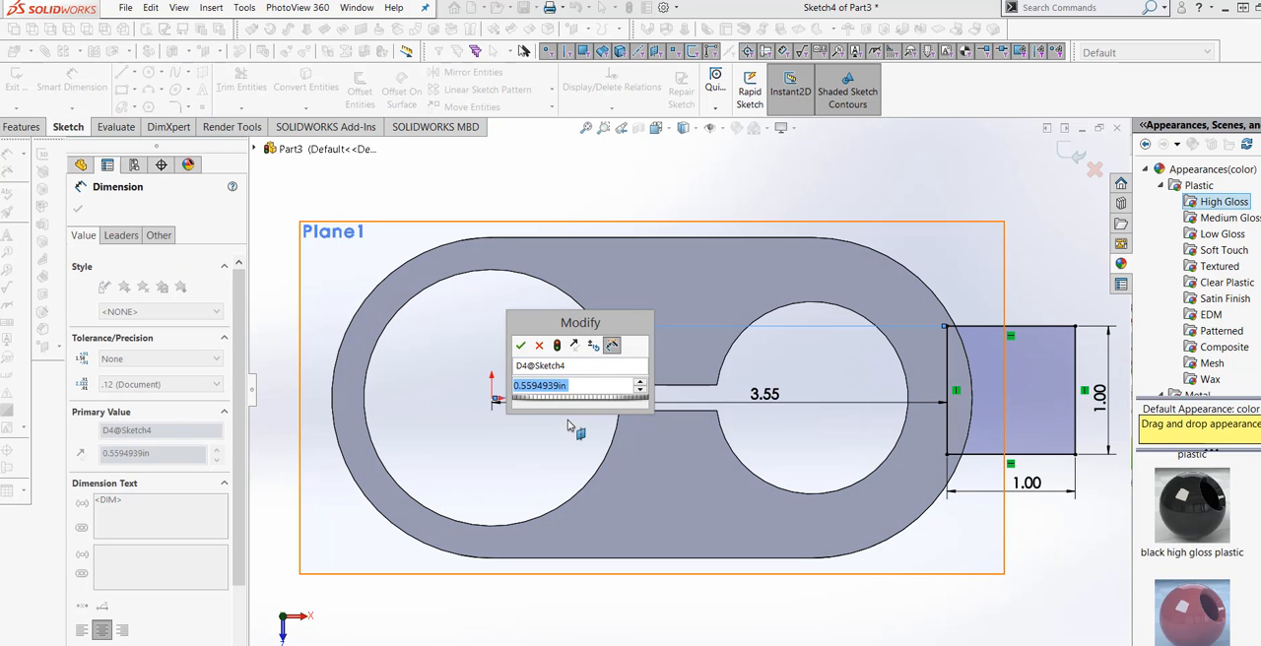
type(".5")
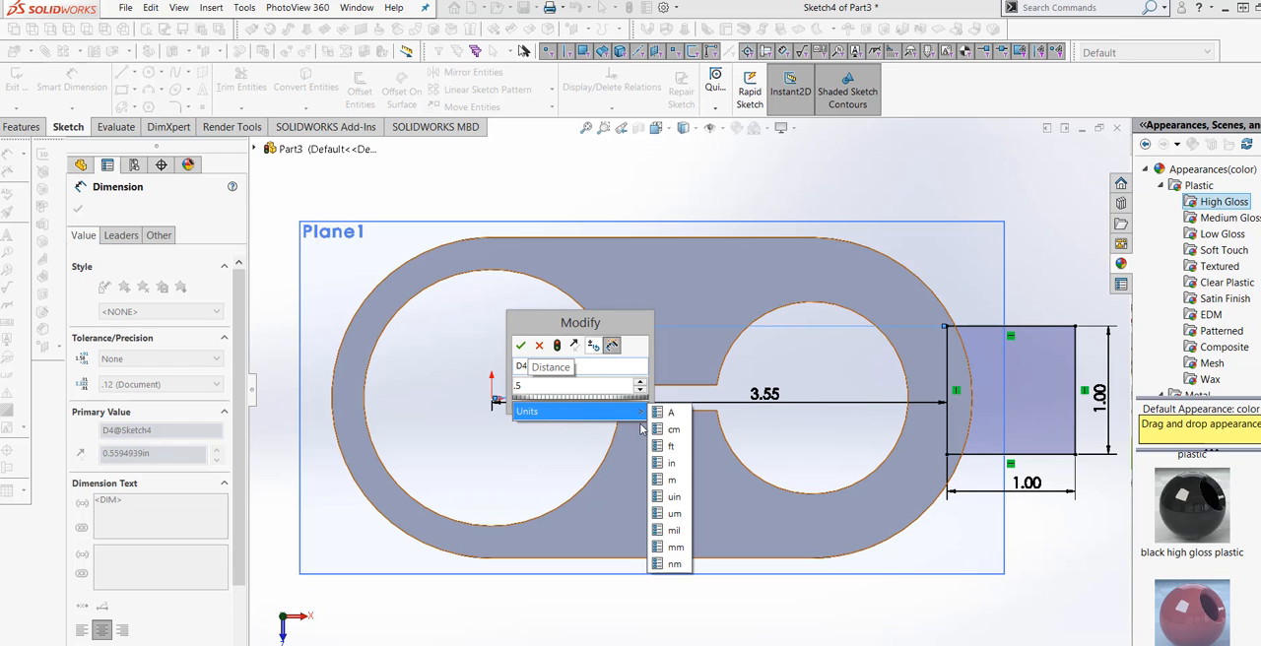
left_click(671, 463)
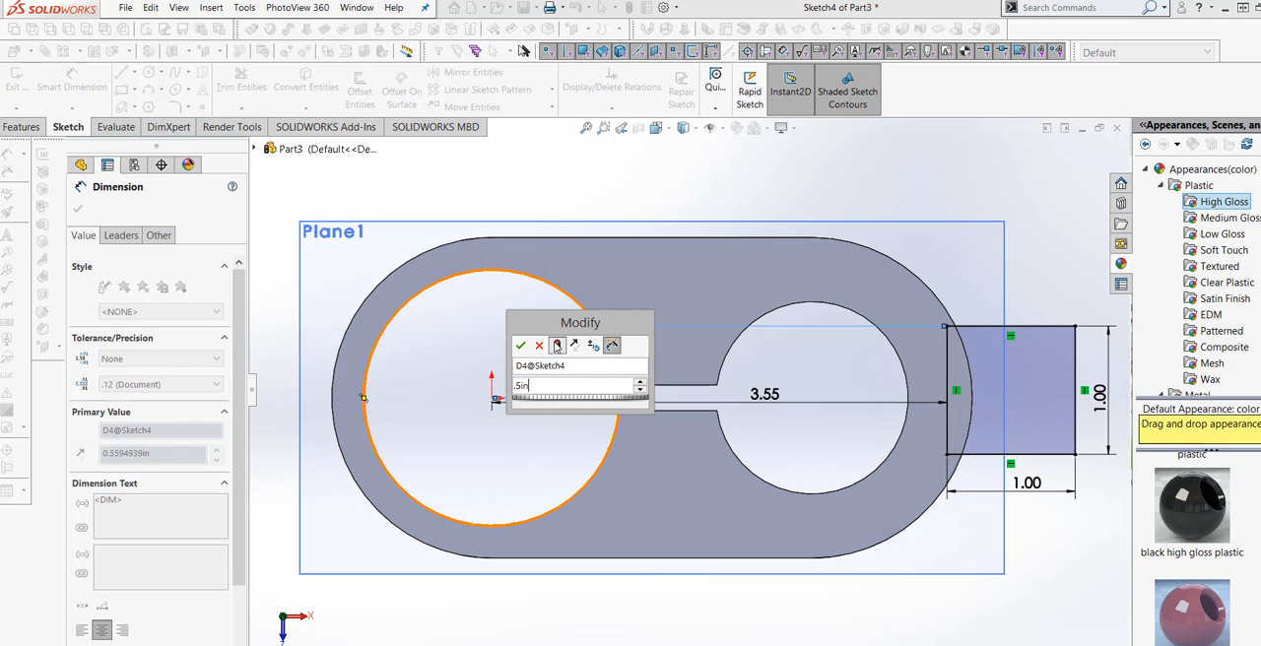
left_click(520, 344)
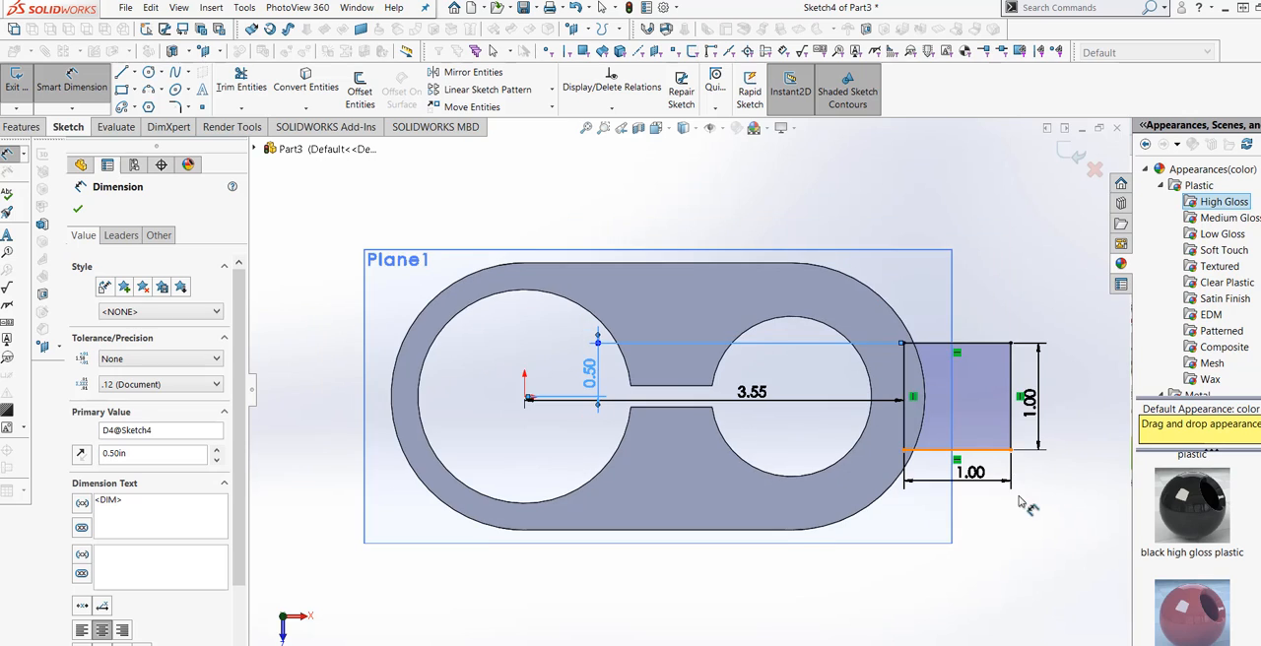
Extrude the 1 in square as a merged boss with a Mid Plane depth of 0.5 in.
scroll(976, 409, "down", 2)
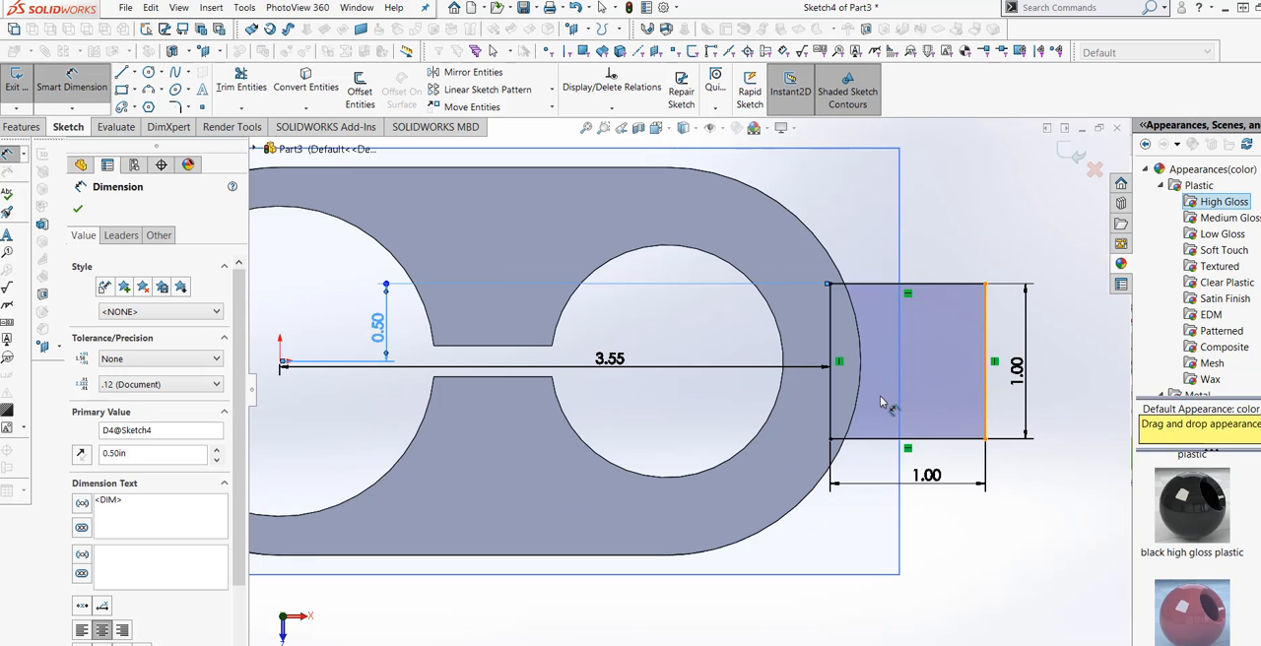
scroll(887, 408, "up", 4)
middle_click_drag(887, 478, 848, 346)
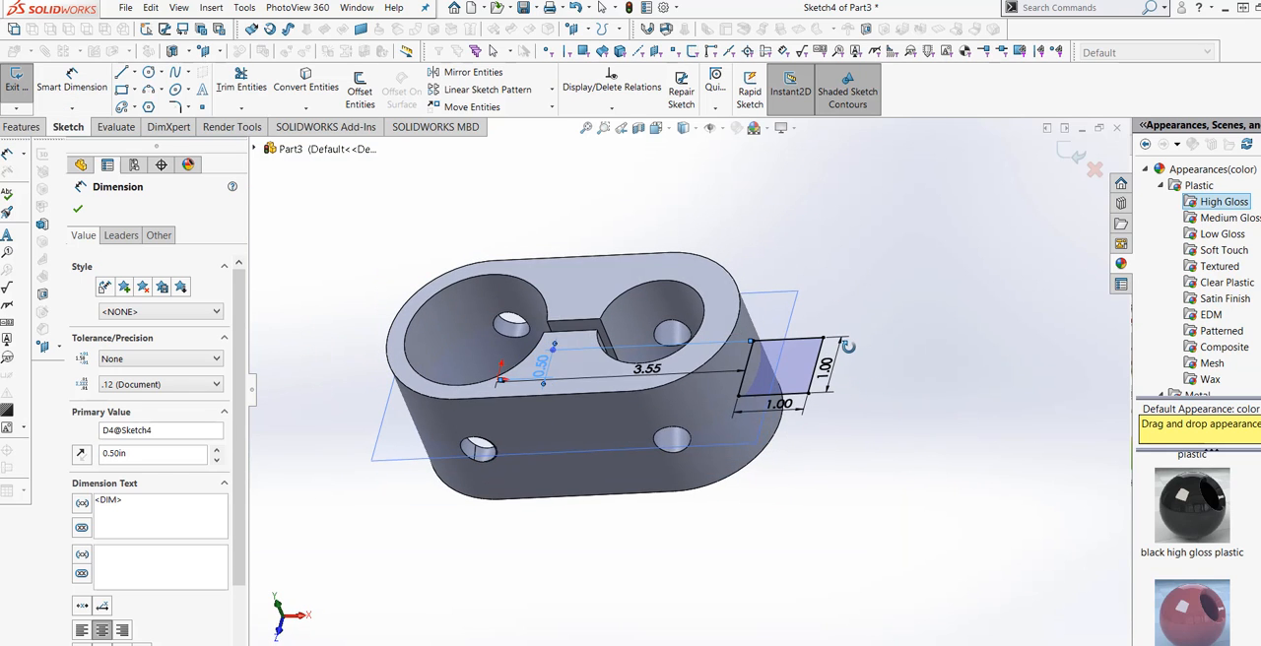
left_click(21, 127)
left_click(14, 102)
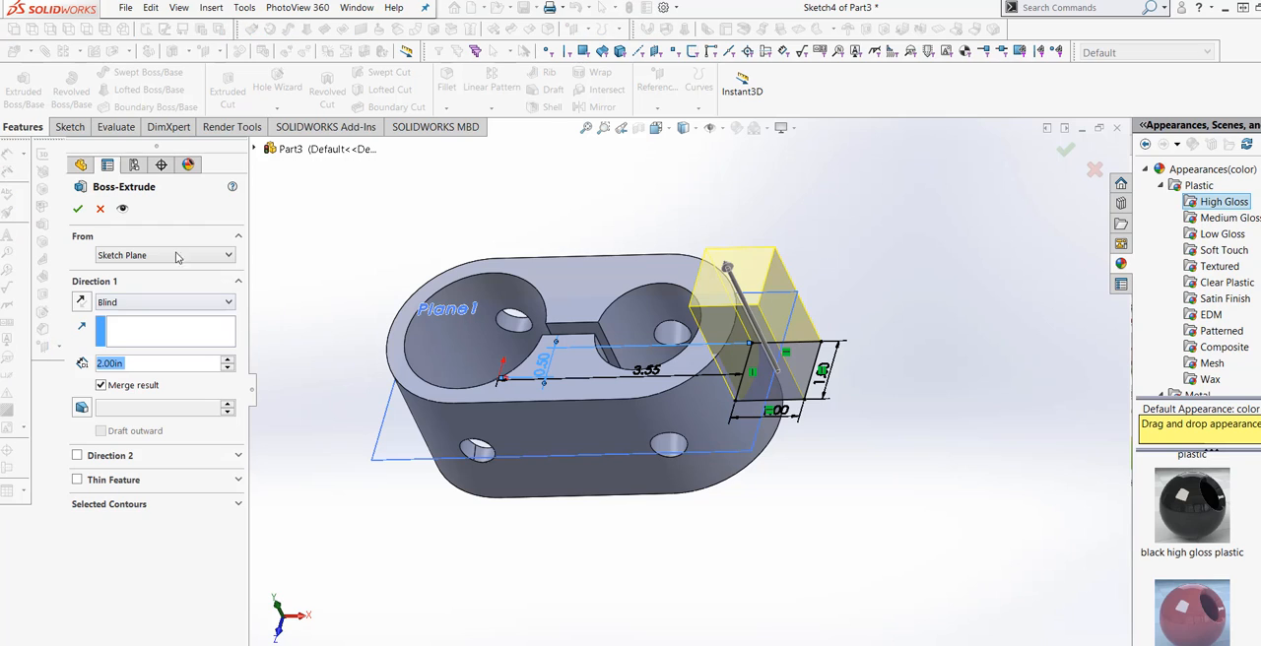
left_click(181, 307)
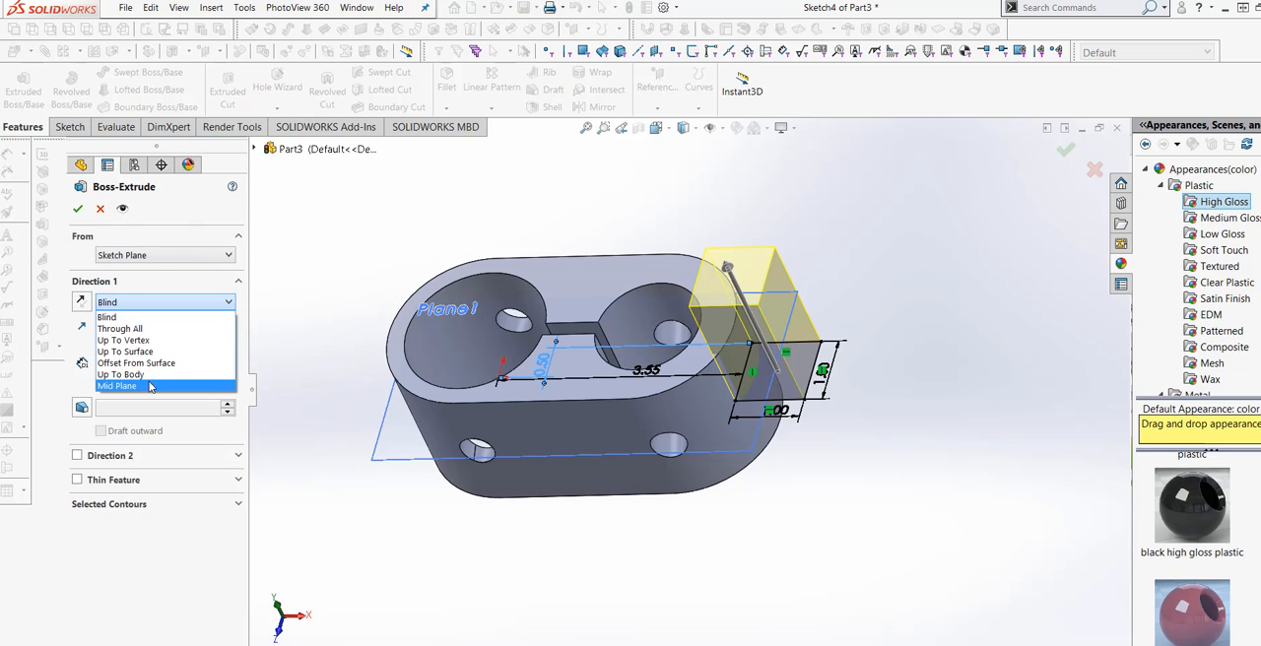
left_click(158, 386)
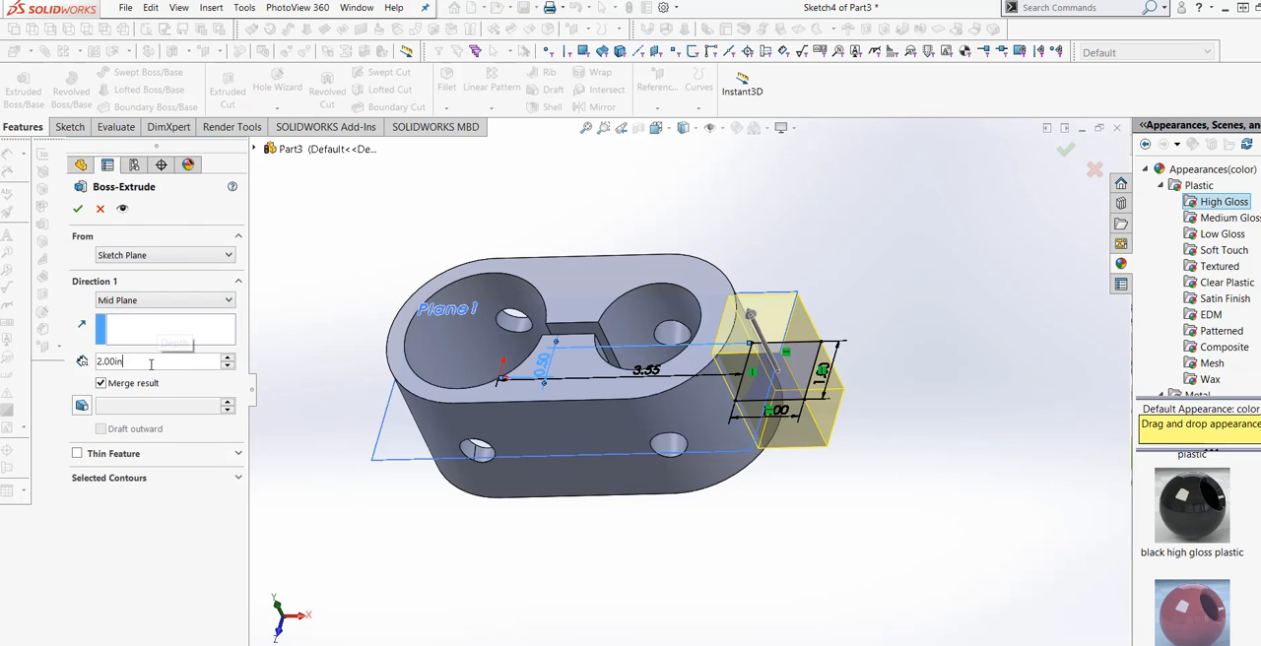
type("1")
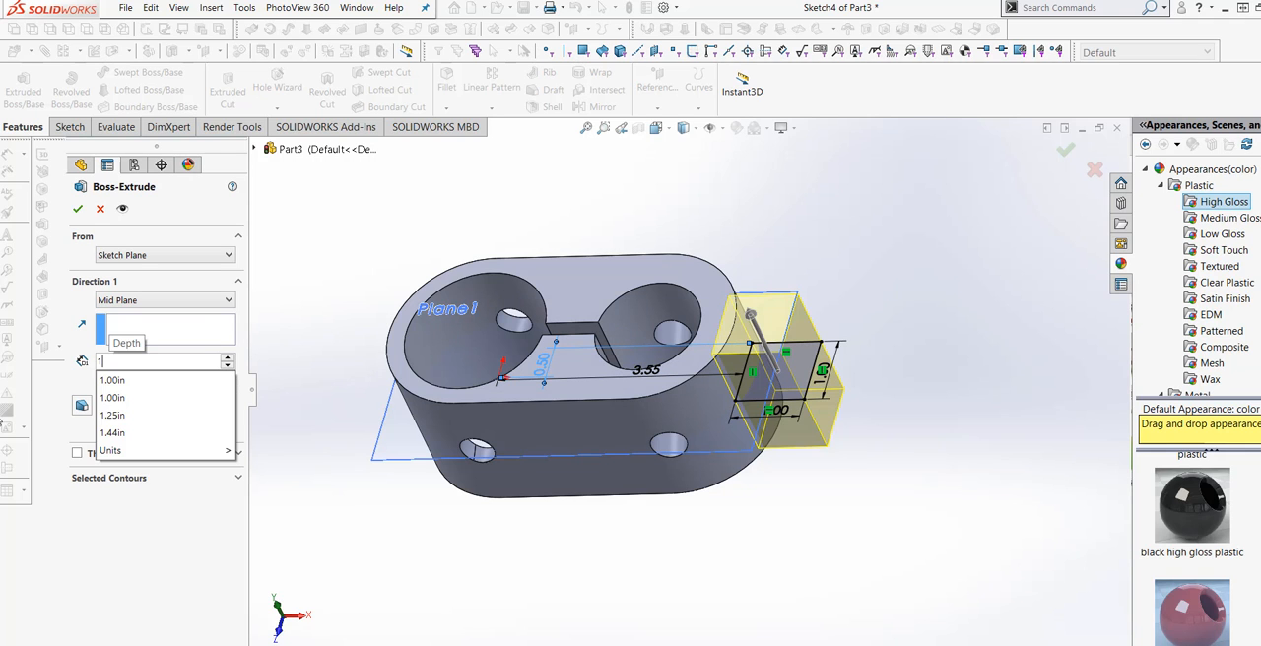
key("Return")
middle_click_drag(485, 575, 318, 477)
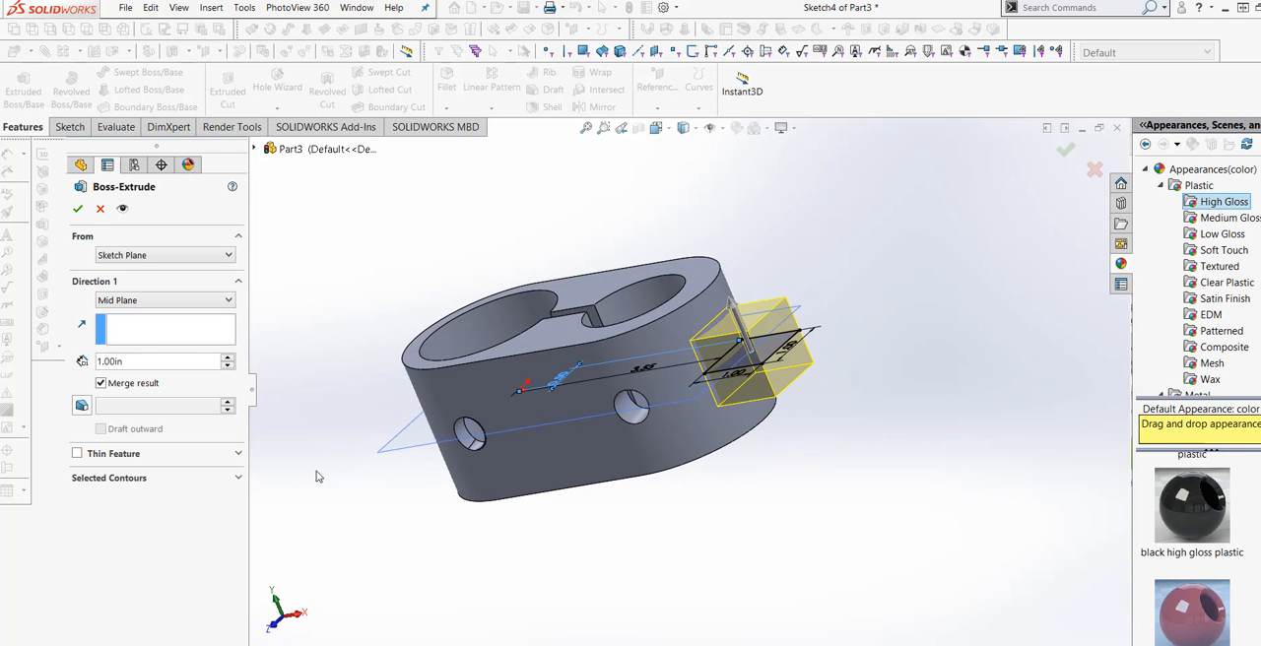
left_click(149, 366)
type(".5")
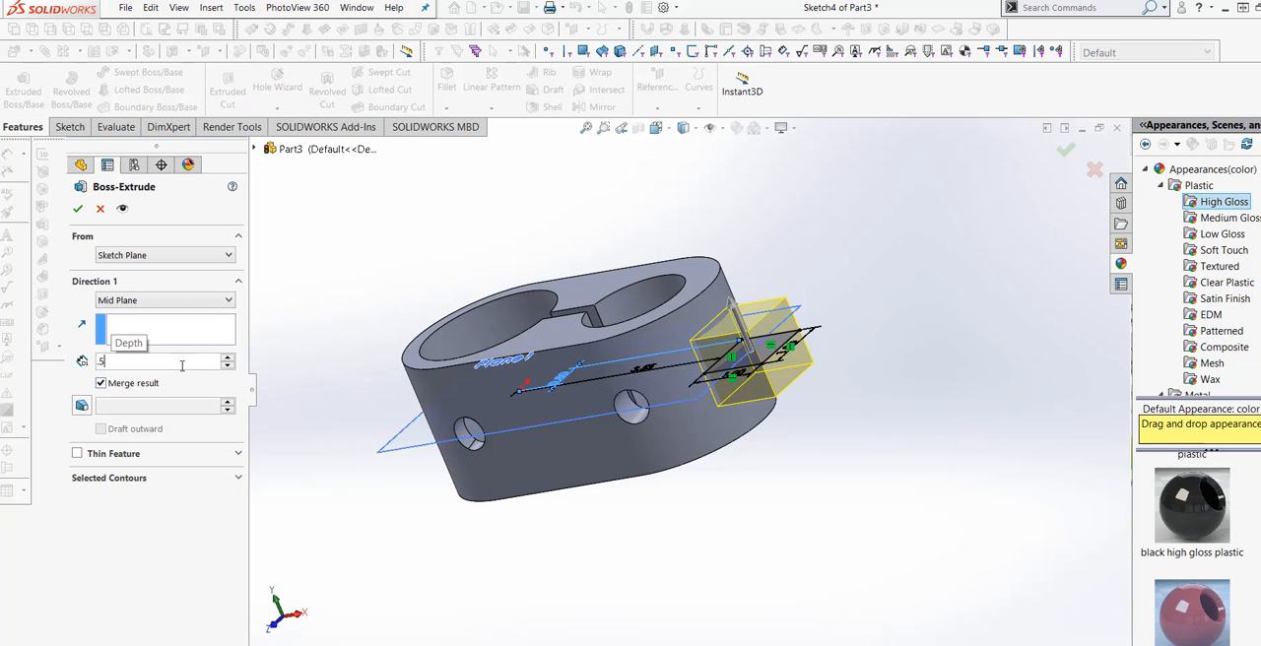
left_click(77, 210)
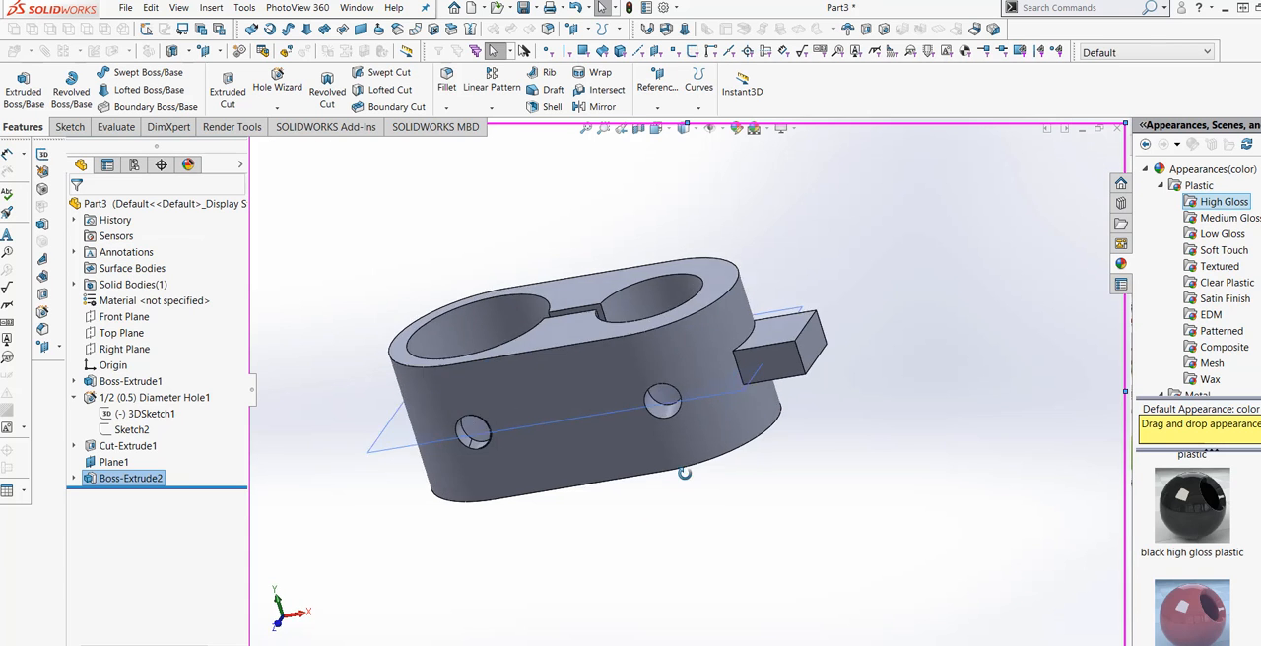
Try to add a 1/2 in Blind hole with the Hole Wizard on the protruding tab's outer end face.
middle_click_drag(681, 472, 602, 548)
scroll(717, 449, "down", 3)
mouse_move(726, 482)
middle_mouse_down()
mouse_move(766, 507)
mouse_move(774, 605)
mouse_move(735, 449)
mouse_move(726, 479)
mouse_move(726, 459)
mouse_move(739, 488)
middle_mouse_up()
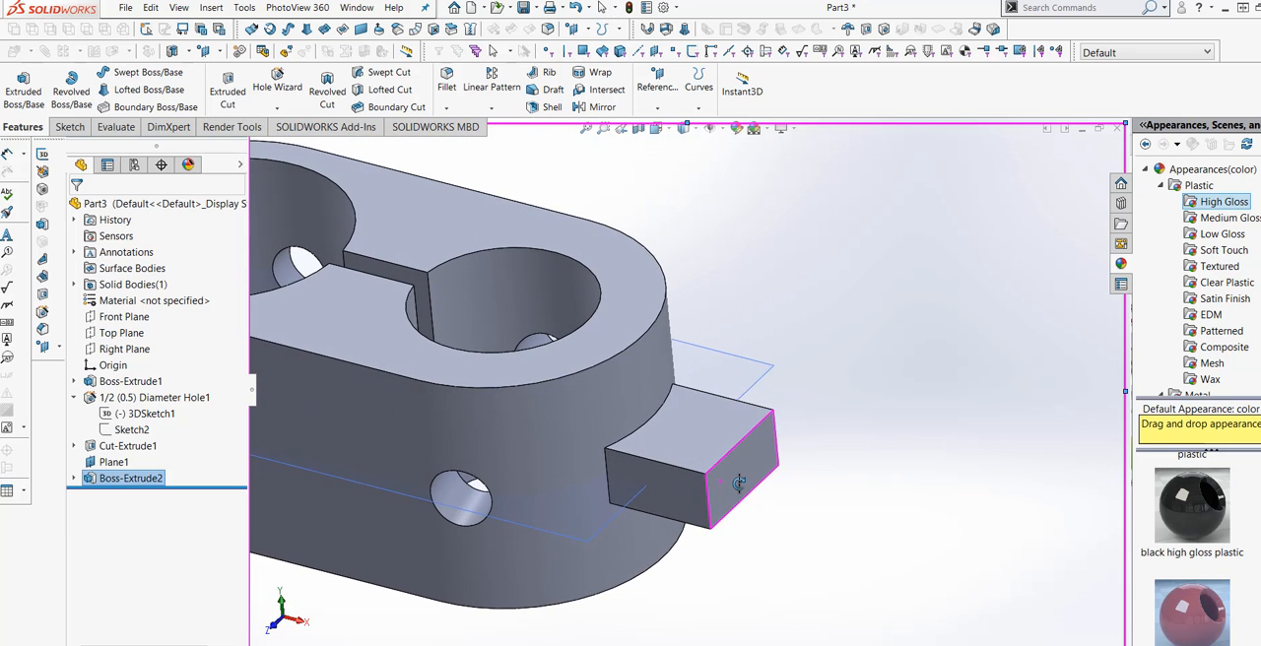
left_click(741, 490)
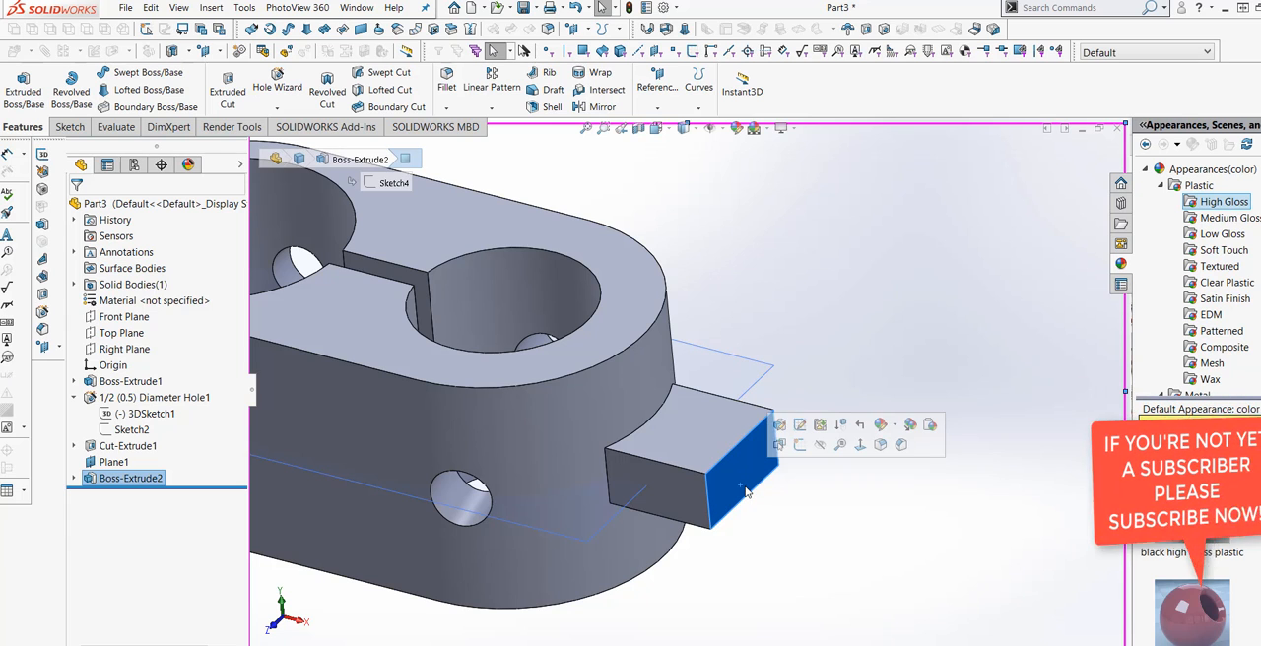
left_click(859, 447)
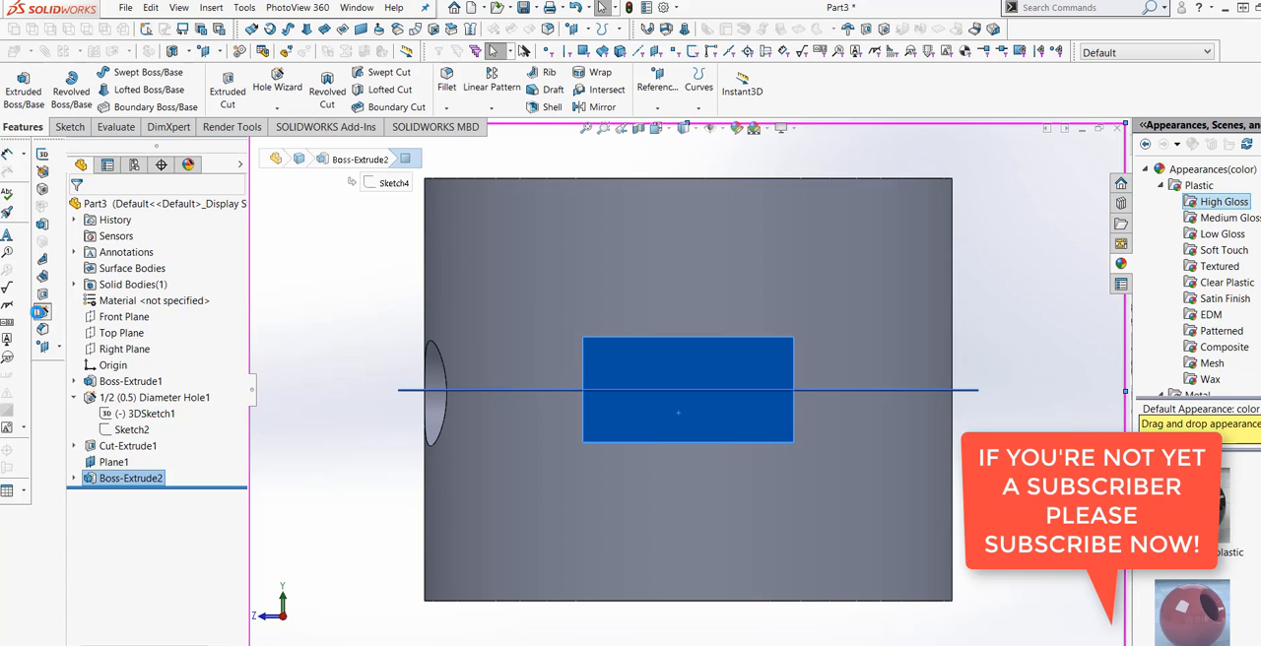
left_click(40, 312)
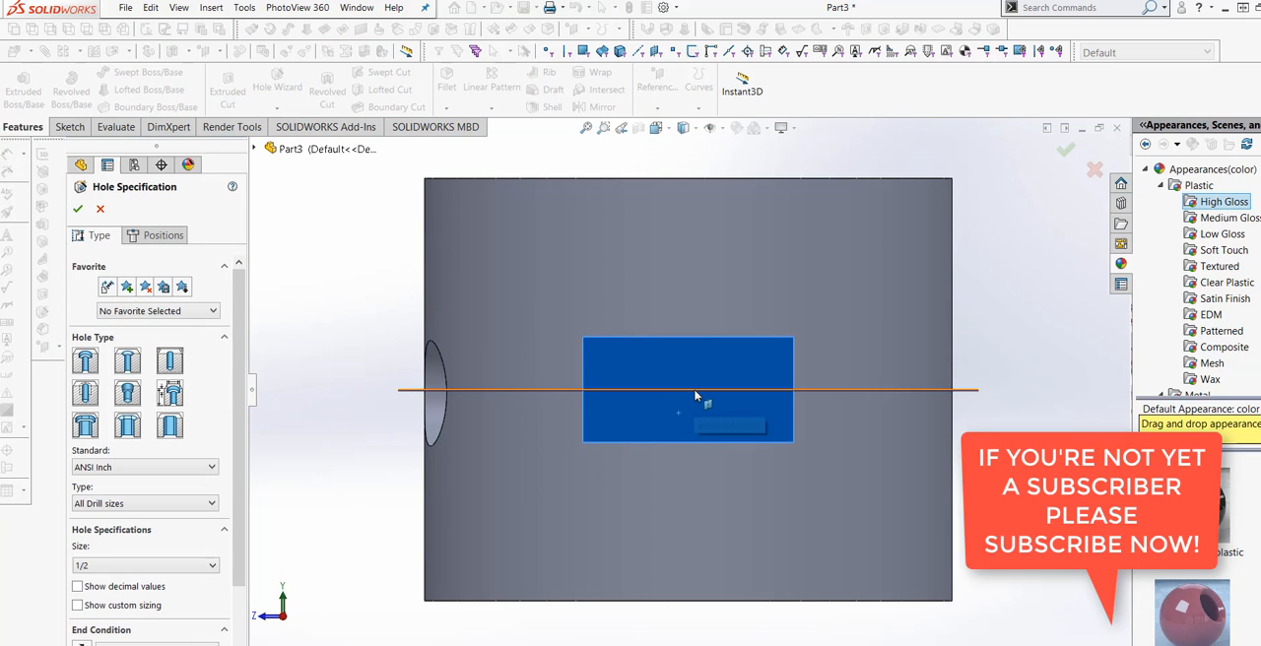
scroll(247, 532, "down", 2)
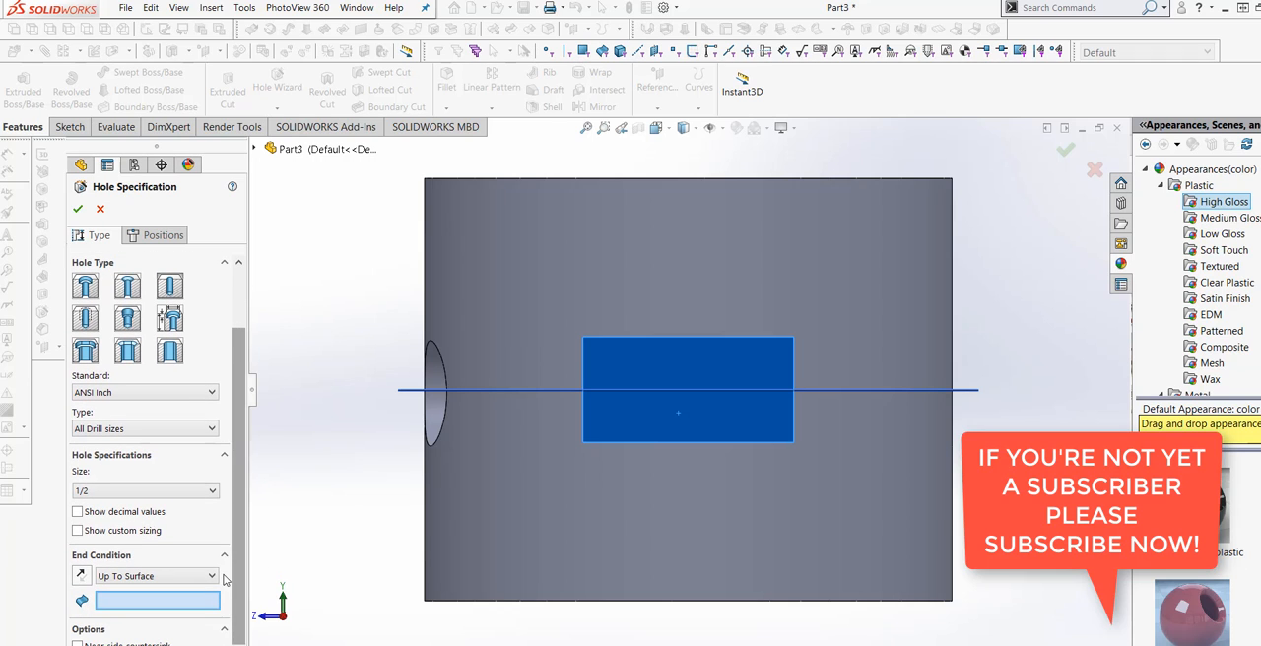
left_click(211, 577)
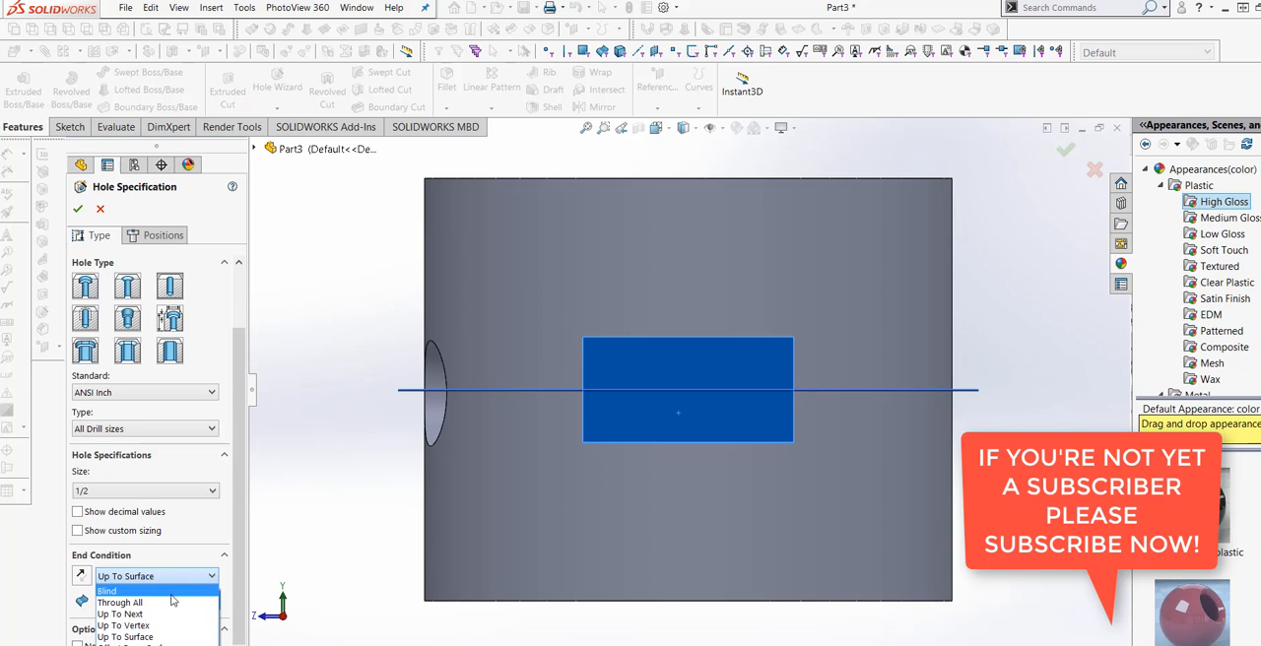
left_click(197, 591)
left_click(164, 236)
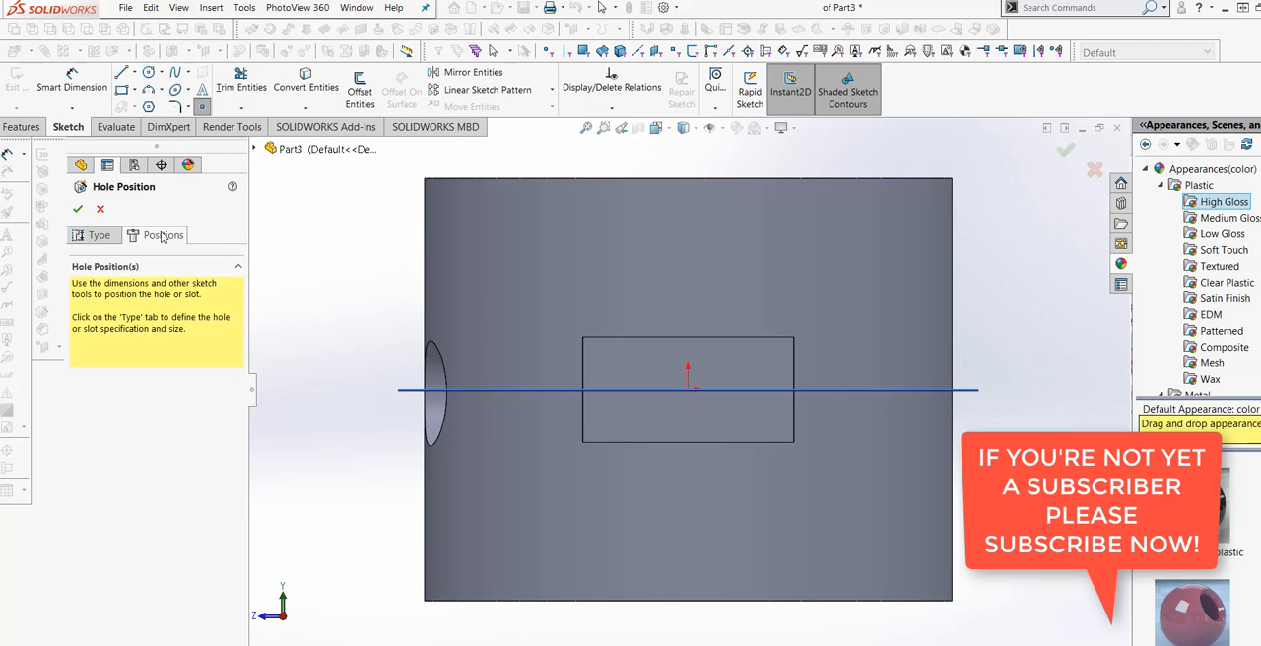
left_click(78, 210)
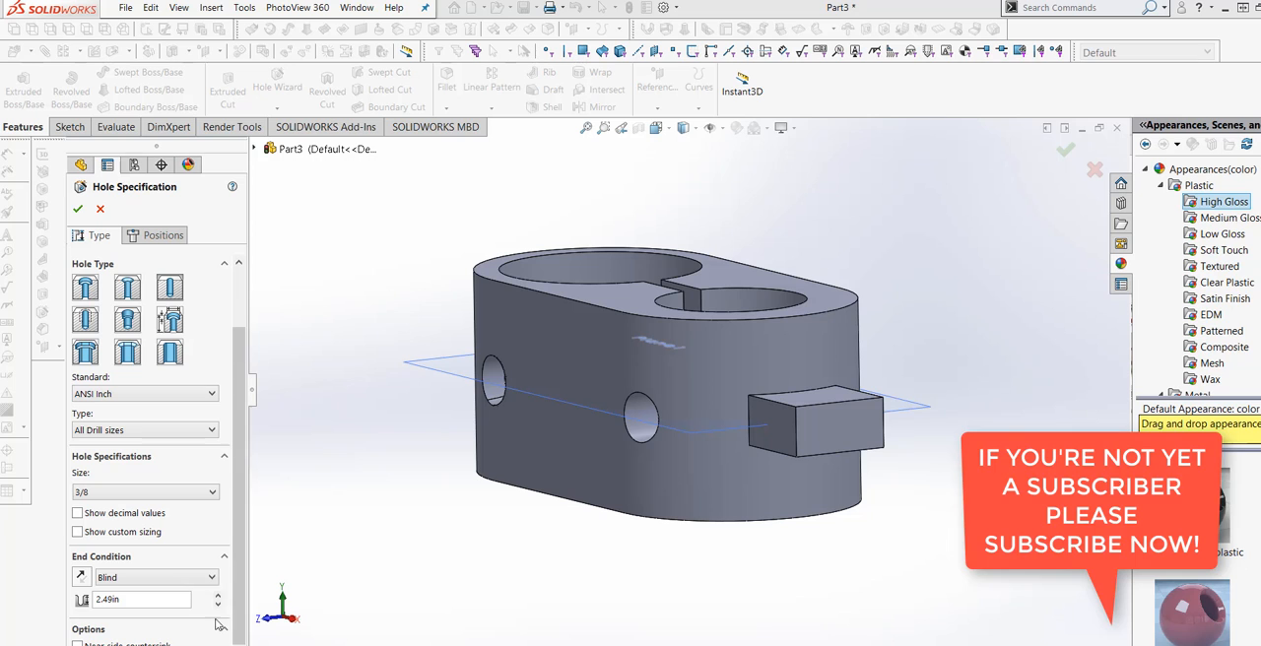
Add a 3/8 Through All hole on the protruding tab's outer end face with the Hole Wizard.
left_click(202, 577)
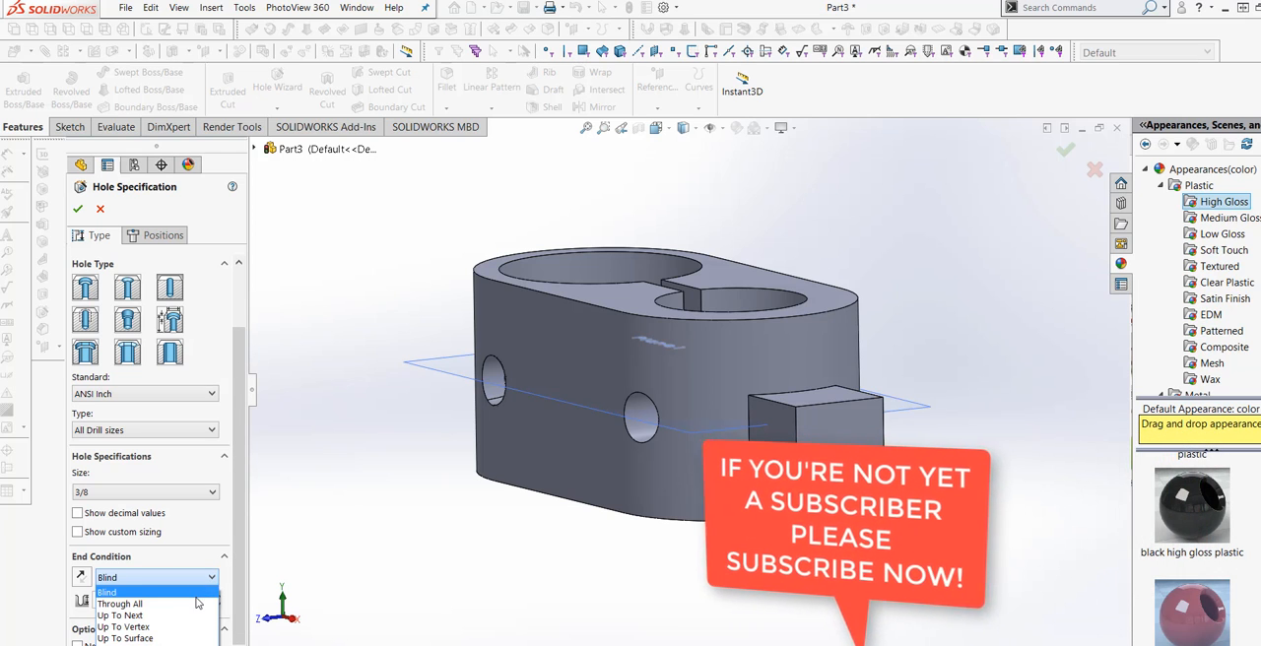
left_click(197, 603)
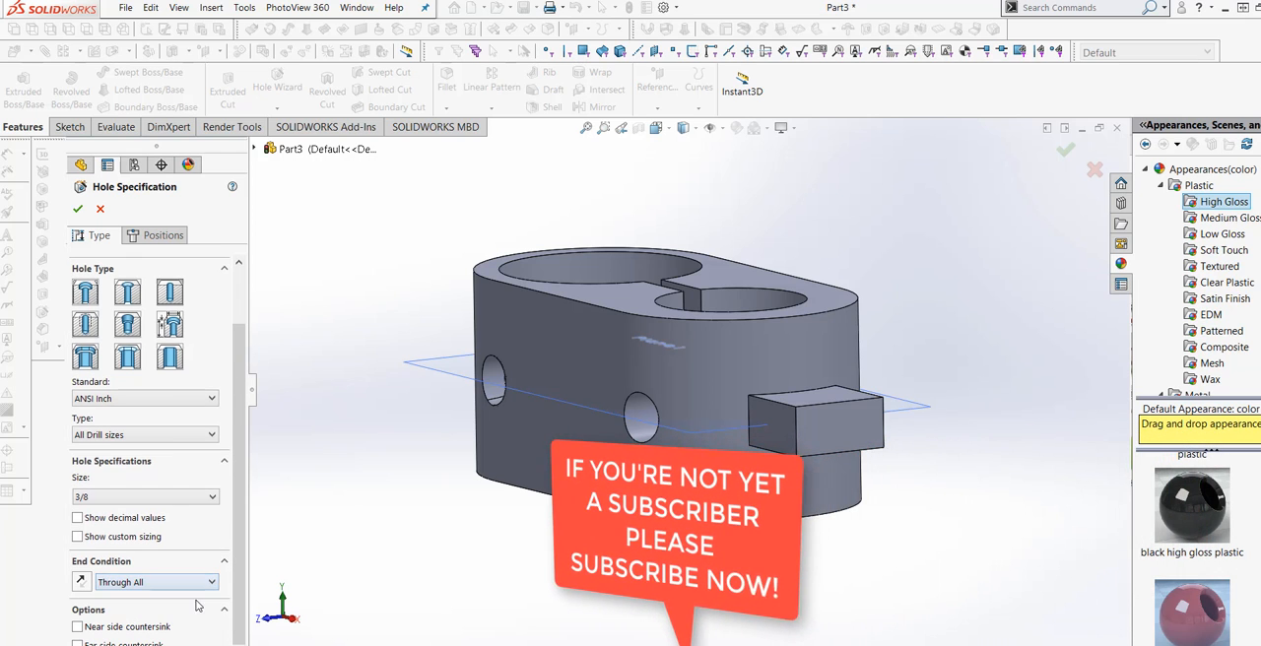
left_click(148, 236)
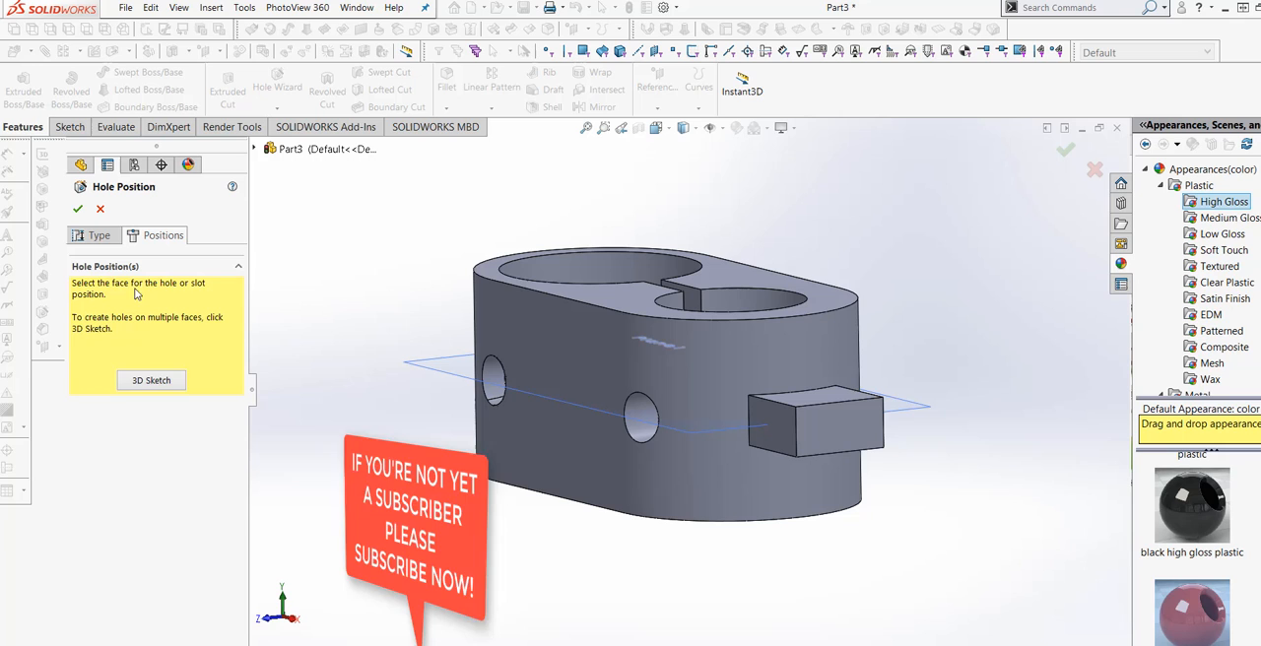
left_click(842, 431)
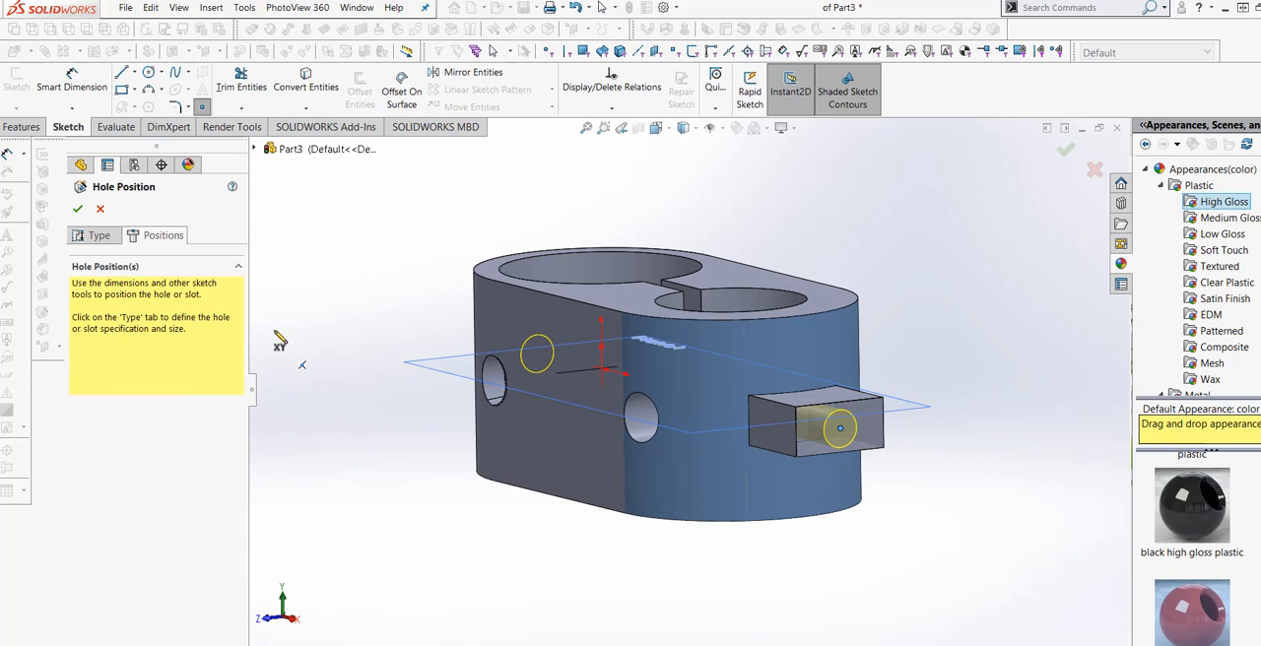
left_click(78, 209)
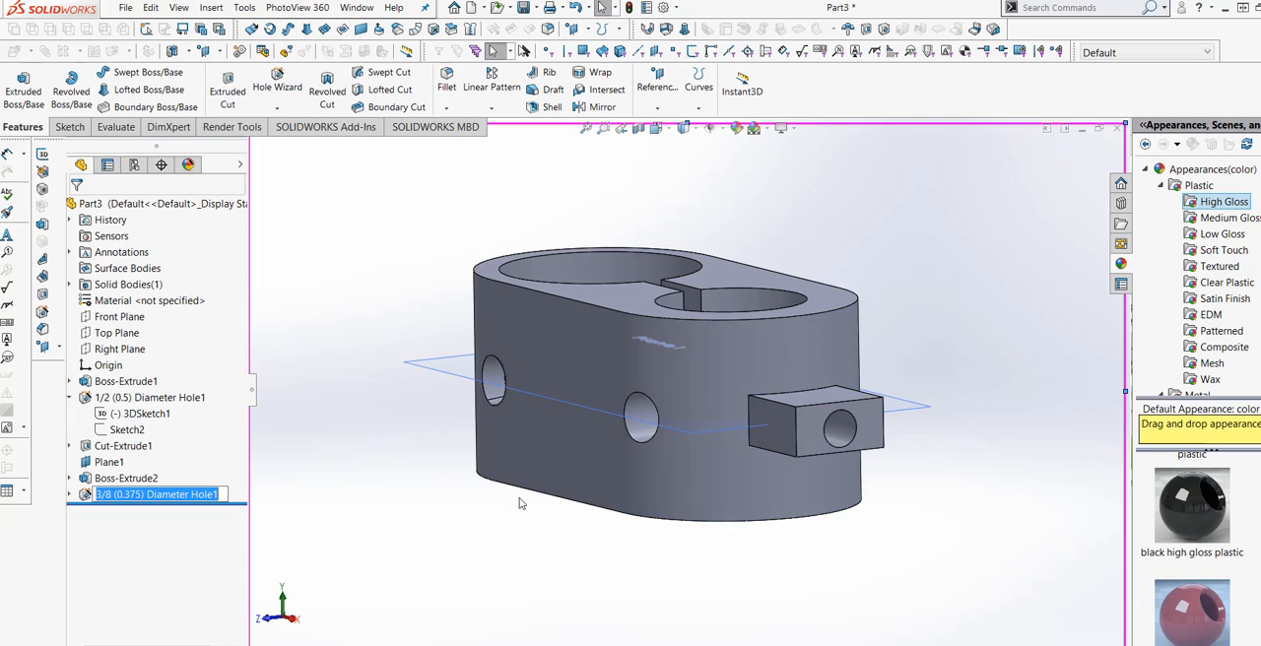
Edit the tab's 3/8 hole so its end condition is Blind with a depth of 1.00 in.
mouse_move(521, 505)
middle_mouse_down()
mouse_move(502, 580)
mouse_move(508, 520)
mouse_move(522, 507)
middle_mouse_up()
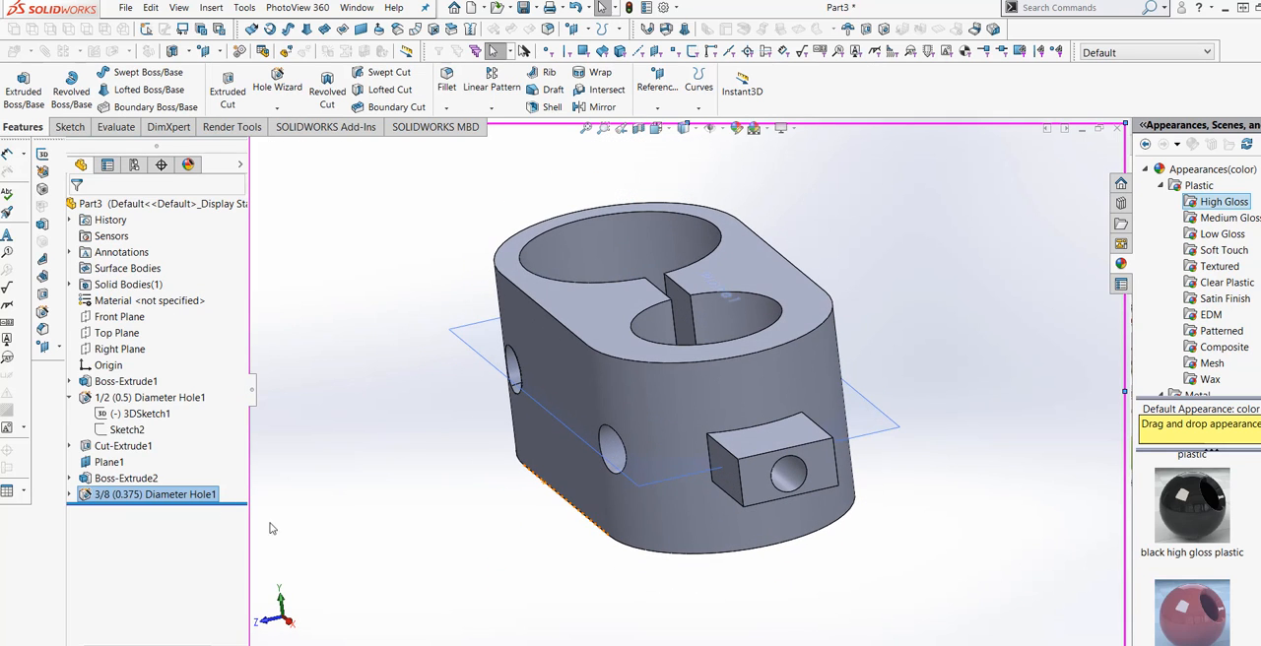
right_click(89, 496)
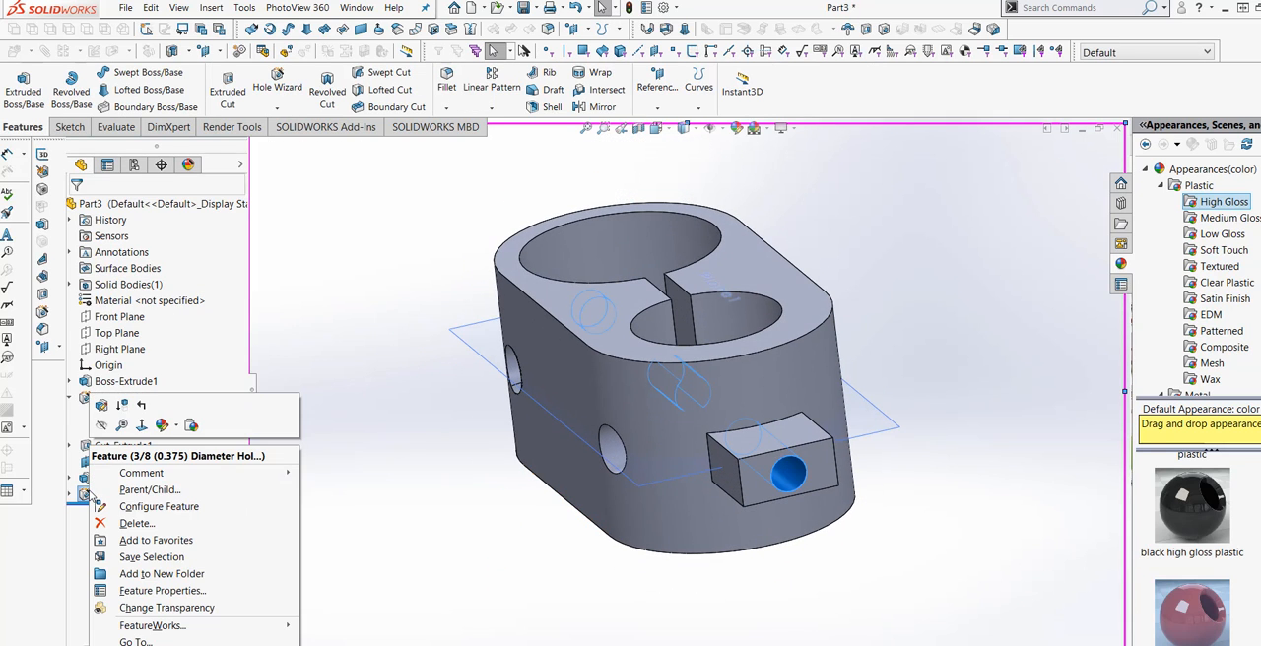
left_click(102, 406)
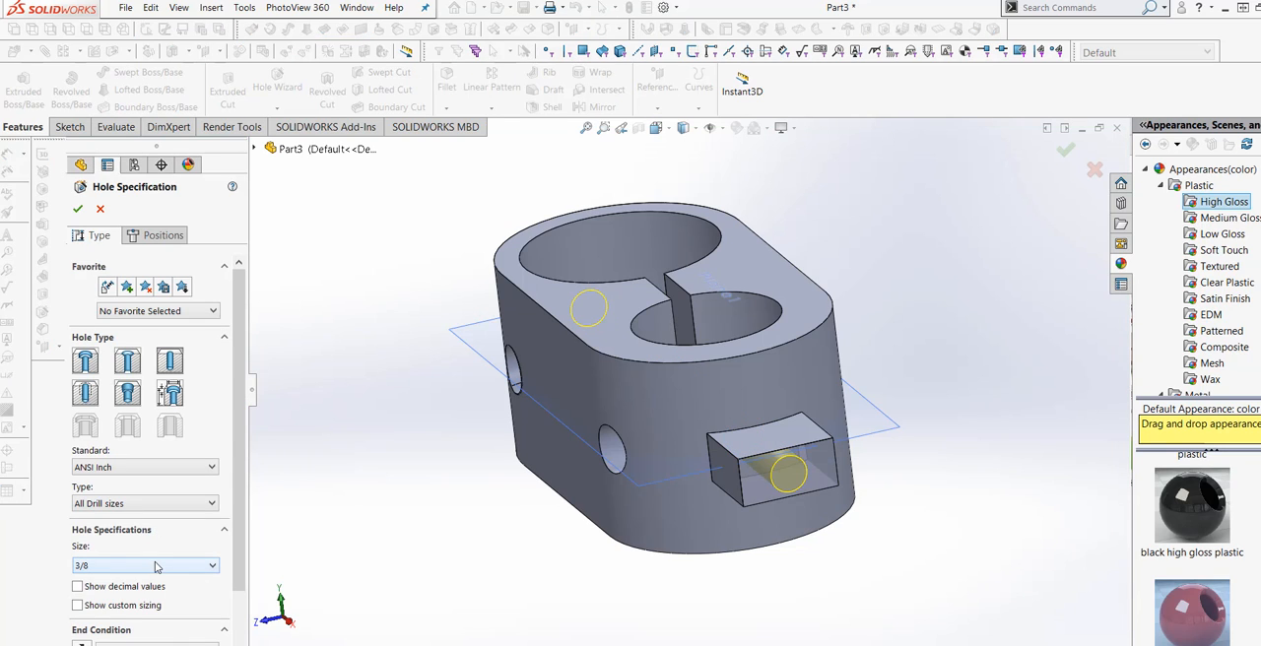
scroll(200, 564, "down", 1)
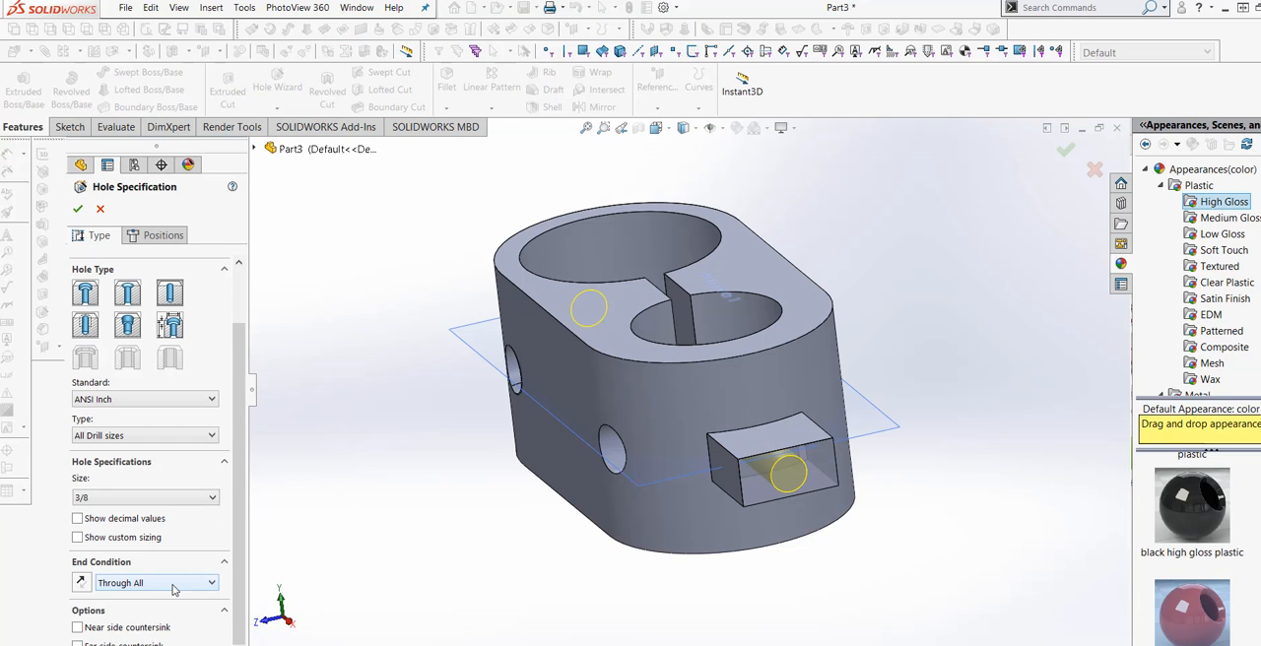
left_click(174, 589)
left_click(145, 597)
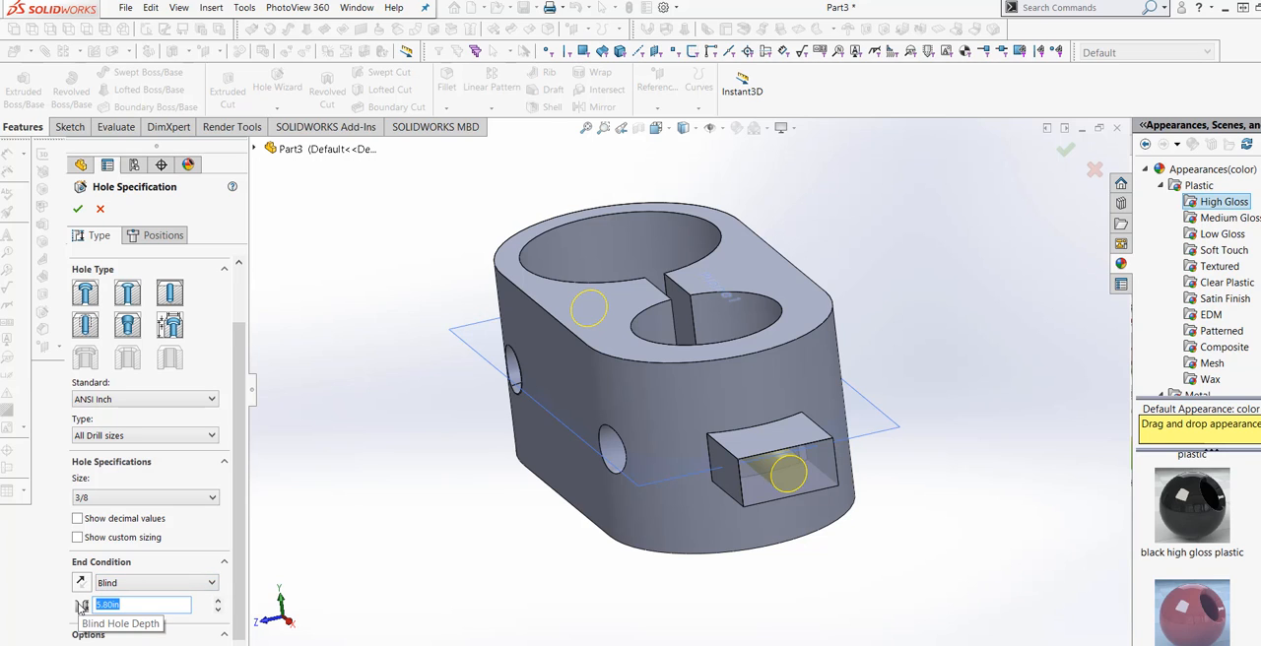
key("Return")
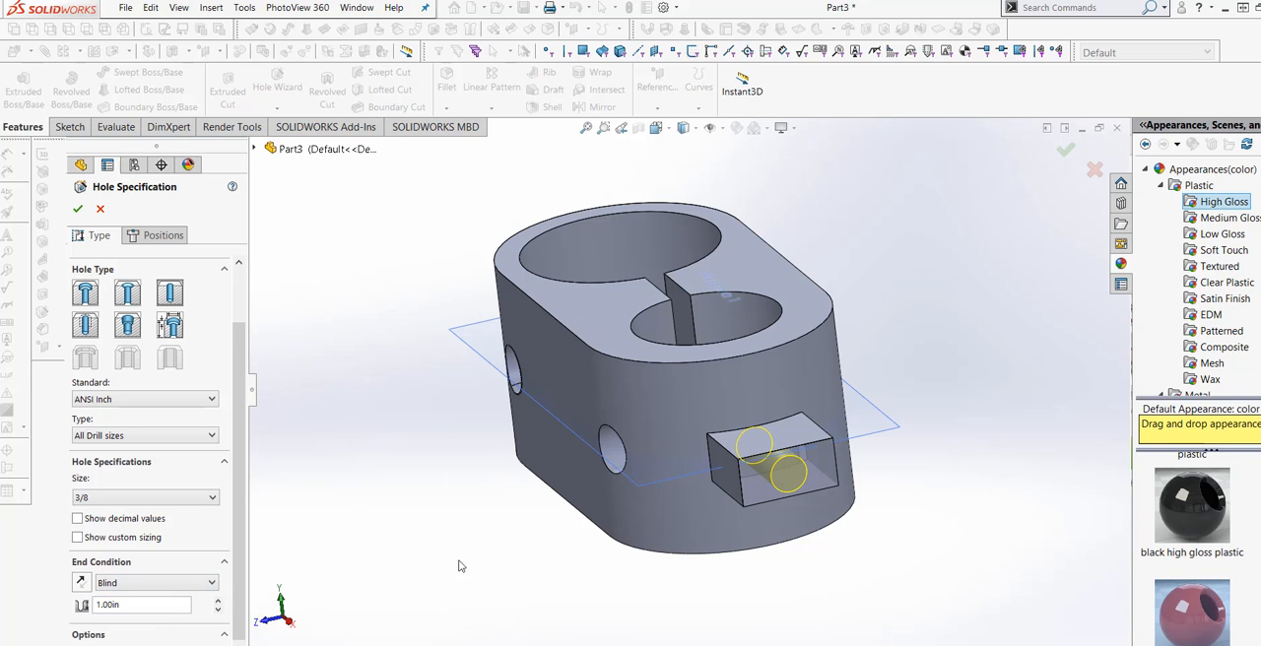
middle_click_drag(459, 563, 439, 617)
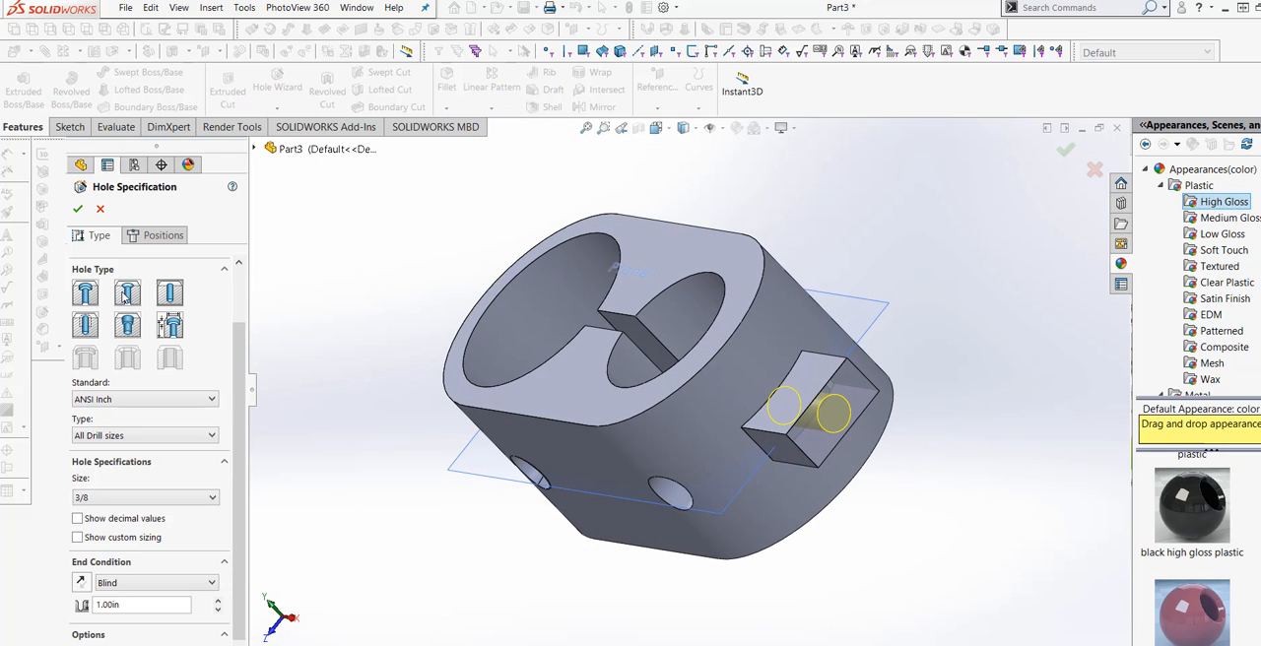
left_click(78, 209)
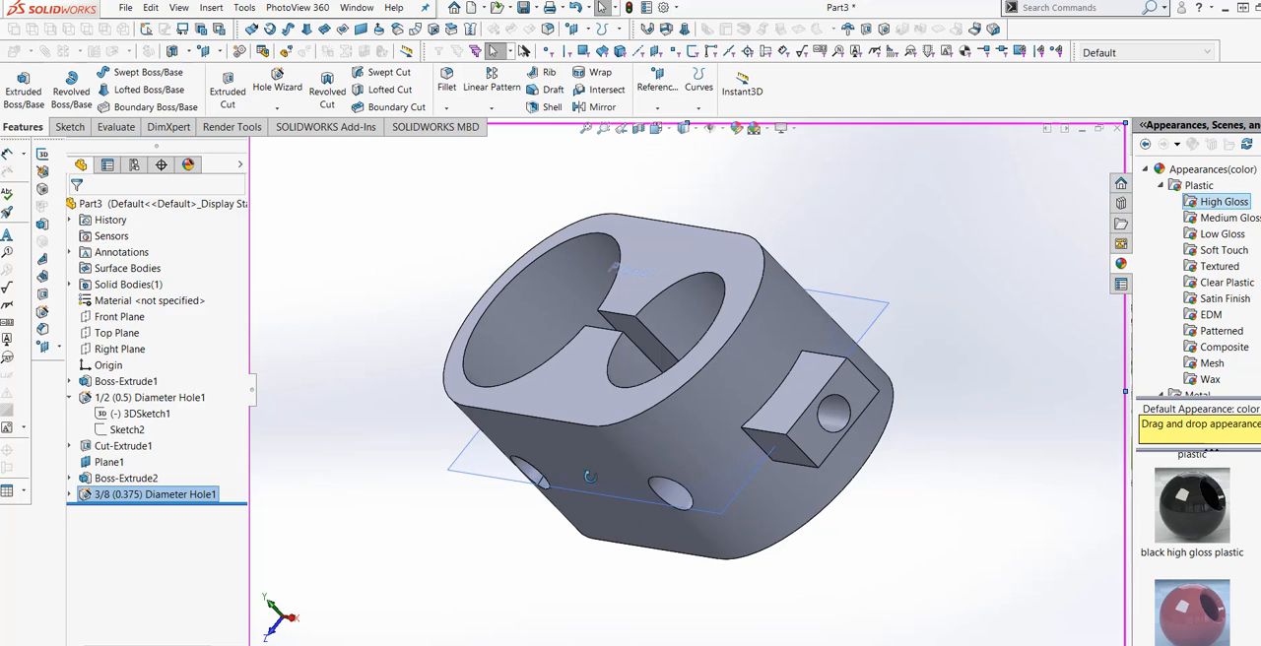
Open the 3D position sketch of the tab's 3/8 hole for editing.
middle_click_drag(629, 515, 593, 519)
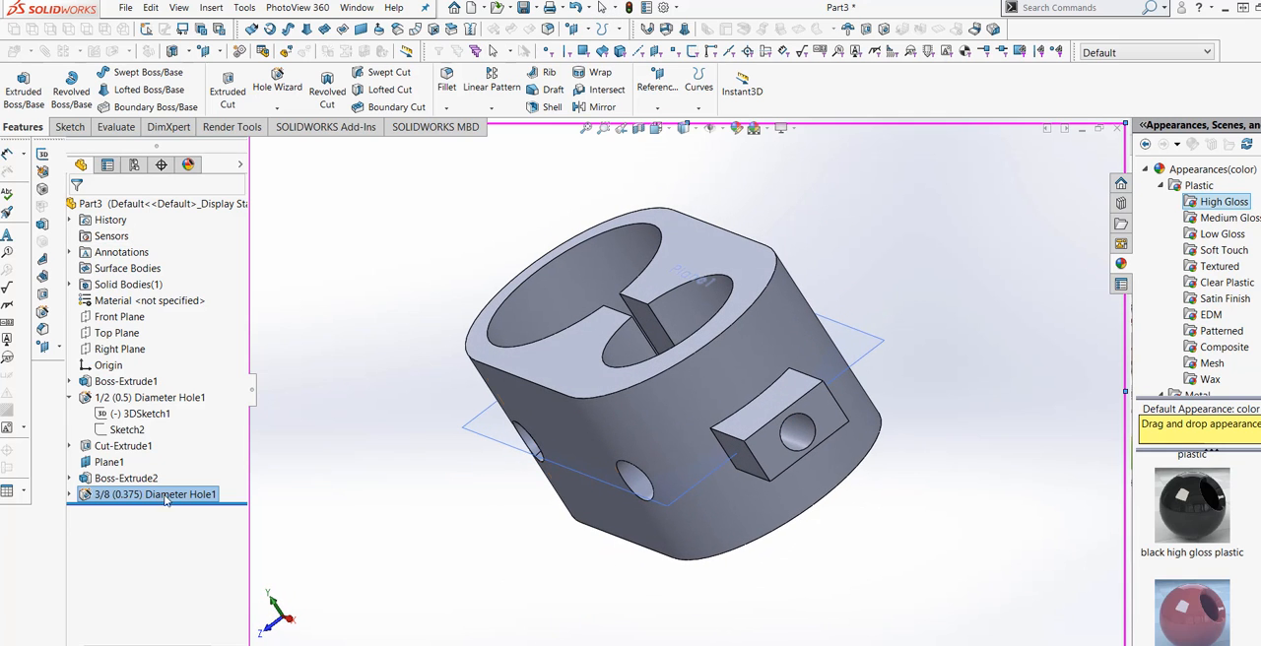
left_click(72, 495)
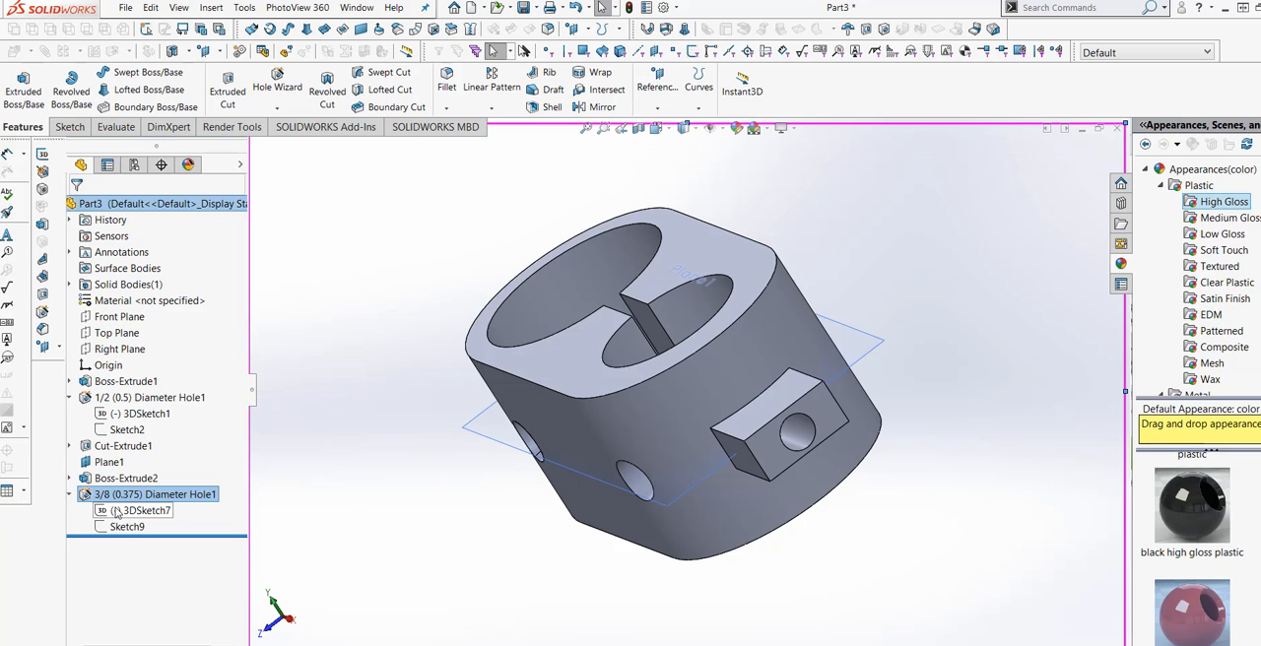
right_click(117, 511)
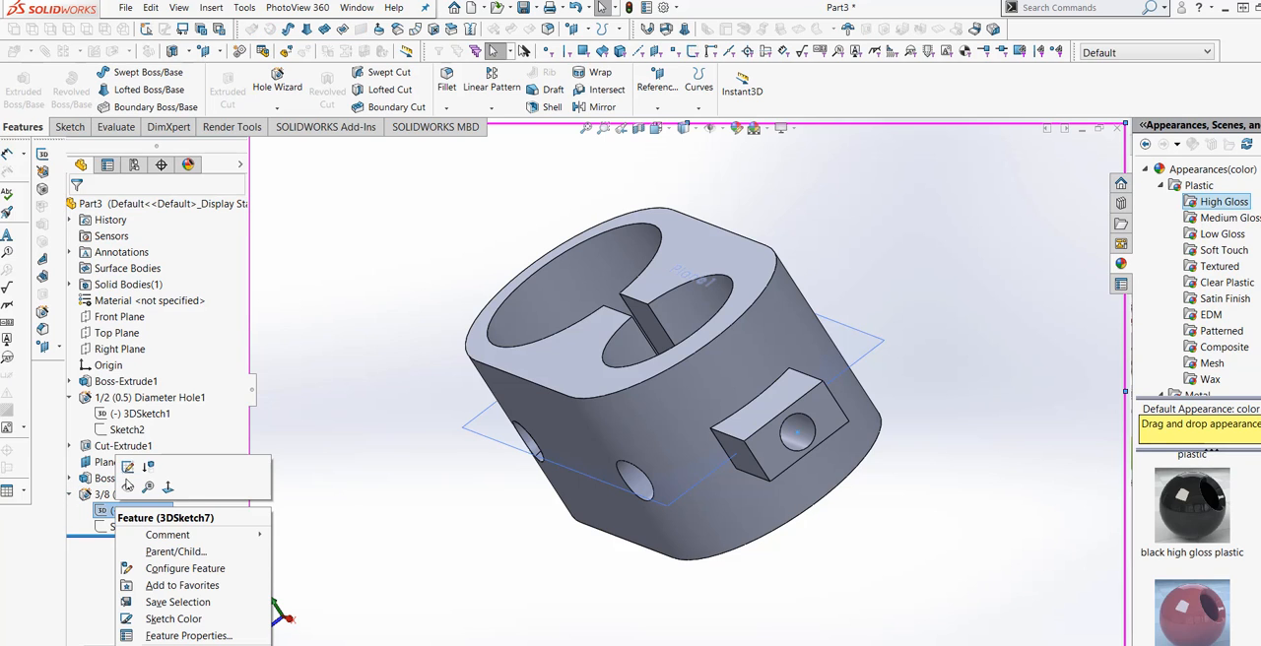
left_click(129, 471)
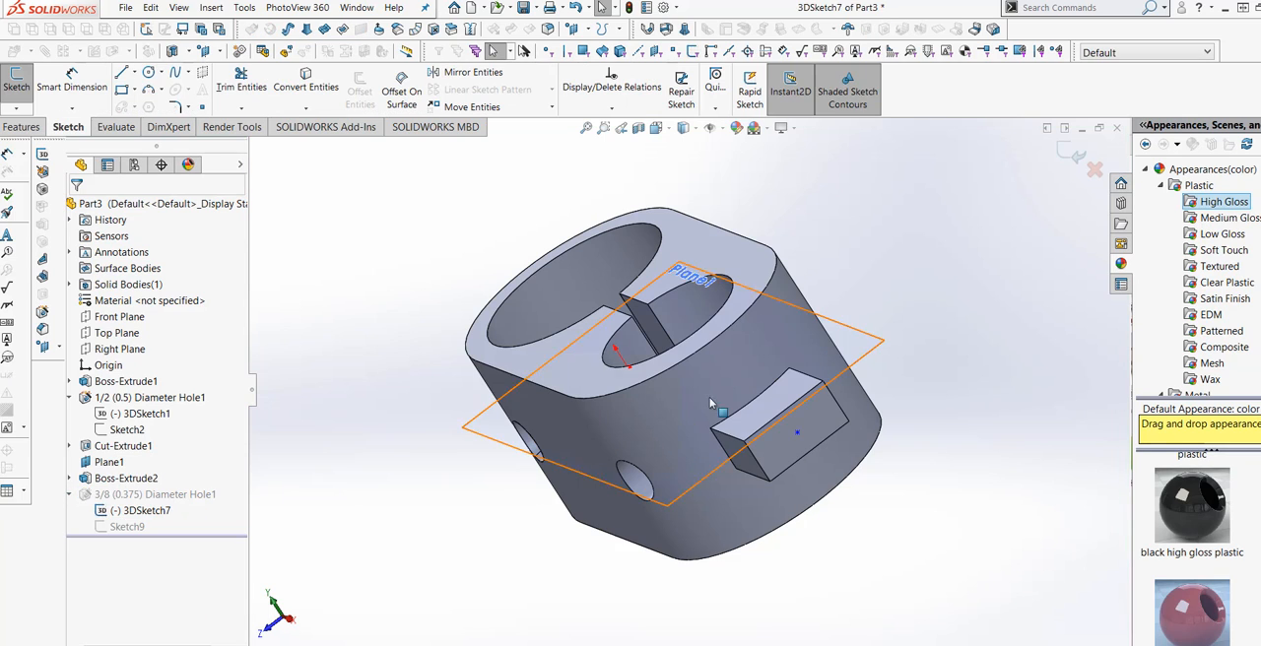
left_click(656, 130)
left_click(732, 204)
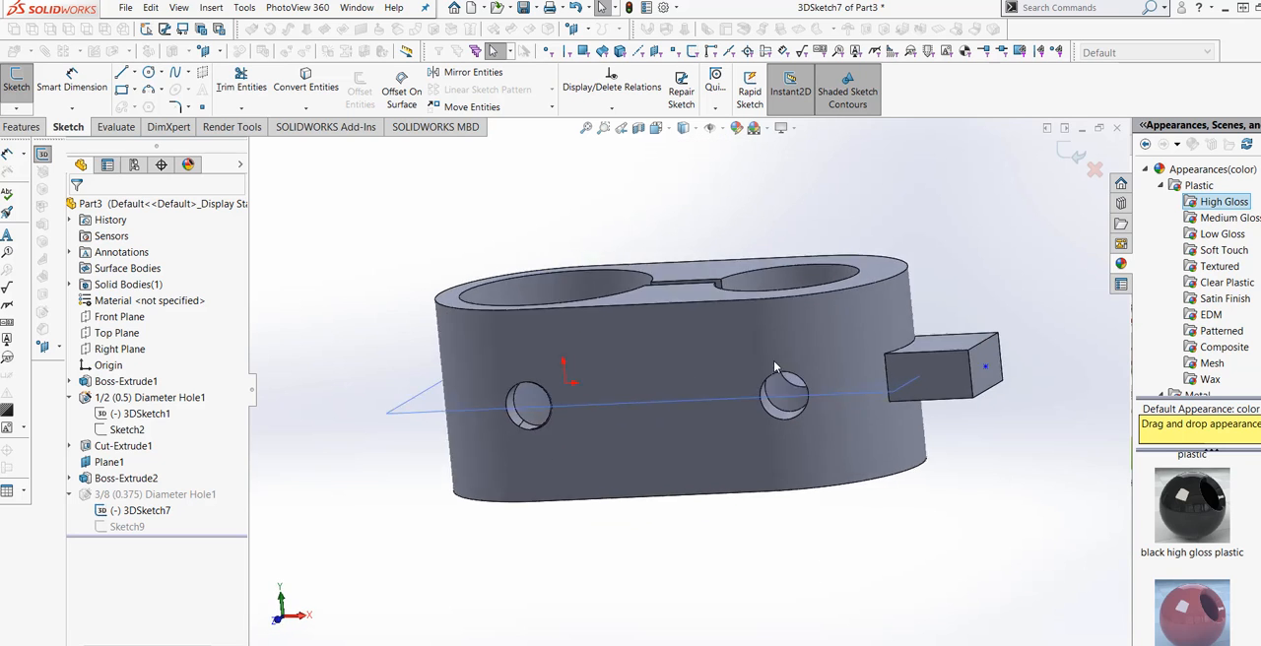
right_click(633, 407)
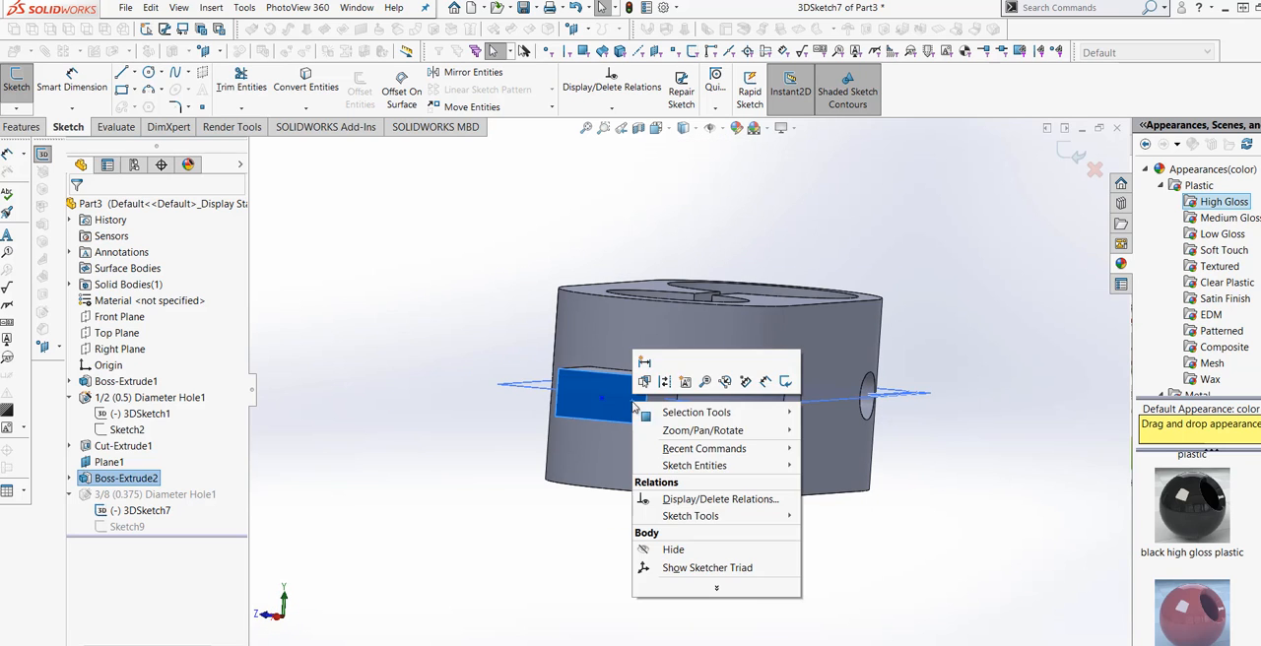
left_click(413, 466)
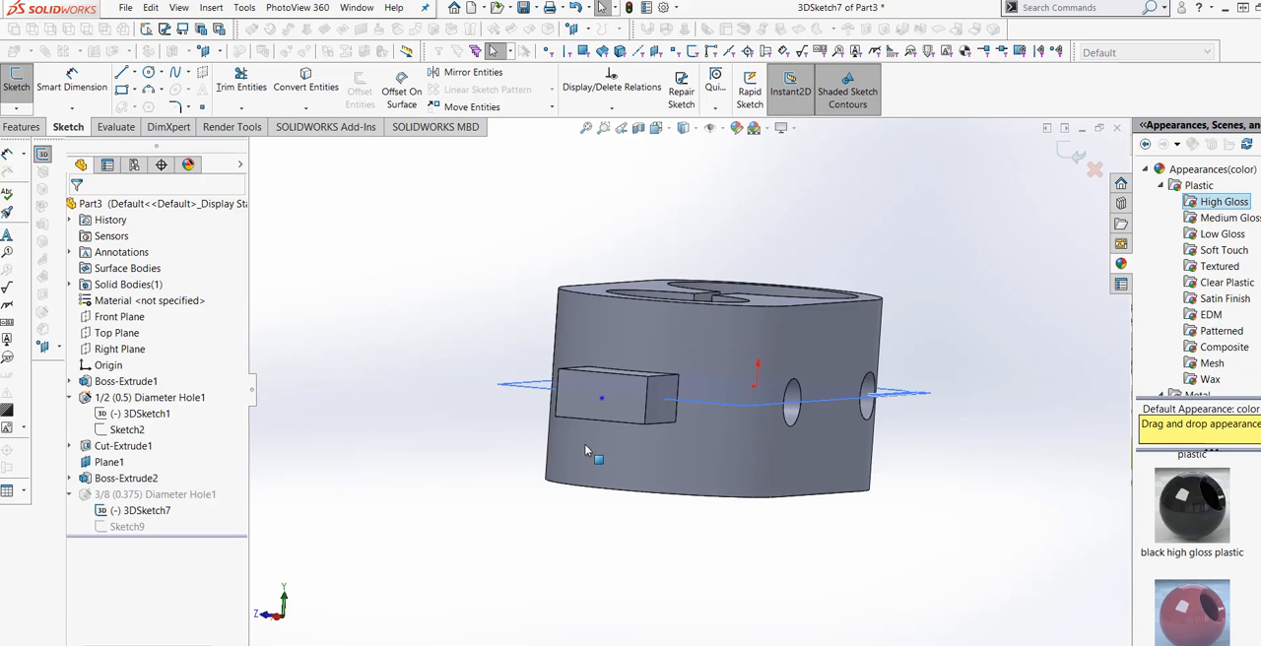
Dimension the hole's centre point 0.25 in from the upper edge of the tab's end face.
scroll(596, 439, "down", 5)
left_click(73, 87)
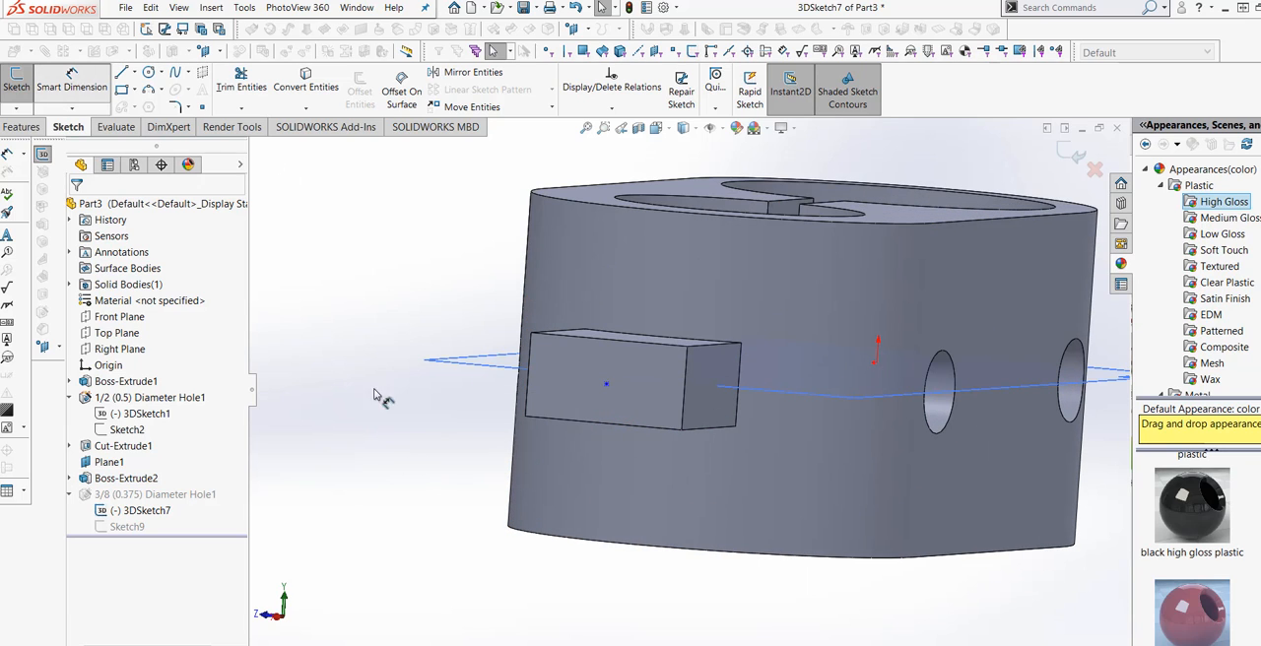
left_click(607, 385)
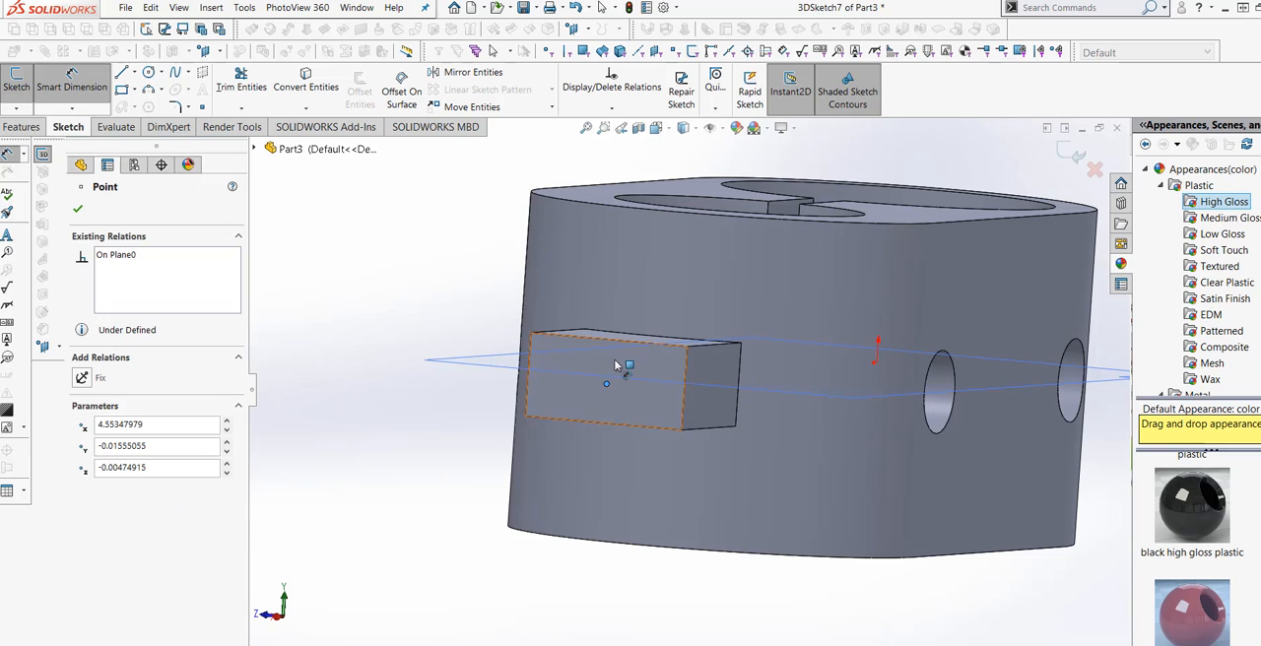
left_click(631, 367)
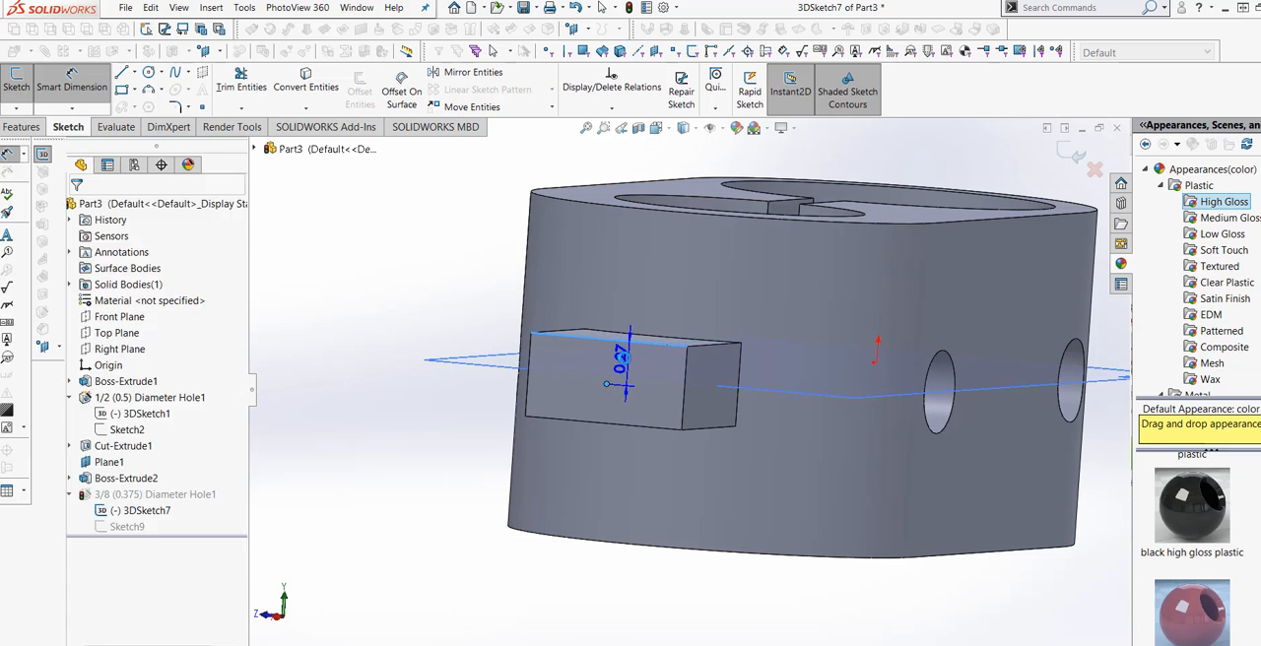
left_click(633, 367)
type(".25")
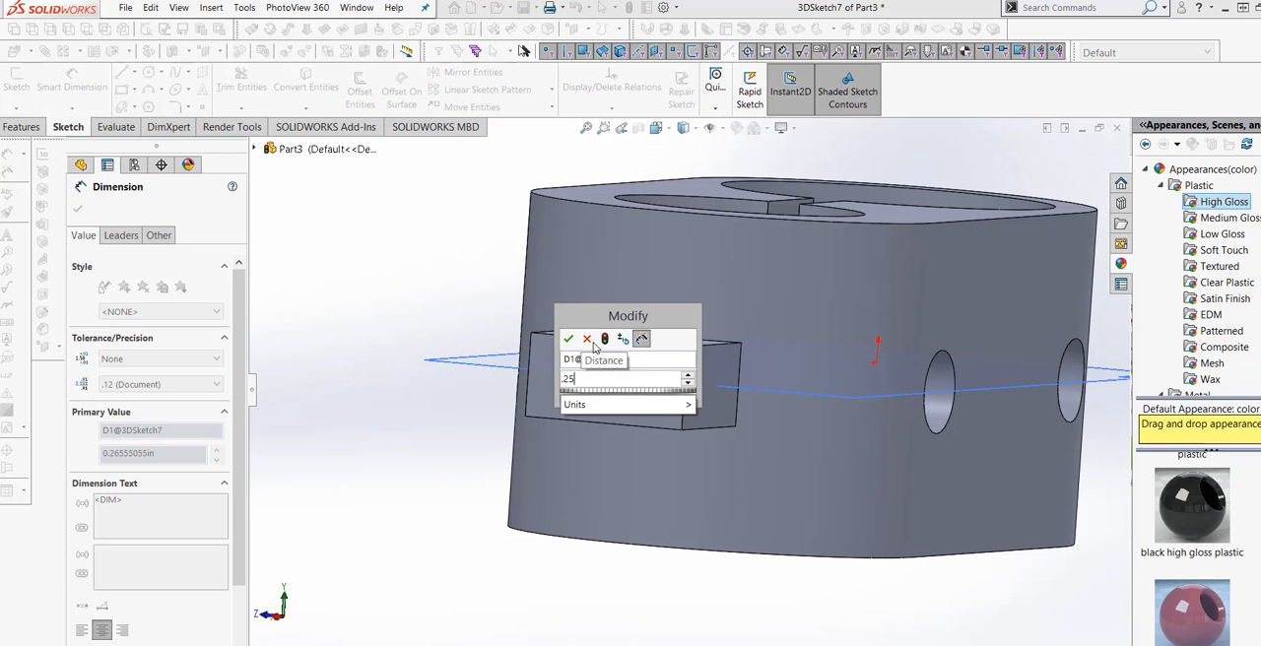
left_click(604, 339)
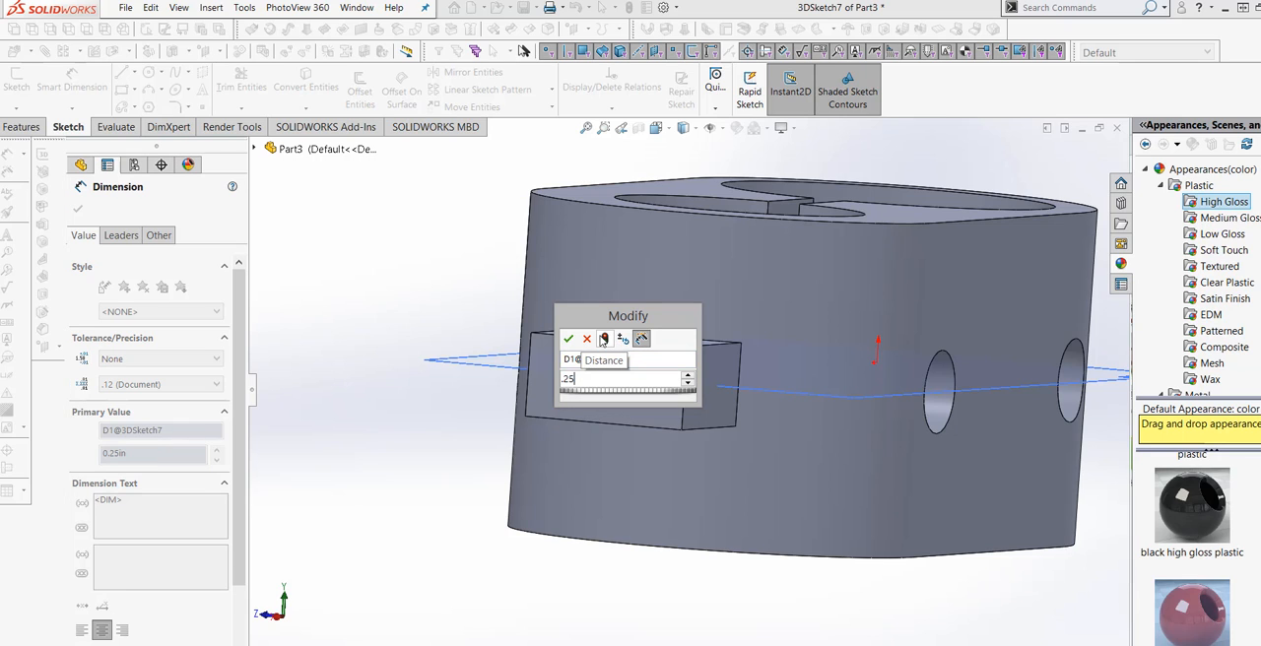
left_click(570, 338)
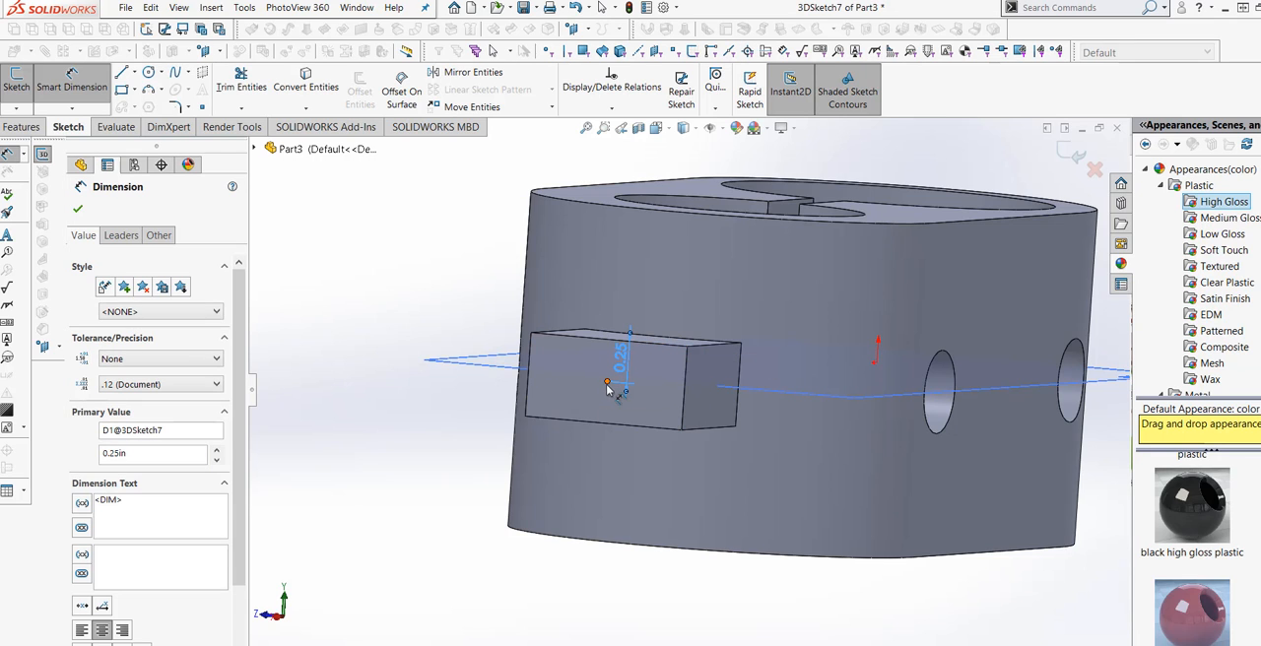
Dimension the hole's centre point 0.5 in from the vertical side edge of the tab's end face and exit the sketch.
left_click(608, 383)
left_click(684, 419)
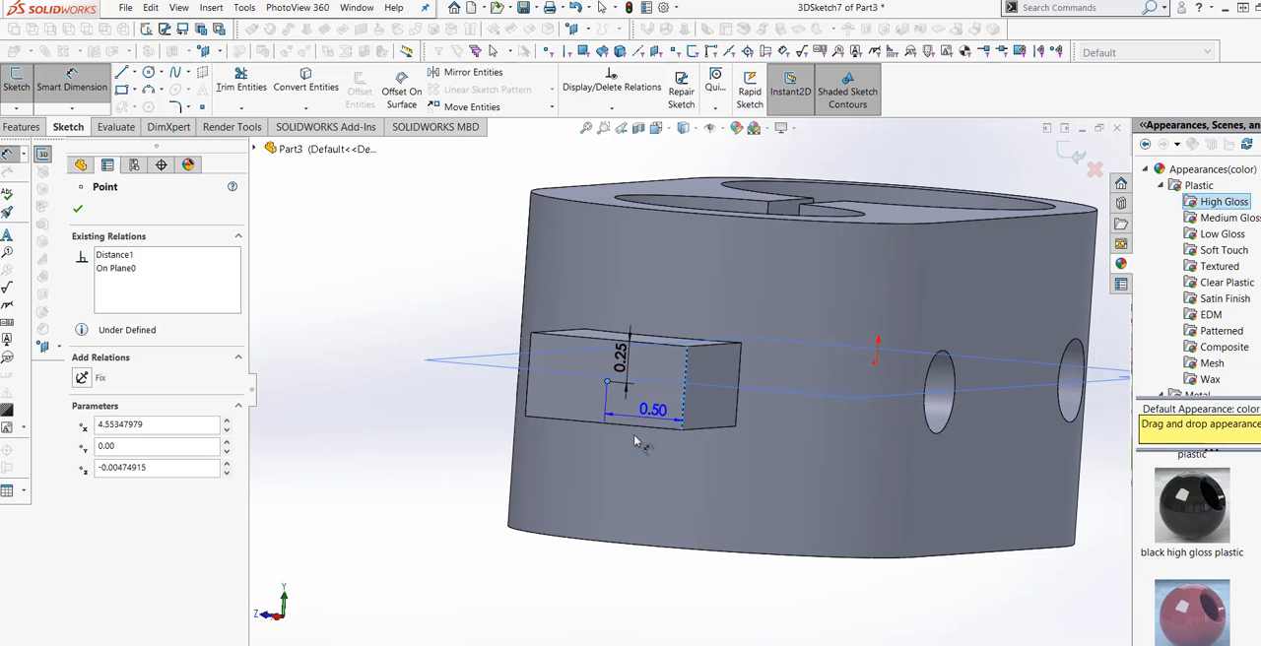
left_click(639, 469)
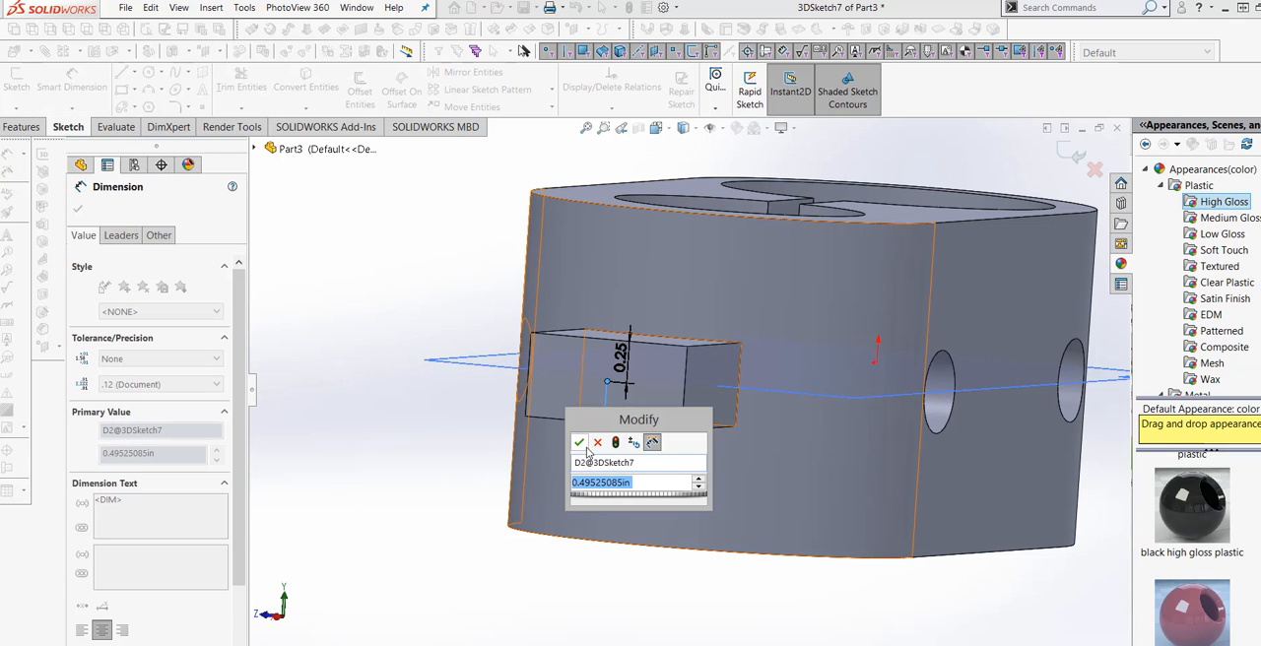
type(".5")
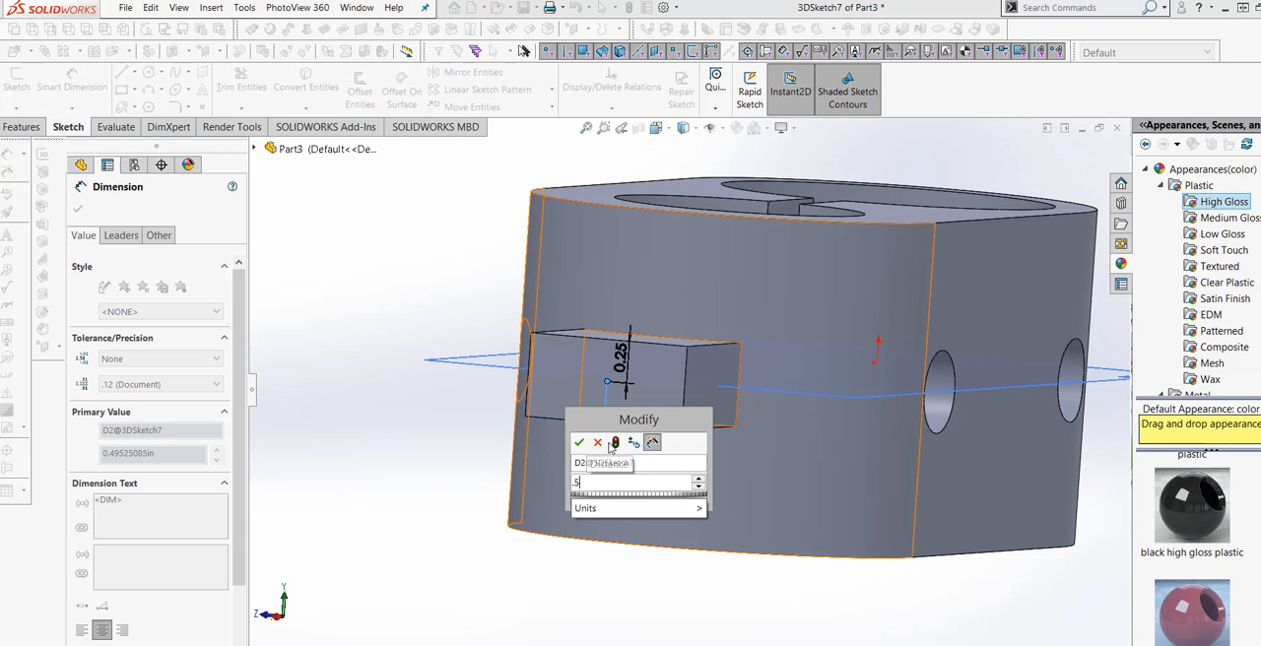
left_click(580, 444)
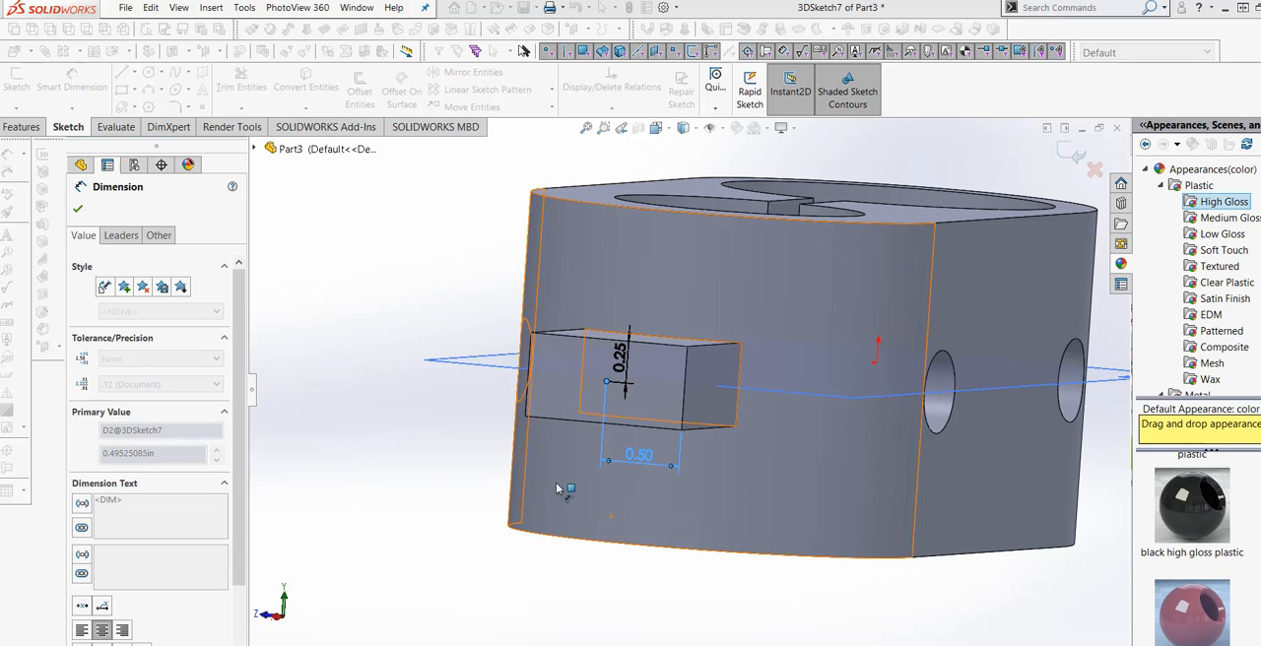
left_click(78, 212)
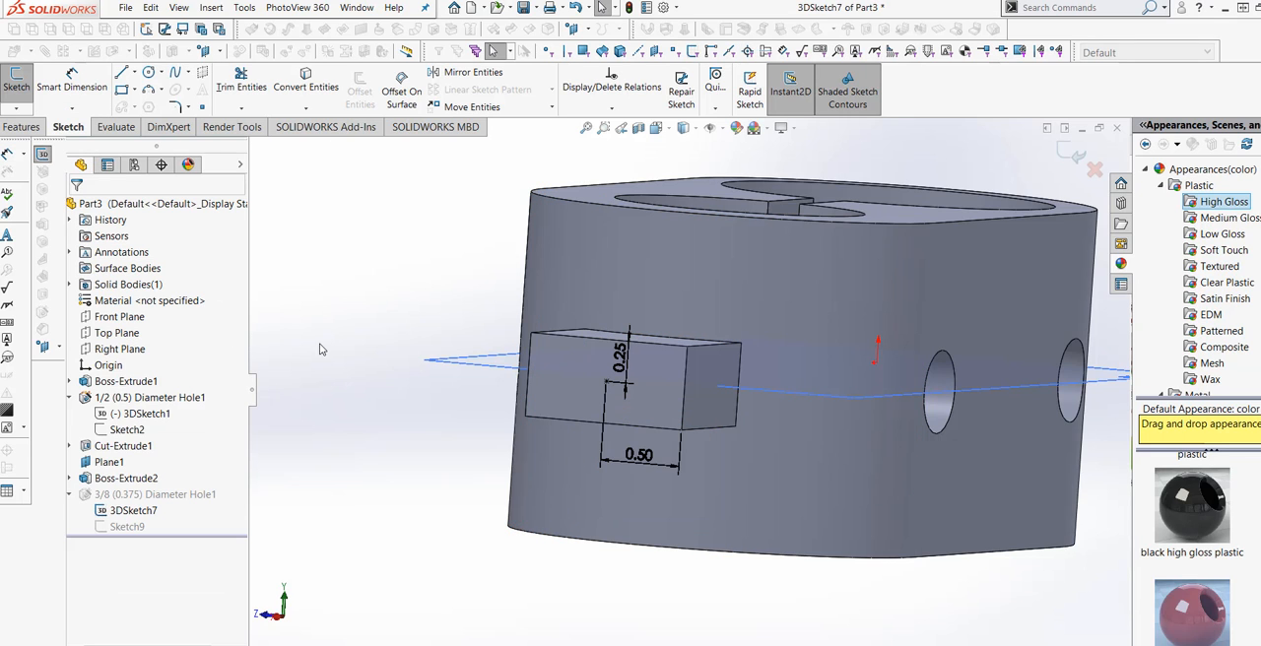
key("f")
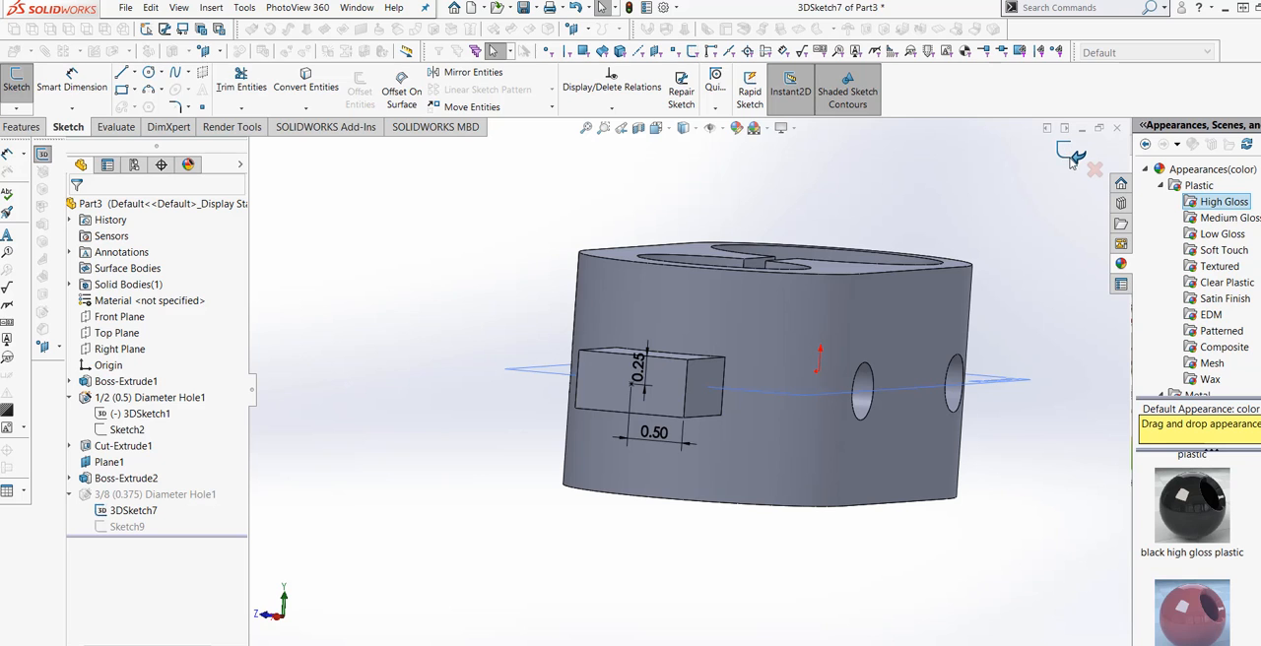
left_click(1072, 162)
mouse_move(545, 440)
middle_mouse_down()
mouse_move(581, 395)
mouse_move(579, 450)
mouse_move(616, 436)
mouse_move(592, 503)
mouse_move(600, 460)
mouse_move(838, 487)
middle_mouse_up()
scroll(838, 487, "up", 3)
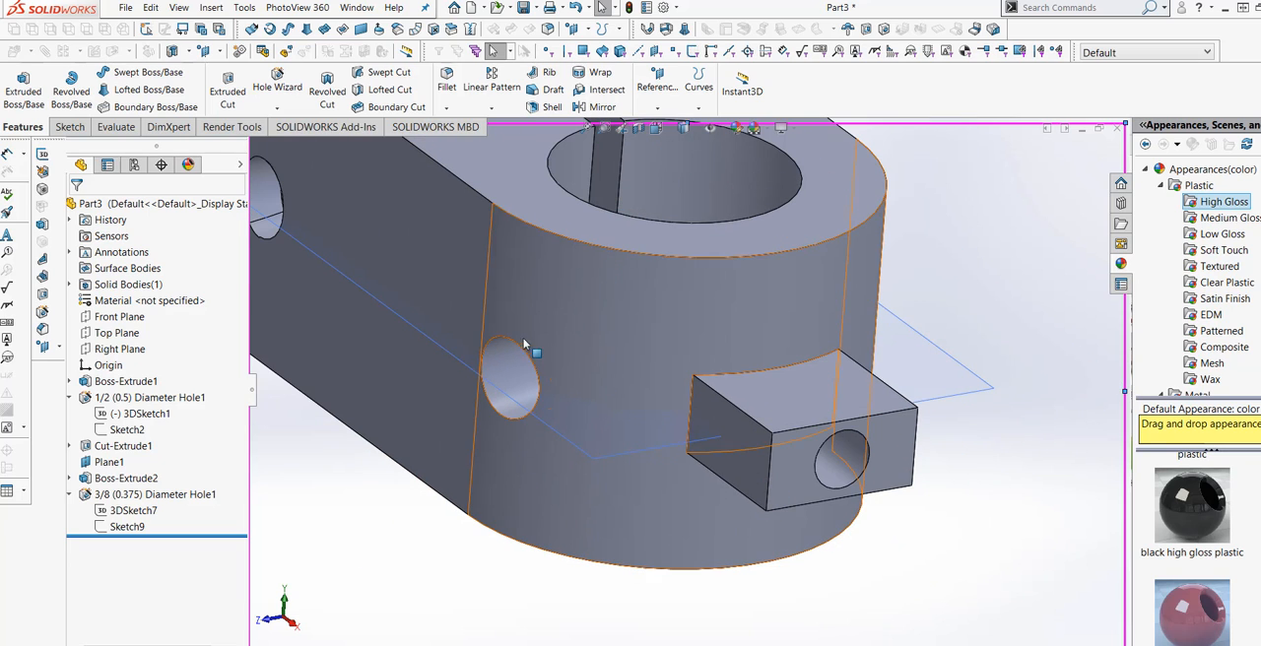
left_click(446, 108)
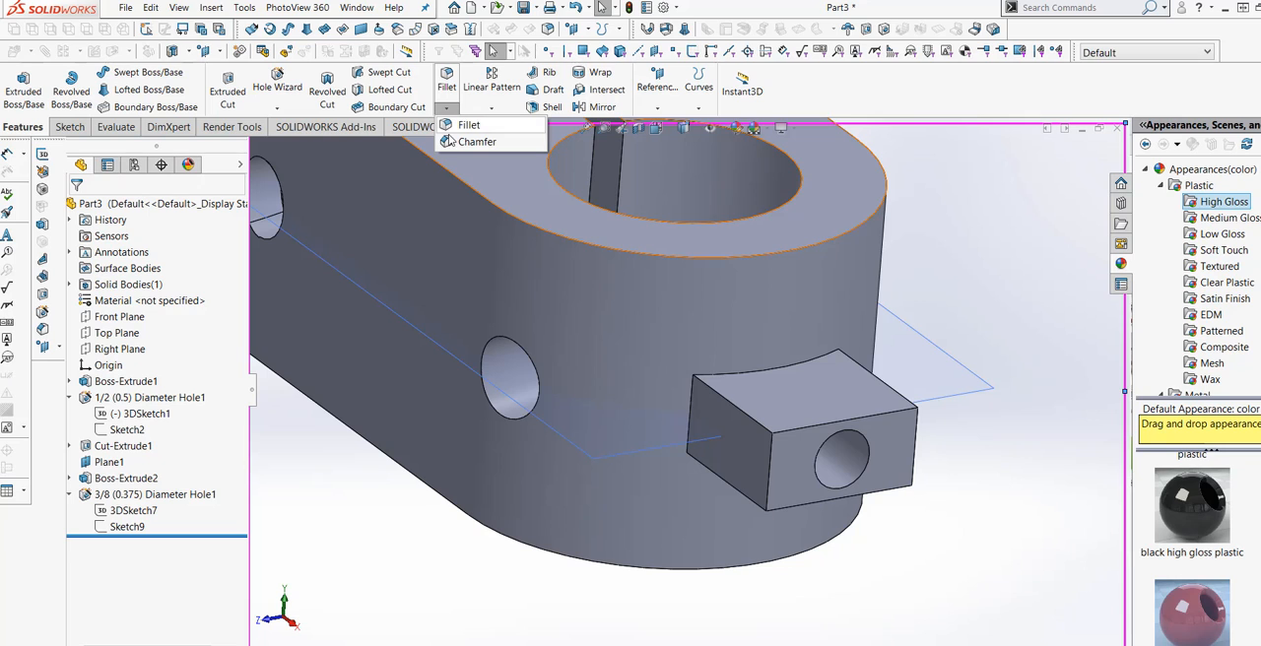
left_click(477, 141)
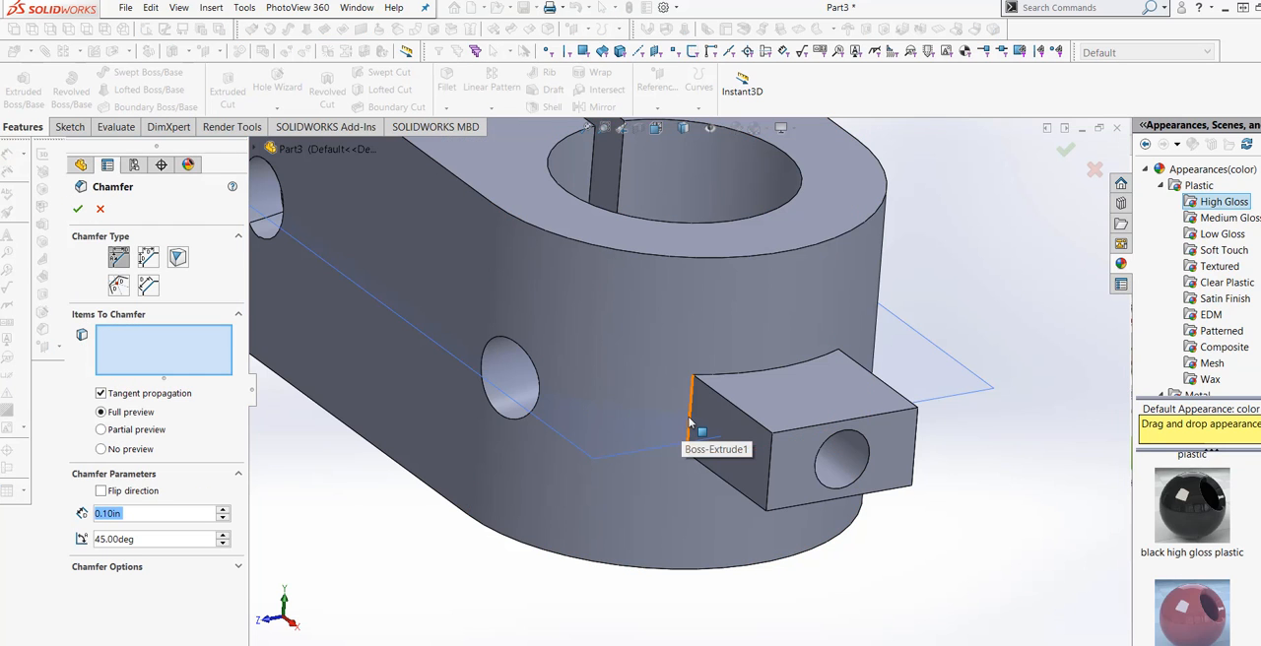
left_click(690, 423)
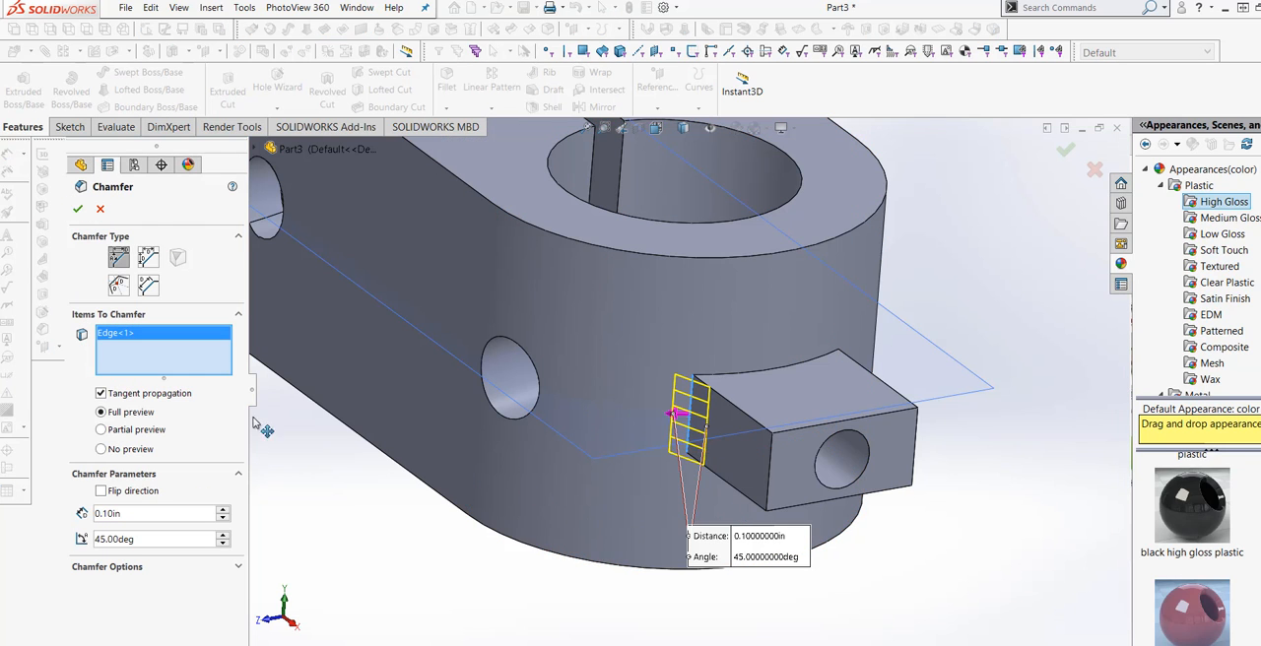
key("Escape")
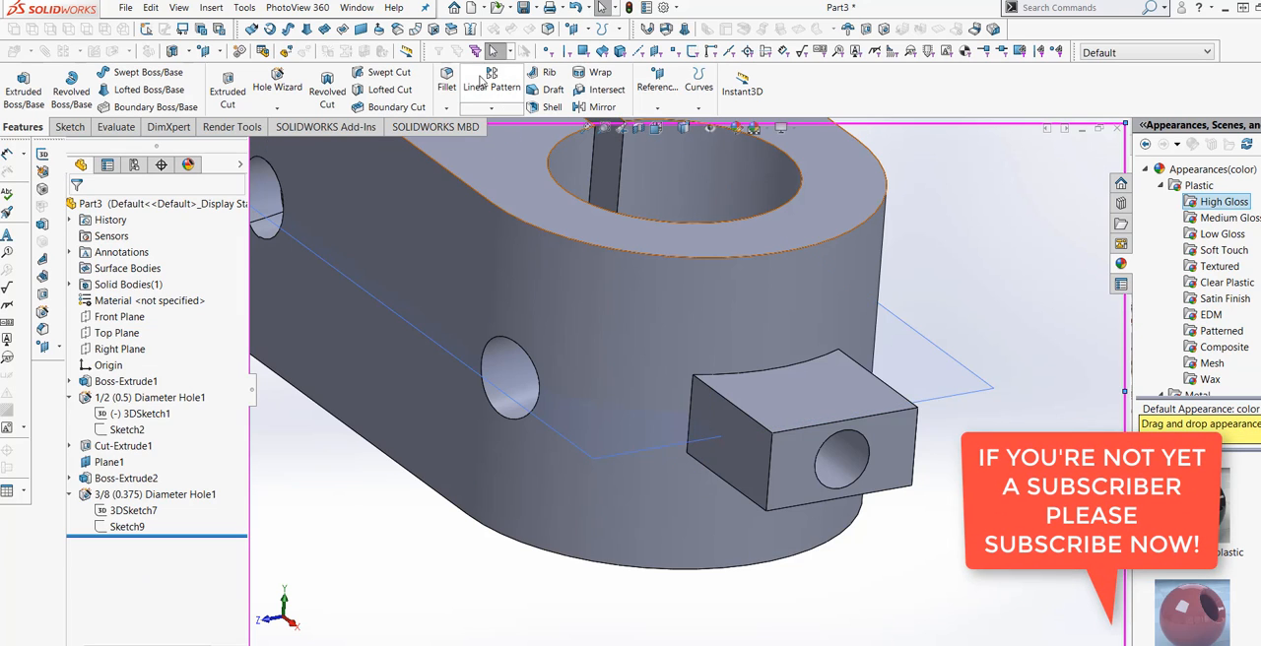
Fillet the four edges where the side tab meets the clamp body with a symmetric 0.25 in radius.
left_click(447, 81)
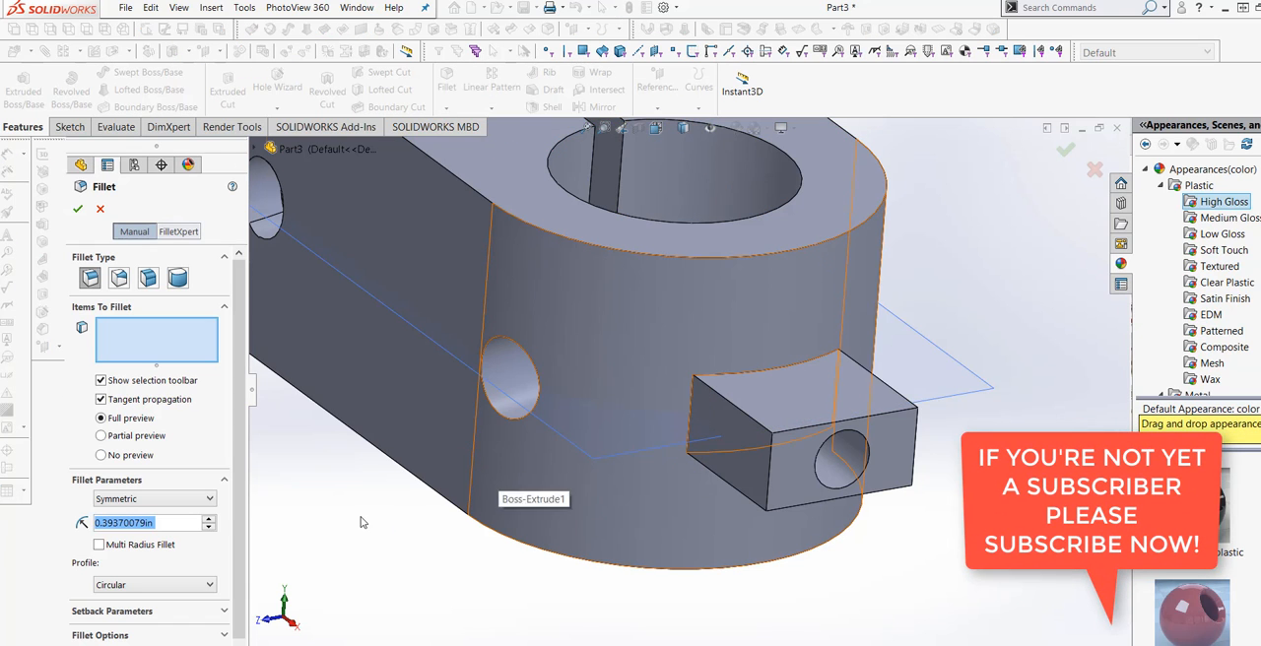
double_click(128, 524)
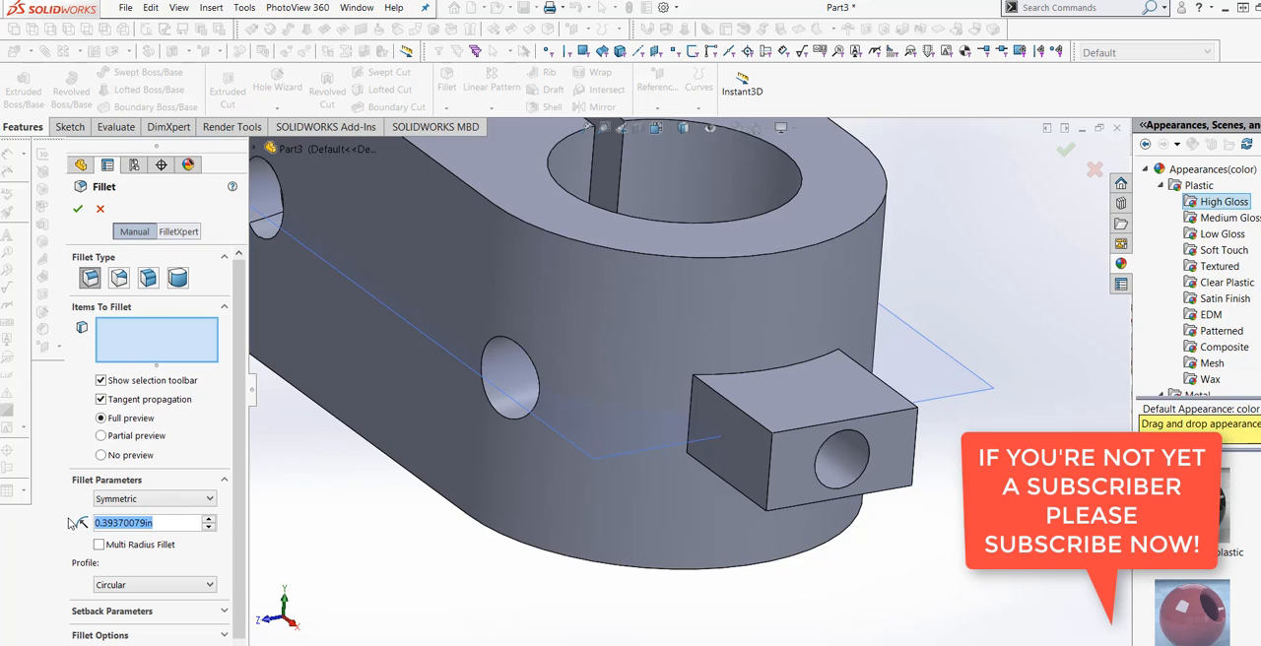
type(".25")
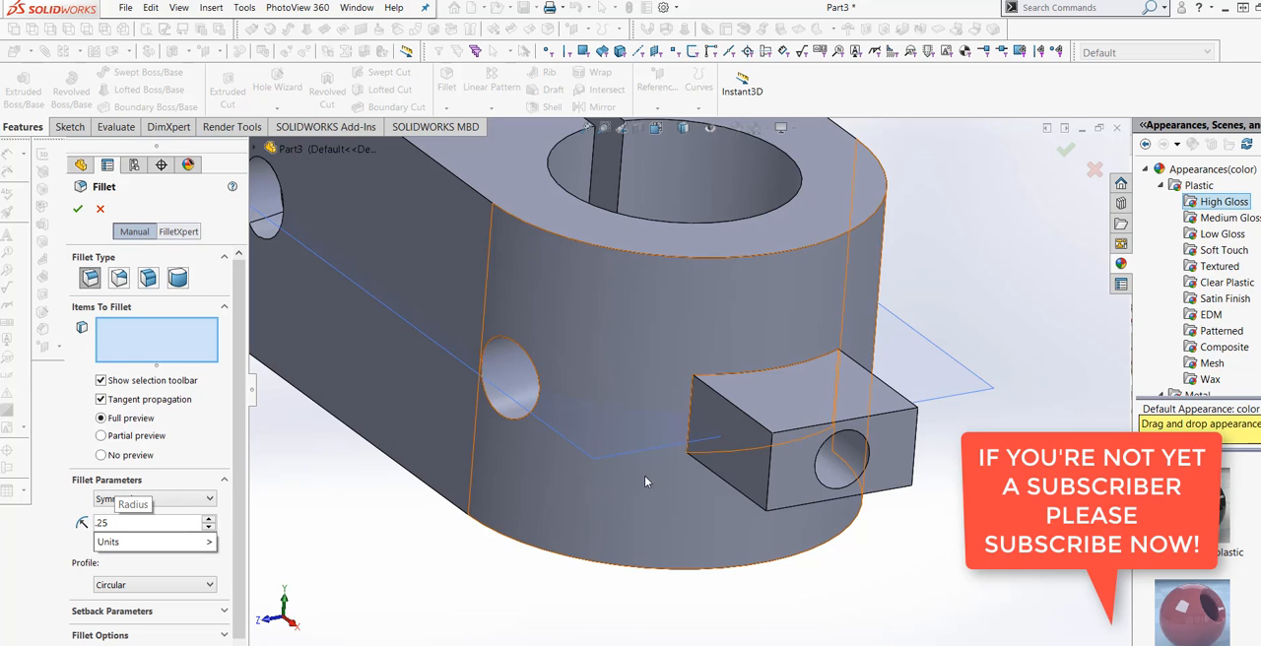
left_click(691, 415)
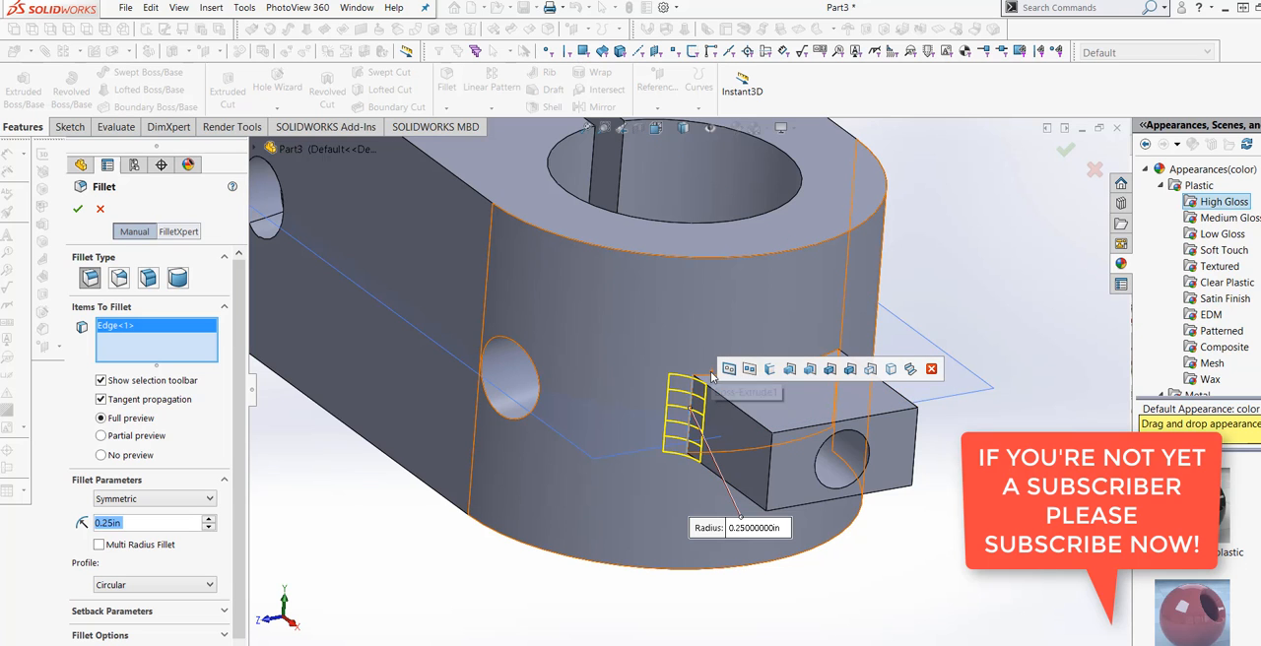
left_click(722, 422)
middle_click_drag(721, 421, 808, 428)
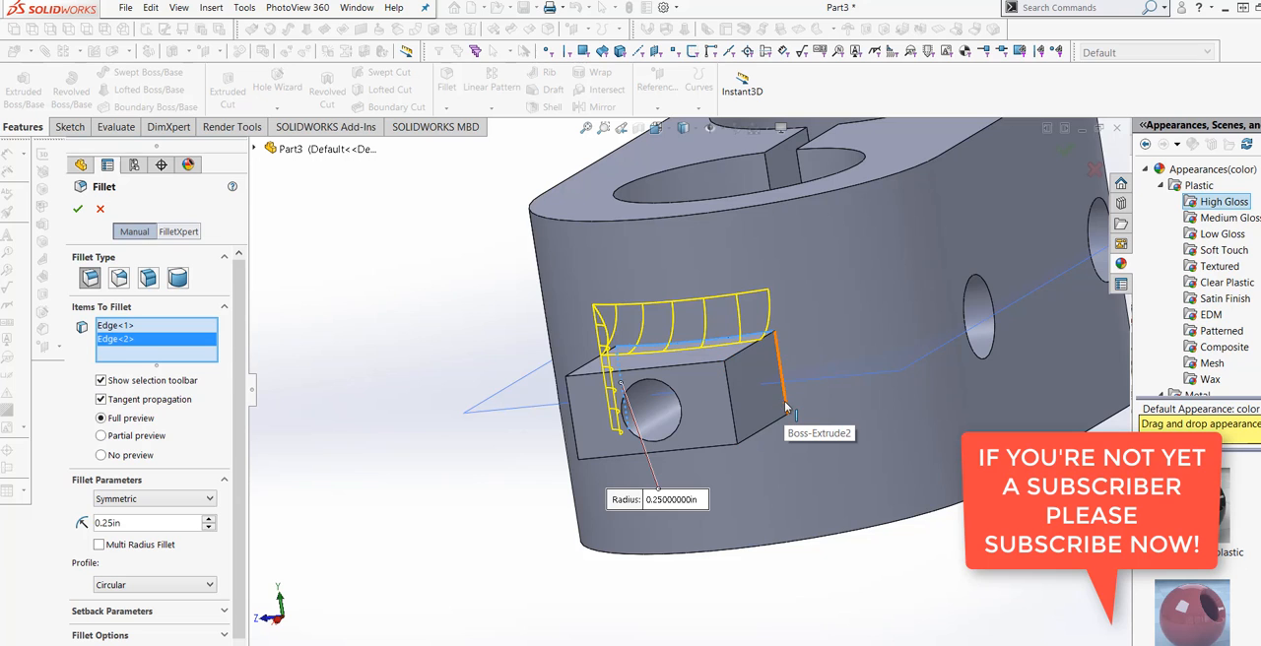
left_click(785, 406)
middle_click_drag(745, 483, 728, 421)
left_click(731, 432)
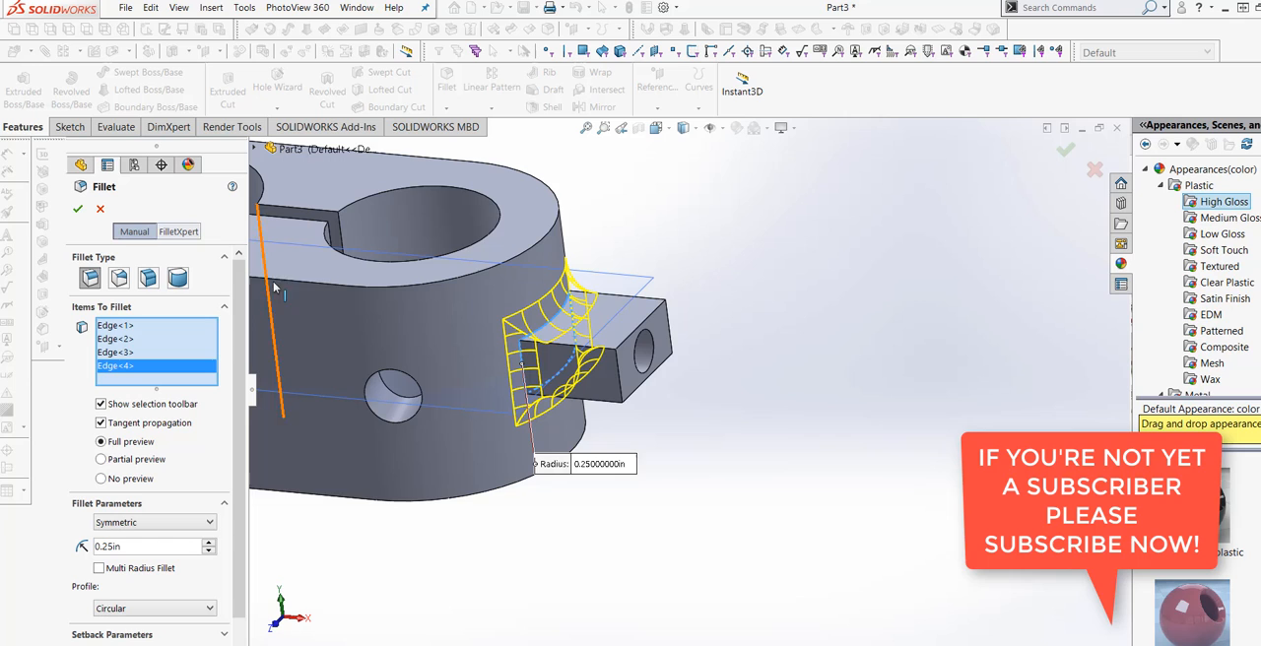
left_click(78, 213)
Hide the reference plane Plane1 that passes through the middle of the body.
scroll(641, 443, "up", 4)
mouse_move(653, 440)
middle_mouse_down()
mouse_move(668, 428)
mouse_move(658, 437)
middle_mouse_up()
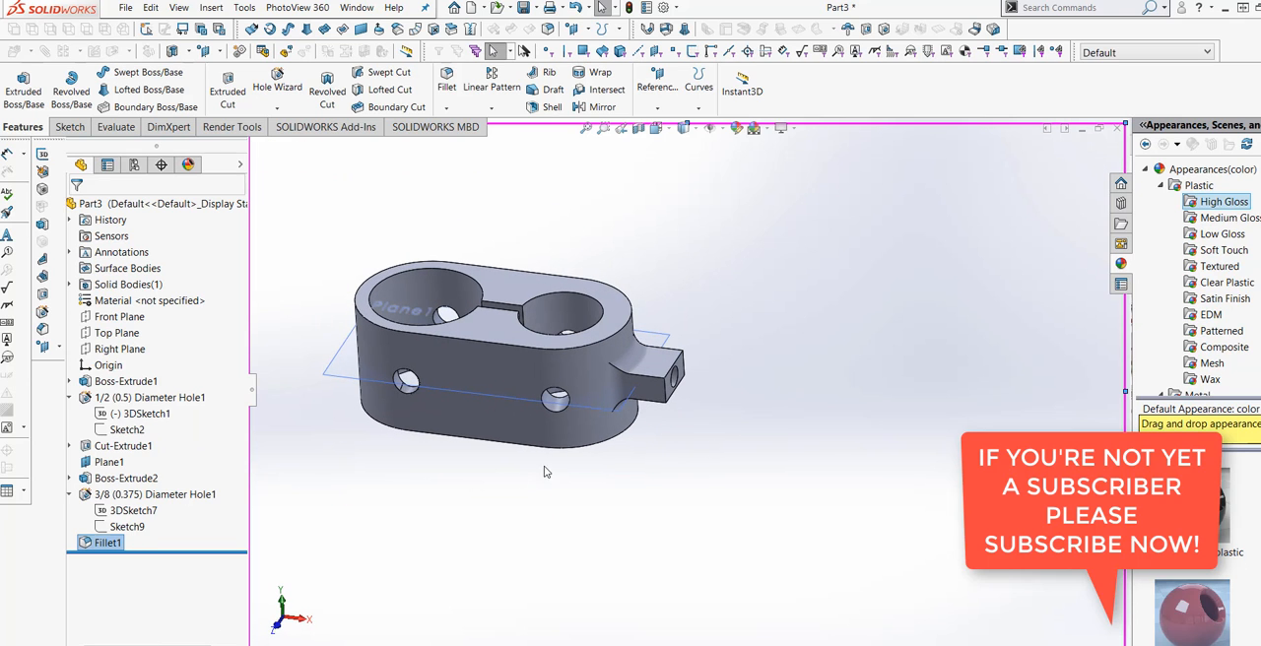
right_click(328, 380)
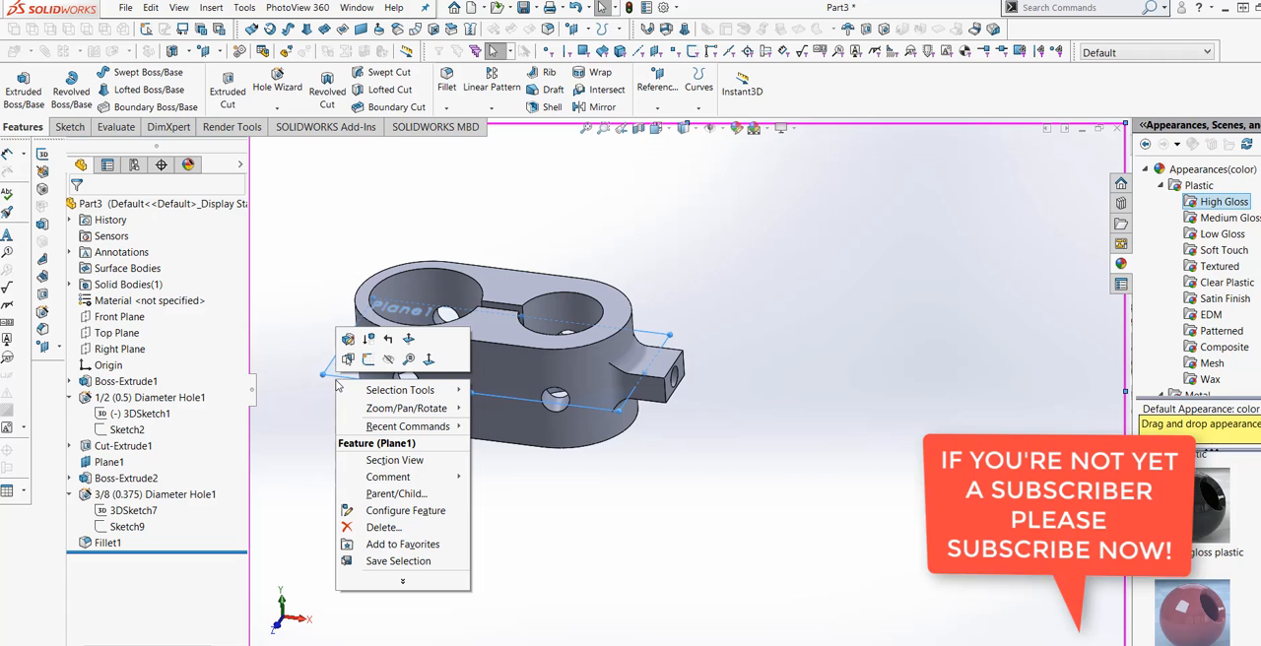
left_click(388, 361)
mouse_move(579, 472)
middle_mouse_down()
mouse_move(526, 500)
mouse_move(571, 493)
middle_mouse_up()
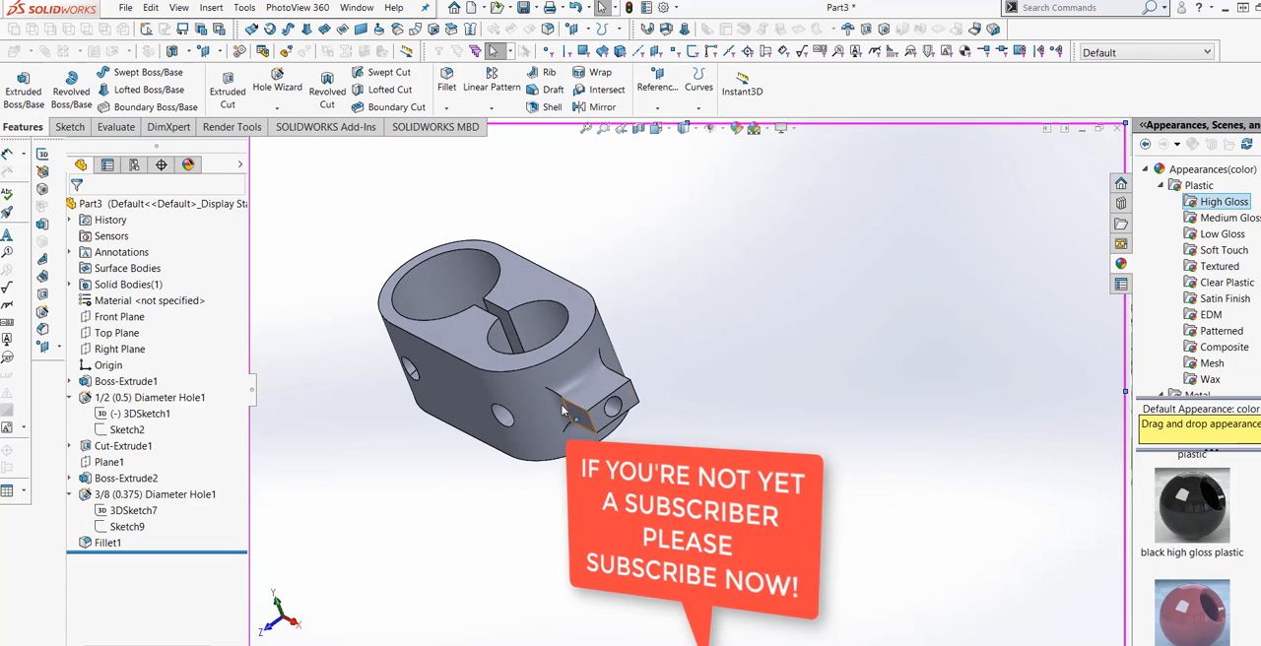
scroll(576, 440, "down", 3)
middle_click_drag(577, 440, 631, 456)
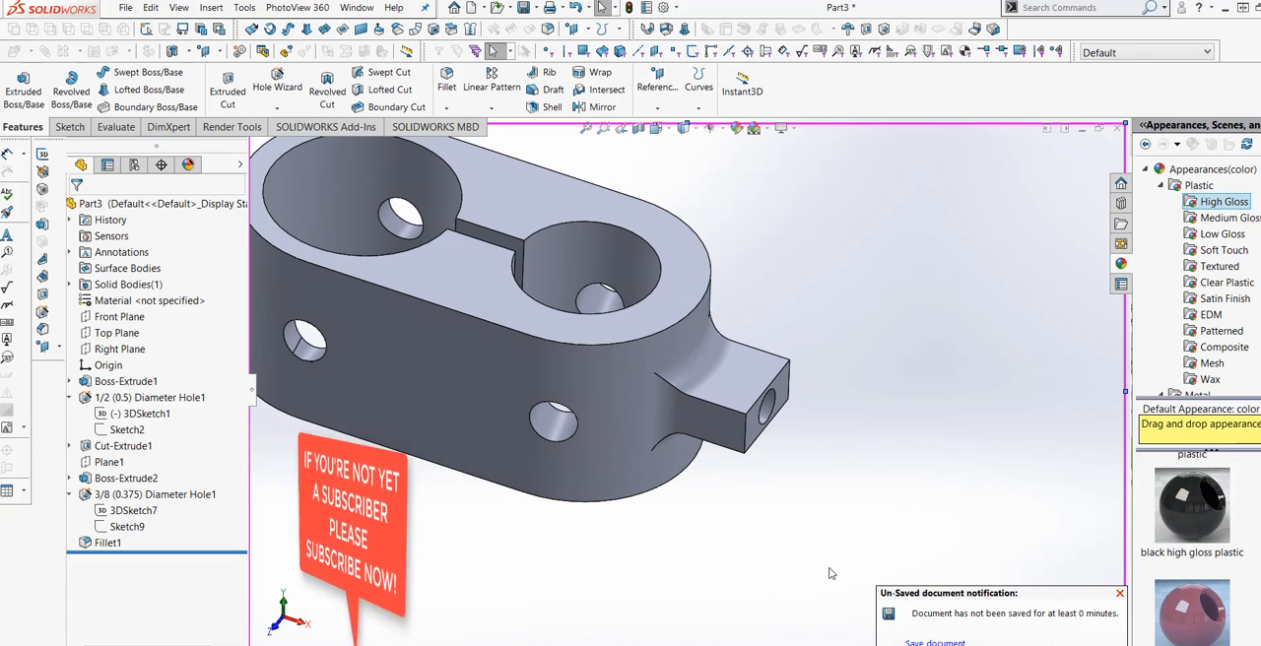
Save the part as EXERCISE138 in the SOLIDWORKS ALL EXERCISE folder.
left_click(934, 643)
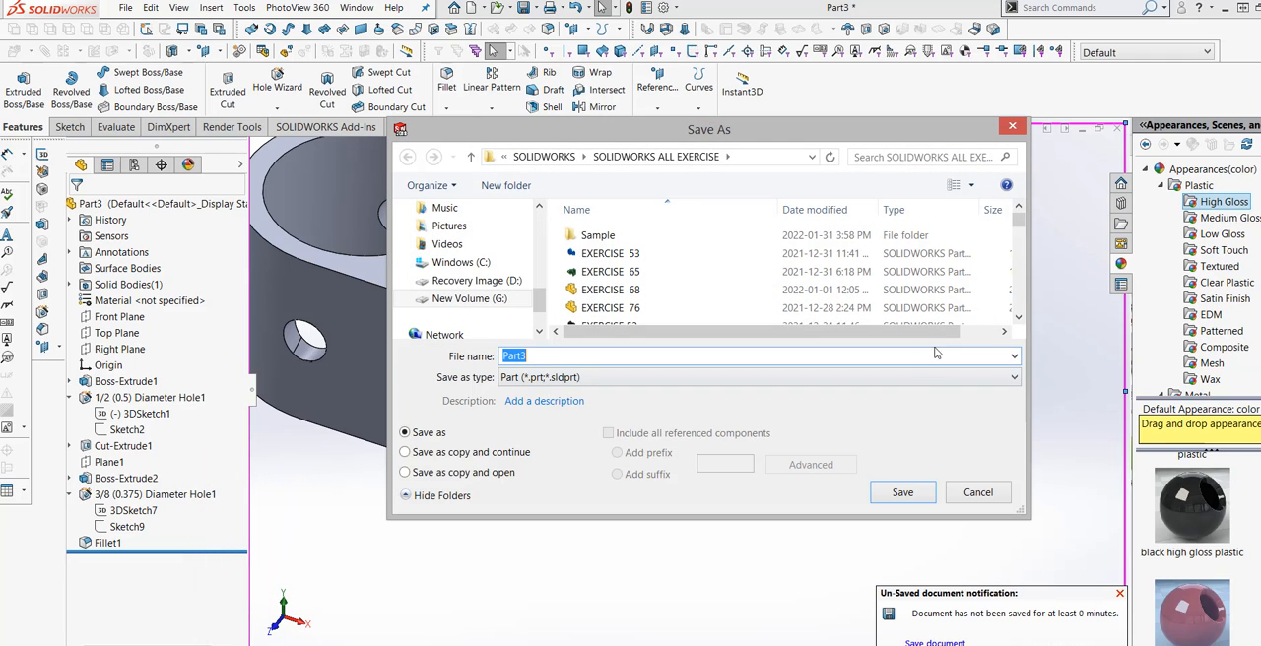
scroll(990, 239, "down", 10)
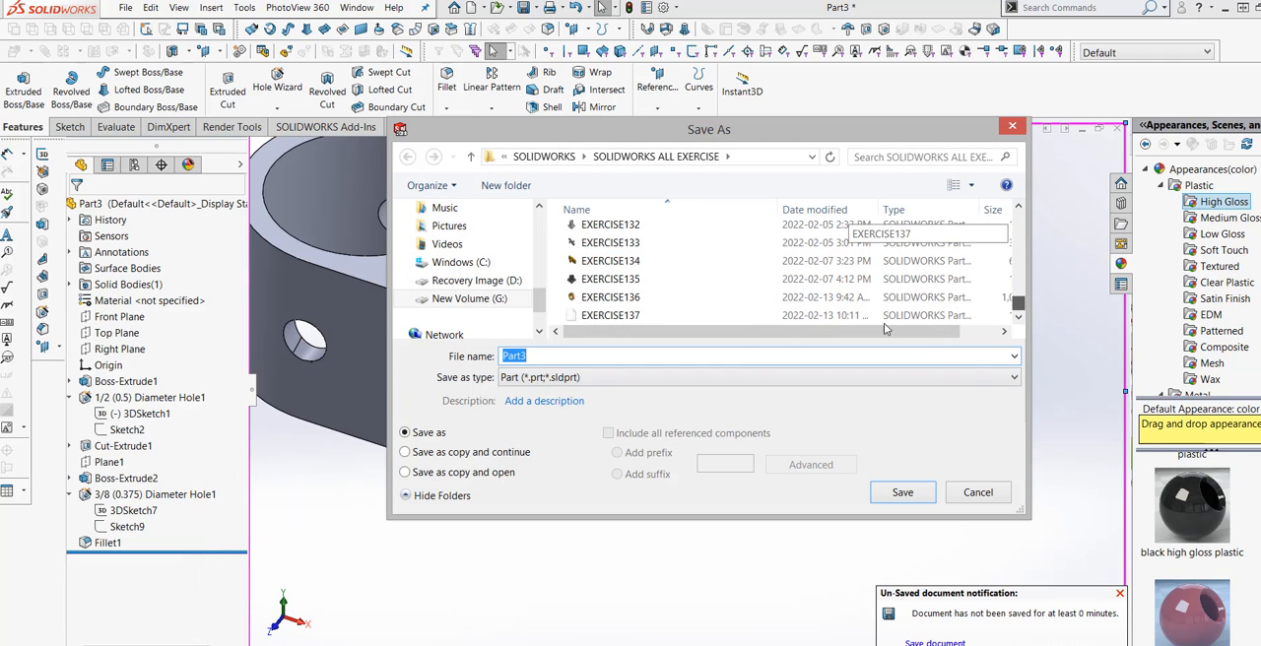
left_click(638, 316)
left_click(579, 357)
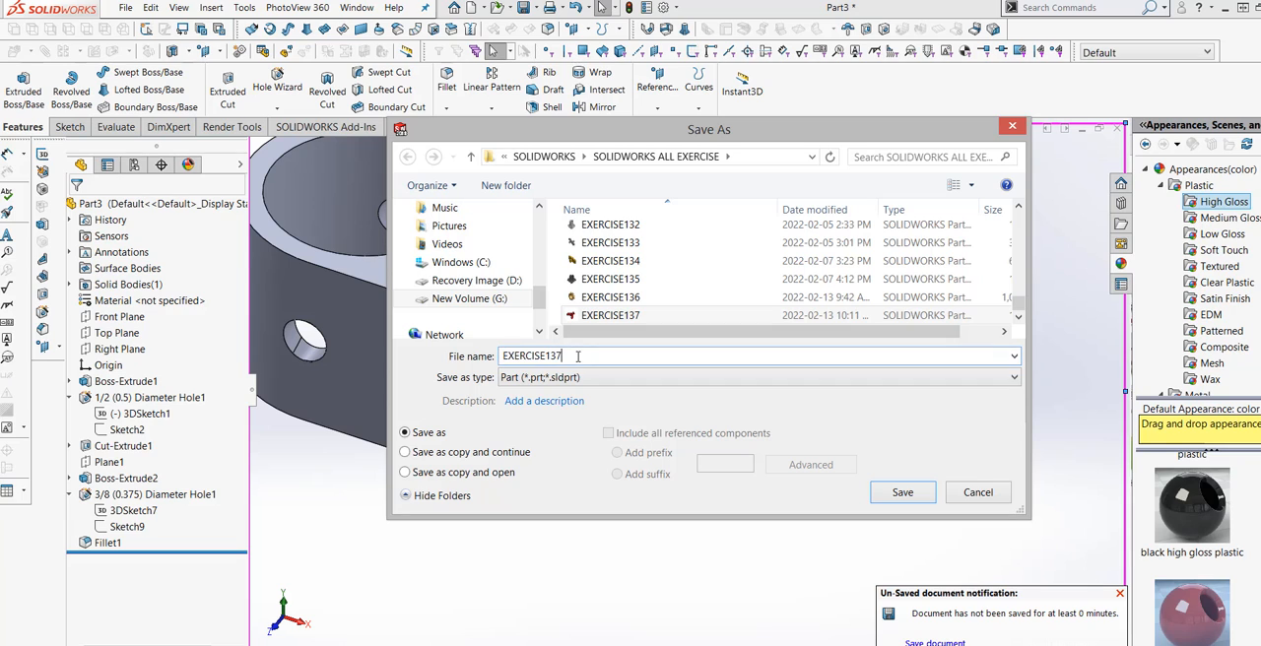
key("BackSpace")
type("8")
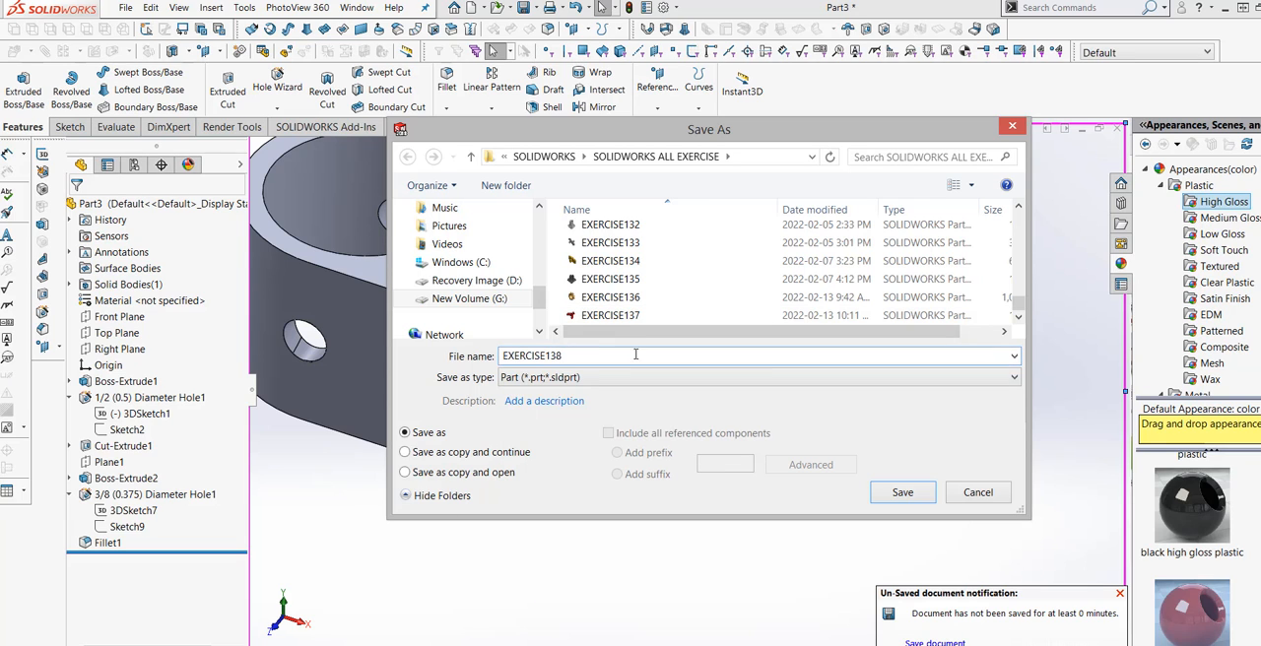
left_click(899, 496)
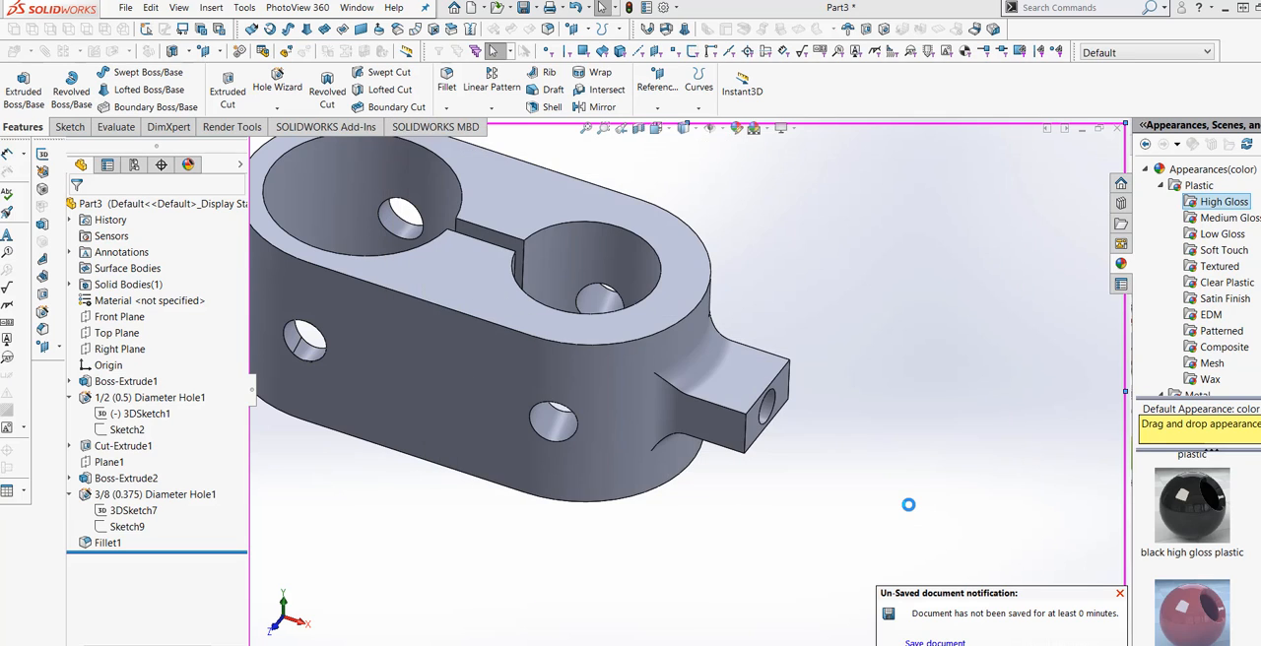
Examine the clamp's bores, connecting slot, cross holes and filleted side tab from several angles.
scroll(815, 523, "up", 1)
middle_click_drag(807, 518, 845, 515)
scroll(852, 512, "up", 2)
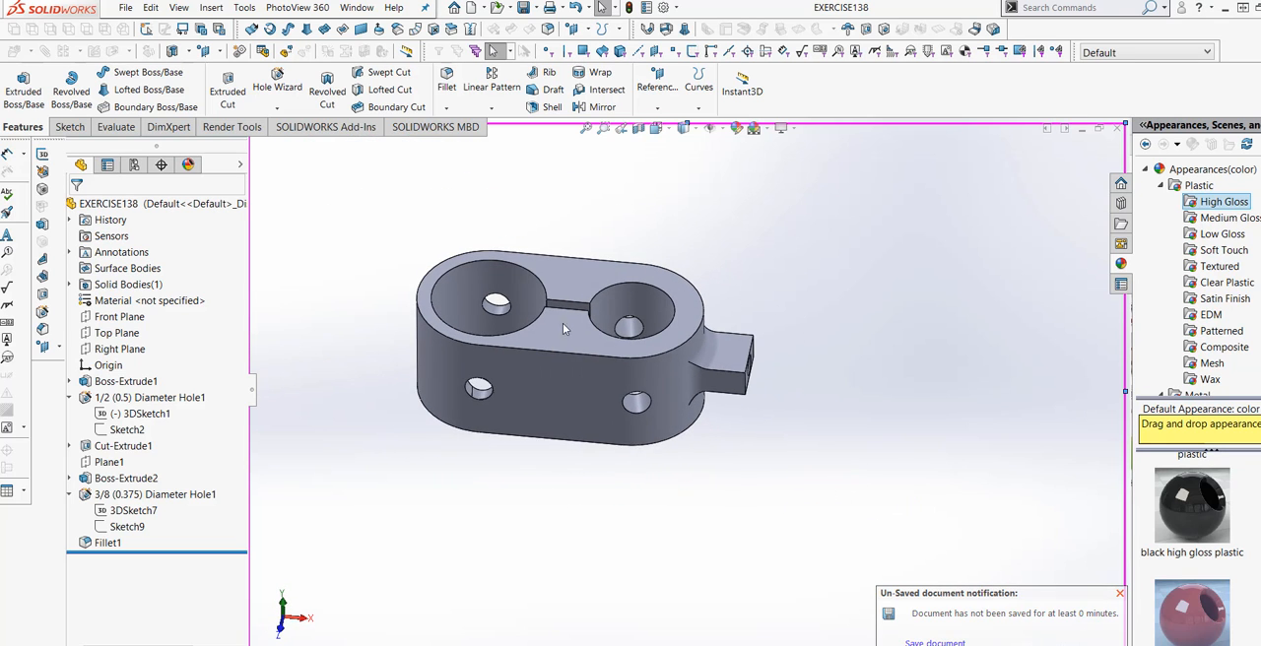
scroll(561, 326, "down", 3)
middle_click_drag(583, 454, 579, 447)
middle_click_drag(569, 449, 682, 443)
scroll(593, 486, "up", 2)
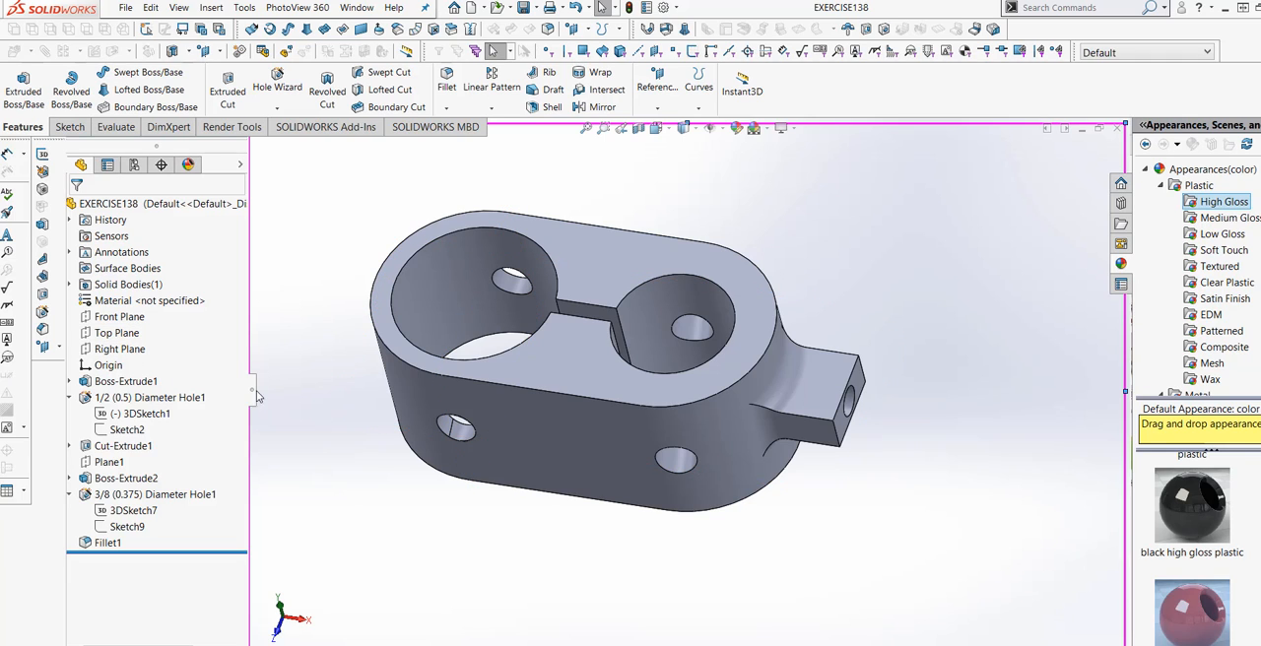
middle_click_drag(531, 558, 555, 515)
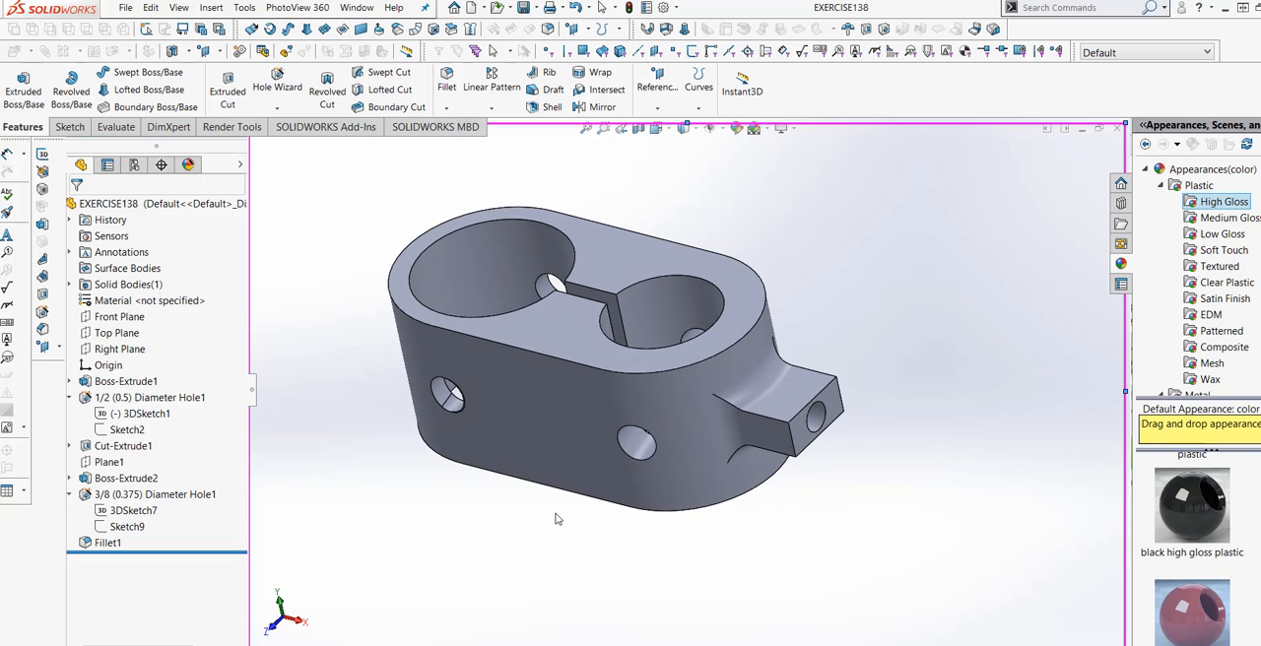
scroll(582, 473, "down", 1)
scroll(597, 436, "up", 1)
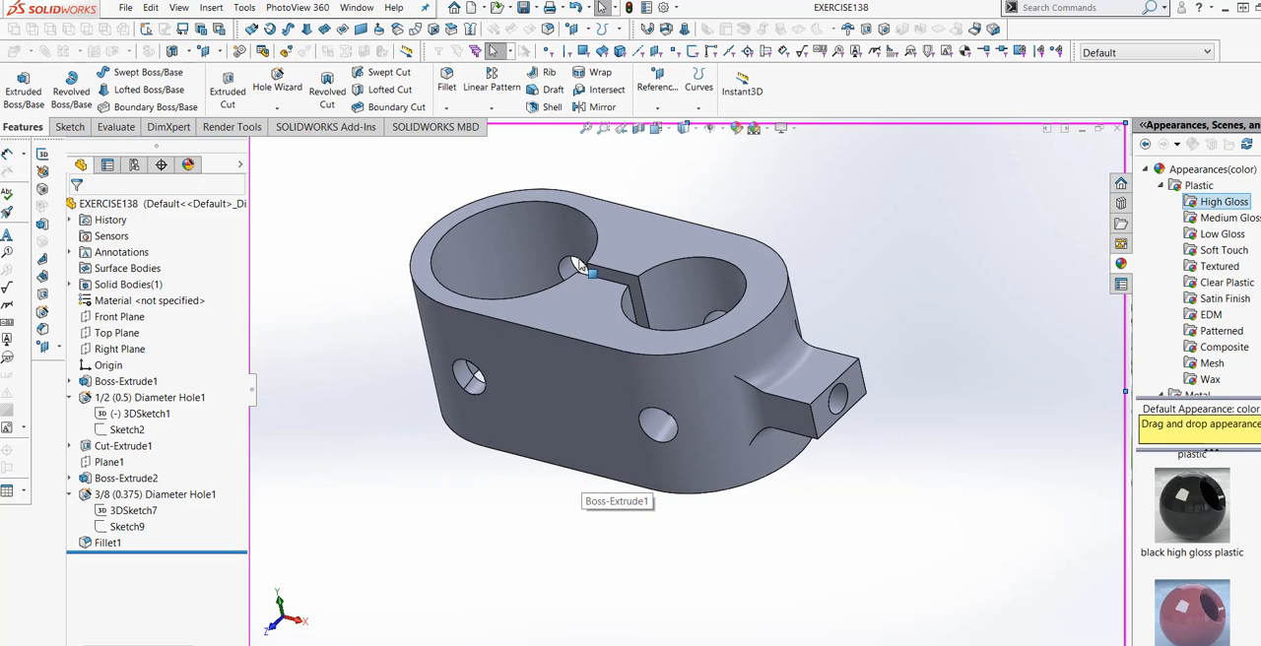
scroll(581, 247, "down", 2)
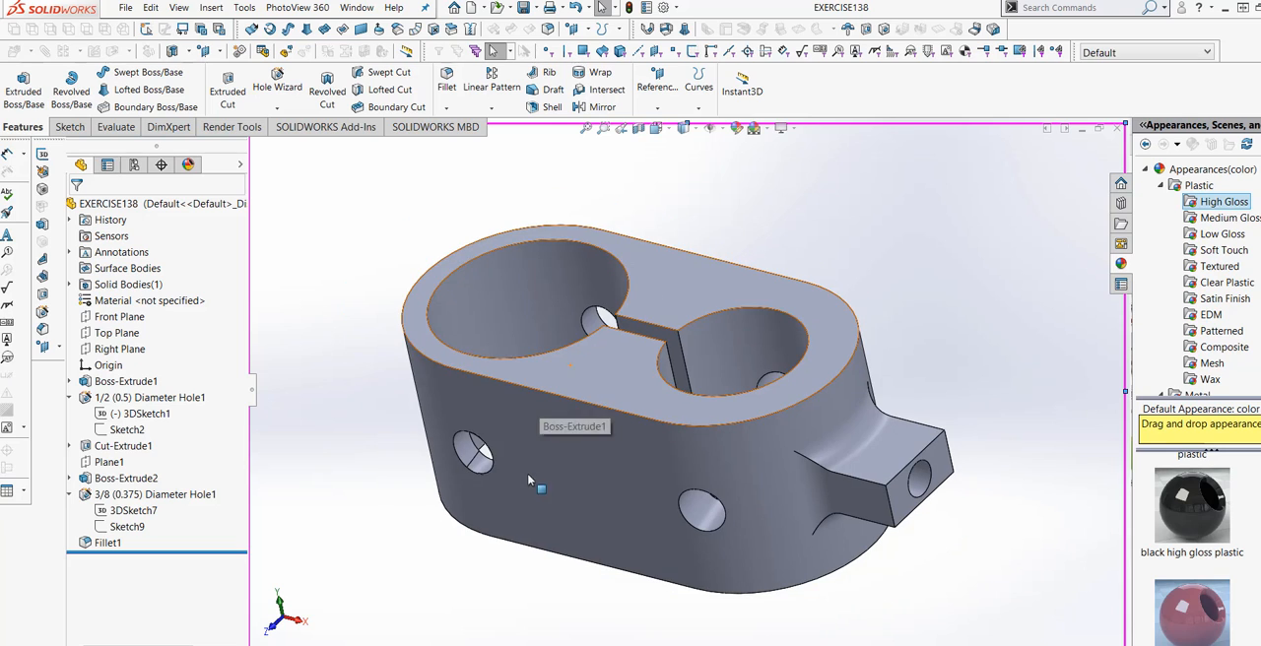
Chamfer the outer perimeter edges of the body's upper and lower faces 0.10 in at 45 degrees, with tangent propagation.
left_click(447, 109)
left_click(465, 140)
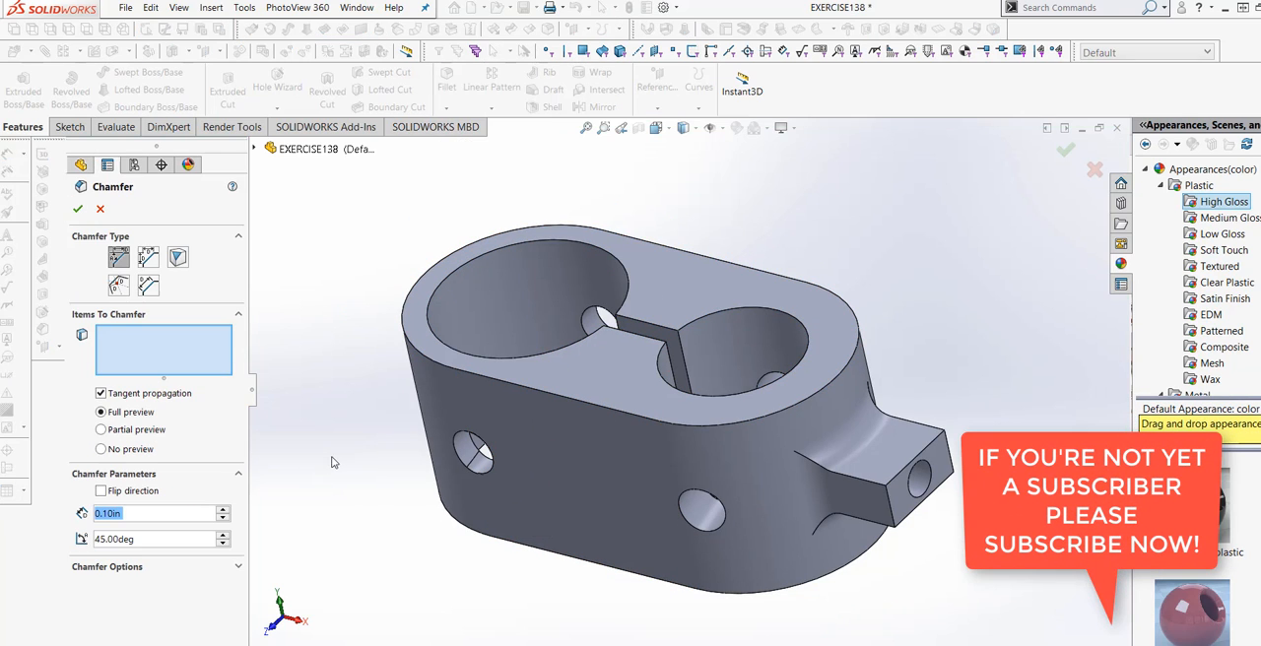
left_click(535, 393)
middle_click_drag(563, 553, 588, 512)
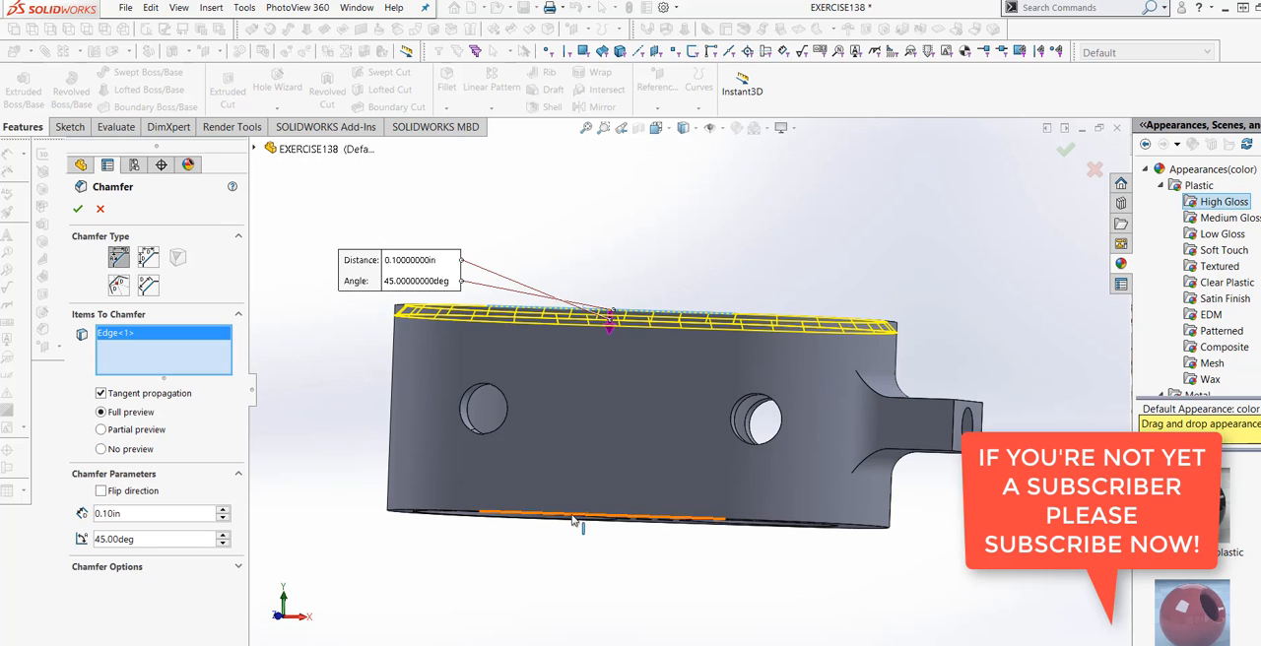
left_click(574, 520)
middle_click_drag(577, 481, 532, 551)
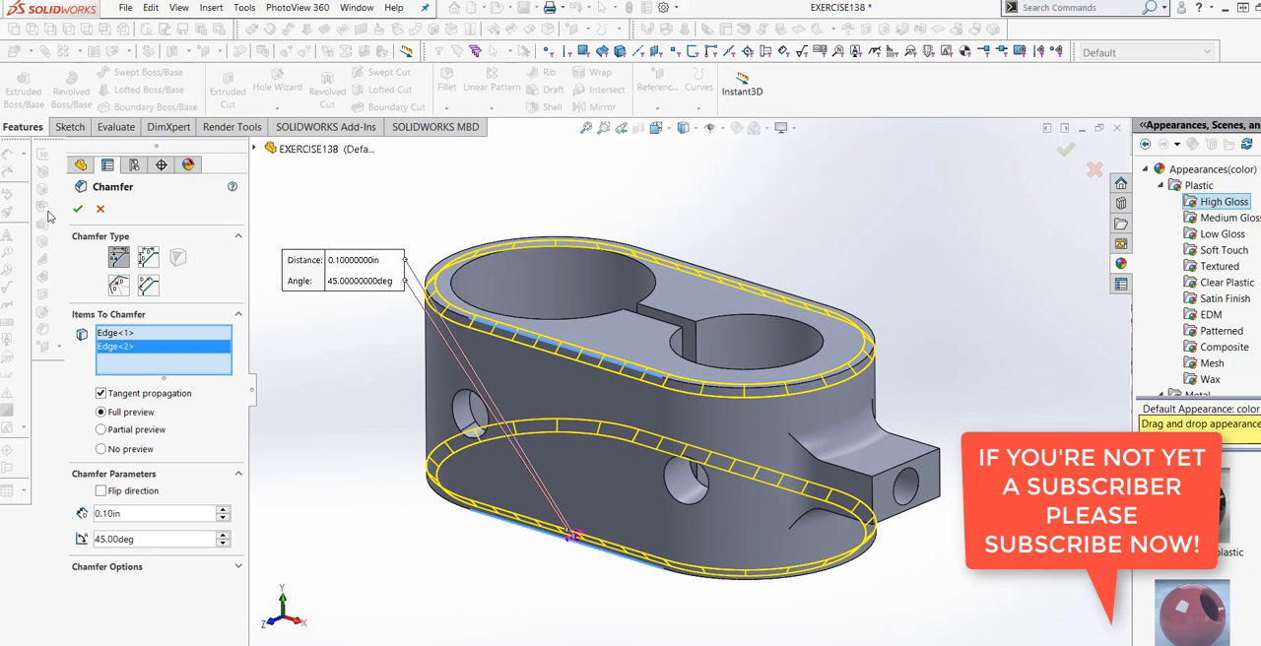
middle_click_drag(449, 556, 440, 578)
scroll(506, 536, "down", 1)
scroll(624, 452, "up", 2)
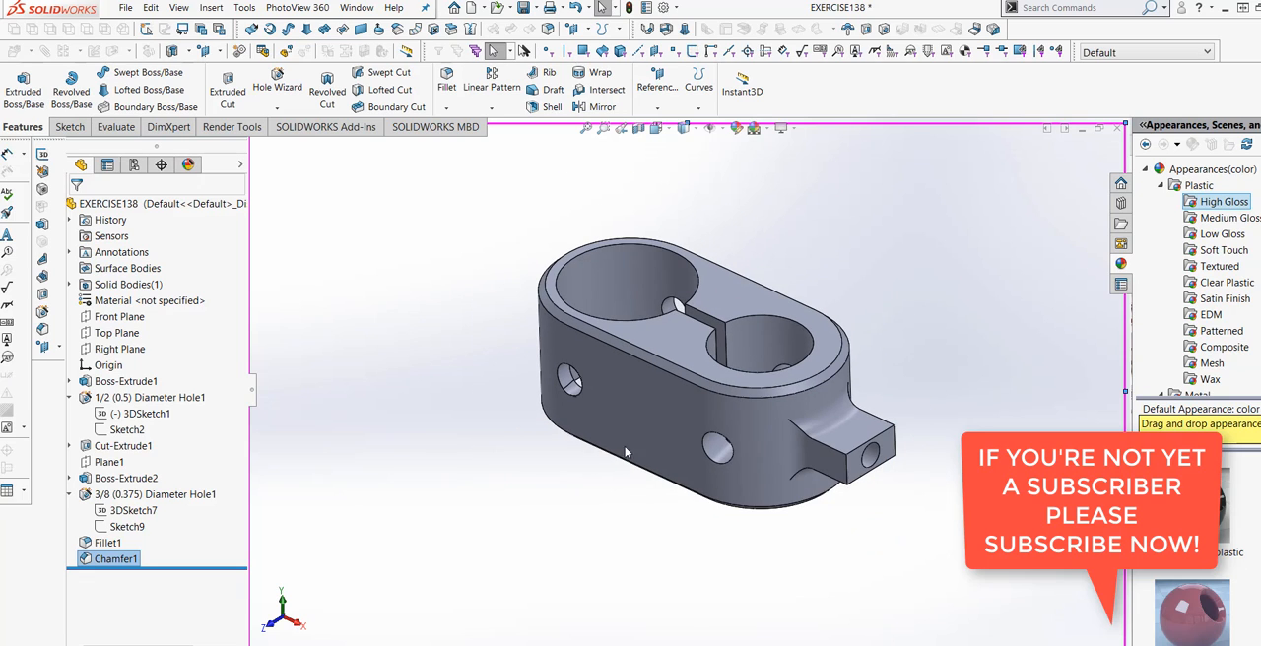
Browse the high gloss plastic appearances for a colour.
scroll(738, 273, "down", 1)
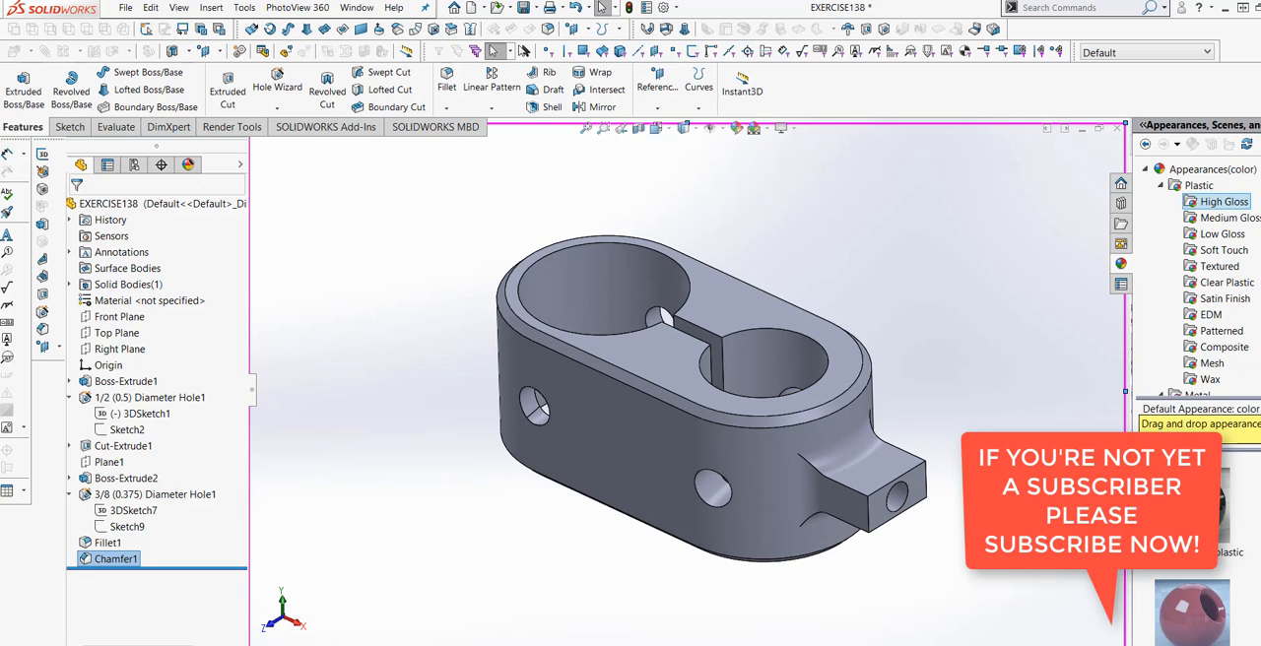
scroll(1193, 552, "down", 2)
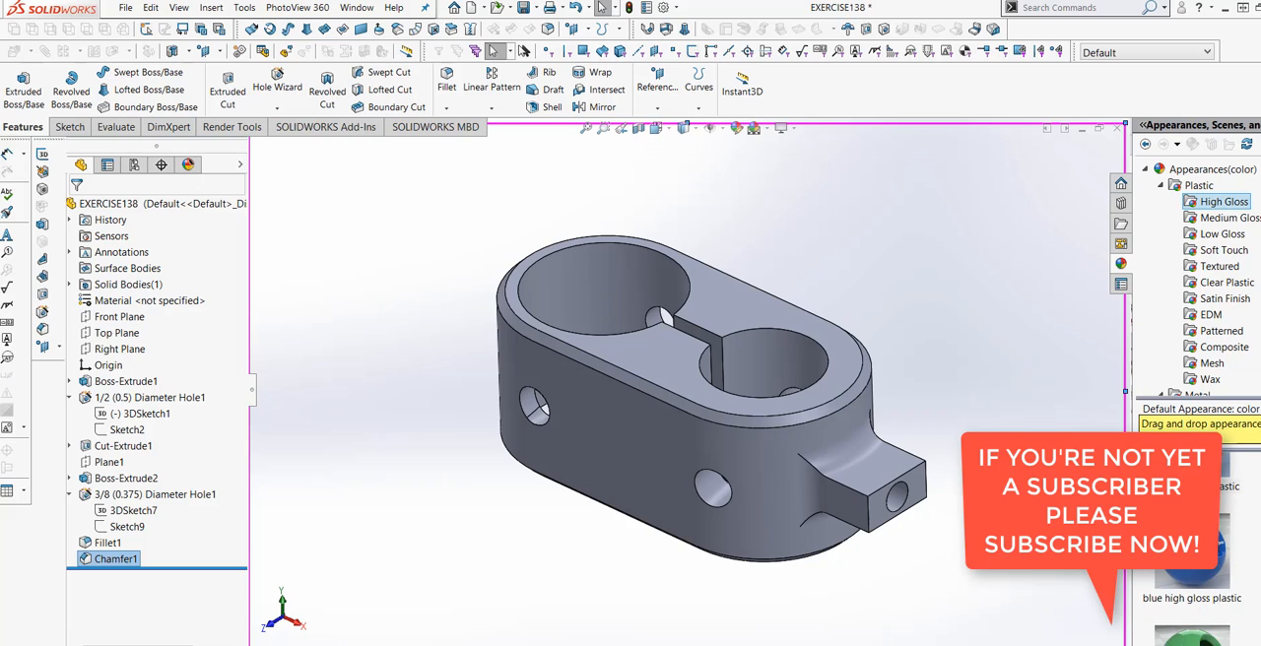
scroll(1188, 591, "down", 1)
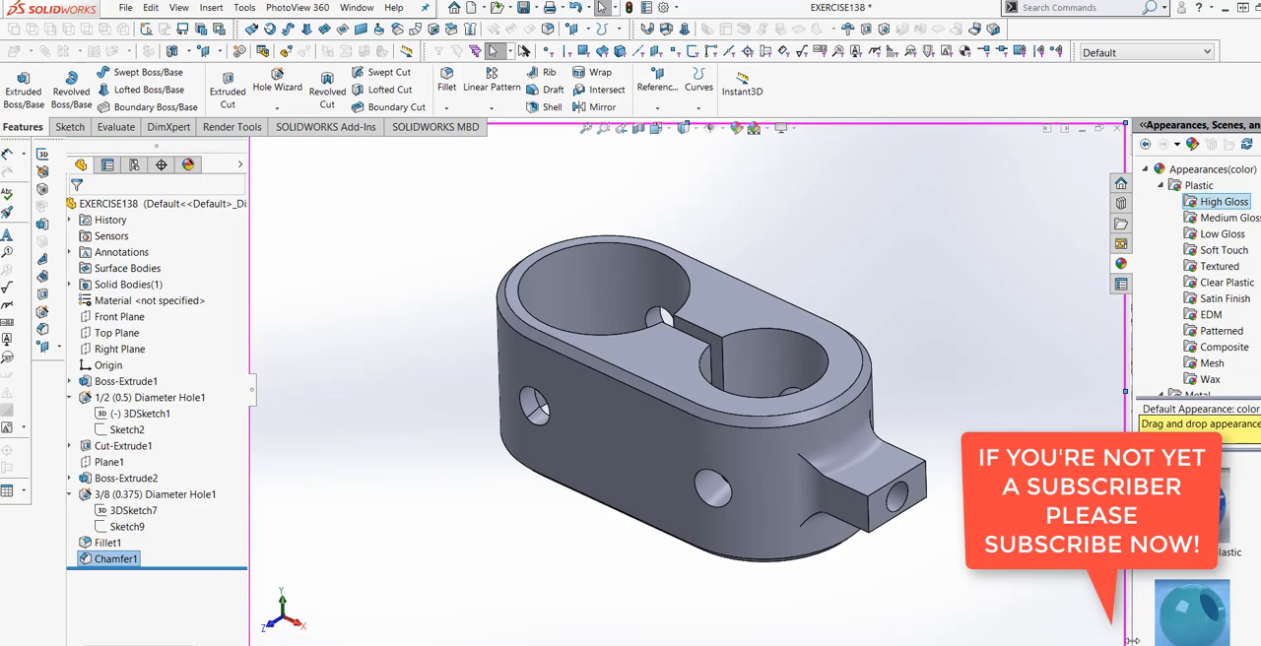